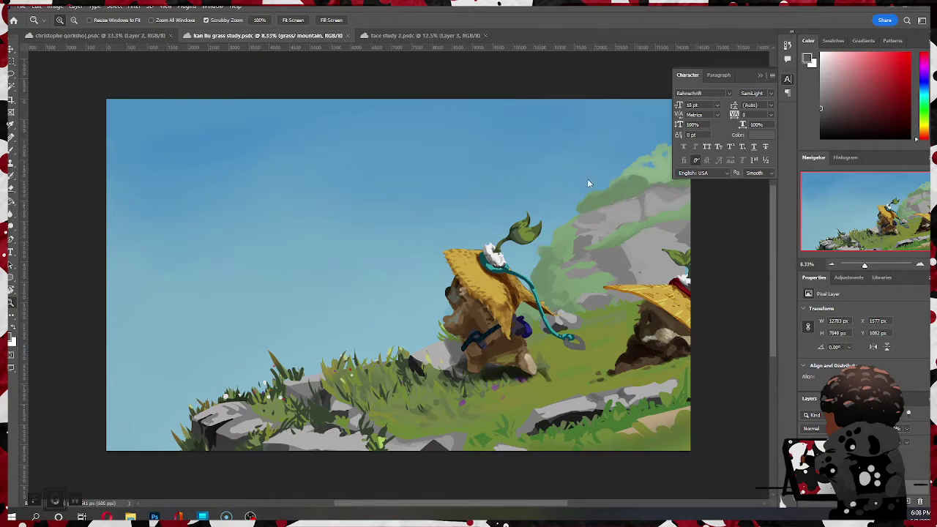
Step: Look over the grass study painting and the portrait in the face study document
left_click(771, 221)
left_click(769, 246)
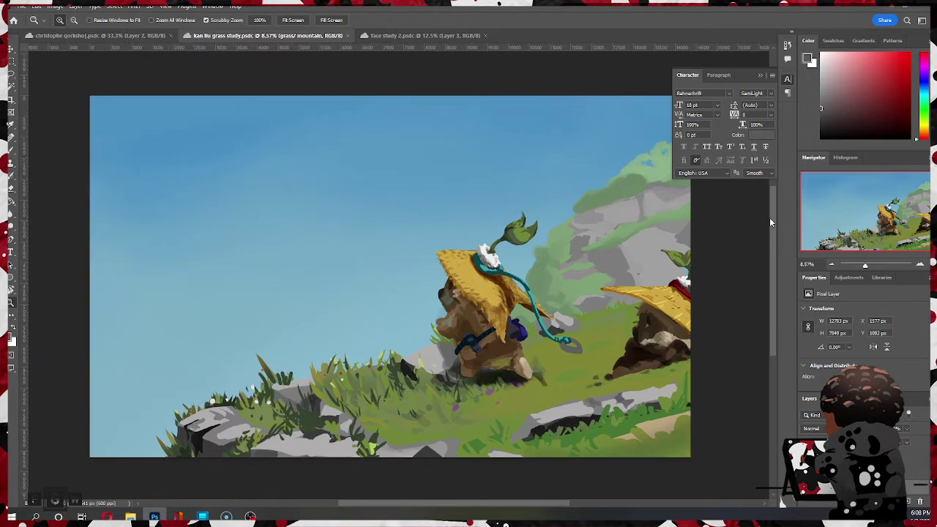
left_click_drag(770, 220, 742, 227)
scroll(764, 196, "down", 1)
scroll(762, 212, "up", 1)
scroll(760, 220, "down", 2)
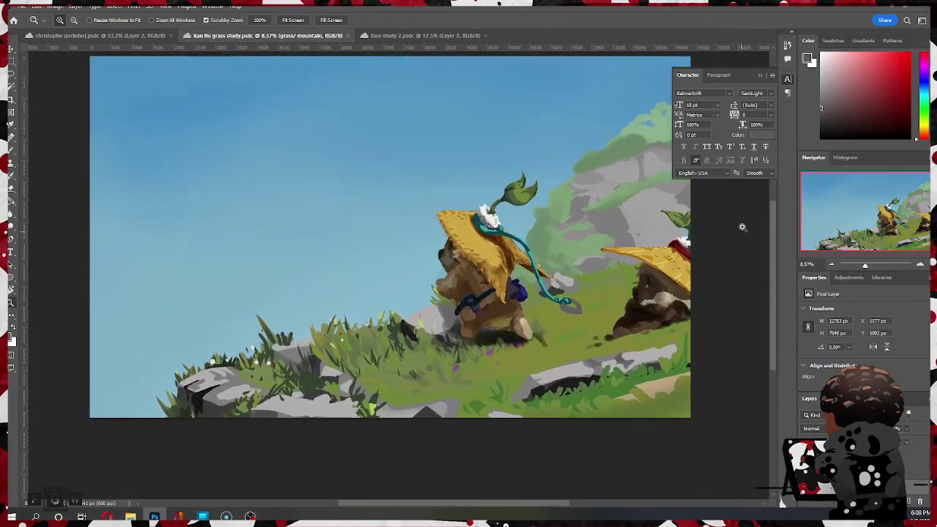
scroll(742, 220, "up", 2)
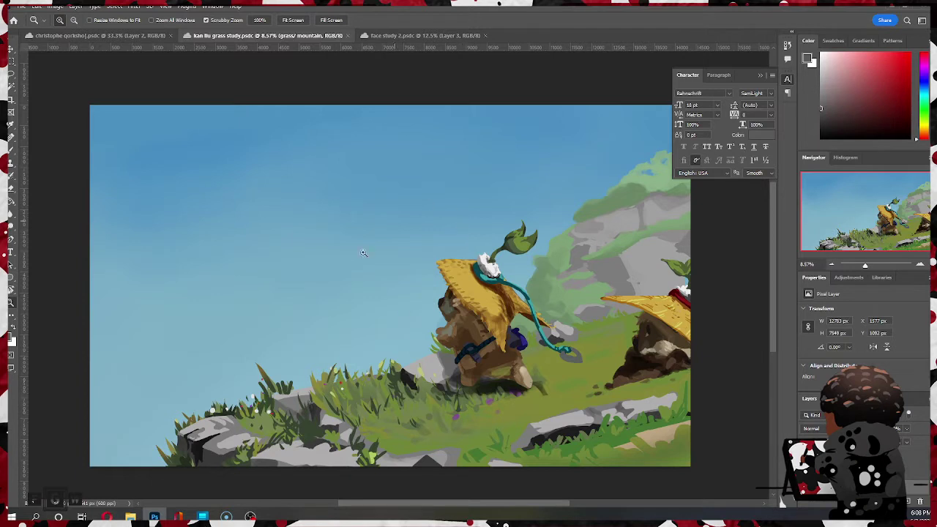
left_click(398, 36)
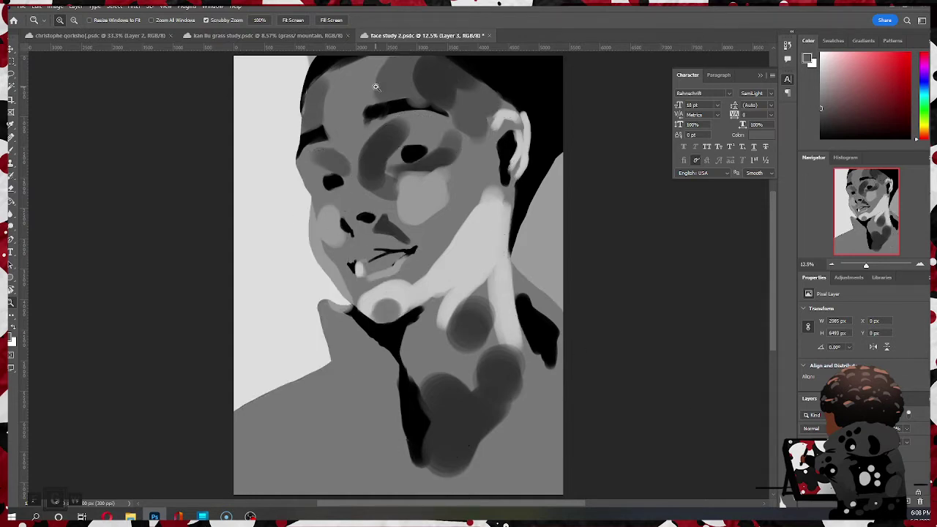
Step: Switch to the sphere study document and activate the Brush tool for painting on the crease/ridge sphere
left_click(100, 34)
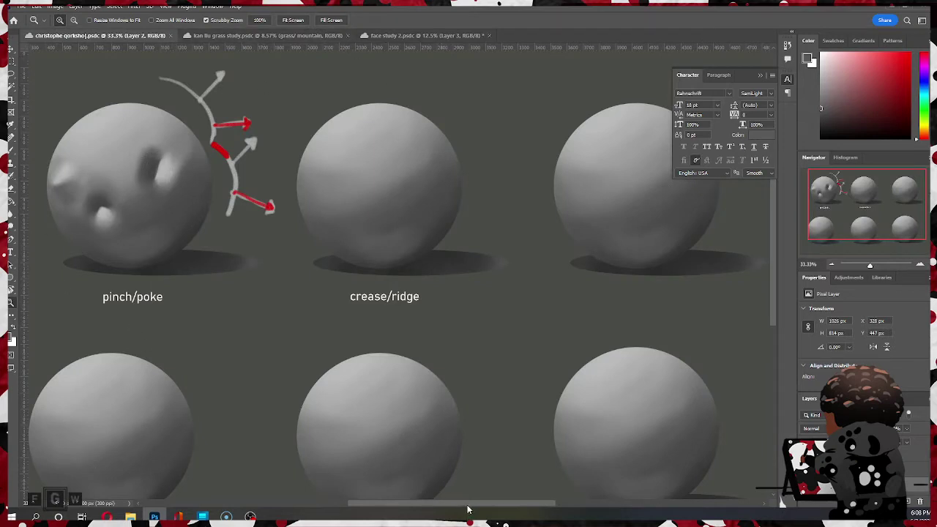
left_click_drag(462, 507, 441, 493)
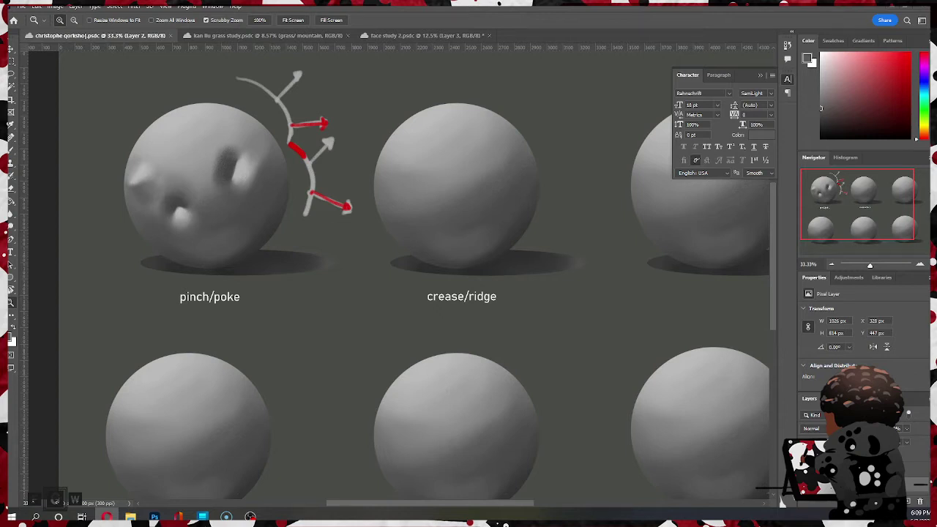
scroll(444, 190, "up", 1)
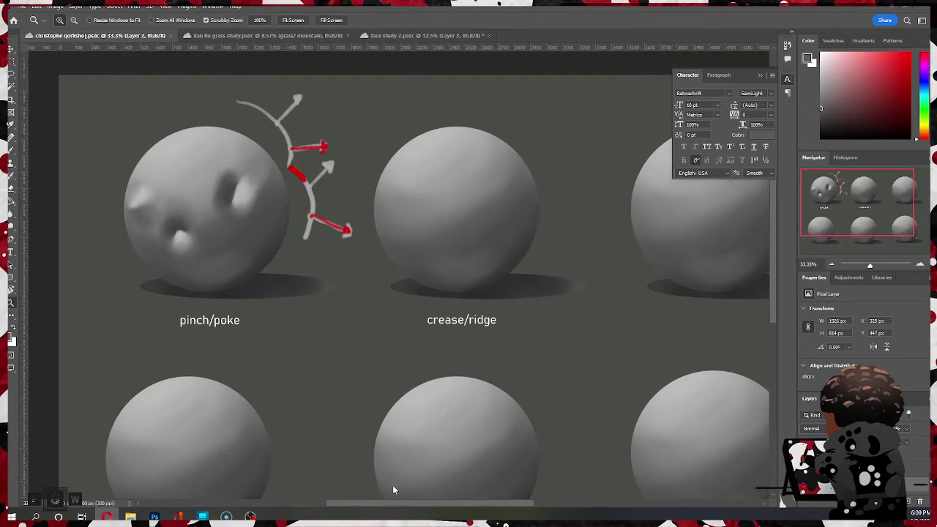
scroll(410, 492, "right", 2)
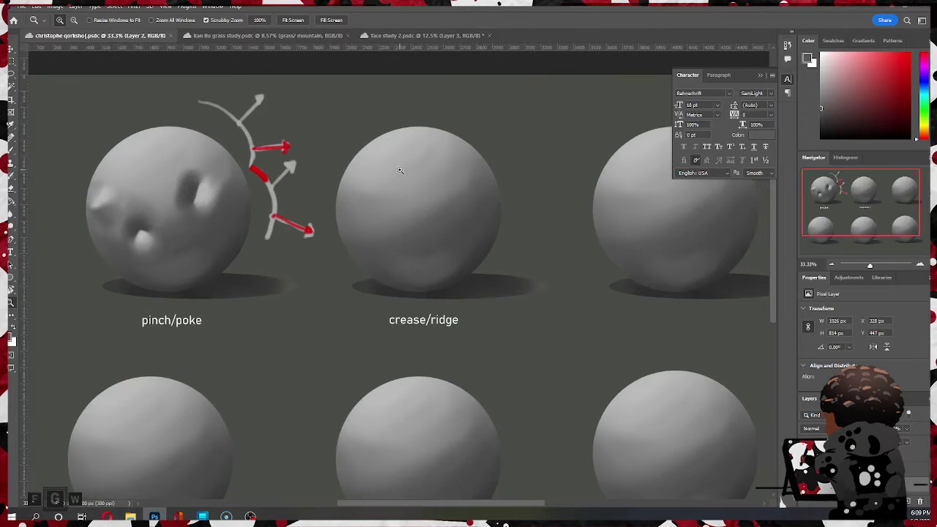
key("b")
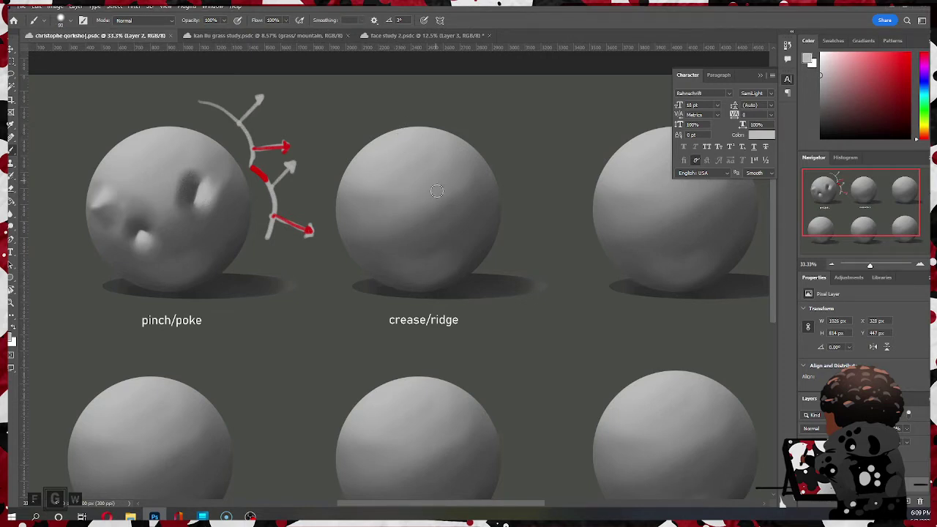
Step: Try a thin light diagonal stroke across the crease/ridge sphere
left_click_drag(390, 237, 471, 184)
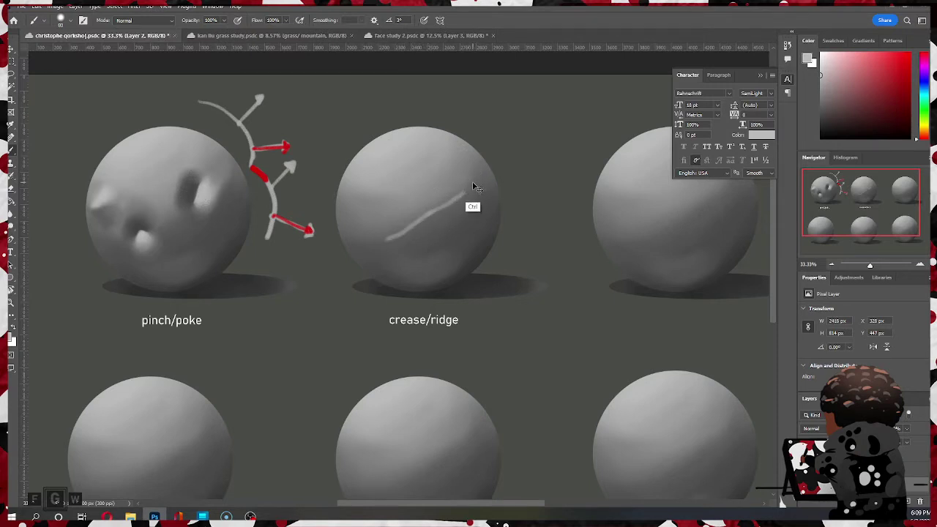
key("ctrl+z")
key("ctrl+z")
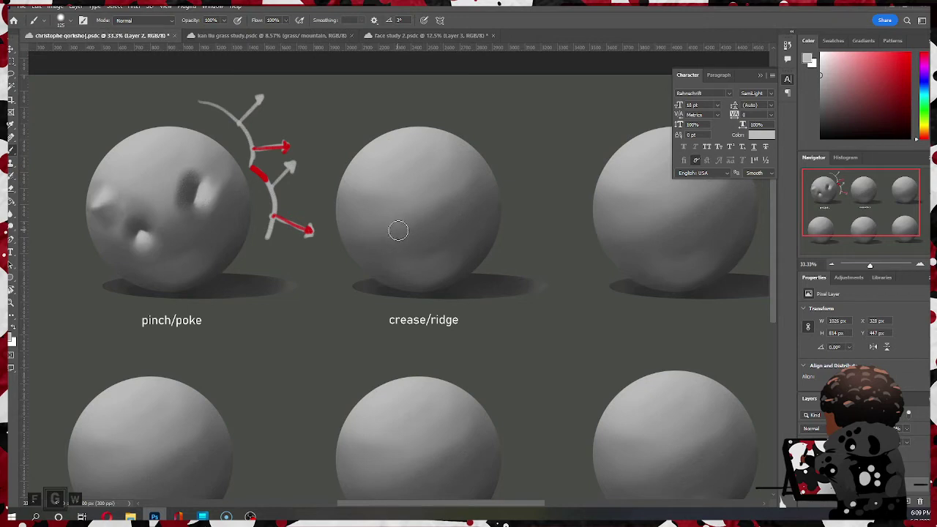
Step: Paint a light grey diagonal ridge line across the middle of the crease/ridge sphere with a size 125 brush
mouse_move(397, 226)
left_mouse_down()
mouse_move(476, 175)
mouse_move(383, 238)
left_mouse_up()
mouse_move(422, 211)
left_mouse_down()
mouse_move(472, 176)
mouse_move(452, 191)
left_mouse_up()
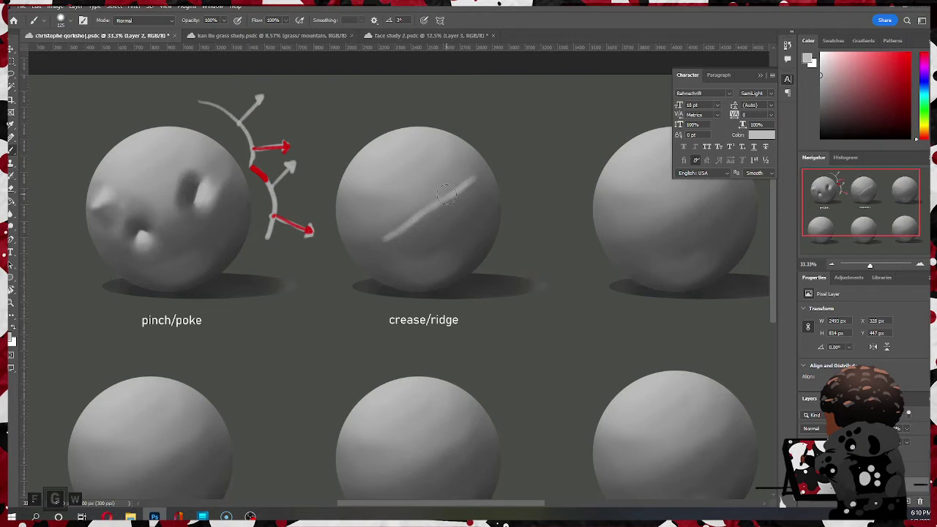
left_click(385, 227, "alt")
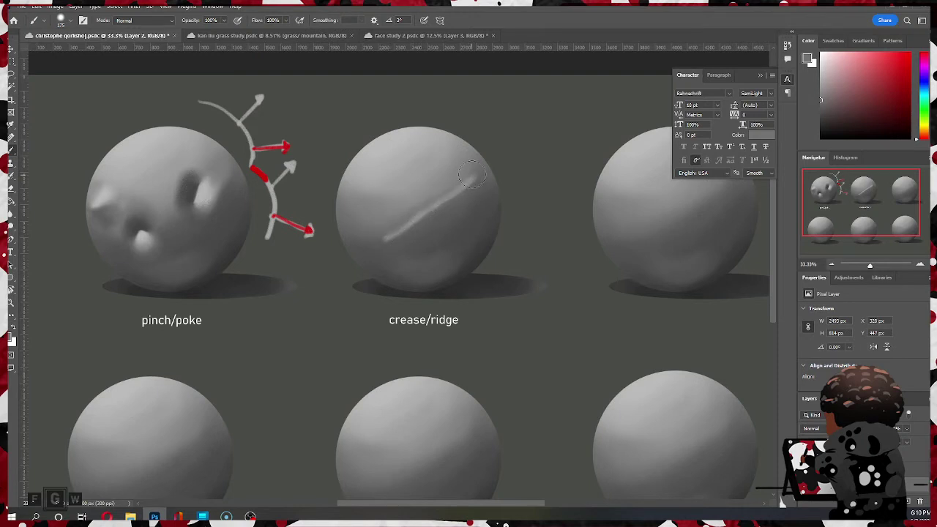
key("ctrl")
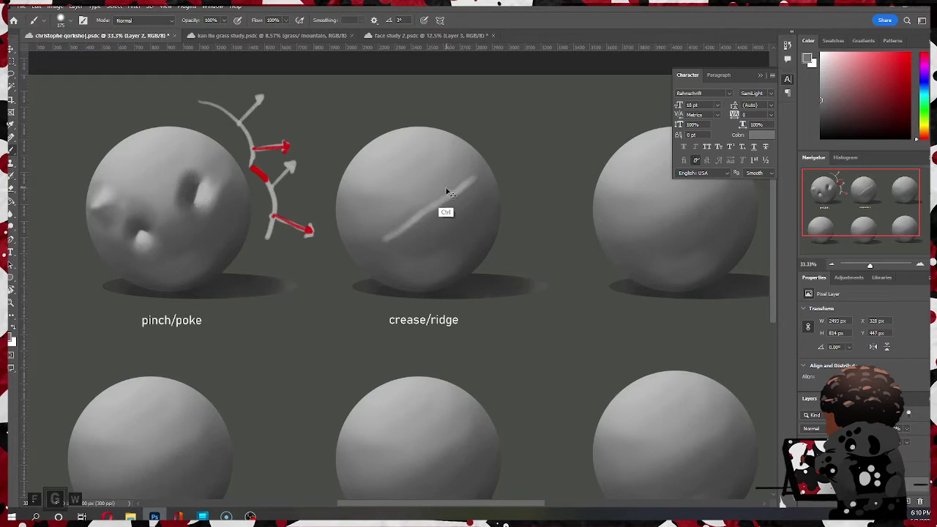
left_click(413, 224, "alt")
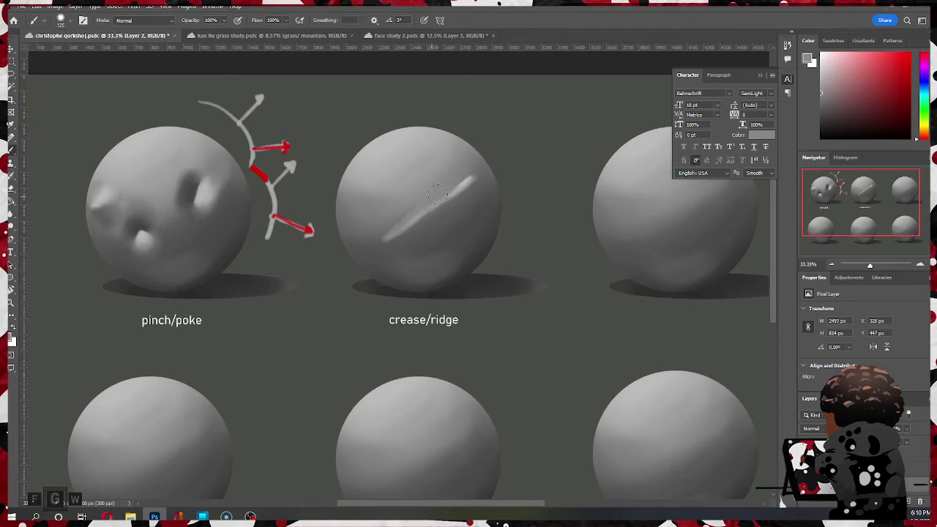
Step: Soften the ridge line's edges and lower end into the sphere using sampled greys and a larger brush
key("]")
left_click(398, 231, "alt")
left_click_drag(403, 227, 393, 237)
left_click(410, 235, "alt")
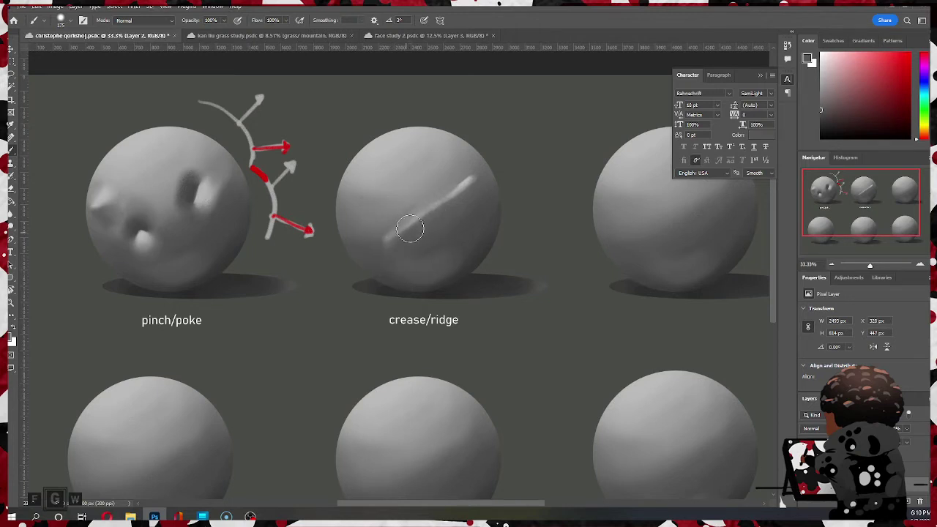
left_click(402, 212, "alt")
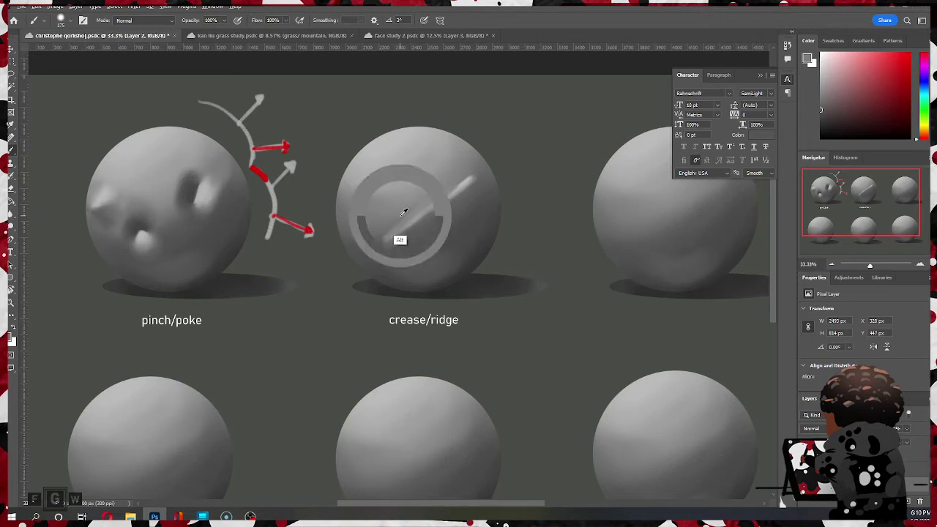
mouse_move(407, 213)
left_mouse_down()
mouse_move(379, 245)
mouse_move(406, 212)
mouse_move(372, 234)
mouse_move(437, 171)
left_mouse_up()
left_click(378, 239, "alt")
left_click(382, 220, "alt")
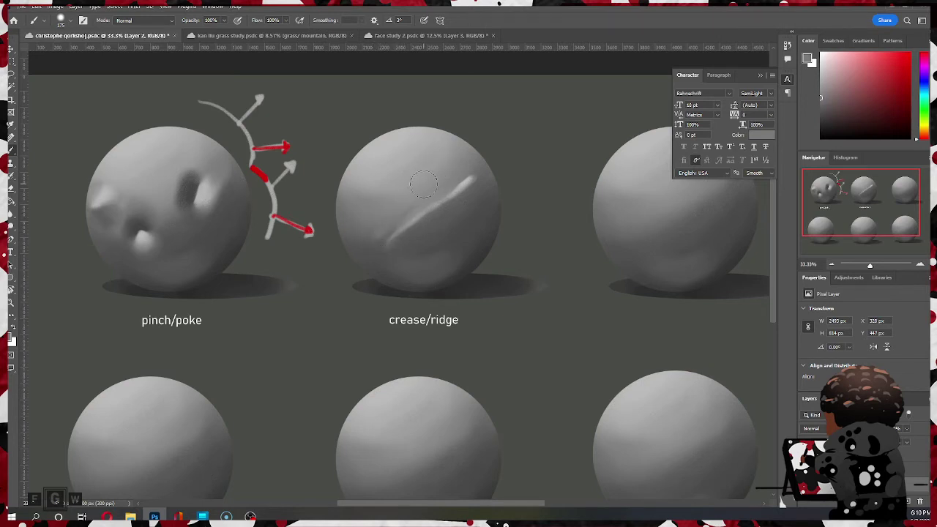
key("bracketright")
left_click(371, 243, "alt")
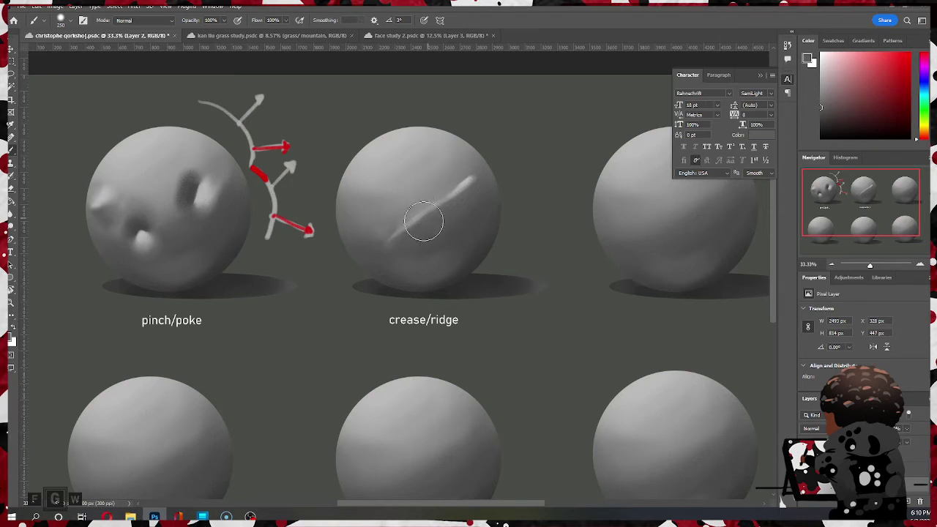
Step: Try widening the ridge highlight with sampled light grey and a size 250 brush
left_click(407, 224, "alt")
left_click_drag(428, 208, 395, 246)
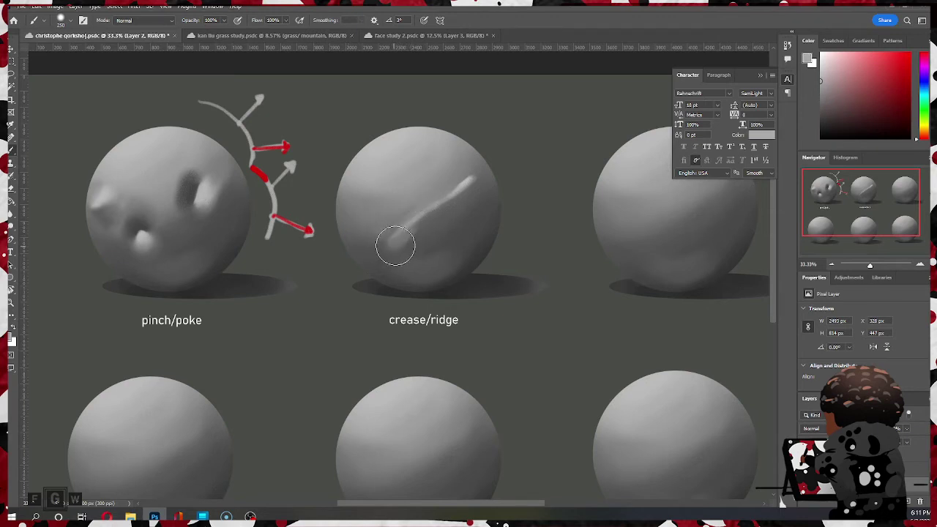
key("ctrl+z")
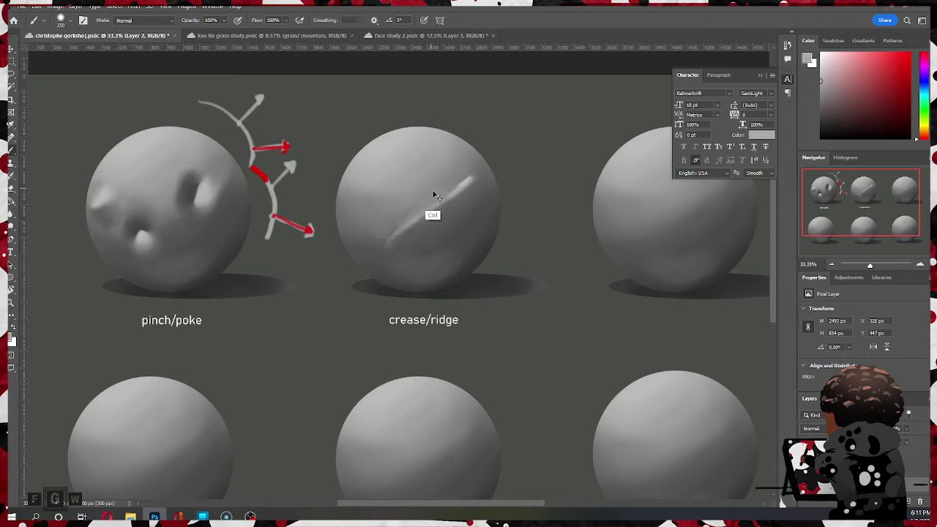
mouse_move(461, 188)
left_mouse_down()
mouse_move(428, 218)
mouse_move(462, 195)
mouse_move(407, 209)
mouse_move(461, 189)
mouse_move(452, 187)
left_mouse_up()
key("ctrl+z")
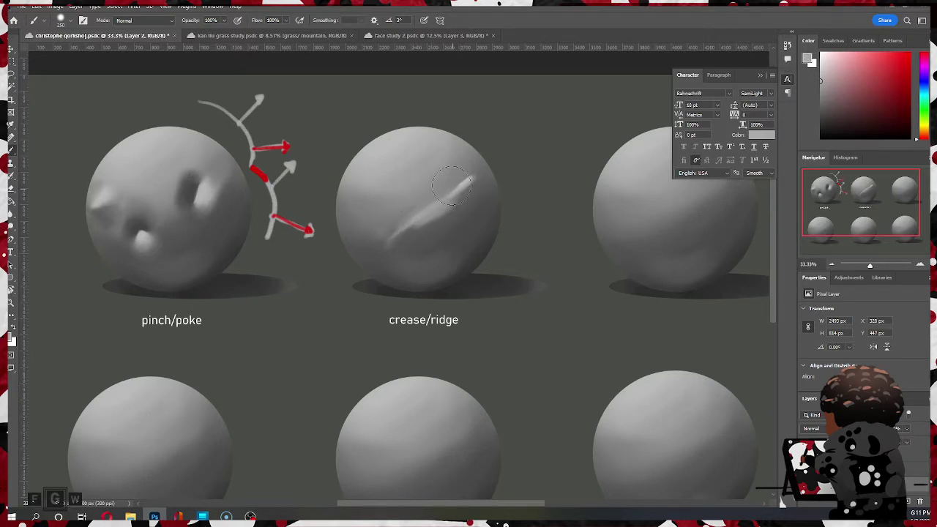
key("ctrl+z")
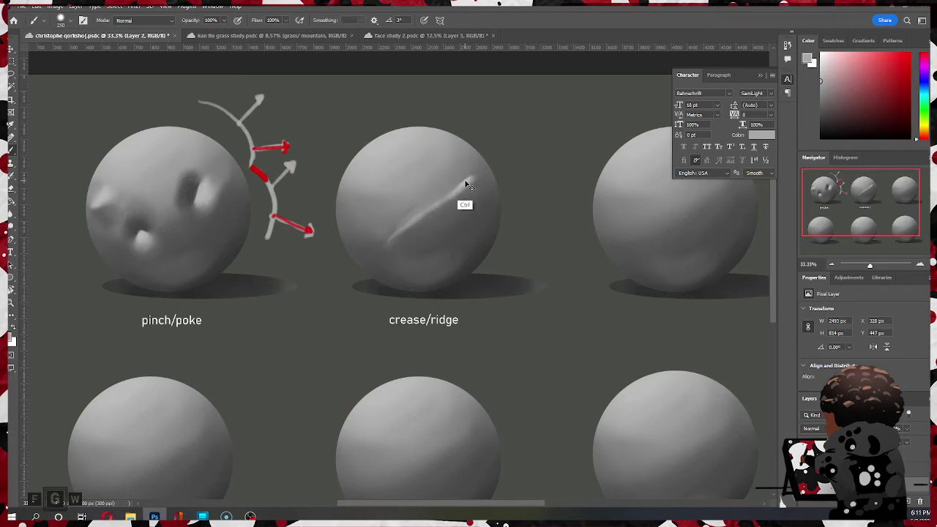
Step: Try brightening the ridge's upper end and underside with other greys sampled from the sphere
left_click(430, 207, "alt")
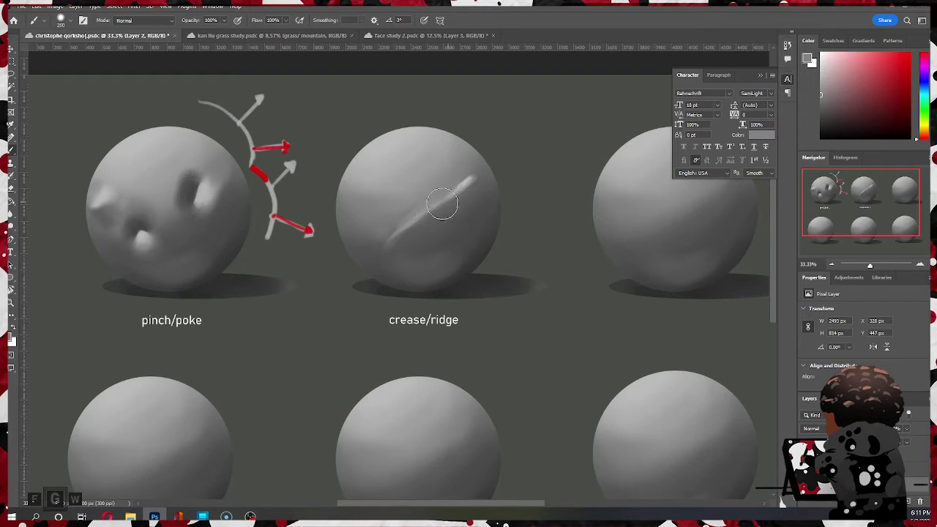
key("ctrl+z")
left_click_drag(469, 185, 477, 180)
key("ctrl+z")
left_click(382, 139, "alt")
key("bracketright")
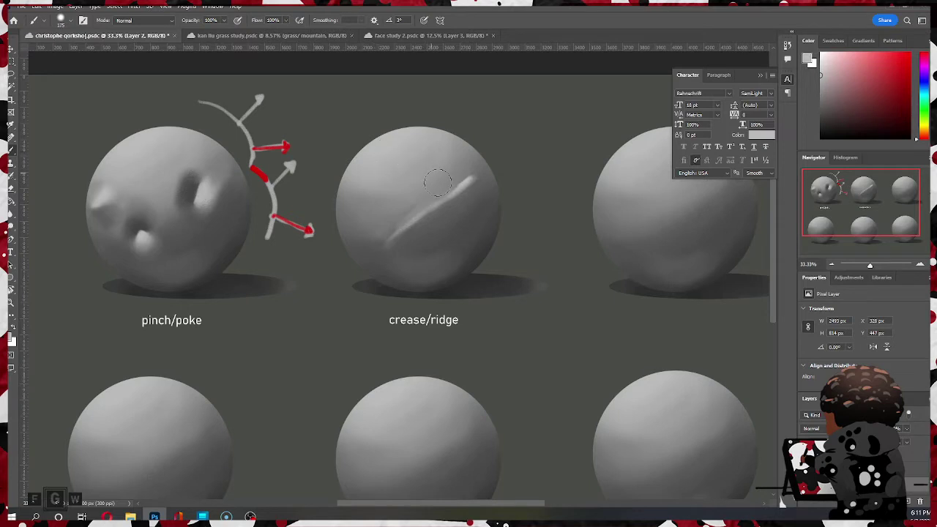
left_click(458, 195, "alt")
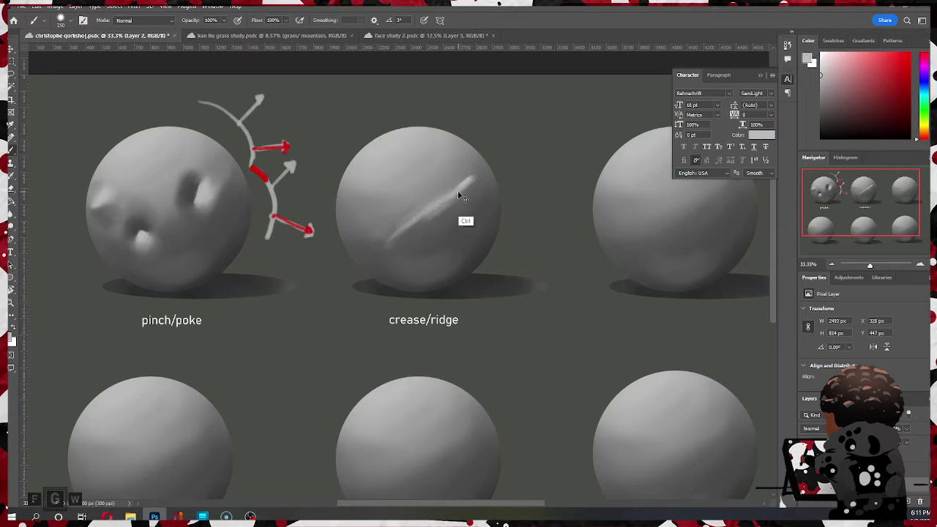
Step: Shade around the ridge with sampled dark grey, reducing the brush to size 150 for the closer strokes
mouse_move(456, 195)
left_mouse_down()
mouse_move(409, 235)
mouse_move(464, 203)
mouse_move(420, 230)
left_mouse_up()
left_click(435, 220, "alt")
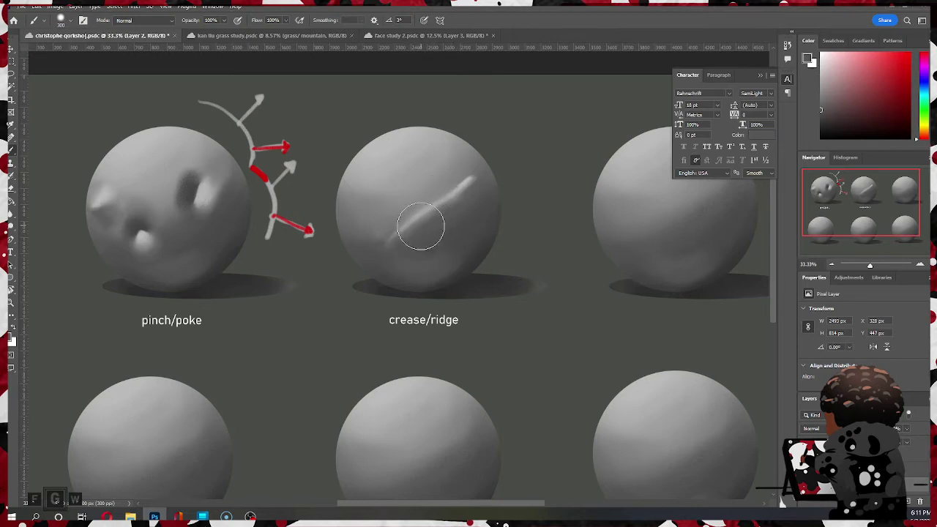
key("bracketleft")
key("bracketleft")
key("bracketleft")
key("bracketleft")
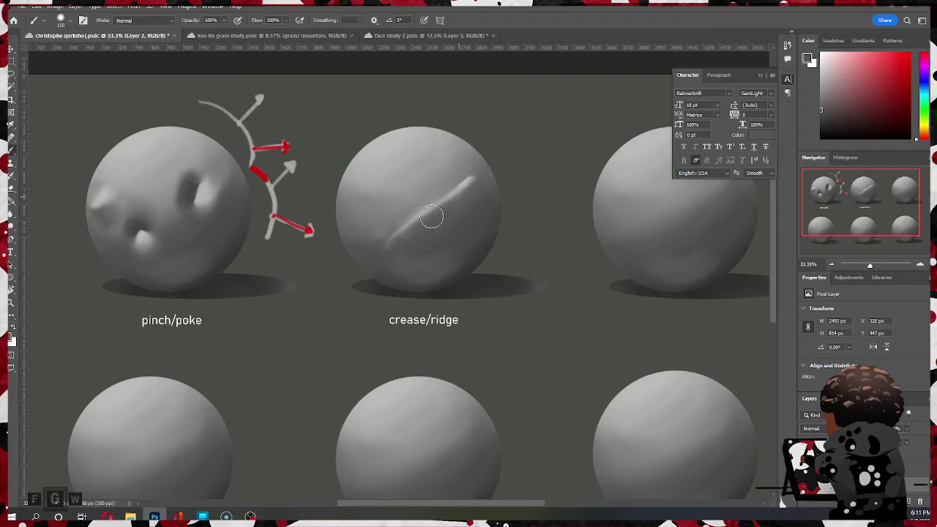
mouse_move(430, 217)
left_mouse_down()
mouse_move(462, 183)
mouse_move(461, 161)
left_mouse_up()
left_click_drag(450, 188, 434, 188)
Step: Try a dark shadow stroke along the ridge's upper side with brush sizes 150 and 200
left_click_drag(399, 223, 437, 193)
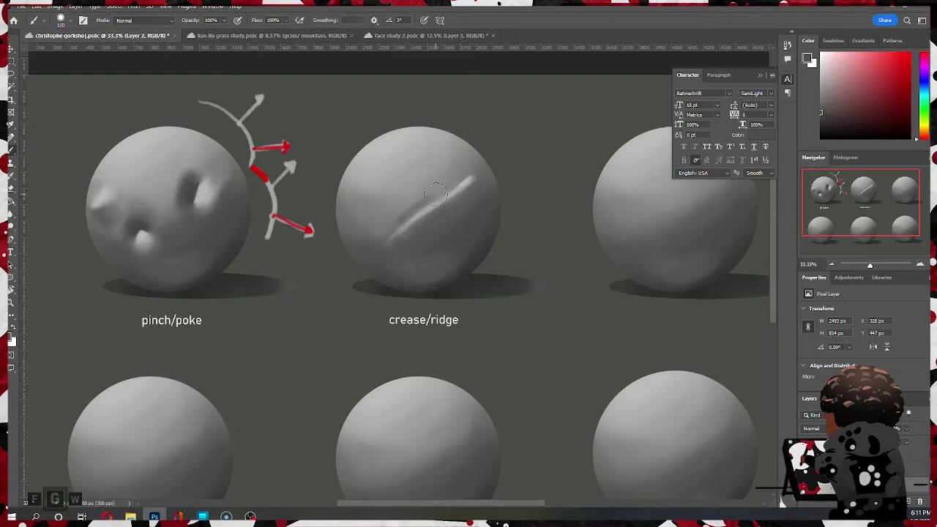
key("ctrl+z")
key("bracketright")
left_click_drag(396, 220, 432, 197)
key("ctrl+z")
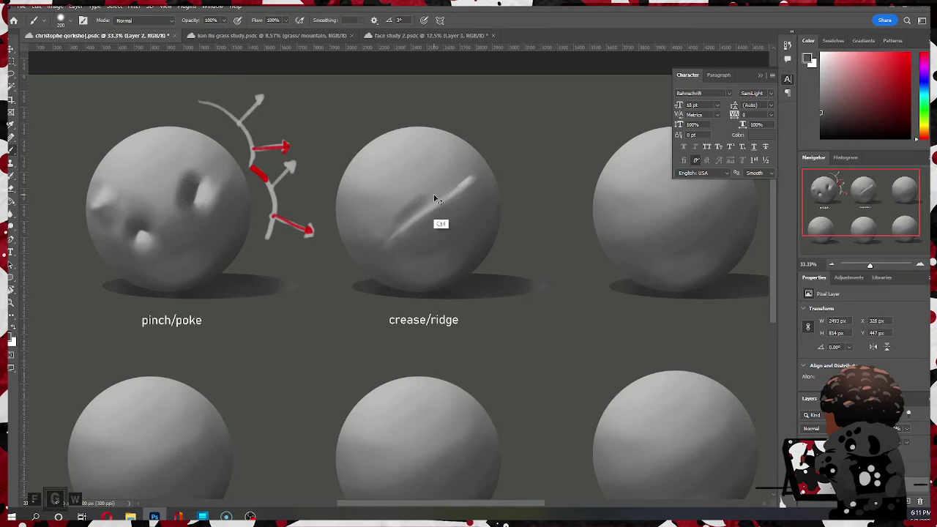
key("ctrl+z")
key("ctrl+z")
Step: Paint a soft dark shadow along the ridge's upper side with a size 250 brush and save the document
key("bracketright")
key("bracketright")
key("bracketright")
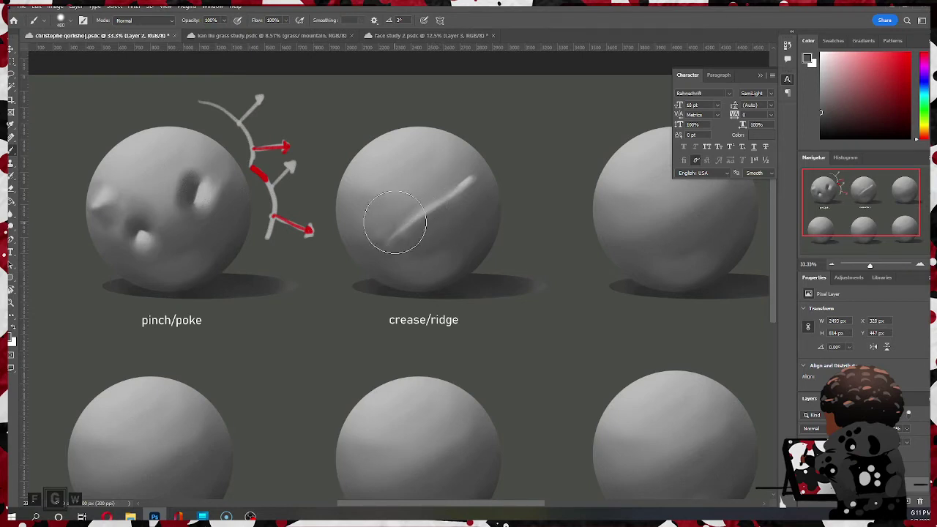
key("bracketleft")
key("bracketleft")
key("ctrl+s")
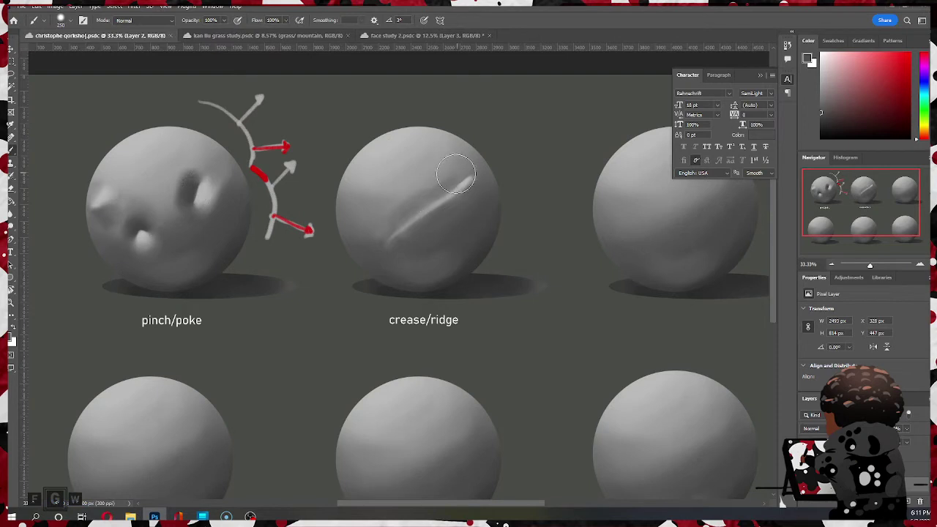
mouse_move(456, 175)
left_mouse_down()
mouse_move(401, 215)
mouse_move(461, 173)
mouse_move(394, 229)
mouse_move(454, 192)
left_mouse_up()
Step: Deepen the narrow shadow directly above the ridge line using a small brush of about size 100
key("bracketleft")
key("bracketleft")
key("bracketleft")
key("bracketleft")
key("bracketleft")
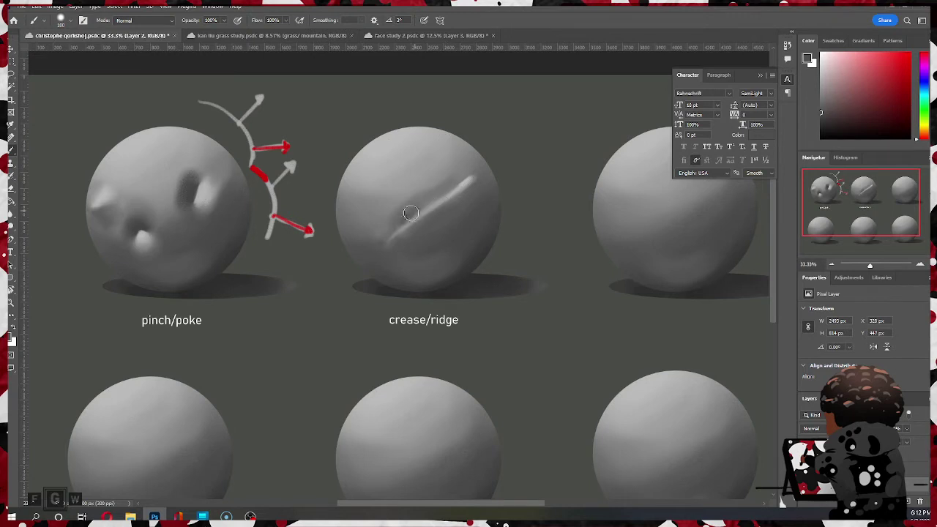
mouse_move(410, 212)
left_mouse_down()
mouse_move(402, 219)
mouse_move(460, 178)
mouse_move(414, 211)
mouse_move(441, 193)
left_mouse_up()
Step: Blend the crease shadow and extend it along the ridge's full upper side with sampled greys and a larger brush
left_click(391, 206, "alt")
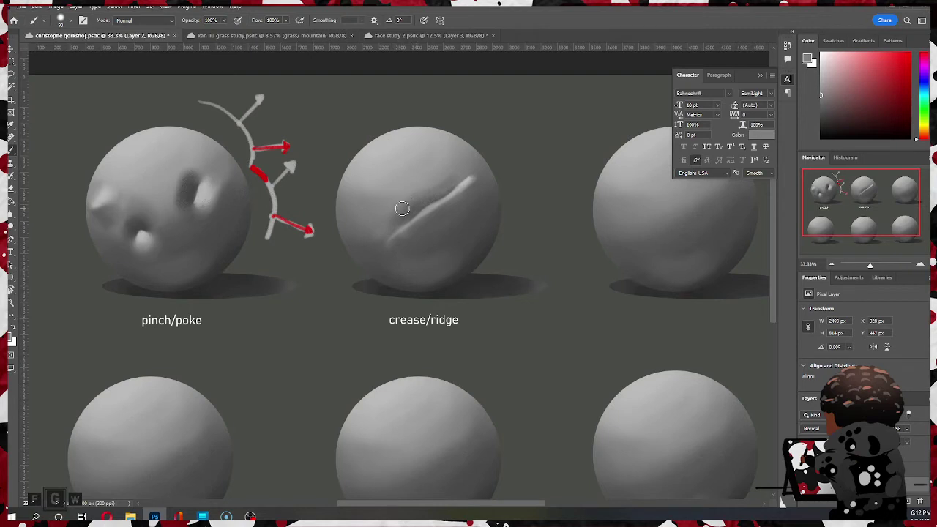
key("bracketright")
key("bracketright")
key("bracketright")
key("bracketright")
key("bracketright")
left_click(404, 216, "alt")
mouse_move(402, 217)
left_mouse_down()
mouse_move(449, 191)
mouse_move(424, 198)
mouse_move(469, 165)
left_mouse_up()
left_click(435, 200, "alt")
key("bracketright")
key("bracketright")
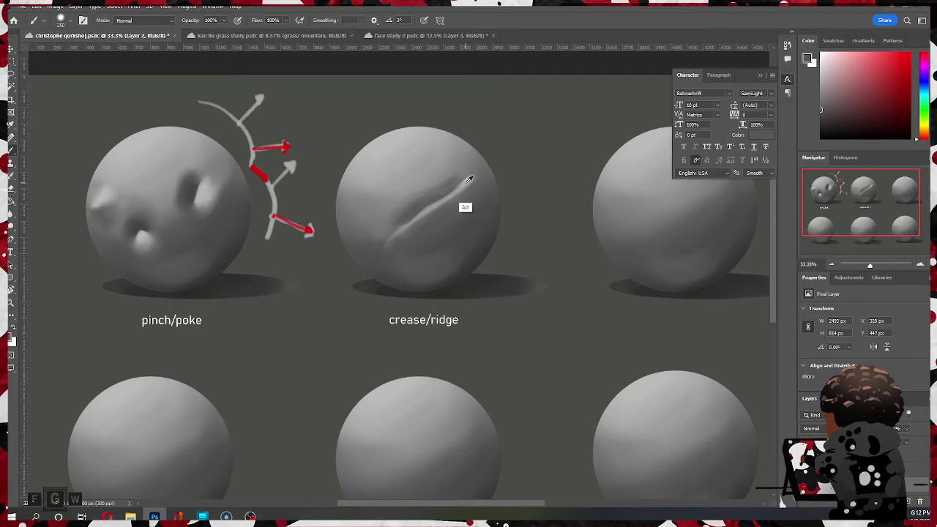
Step: Soften the ridge's upper end and the surrounding surface with sampled greys, enlarging the brush to 400
left_click(468, 179, "alt")
mouse_move(483, 182)
left_mouse_down()
mouse_move(476, 202)
mouse_move(473, 180)
mouse_move(453, 198)
mouse_move(461, 194)
mouse_move(452, 205)
mouse_move(462, 219)
mouse_move(480, 197)
mouse_move(423, 238)
mouse_move(473, 195)
mouse_move(453, 241)
mouse_move(490, 198)
mouse_move(453, 230)
mouse_move(474, 181)
left_mouse_up()
key("bracketright")
left_click(436, 227, "alt")
left_click(394, 137, "alt")
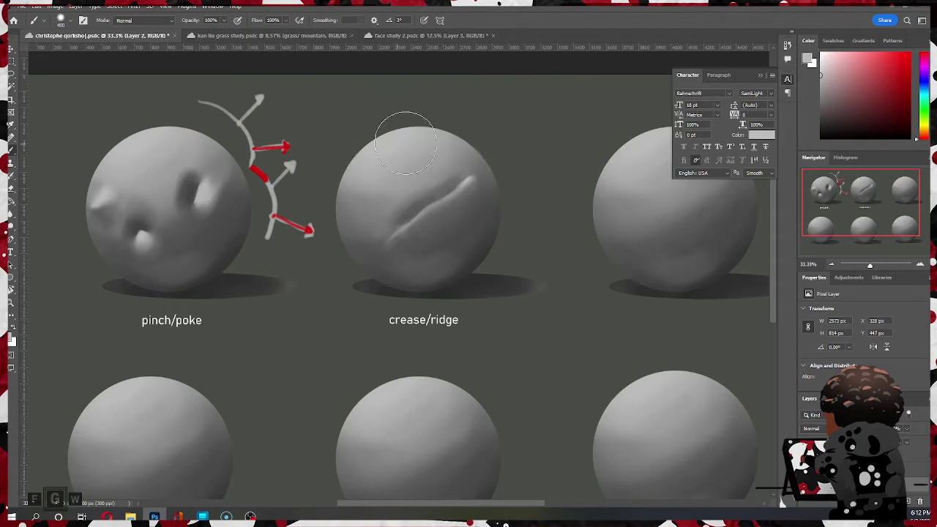
Step: Sharpen the dark crease line directly above the ridge using a small brush and a sampled dark grey
key("bracketleft")
key("bracketleft")
key("bracketleft")
key("bracketleft")
left_click(412, 236, "alt")
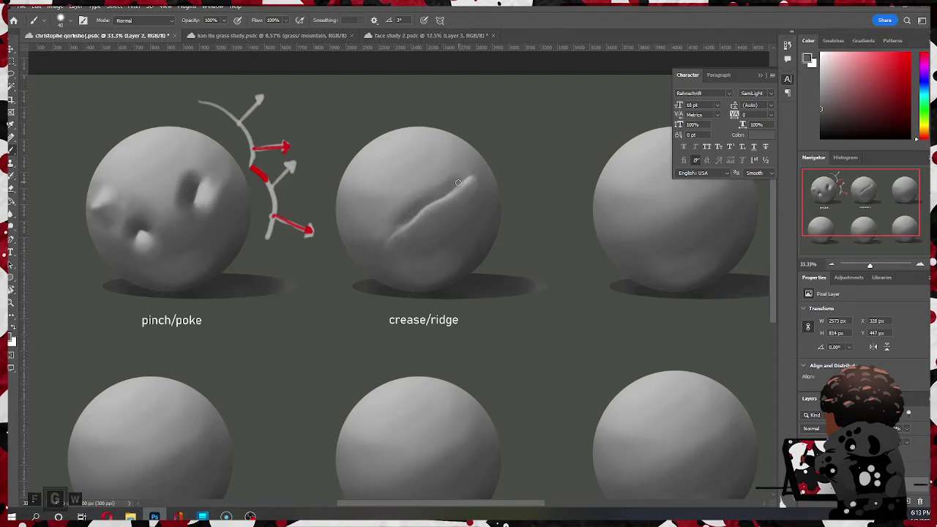
Step: Broaden the light plane at the ridge's lower end with a sampled grey and a size 250 brush
left_click(409, 217, "alt")
key("]")
left_click(408, 224, "alt")
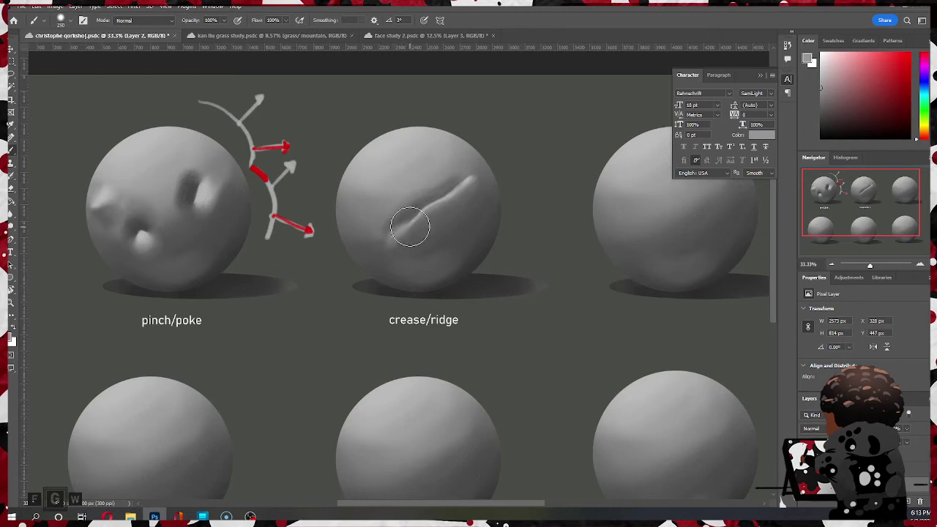
left_click_drag(399, 245, 404, 231)
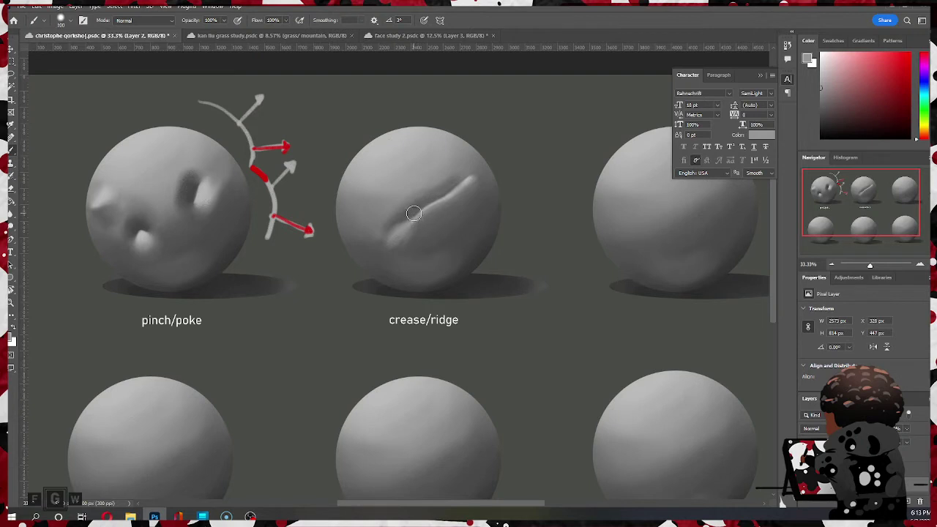
Step: Darken the crease shadow above the ridge's lower half with sampled greys and a size 150 brush
left_click(411, 214, "alt")
mouse_move(411, 214)
left_mouse_down()
mouse_move(444, 190)
mouse_move(406, 214)
mouse_move(437, 180)
mouse_move(396, 230)
left_mouse_up()
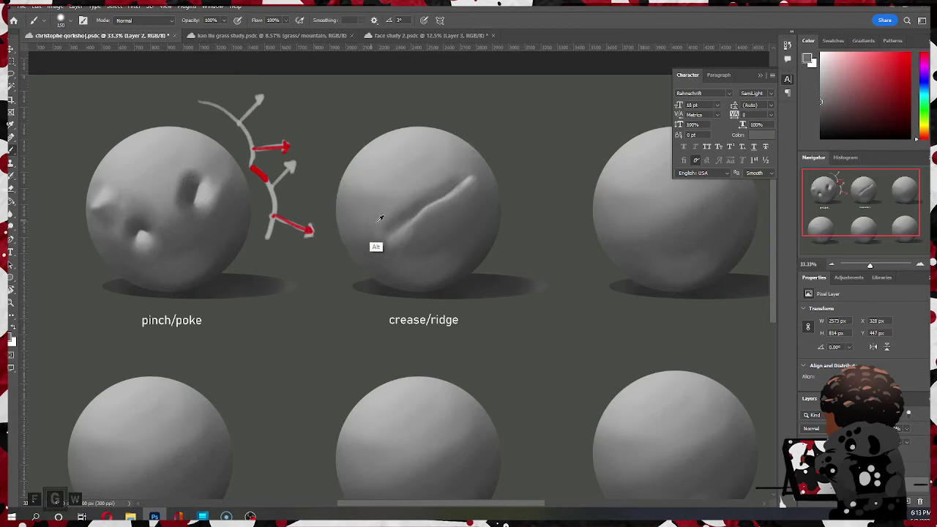
left_click(374, 247, "alt")
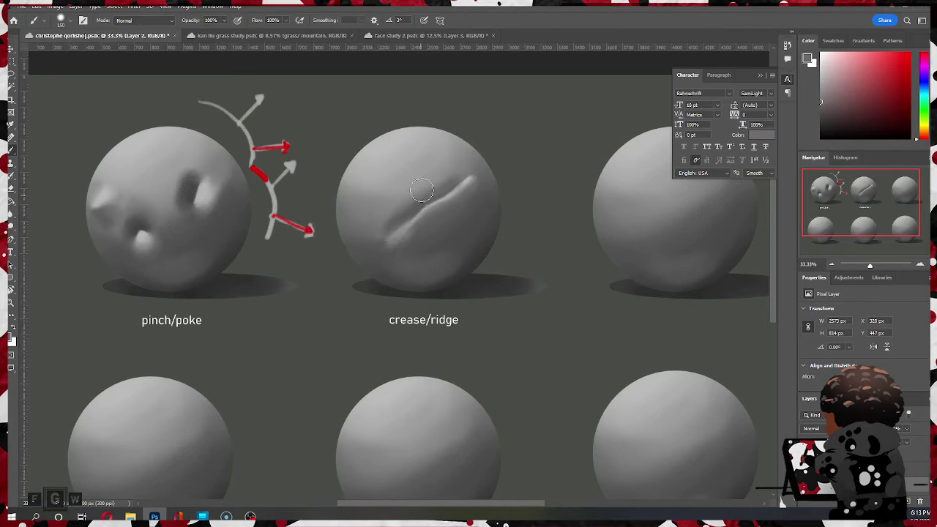
left_click(388, 243, "alt")
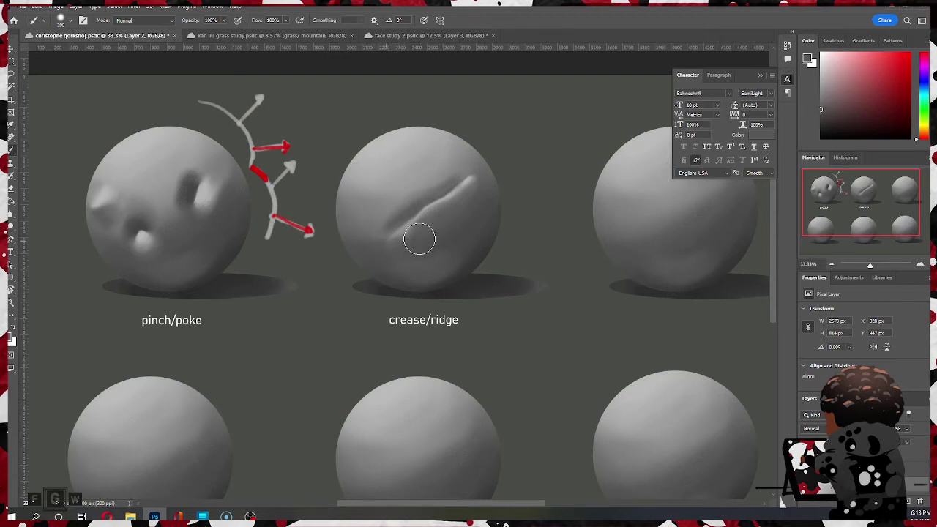
Step: Shade the area below the ridge at brush size 200, then try a lighter stroke at its lower end and undo it
mouse_move(437, 223)
left_mouse_down()
mouse_move(400, 240)
mouse_move(467, 203)
mouse_move(397, 231)
mouse_move(405, 225)
mouse_move(405, 253)
mouse_move(435, 209)
left_mouse_up()
left_click(400, 230, "alt")
left_click_drag(397, 236, 391, 247)
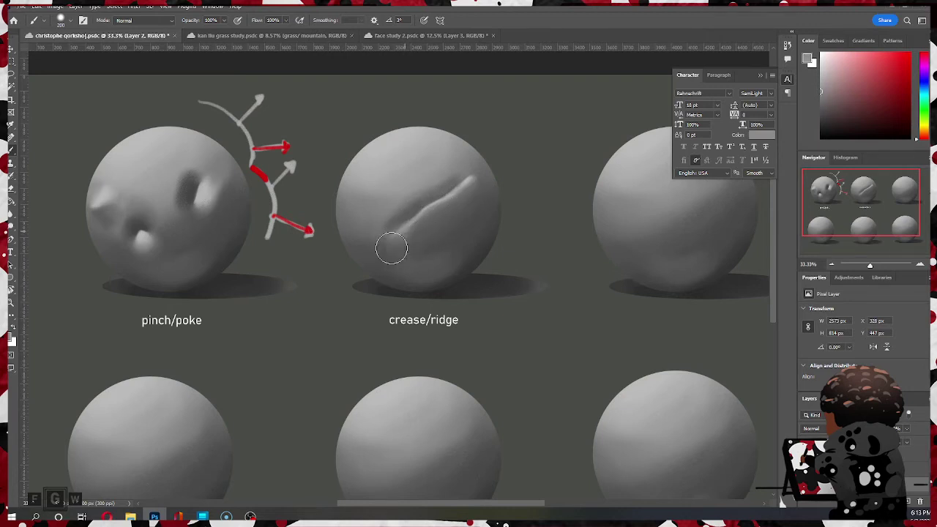
key("ctrl+z")
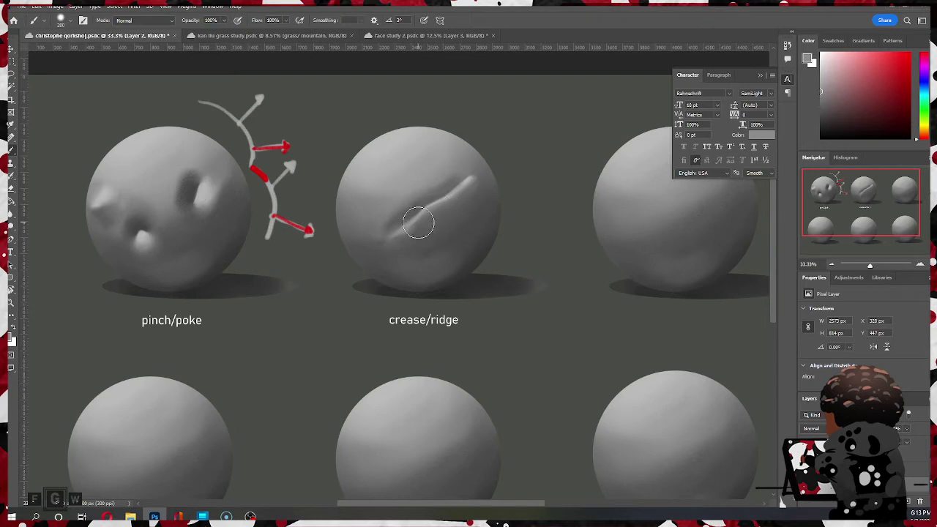
Step: Brush a softer light plane along the ridge's length with a size 300 brush and sample the crease shadow's grey
key("bracketright")
key("bracketright")
mouse_move(412, 227)
left_mouse_down()
mouse_move(389, 237)
mouse_move(382, 226)
mouse_move(449, 185)
mouse_move(372, 236)
mouse_move(476, 167)
left_mouse_up()
left_click(387, 220, "alt")
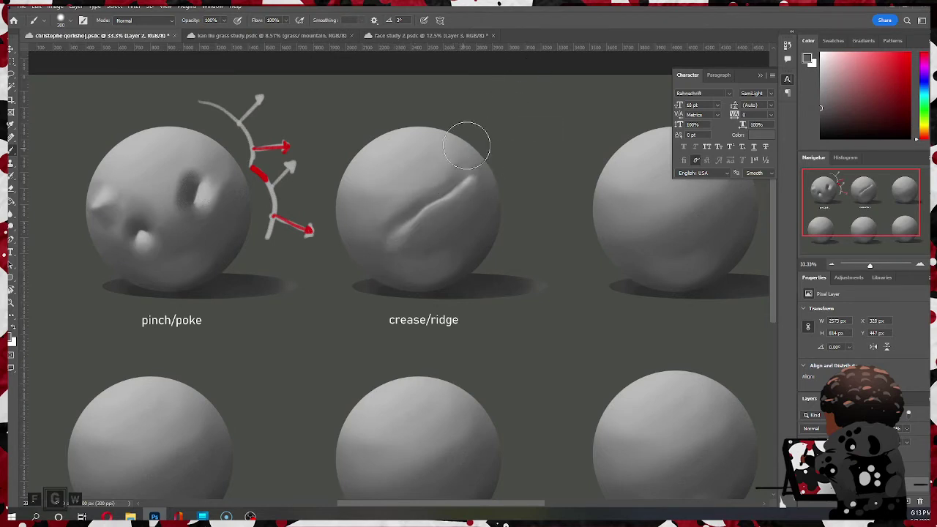
Step: Blend the shadow above the ridge's upper end into the sphere with sampled greys
left_click(470, 162, "alt")
left_click_drag(462, 173, 449, 185)
mouse_move(469, 150)
left_mouse_down()
mouse_move(457, 179)
mouse_move(391, 223)
mouse_move(381, 216)
mouse_move(411, 210)
mouse_move(383, 226)
mouse_move(445, 182)
left_mouse_up()
left_click(415, 204, "alt")
Step: Compare the crease and ridge with and without the latest brushwork by toggling undo repeatedly
key("ctrl+alt+z")
key("ctrl+alt+z")
key("ctrl+alt+z")
key("ctrl+alt+z")
key("ctrl+alt+z")
key("ctrl+alt+z")
key("ctrl+alt+z")
key("ctrl+alt+z")
key("ctrl+z")
key("ctrl+alt+z")
key("ctrl+alt+z")
key("ctrl+alt+z")
key("ctrl+alt+z")
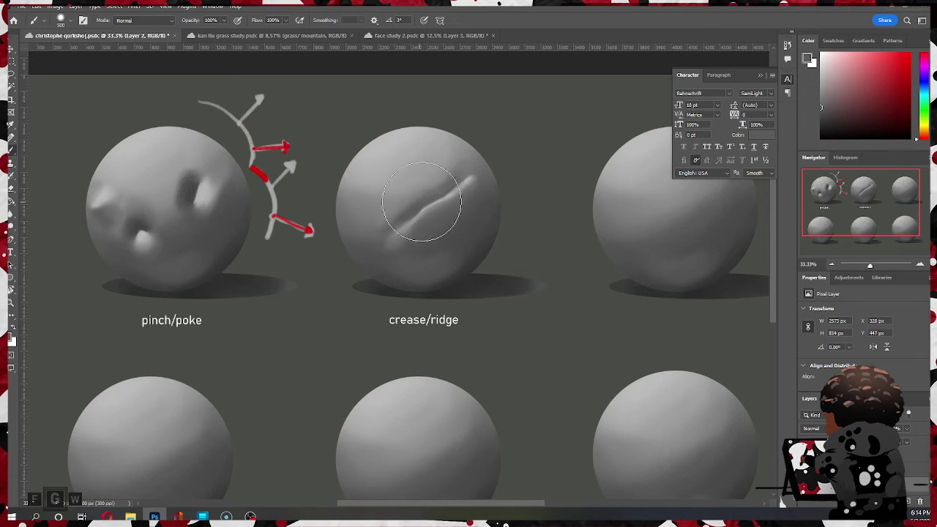
key("ctrl+alt+z")
key("ctrl+alt+z")
key("ctrl+alt+z")
key("ctrl+alt+z")
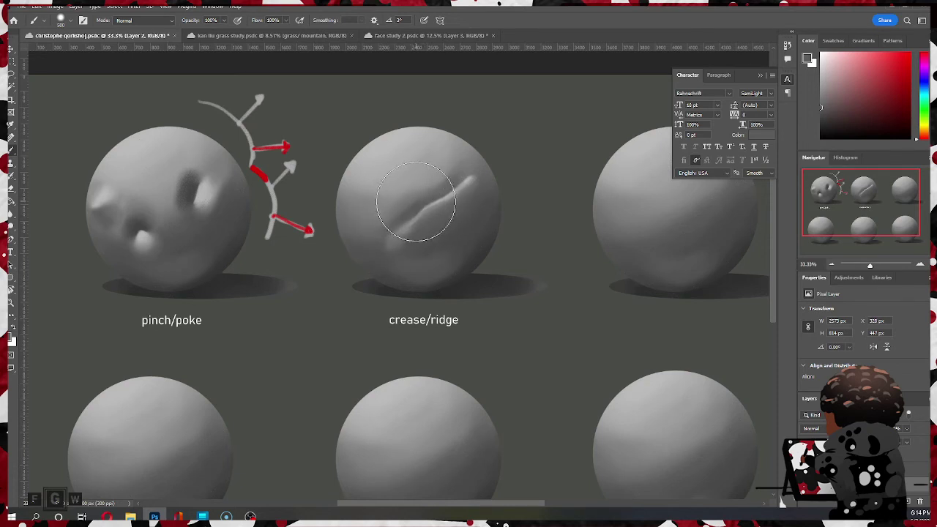
Step: Paint the dark crease shadow along the ridge's upper side up to its upper end, finishing with a size 200 brush
key("bracketleft")
key("bracketleft")
mouse_move(416, 212)
left_mouse_down()
mouse_move(391, 230)
mouse_move(462, 175)
left_mouse_up()
key("bracketright")
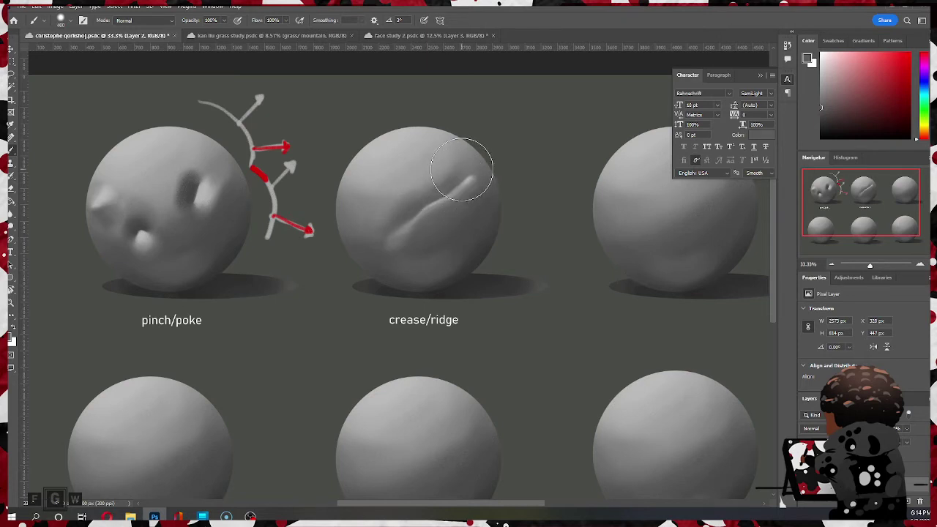
key("bracketleft")
key("bracketleft")
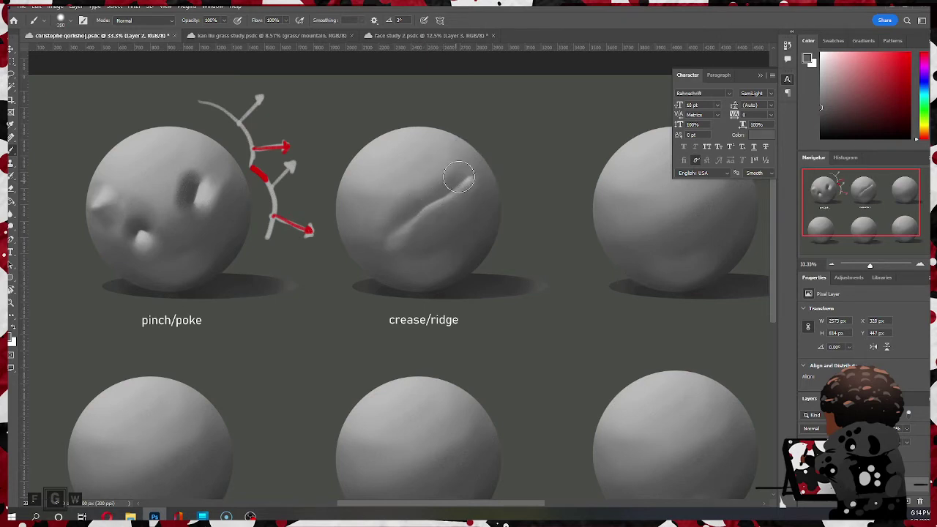
mouse_move(459, 177)
left_mouse_down()
mouse_move(474, 173)
mouse_move(461, 172)
left_mouse_up()
Step: Blend the surface above the ridge's upper end with sampled mid-greys at brush size 300
key("bracketright")
left_click(477, 174, "alt")
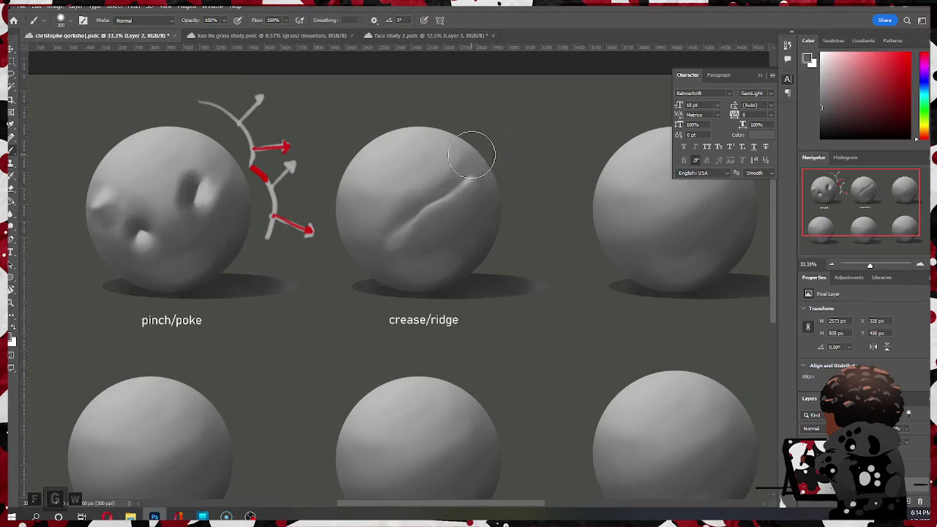
left_click(469, 153, "alt")
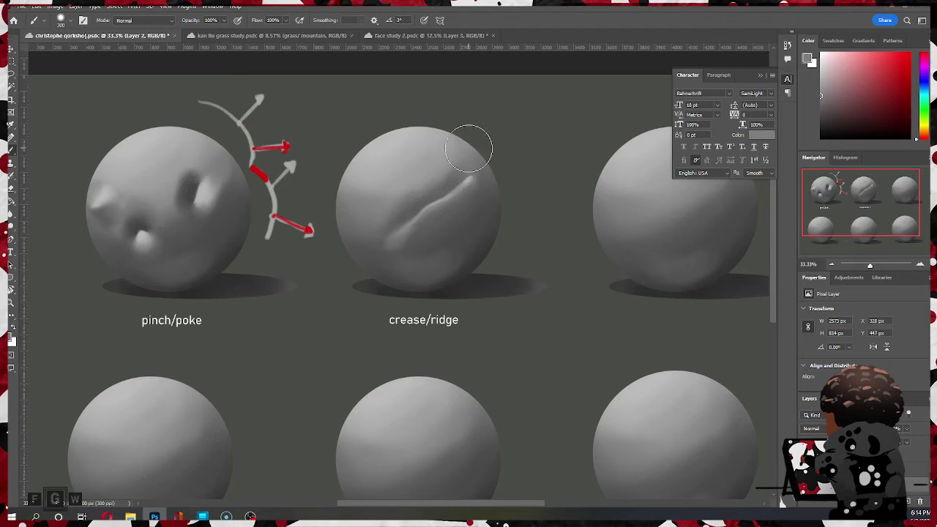
mouse_move(469, 163)
left_mouse_down()
mouse_move(462, 174)
mouse_move(453, 163)
left_mouse_up()
left_click(424, 174, "alt")
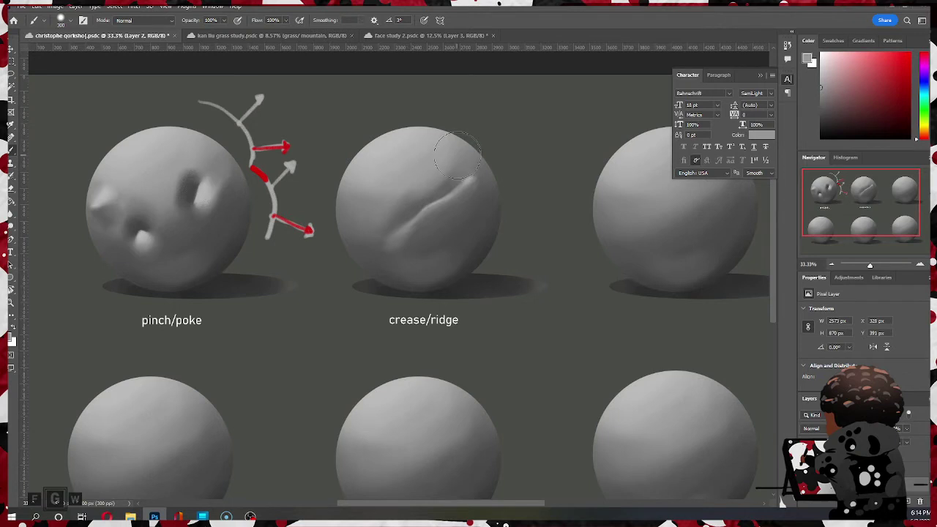
Step: Extend the crease shadow above the ridge's upper end toward the sphere's edge with a sampled darker grey
left_click(427, 193, "alt")
left_click_drag(432, 194, 455, 178)
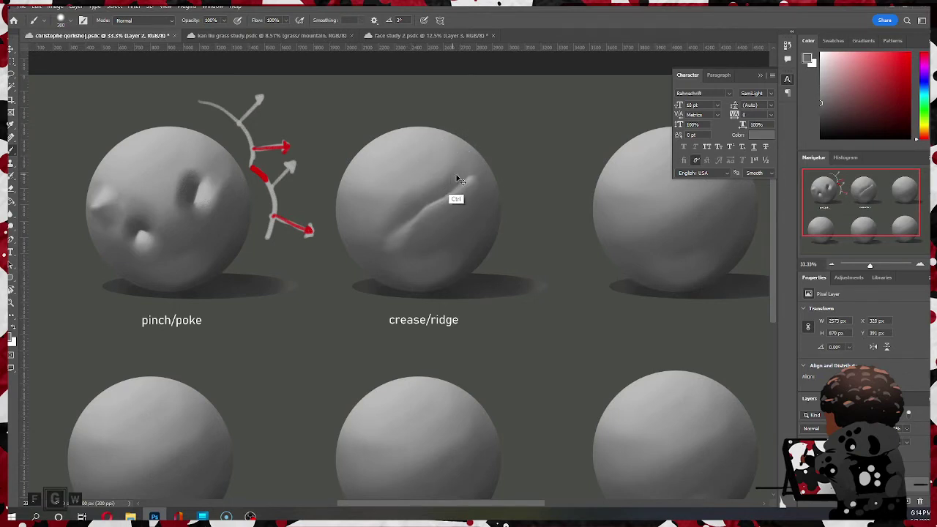
left_click_drag(472, 159, 453, 180)
mouse_move(488, 143)
left_mouse_down()
mouse_move(470, 184)
mouse_move(476, 163)
mouse_move(458, 170)
mouse_move(475, 147)
mouse_move(474, 193)
mouse_move(481, 155)
left_mouse_up()
Step: Extend the ridge's upper tip toward the sphere's edge with a sampled light grey at brush size 300
left_click(472, 178, "alt")
key("alt")
left_click_drag(490, 168, 481, 172)
key("alt")
key("bracketright")
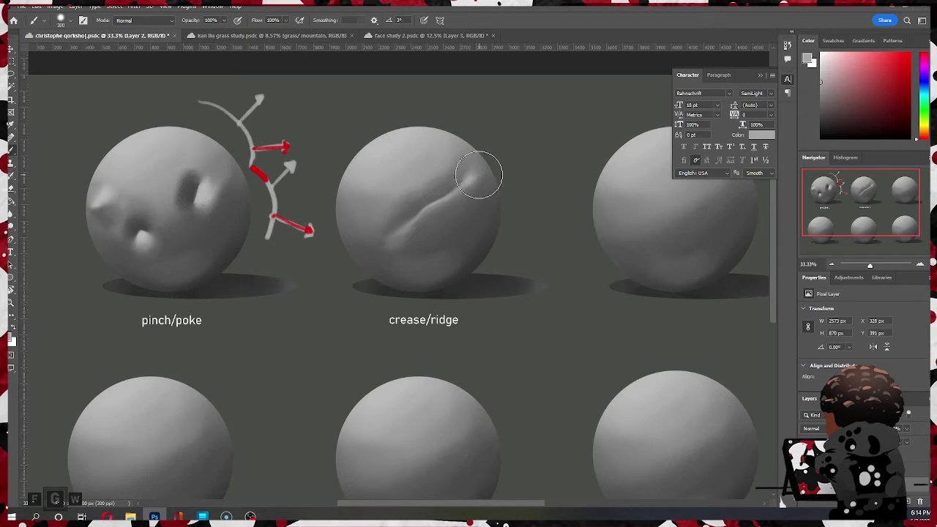
Step: Try darkening the underside of the ridge's upper half with a sampled dark grey at brush size 300
left_click(469, 198, "alt")
mouse_move(463, 205)
left_mouse_down()
mouse_move(484, 180)
mouse_move(460, 178)
mouse_move(443, 198)
left_mouse_up()
key("alt")
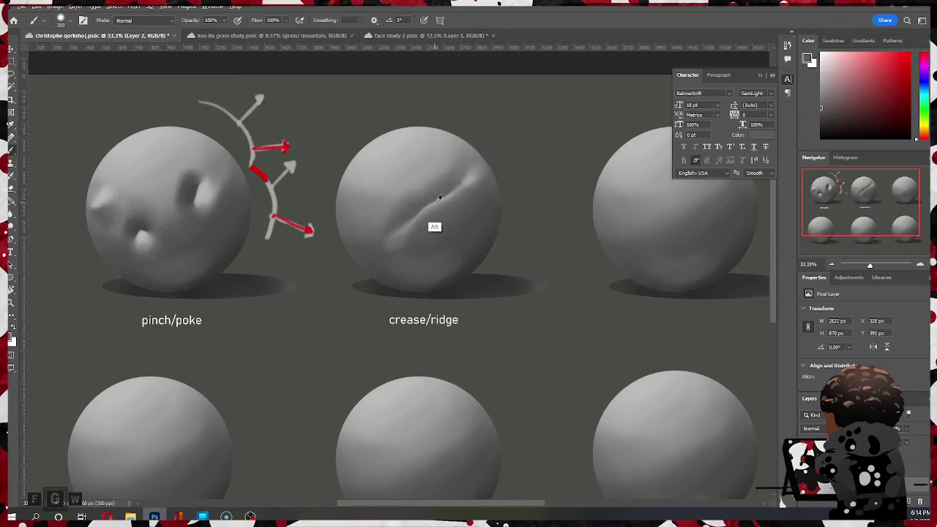
left_click(437, 199, "alt")
key("ctrl+z")
Step: Refine the narrow dark line along the ridge's upper edge using small brushes and sampled greys
key("bracketleft")
key("bracketleft")
key("bracketleft")
key("bracketleft")
key("bracketleft")
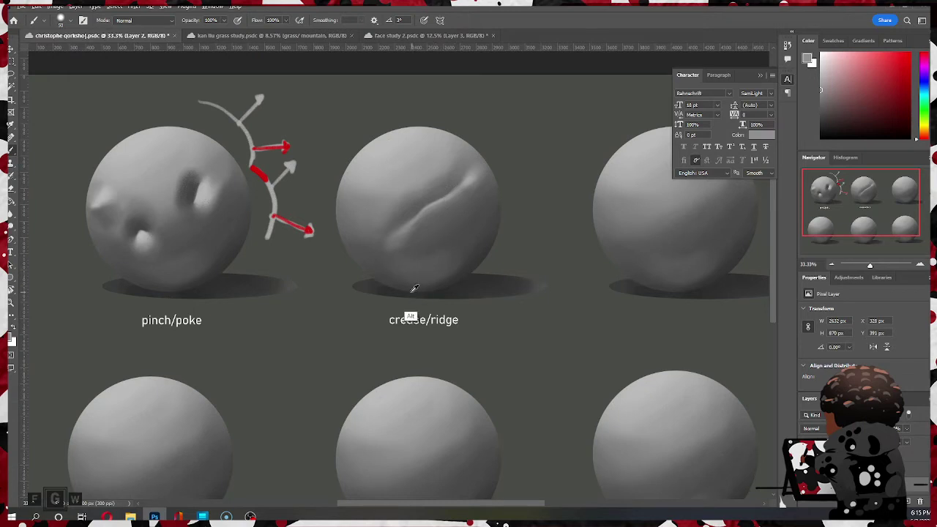
left_click(433, 223, "alt")
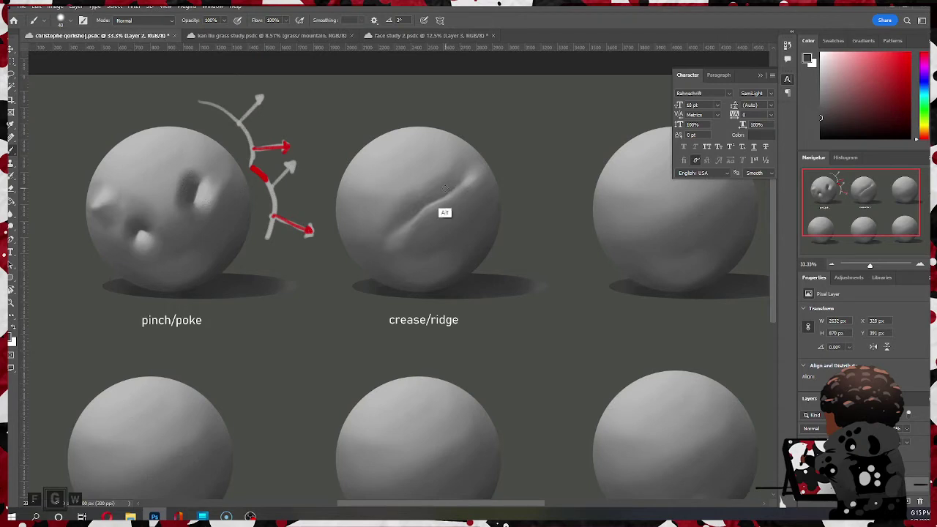
left_click(445, 189, "alt")
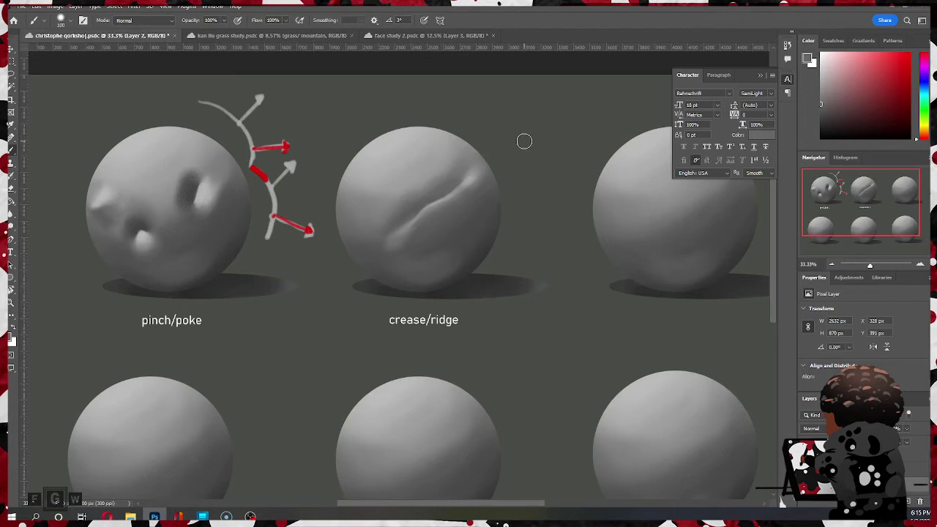
Step: Fade the ridge's lower end into the sphere with sampled surrounding greys, enlarging the brush to 250
left_click(382, 214, "alt")
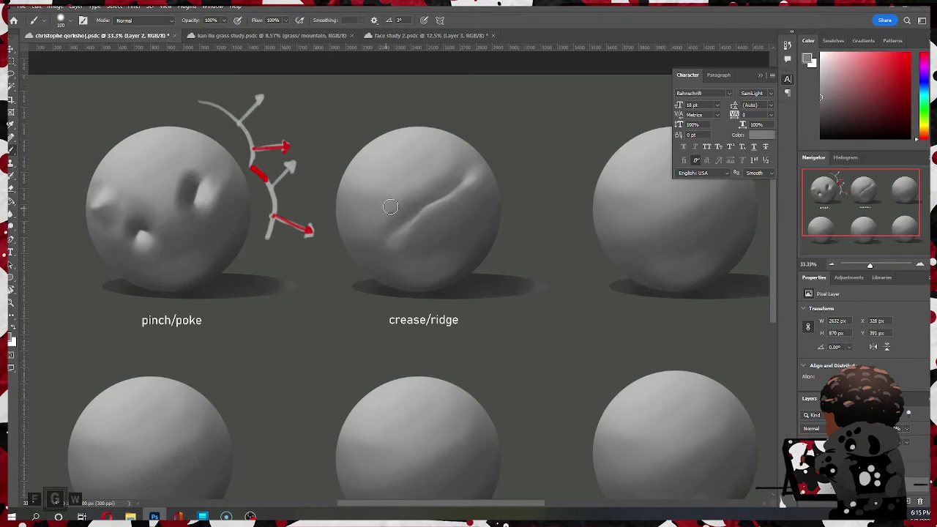
key("bracketright")
key("bracketright")
mouse_move(376, 228)
left_mouse_down()
mouse_move(408, 201)
mouse_move(374, 236)
mouse_move(392, 232)
mouse_move(373, 243)
mouse_move(440, 222)
mouse_move(384, 249)
mouse_move(438, 223)
mouse_move(455, 198)
mouse_move(382, 237)
mouse_move(428, 223)
mouse_move(387, 226)
mouse_move(448, 224)
mouse_move(482, 192)
left_mouse_up()
left_click(376, 242, "alt")
left_click(371, 243, "alt")
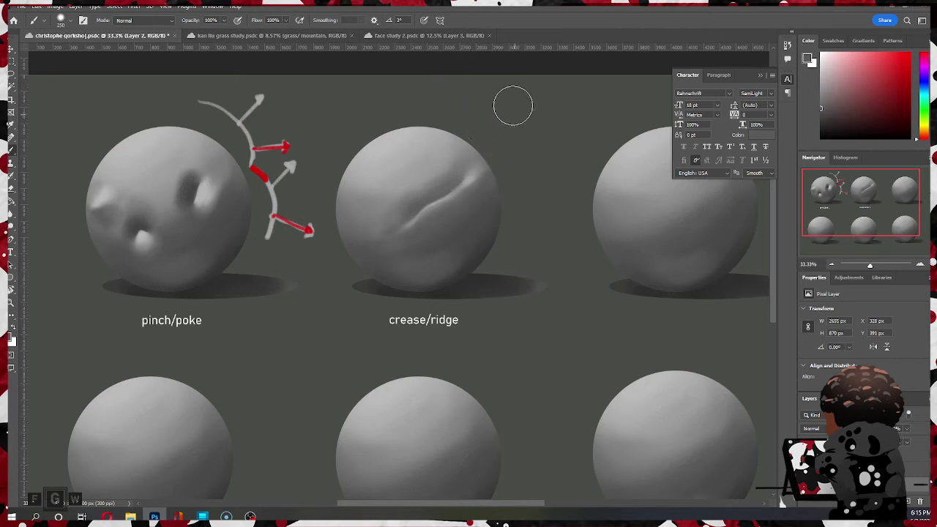
Step: Lighten the ridge's upper tip out to the sphere's edge with its sampled light grey at brush size 250
key("alt")
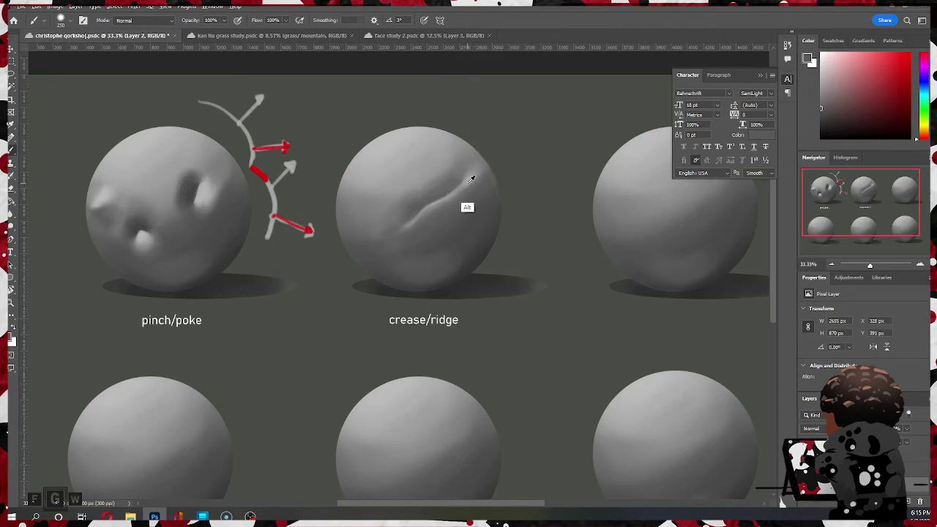
left_click(472, 179, "alt")
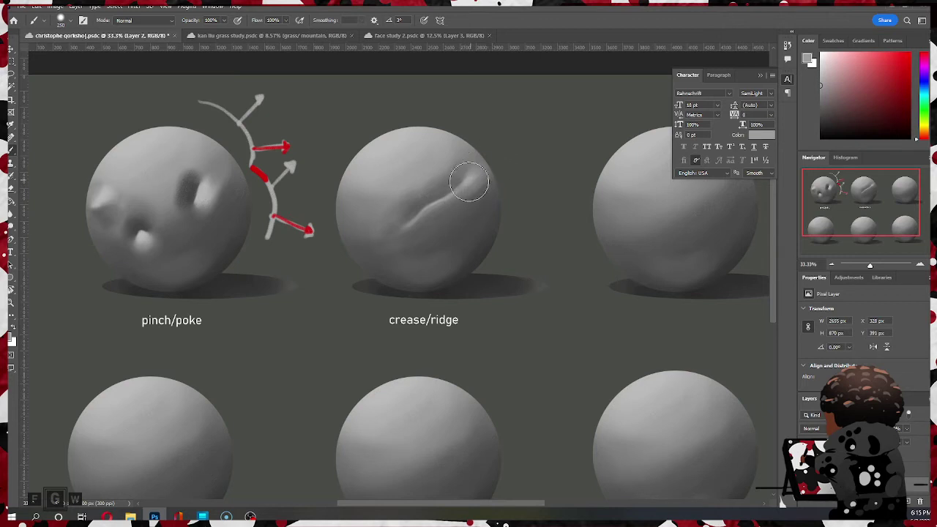
left_click(470, 182, "alt")
left_click_drag(482, 175, 462, 190)
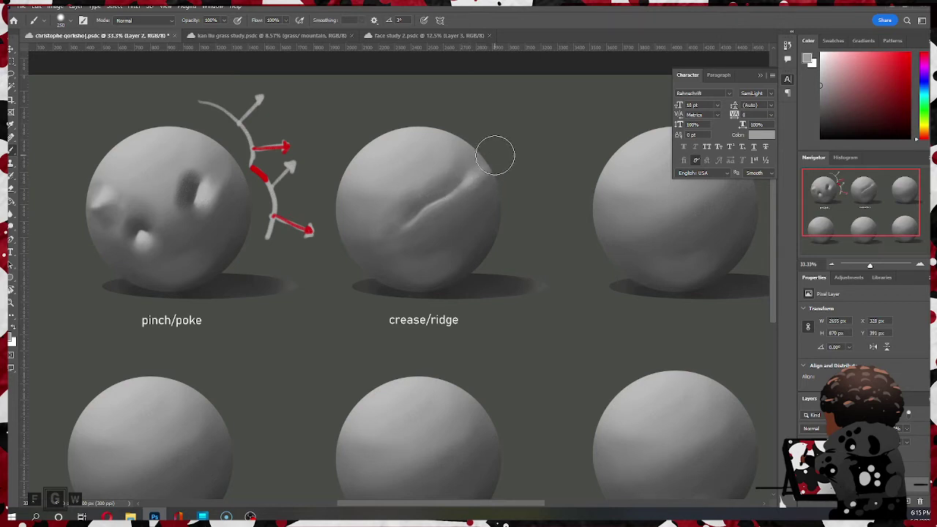
key("ctrl")
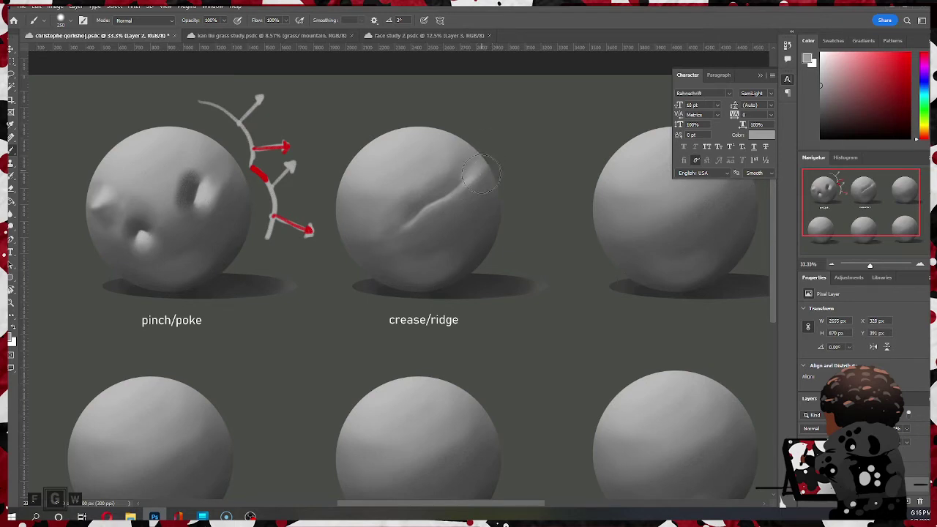
mouse_move(488, 154)
left_mouse_down()
mouse_move(491, 180)
mouse_move(478, 162)
left_mouse_up()
Step: Shade around the ridge's upper tip with sampled greys at brush sizes 125 and 250 to taper it
left_click(461, 171, "alt")
left_click(471, 156, "alt")
left_click(470, 178, "alt")
left_click(490, 174, "alt")
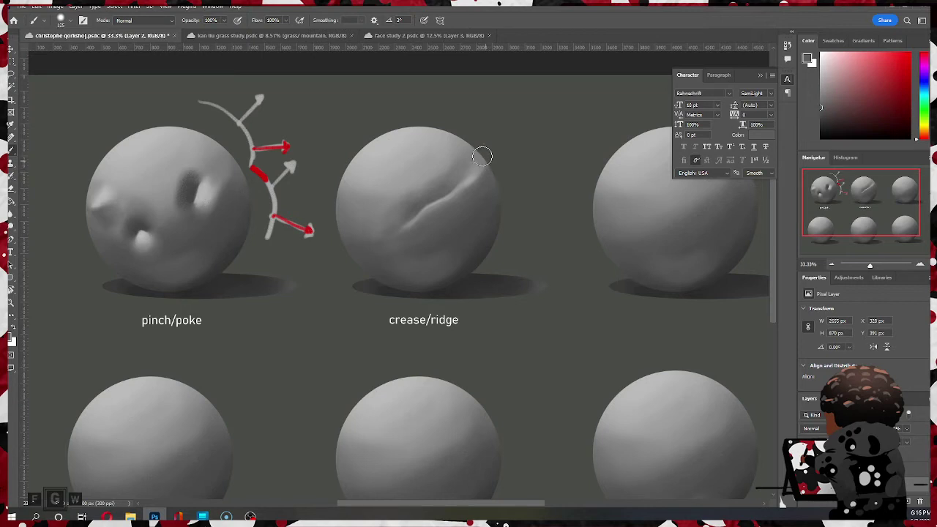
key("bracketright")
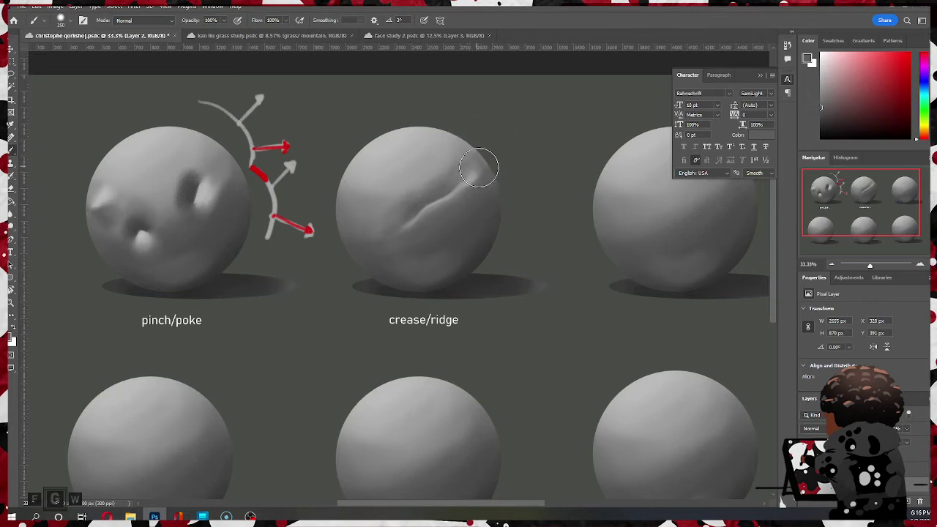
left_click_drag(469, 171, 476, 171)
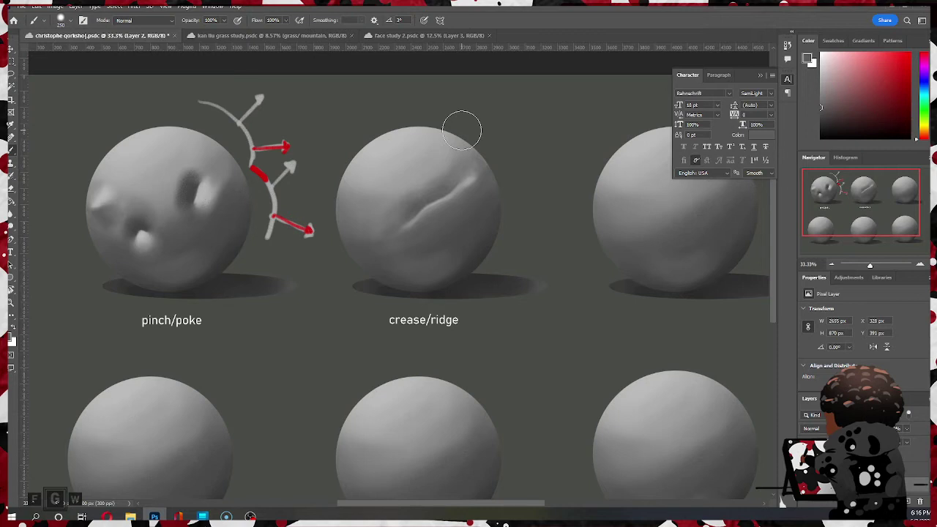
Step: Try light-grey highlight strokes along the ridge with a size 250 brush
key("alt")
left_click(398, 139, "alt")
left_click_drag(445, 205, 418, 224)
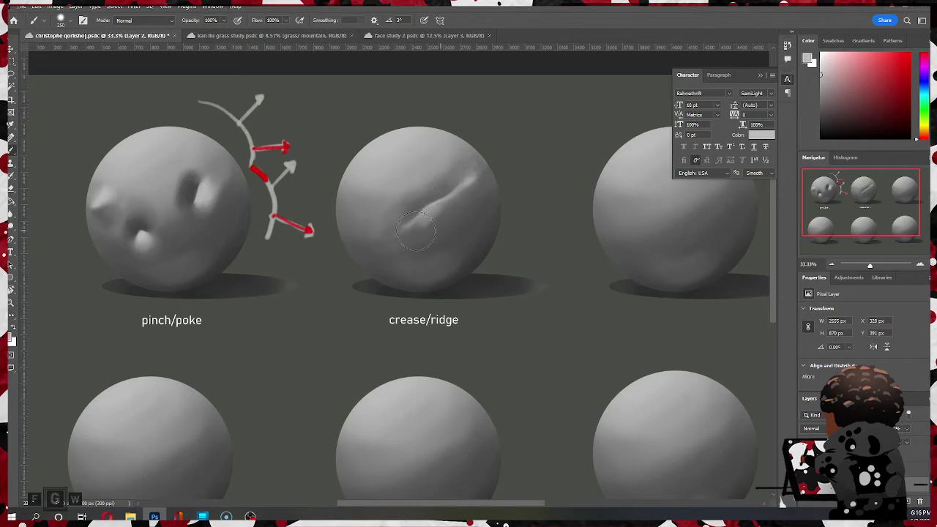
key("ctrl+z")
left_click(443, 198, "alt")
left_click_drag(461, 188, 416, 230)
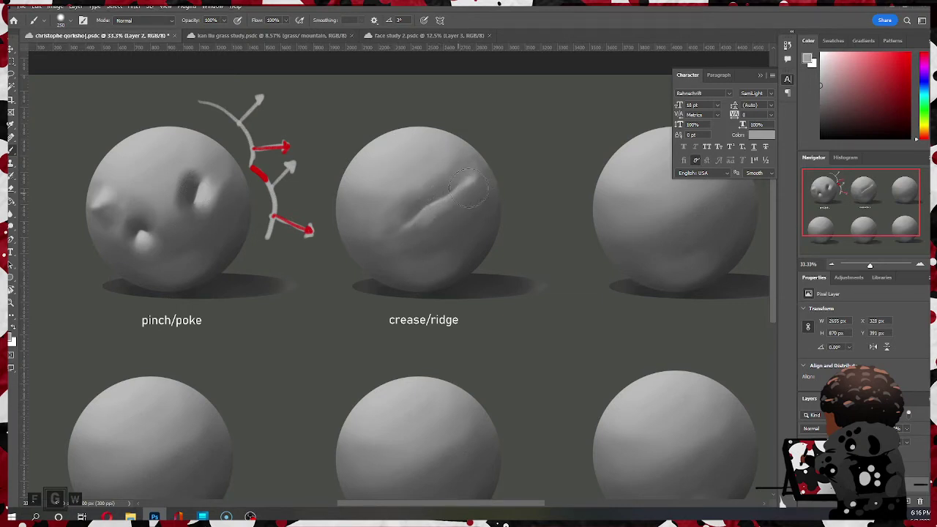
key("ctrl+z")
Step: Broaden the ridge's light plane from its middle to its upper end with sampled greys and a size 175 brush
left_click_drag(448, 201, 478, 174)
left_click(476, 177, "alt")
left_click(439, 206, "alt")
mouse_move(439, 205)
left_mouse_down()
mouse_move(404, 233)
mouse_move(450, 195)
left_mouse_up()
key("ctrl+z")
key("bracketright")
key("bracketright")
mouse_move(453, 199)
left_mouse_down()
mouse_move(420, 217)
mouse_move(477, 185)
left_mouse_up()
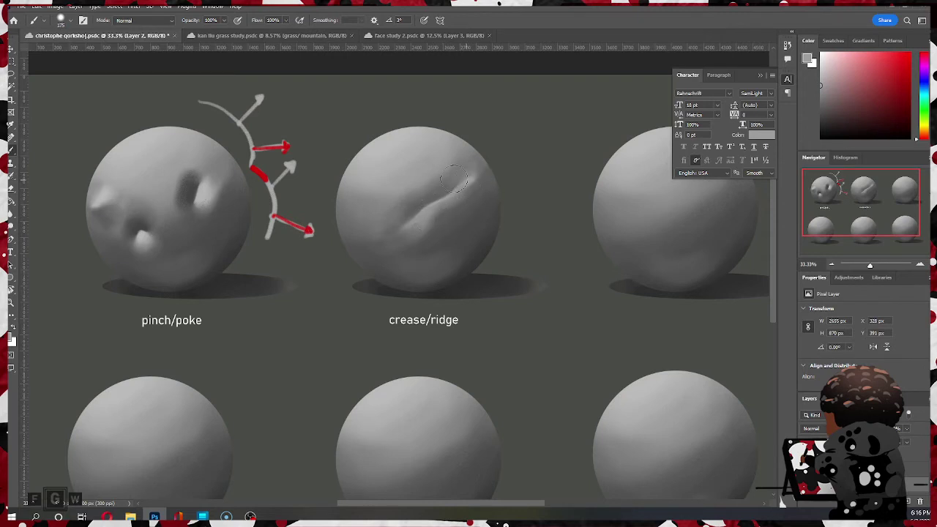
Step: Brighten the ridge's upper half on the crease/ridge sphere with sampled light grey at brush sizes 250 and 175
left_click(395, 144, "alt")
left_click_drag(452, 193, 434, 206)
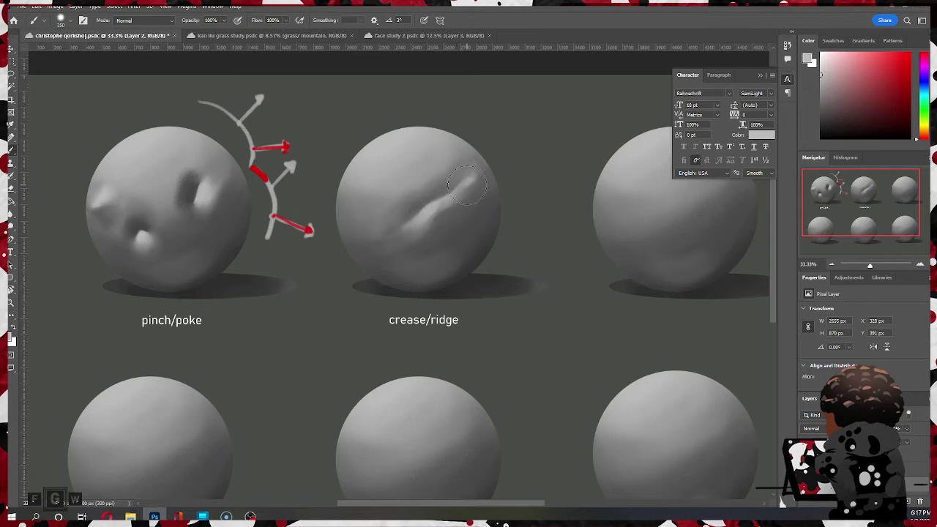
key("bracketleft")
key("bracketleft")
left_click_drag(453, 198, 469, 187)
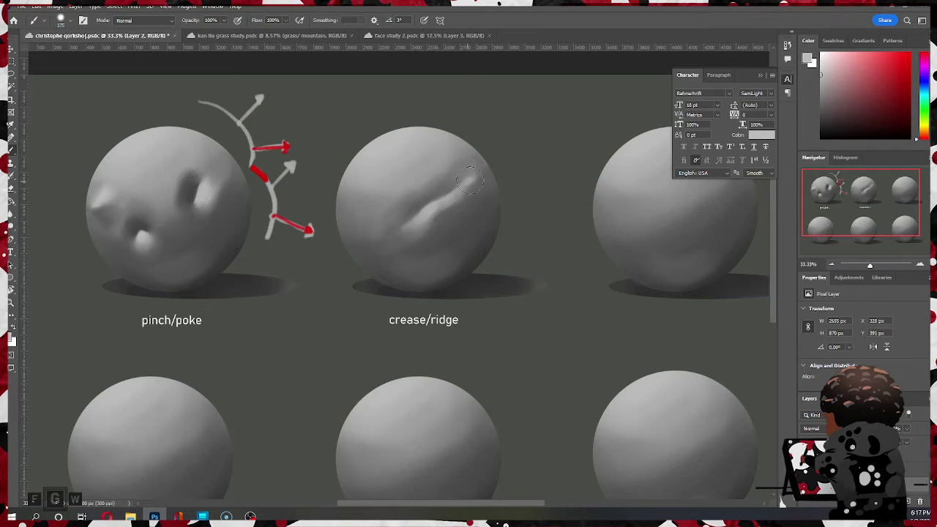
Step: Darken the ridge's lower side up to its upper tip with sampled dark grey and a size 300 brush
left_click(435, 227, "alt")
key("bracketright")
key("bracketright")
key("bracketright")
mouse_move(434, 223)
left_mouse_down()
mouse_move(397, 239)
mouse_move(477, 186)
mouse_move(447, 209)
mouse_move(493, 144)
mouse_move(485, 177)
left_mouse_up()
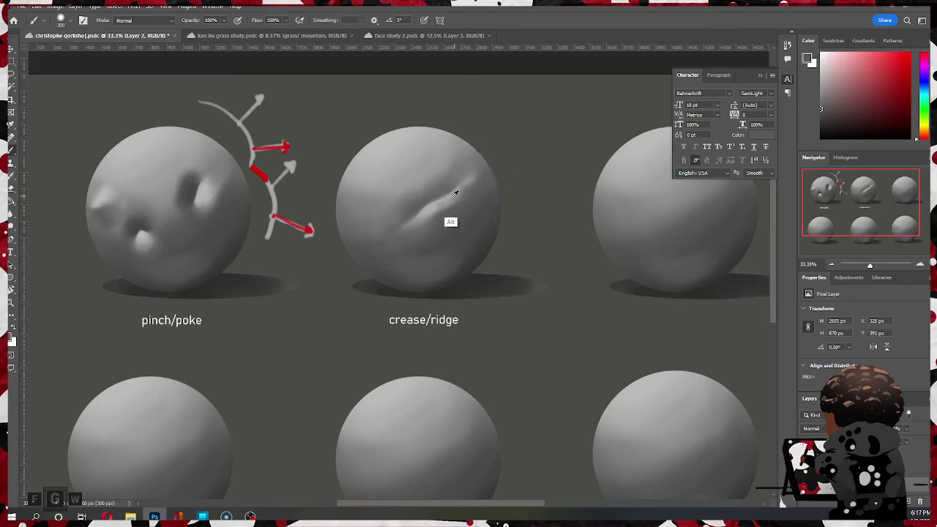
Step: Fade the ridge's upper tip toward the sphere's edge with sampled grey at brush size 300, and save the document
left_click(429, 226, "alt")
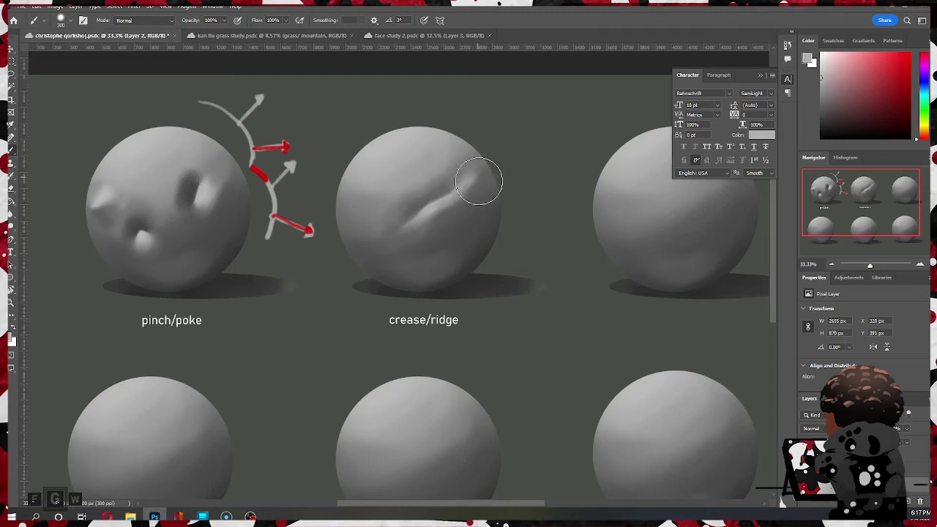
left_click(455, 226, "alt")
mouse_move(495, 162)
left_mouse_down()
mouse_move(418, 234)
mouse_move(474, 176)
left_mouse_up()
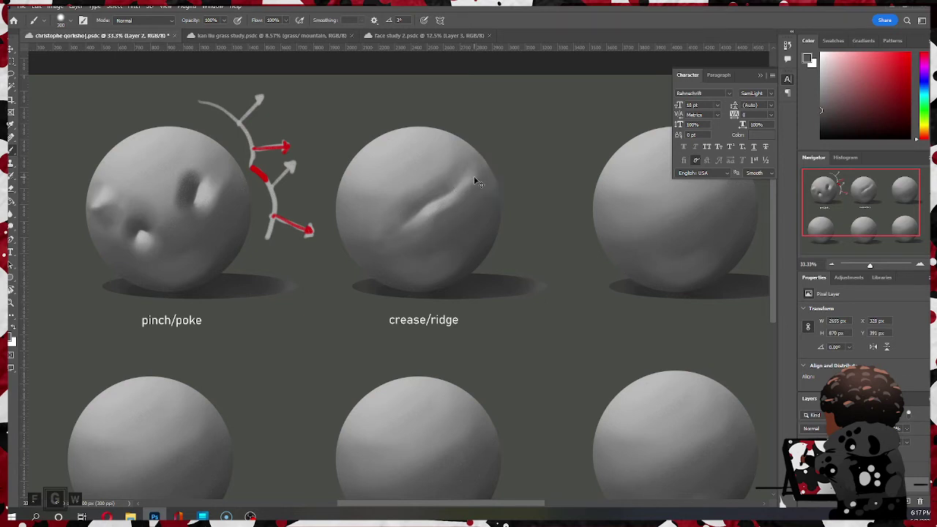
key("ctrl+s")
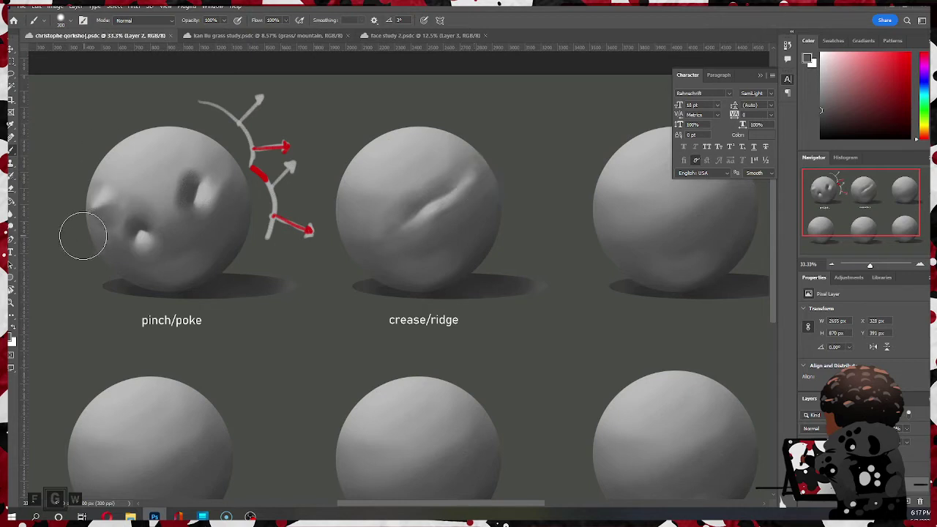
Step: Add the text label "folds" below the third sphere in the upper row, using the Type tool
left_click(10, 252)
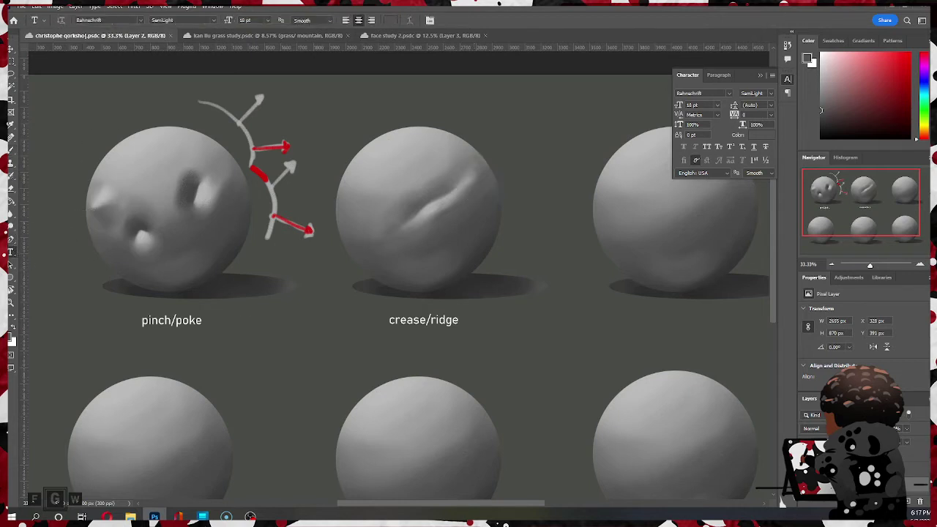
left_click(871, 471)
left_click(871, 484)
left_click(871, 456)
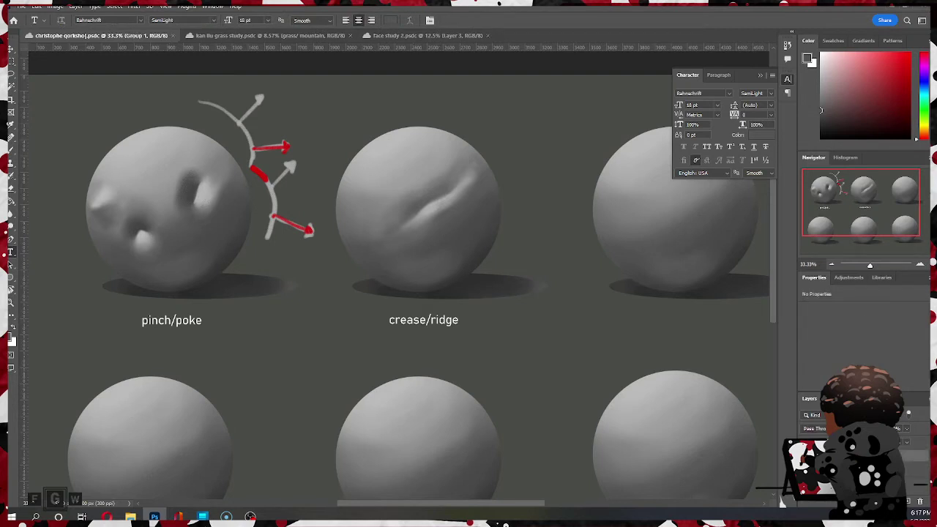
left_click(871, 470)
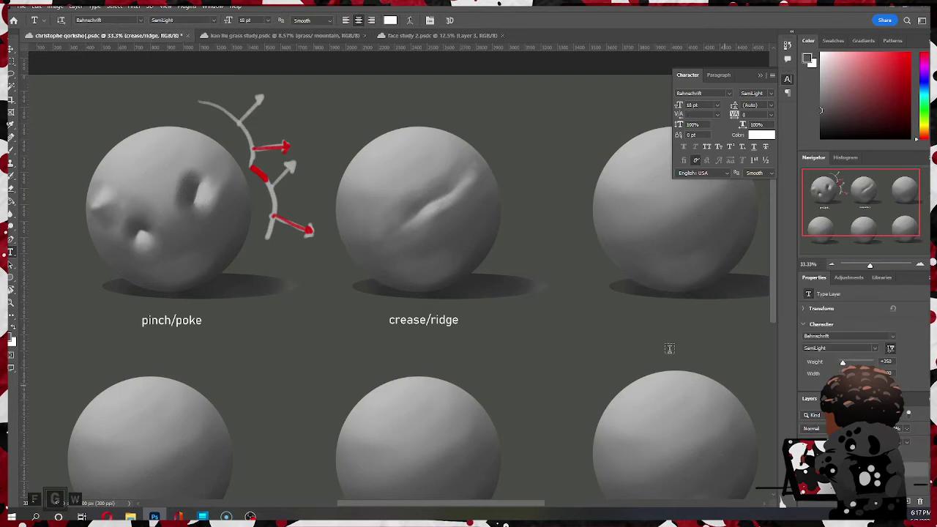
left_click(664, 313)
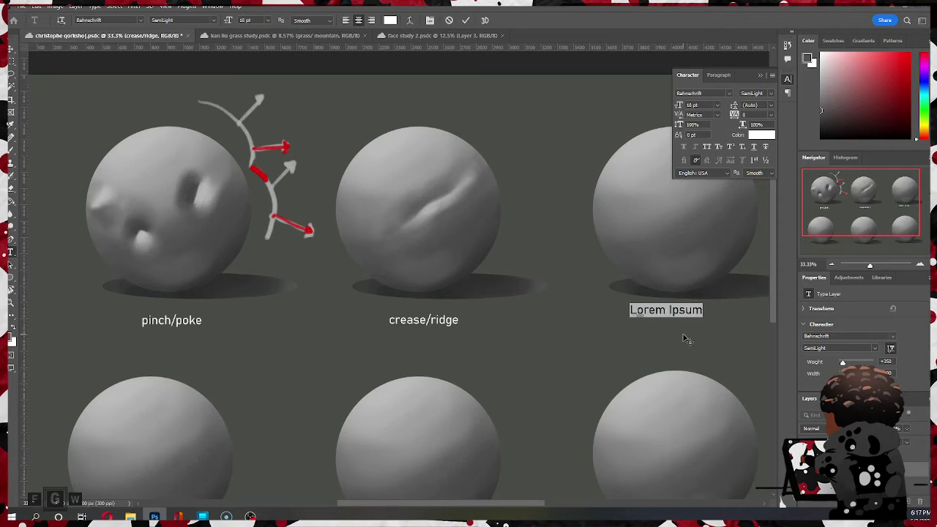
type("folds")
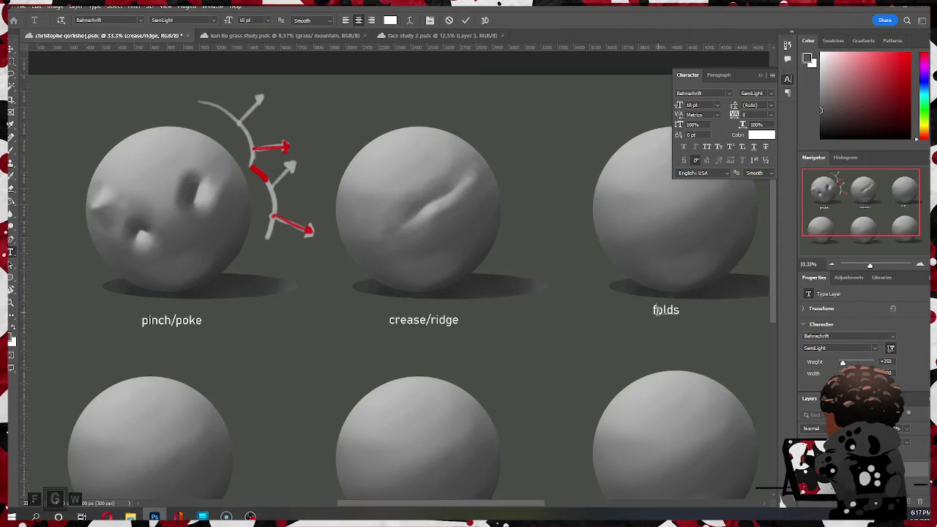
Step: Capitalise the label to "Folds", shift it slightly to sit beneath its sphere, and commit the text
left_click(656, 311)
key("BackSpace")
type("F")
left_click_drag(700, 326, 711, 330)
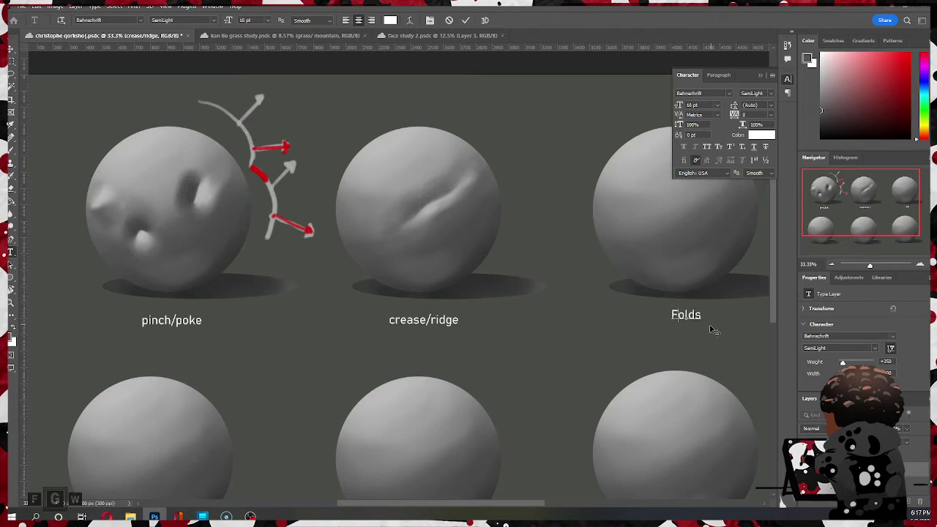
key("Return")
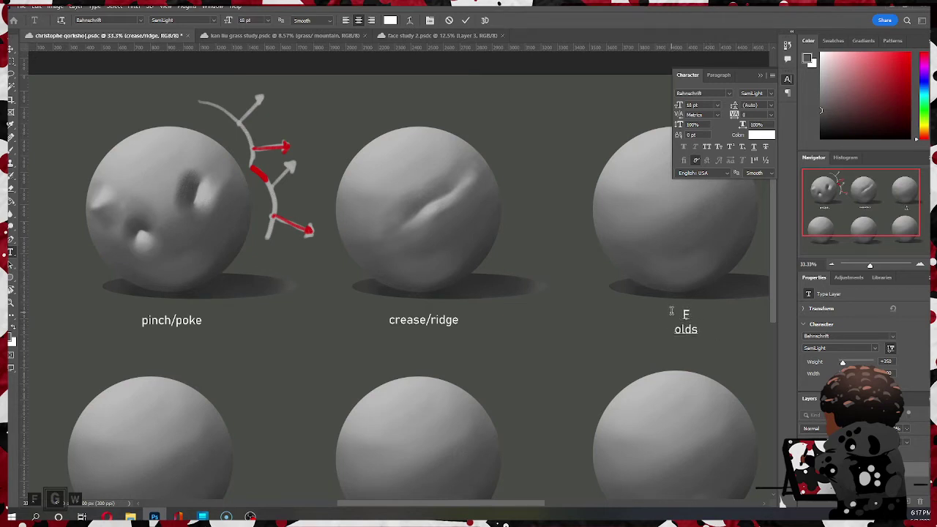
key("BackSpace")
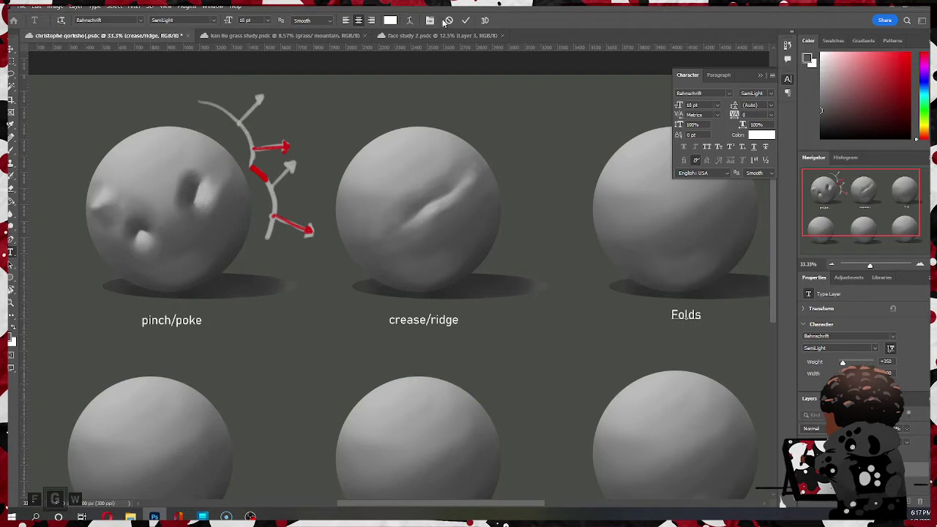
left_click(465, 21)
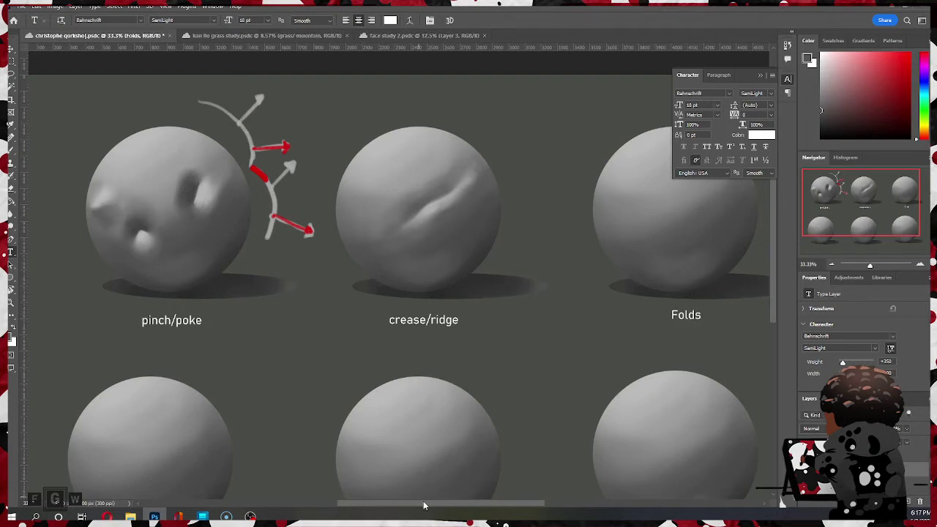
Step: Make Layer 2 active, collapse the character settings, and switch to the Brush tool with the Folds sphere in view
left_click_drag(418, 503, 445, 505)
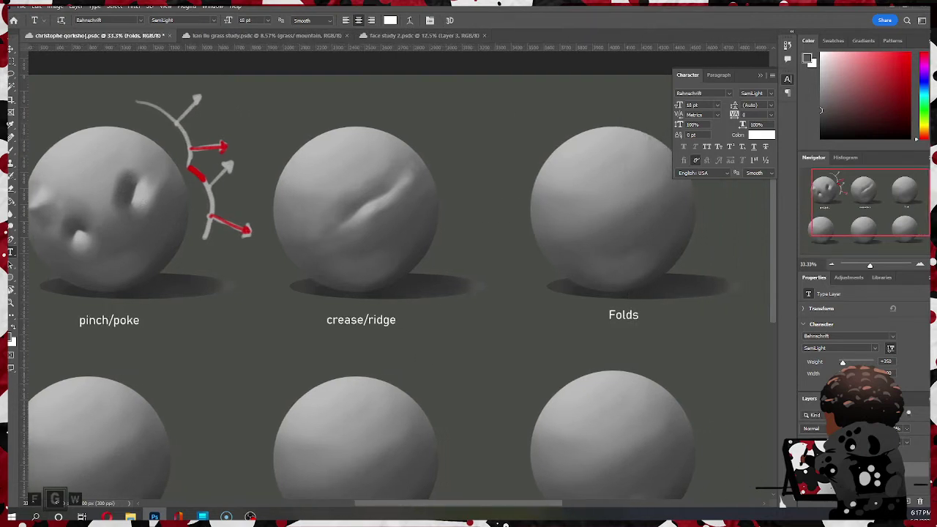
left_click(853, 455)
left_click(853, 469)
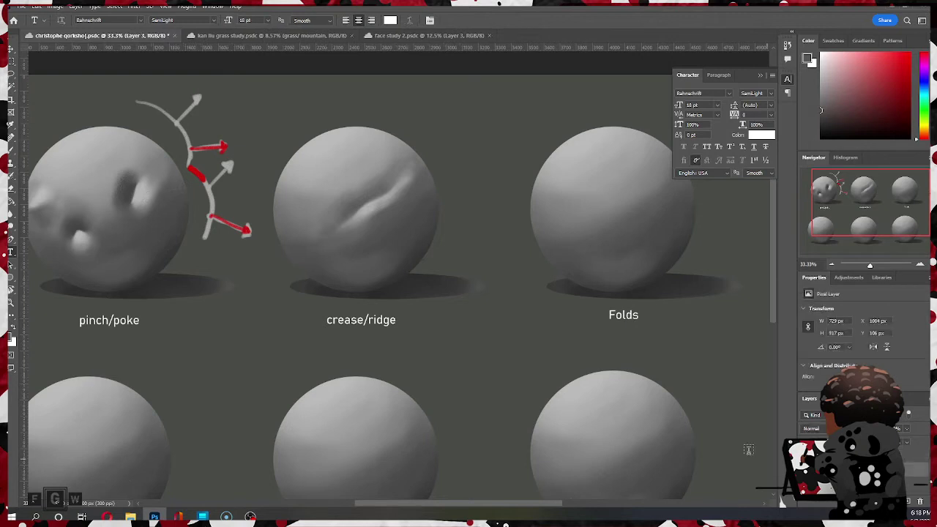
scroll(360, 293, "up", 1)
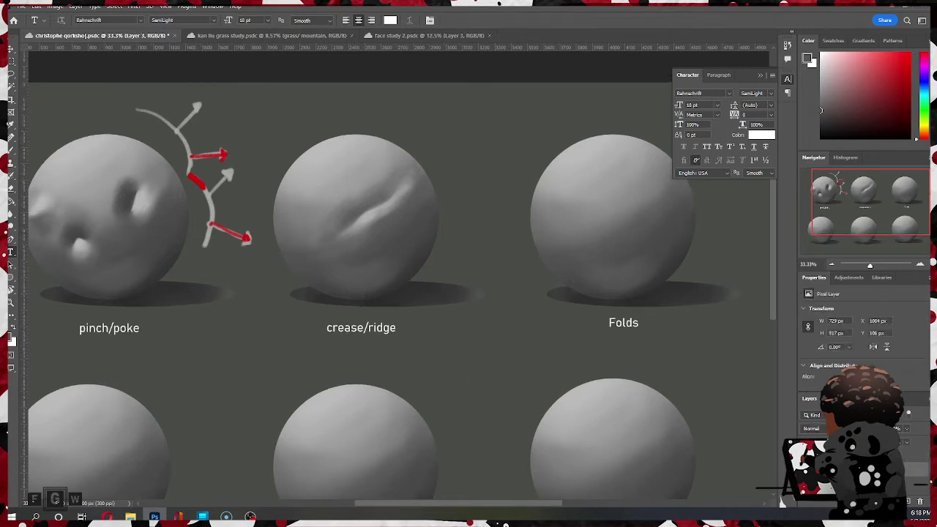
left_click(853, 484)
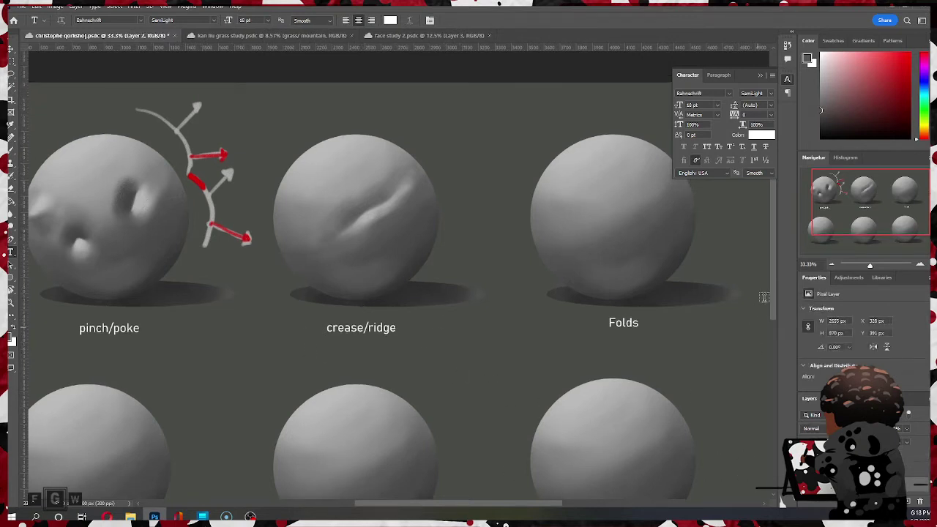
scroll(771, 284, "up", 3)
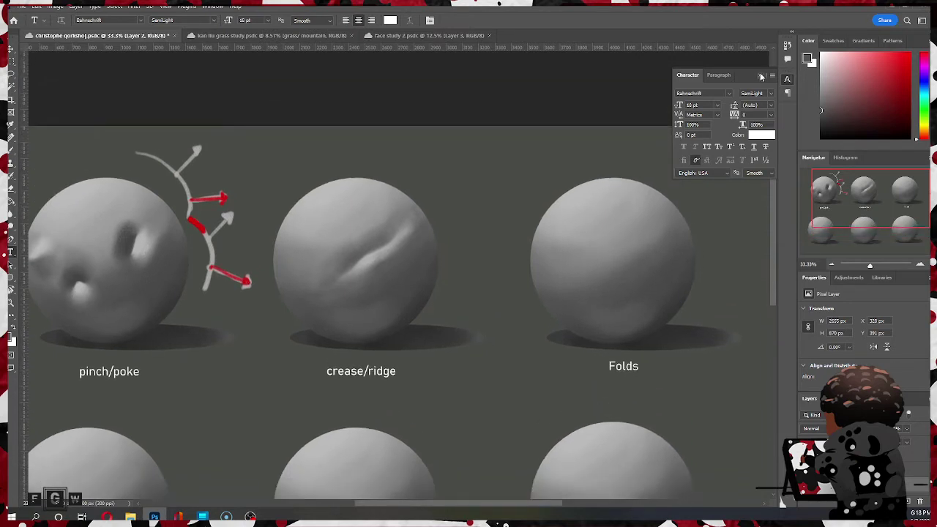
left_click(761, 76)
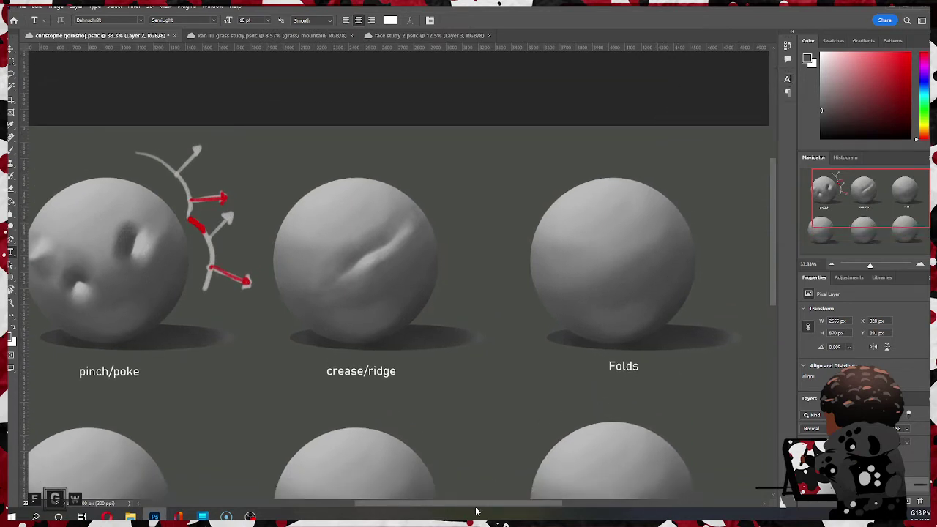
left_click_drag(476, 510, 534, 505)
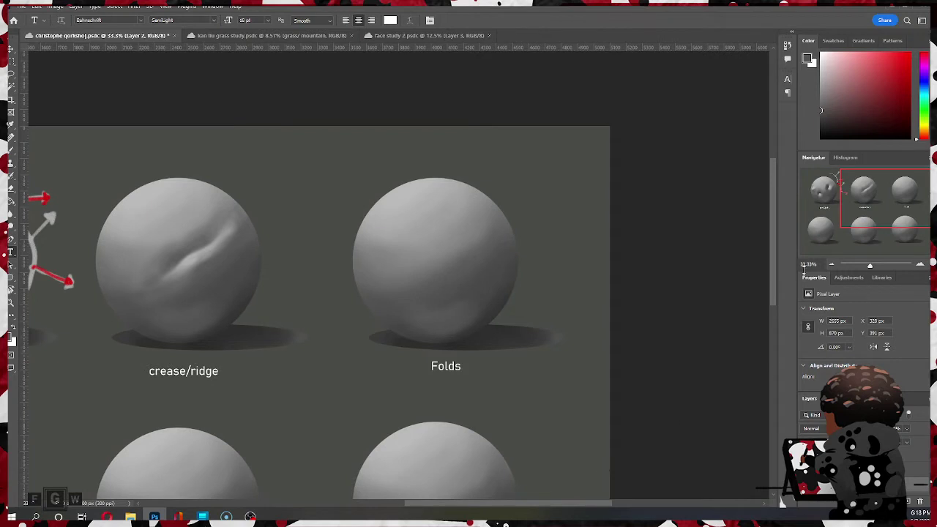
mouse_move(769, 264)
left_mouse_down()
mouse_move(769, 285)
mouse_move(769, 277)
left_mouse_up()
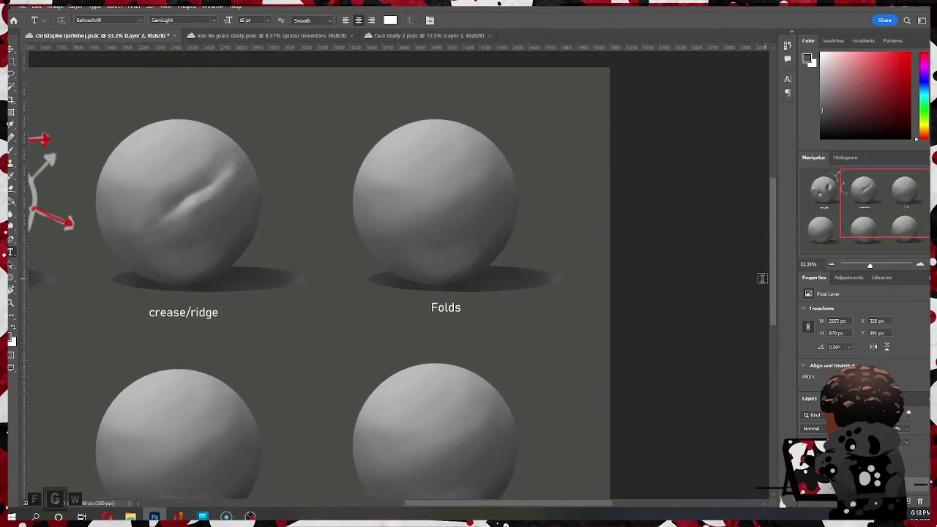
key("b")
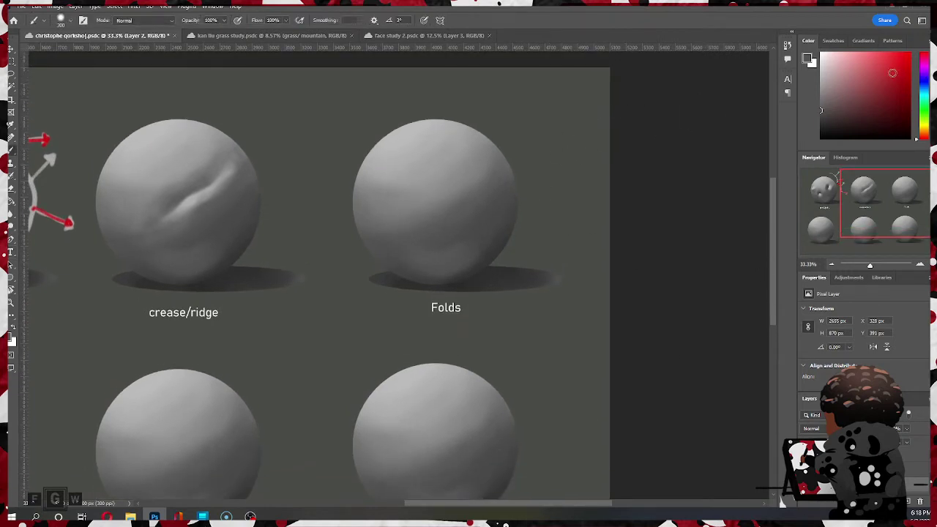
Step: Sketch a bent outer contour and an inner line beside the Folds sphere on Layer 3 in sampled light grey, brush size 35
left_click(910, 70)
left_click(461, 138, "alt")
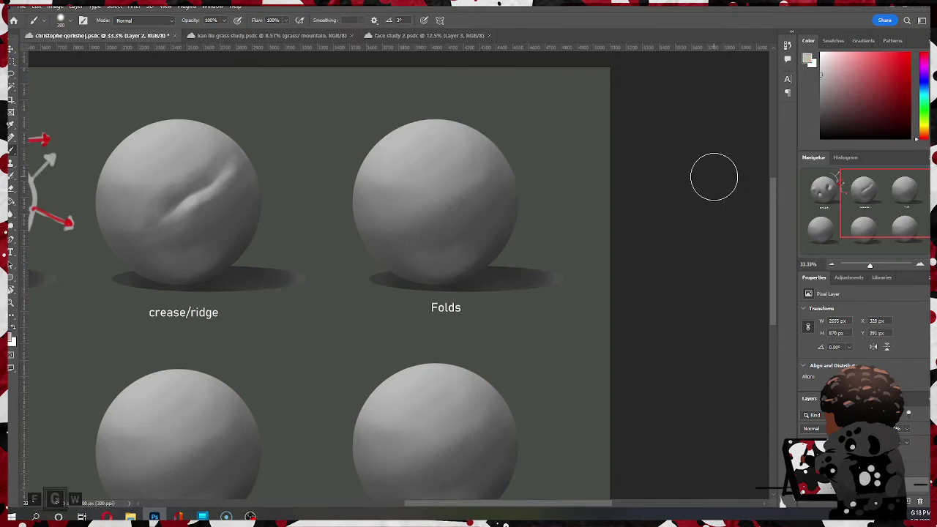
key("bracketleft")
key("bracketleft")
key("bracketleft")
key("bracketleft")
key("bracketleft")
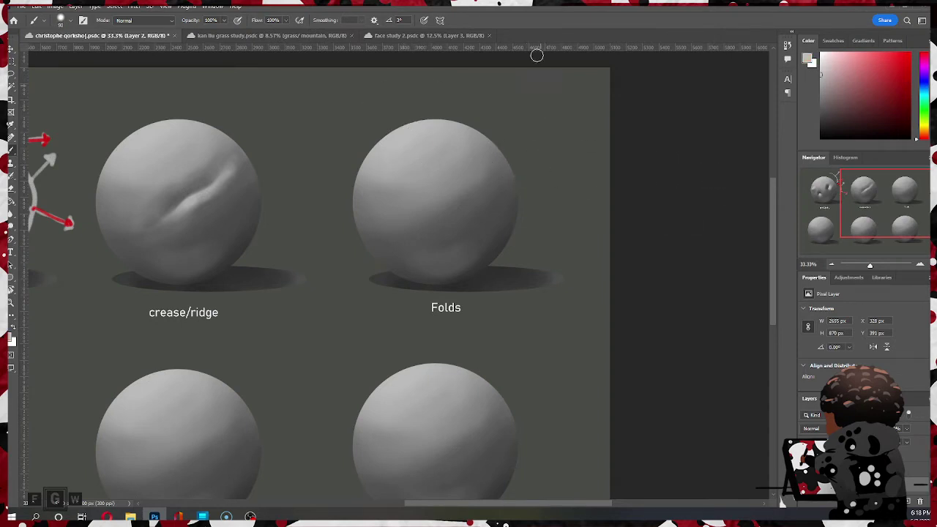
key("bracketleft")
key("bracketleft")
key("bracketleft")
key("bracketleft")
left_click(549, 95)
left_click(871, 470)
left_click_drag(518, 110, 554, 84)
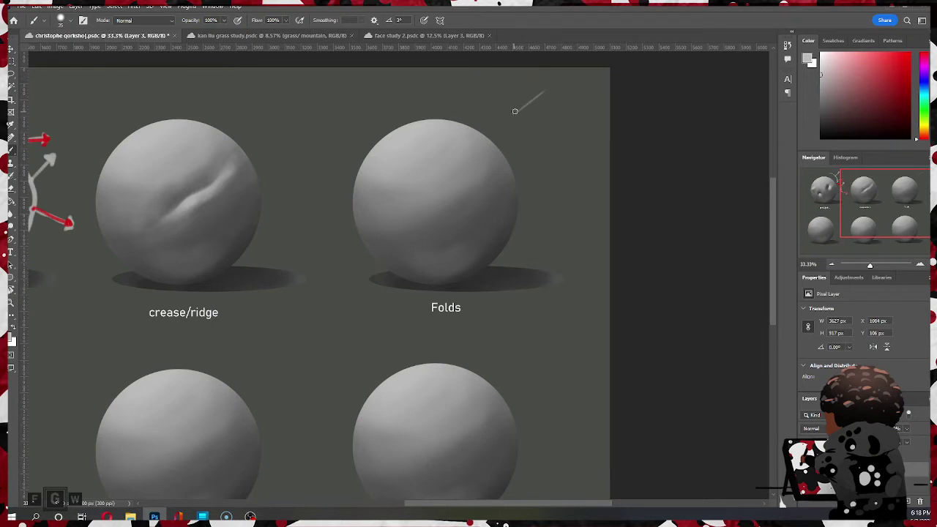
mouse_move(515, 111)
left_mouse_down()
mouse_move(583, 79)
mouse_move(565, 85)
mouse_move(587, 110)
mouse_move(580, 90)
mouse_move(583, 186)
left_mouse_up()
left_click_drag(558, 110, 573, 188)
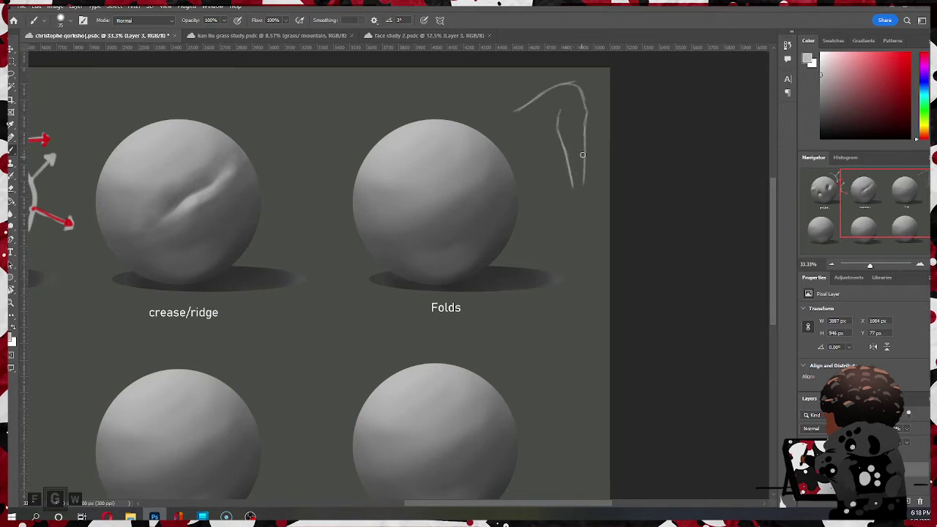
Step: Add short grey crease strokes at the inner line's bend and mark the pinch there with red strokes and an arrow
left_click_drag(562, 131, 540, 149)
left_click_drag(556, 132, 558, 113)
left_click(910, 67)
left_click_drag(556, 137, 561, 108)
left_click_drag(547, 120, 553, 114)
Step: Sketch two vertical lines curving toward each other below the bent-form diagram in sampled light grey
key("alt")
left_click(569, 152, "alt")
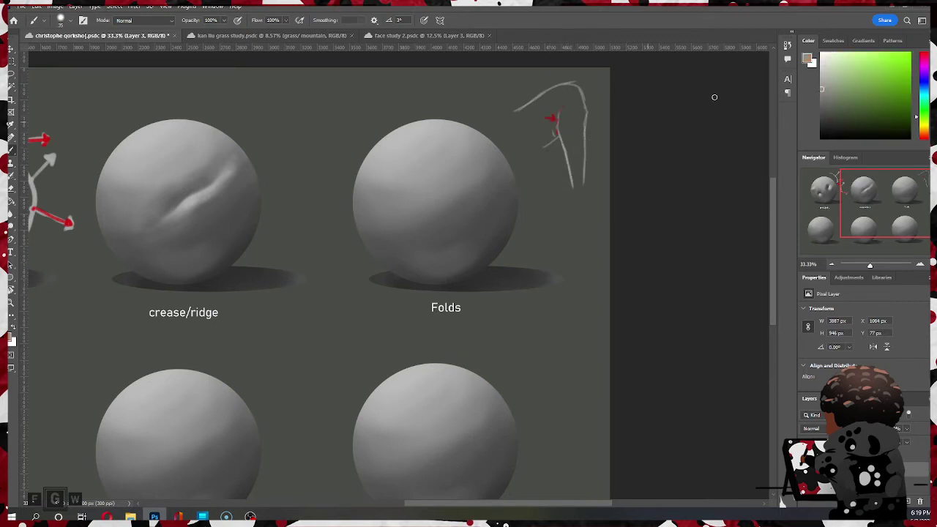
left_click(821, 58)
key("alt")
left_click(556, 113, "alt")
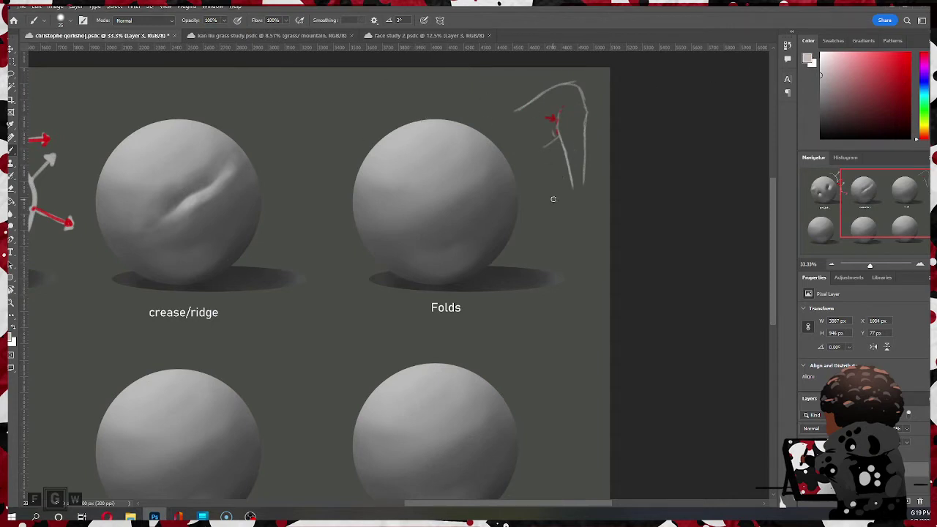
left_click_drag(551, 193, 552, 237)
left_click_drag(561, 188, 559, 236)
left_click_drag(562, 191, 563, 237)
left_click_drag(548, 190, 548, 237)
Step: Draw red arrows pointing inward at both sides of the paired curved lines
left_click(911, 75)
mouse_move(544, 207)
left_mouse_down()
mouse_move(537, 210)
mouse_move(548, 209)
left_mouse_up()
left_click_drag(569, 205, 568, 207)
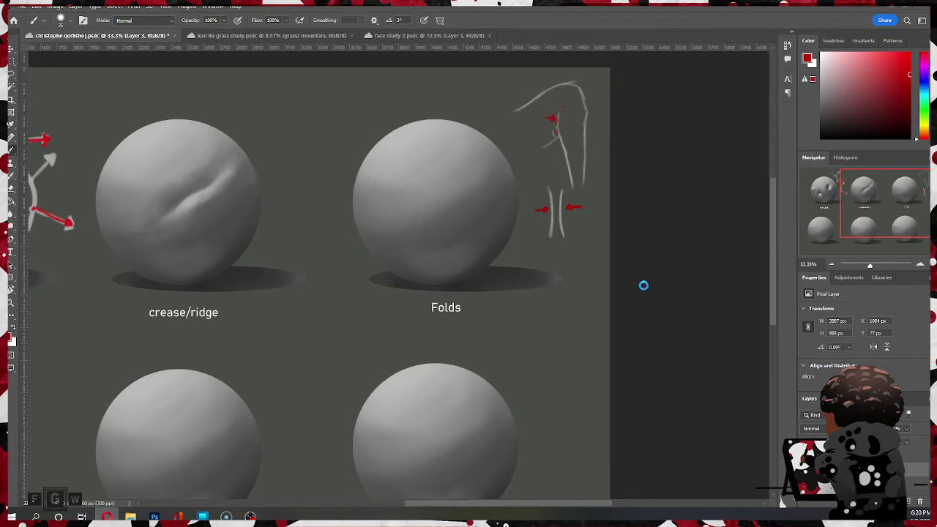
Step: Shade along the ridge from its middle to its upper end on Layer 2 with sampled dark grey and a larger brush
left_click(871, 484)
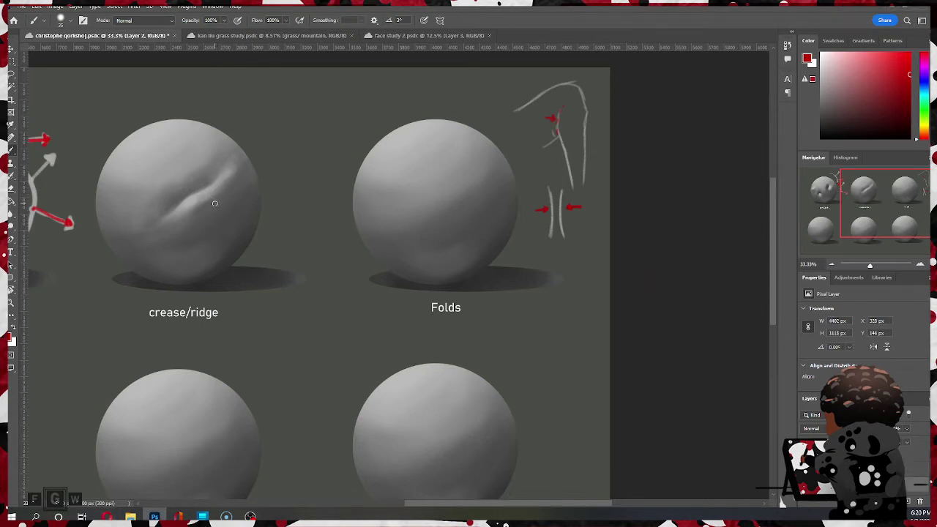
key("bracketright")
key("bracketright")
key("bracketright")
key("bracketright")
key("bracketright")
left_click(221, 207, "alt")
left_click_drag(197, 206, 241, 175)
left_click_drag(187, 218, 233, 175)
Step: Blend the ridge's lower end and underside into the sphere with sampled greys, enlarging the brush to size 400
left_click(201, 204, "alt")
key("bracketright")
key("alt+d")
left_click(283, 161)
key("bracketright")
key("bracketright")
key("bracketright")
mouse_move(183, 220)
left_mouse_down()
mouse_move(217, 195)
mouse_move(151, 240)
left_mouse_up()
left_click(211, 213, "alt")
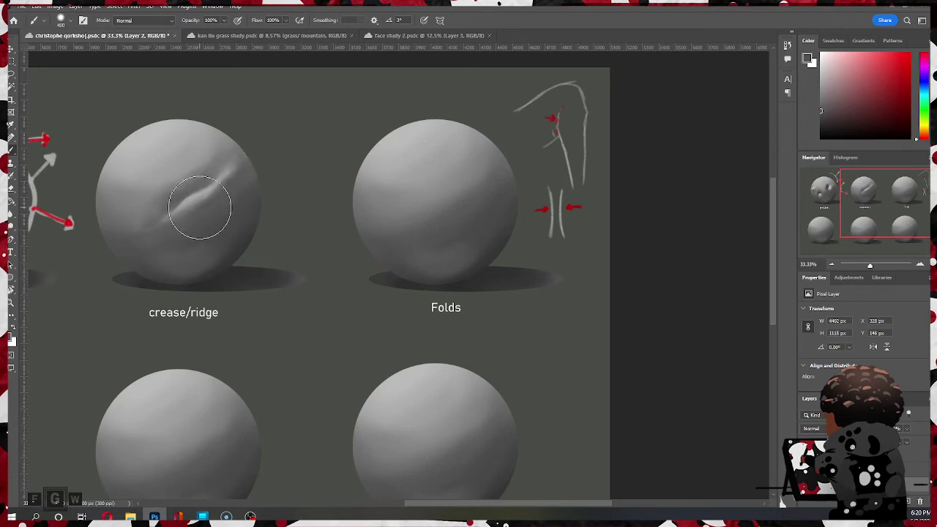
mouse_move(202, 207)
left_mouse_down()
mouse_move(242, 160)
mouse_move(218, 193)
mouse_move(190, 210)
left_mouse_up()
Step: Paint a thin highlight along the ridge's crest with sampled light grey and a size 45 brush
left_click(186, 201, "alt")
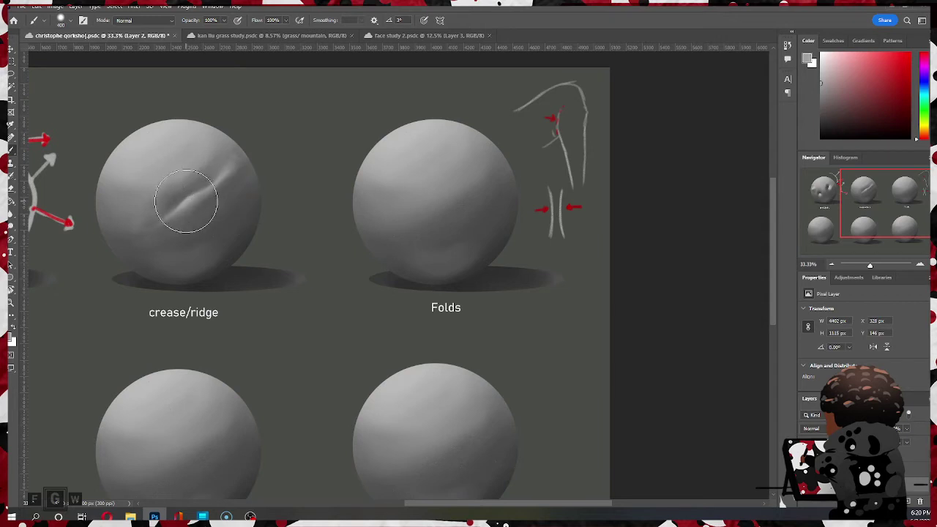
key("bracketleft")
key("bracketleft")
key("bracketleft")
key("bracketleft")
left_click_drag(214, 183, 185, 204)
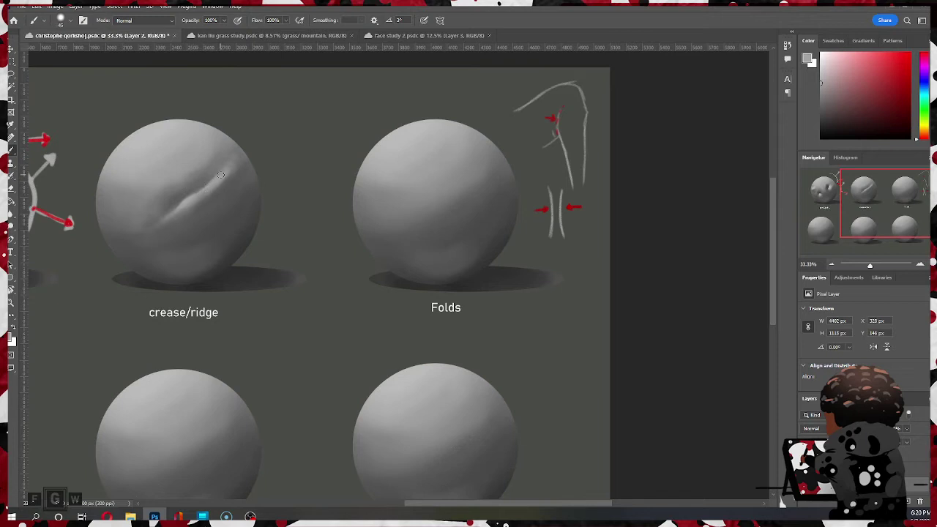
Step: Touch up the lower end of the ridge on the crease/ridge sphere with a resized brush and sampled grey, and save the document
key("bracketright")
key("bracketright")
key("bracketright")
key("bracketright")
key("bracketright")
key("bracketleft")
key("bracketleft")
left_click_drag(176, 203, 173, 227)
key("bracketleft")
left_click(189, 198, "alt")
left_click_drag(501, 504, 451, 498)
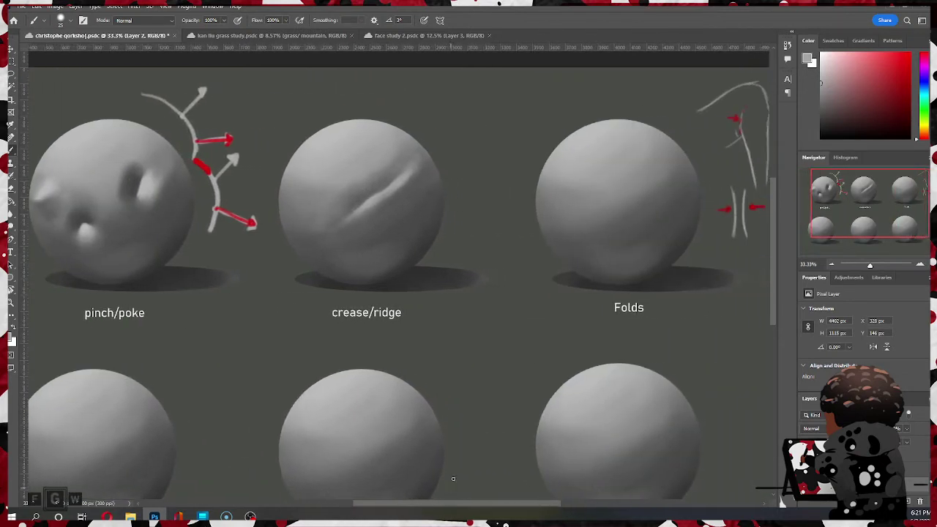
key("ctrl+s")
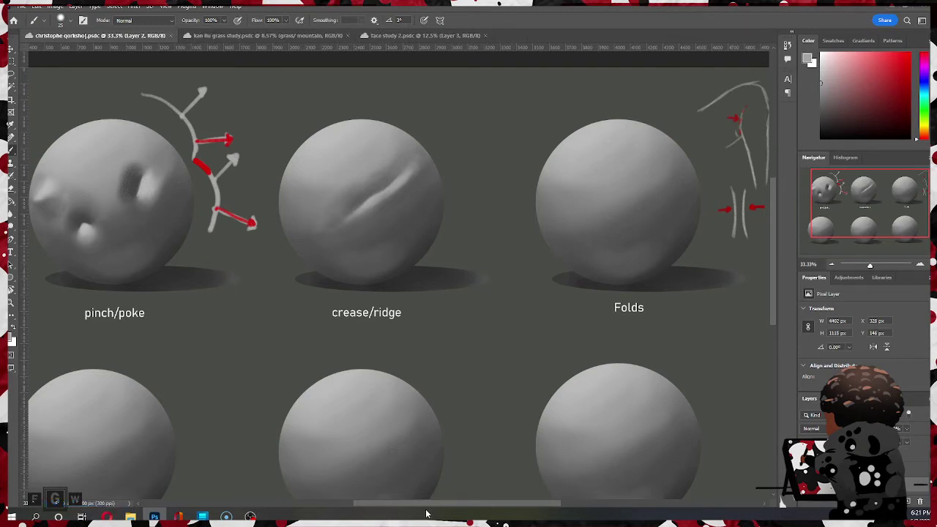
Step: Bring the Folds sphere into working view and sample a light grey from its upper area for the brush
left_click_drag(438, 506, 495, 504)
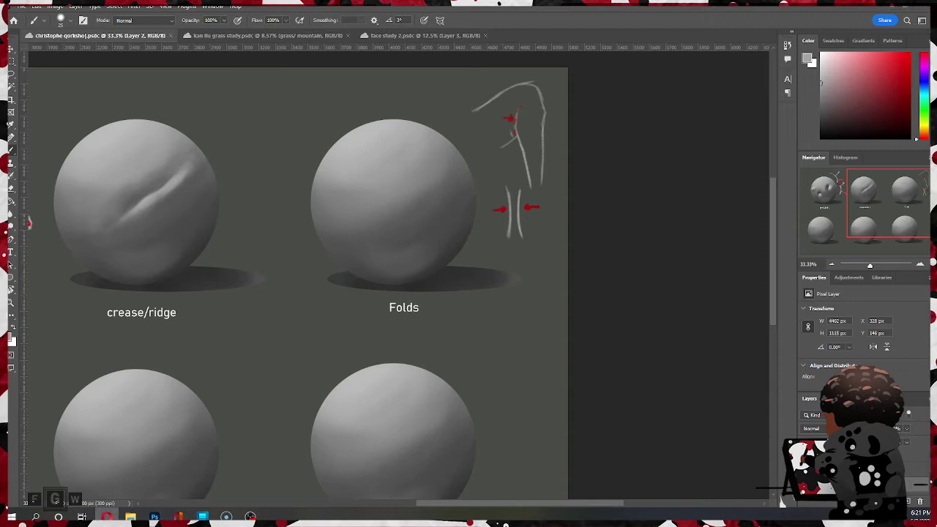
scroll(441, 284, "up", 1)
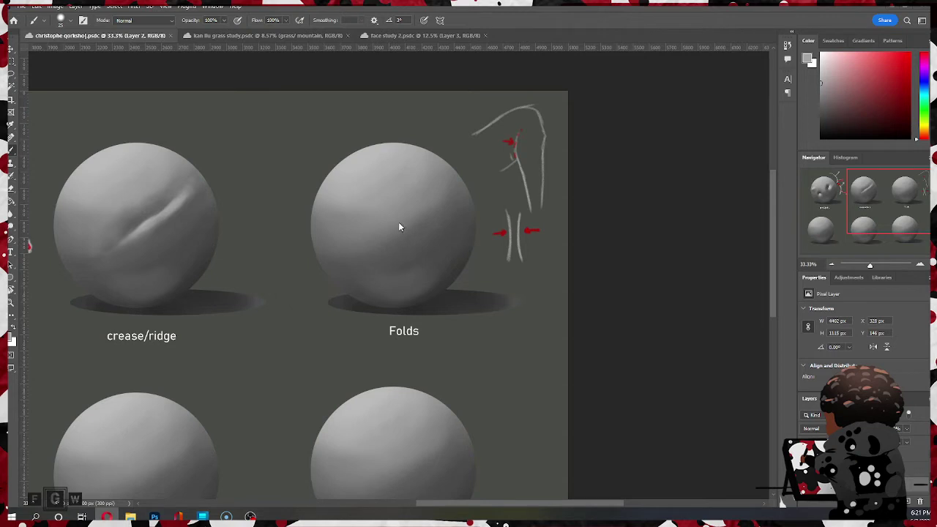
left_click(634, 178)
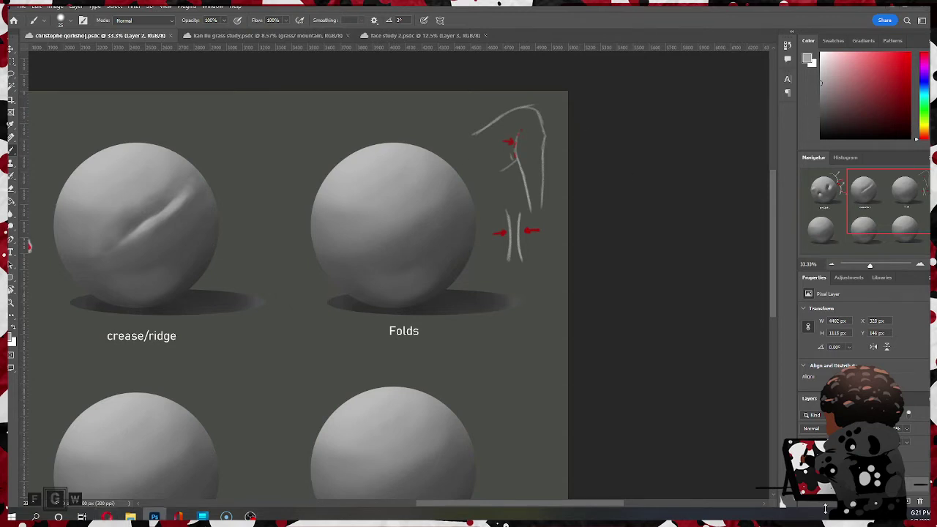
left_click(806, 485)
key("ctrl+shift+z")
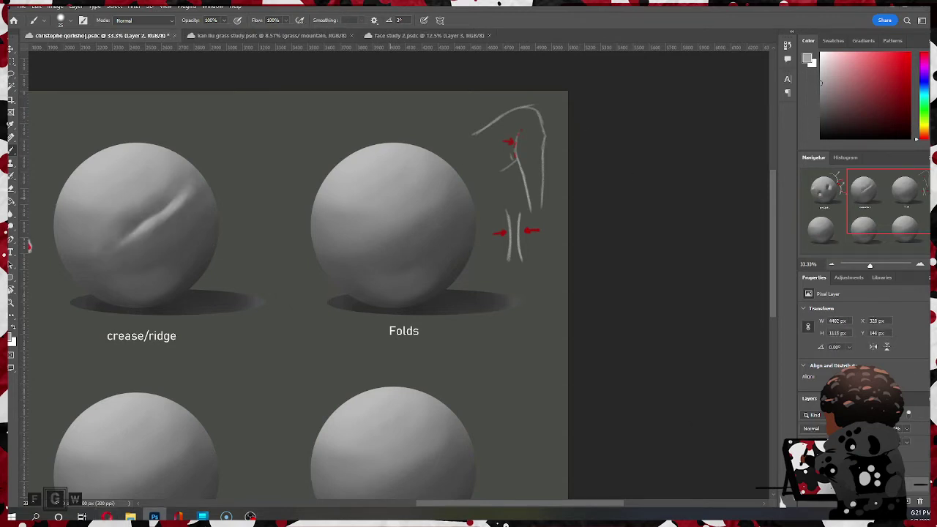
left_click(382, 168, "alt")
left_click_drag(399, 199, 472, 274)
left_click(458, 238, "alt")
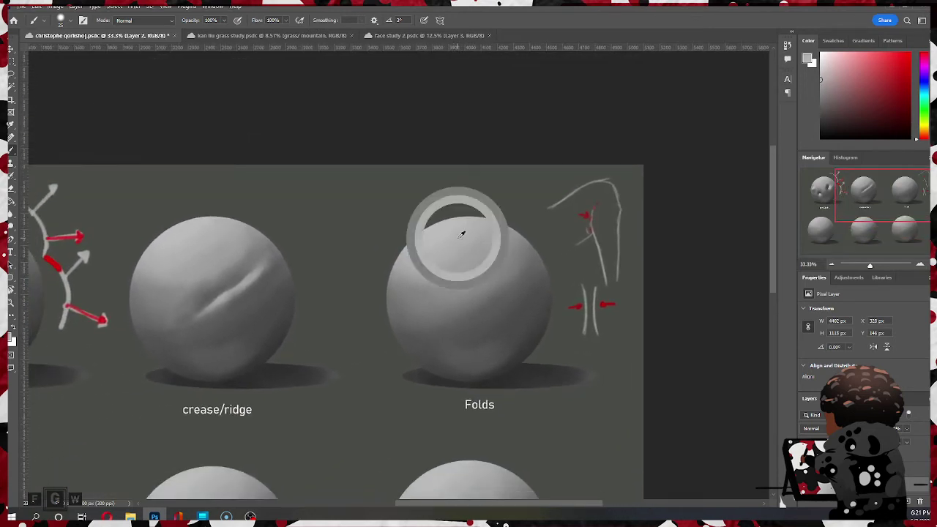
left_click(444, 228, "alt")
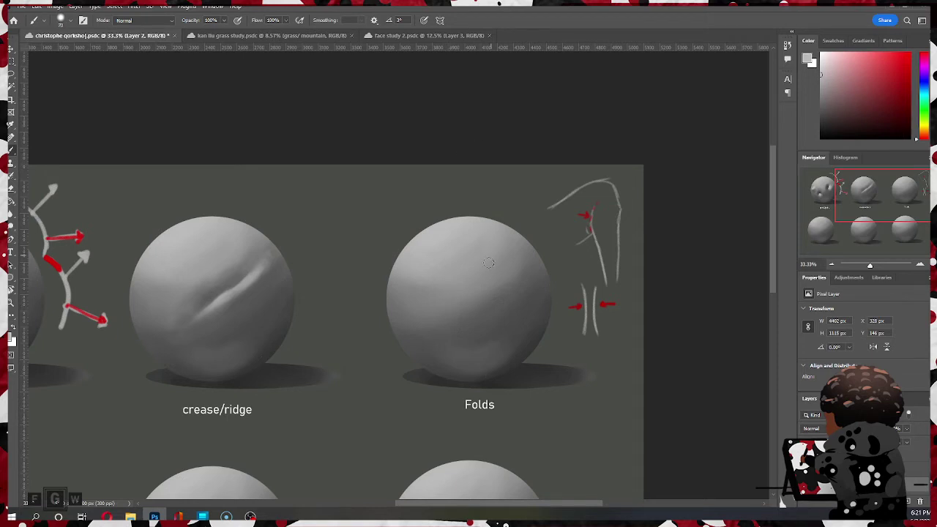
left_click_drag(443, 305, 503, 272)
key("ctrl+z")
mouse_move(447, 299)
left_mouse_down()
mouse_move(511, 261)
mouse_move(424, 307)
left_mouse_up()
left_click_drag(506, 269, 516, 256)
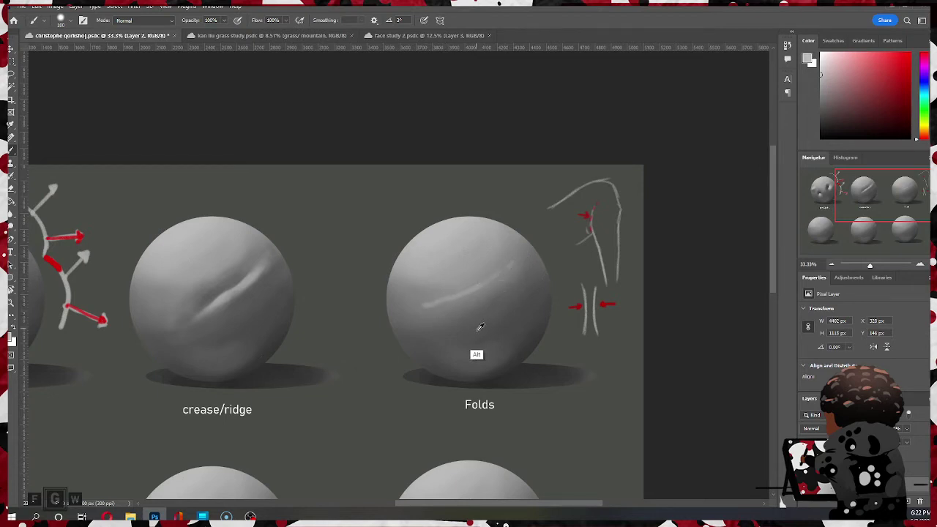
left_click(437, 368, "alt")
left_click_drag(425, 313, 469, 298)
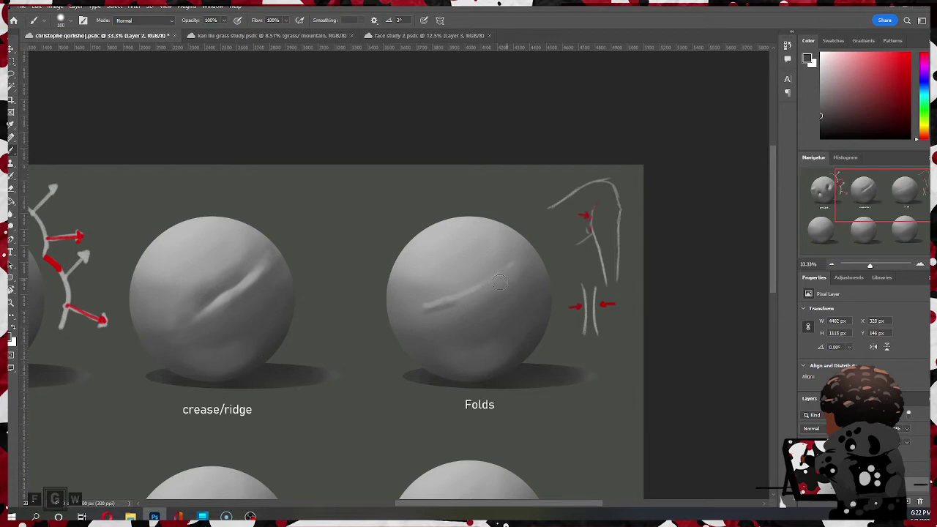
key("ctrl+z")
key("ctrl+z")
Step: Paint a light curved fold line across the middle of the Folds sphere with sampled light grey and a size 100 brush
left_click(436, 256, "alt")
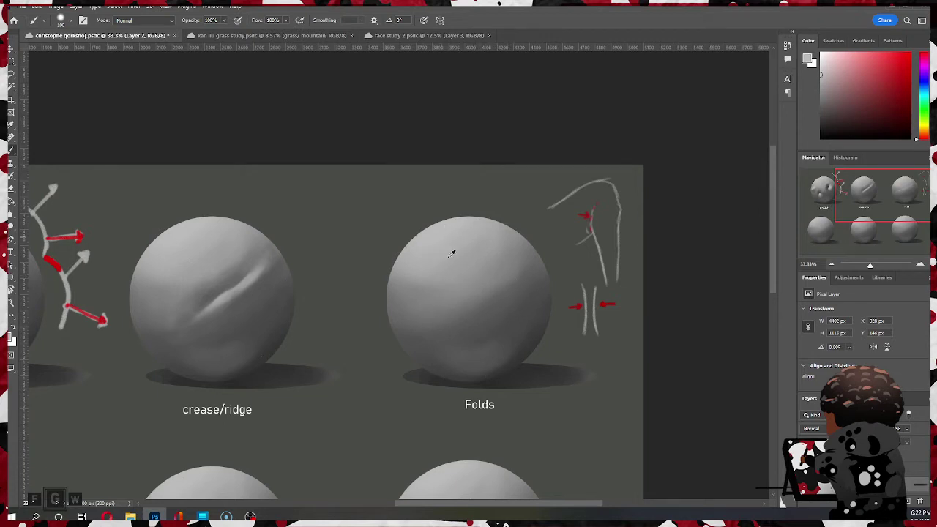
left_click_drag(426, 298, 484, 311)
key("ctrl+z")
mouse_move(423, 301)
left_mouse_down()
mouse_move(484, 296)
mouse_move(464, 306)
mouse_move(505, 276)
left_mouse_up()
left_click_drag(477, 305, 514, 253)
mouse_move(419, 300)
left_mouse_down()
mouse_move(450, 300)
mouse_move(465, 288)
mouse_move(447, 306)
left_mouse_up()
key("ctrl+z")
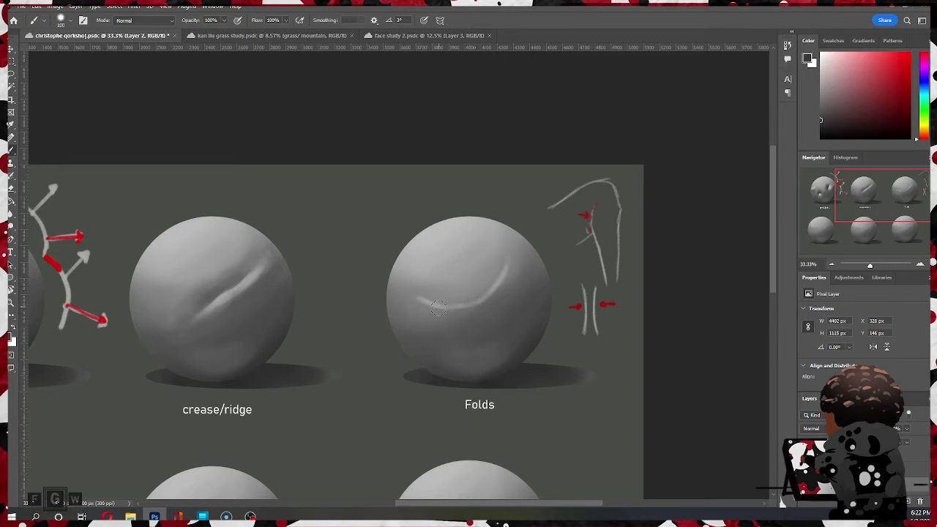
left_click_drag(428, 304, 444, 310)
key("ctrl+z")
mouse_move(422, 306)
left_mouse_down()
mouse_move(443, 316)
mouse_move(499, 292)
mouse_move(464, 315)
mouse_move(498, 291)
left_mouse_up()
key("ctrl+z")
Step: Shade along the underside of the curved fold line with dark grey, using a larger brush first and a smaller one for the edge
key("bracketright")
key("bracketright")
key("bracketright")
mouse_move(458, 314)
left_mouse_down()
mouse_move(466, 309)
mouse_move(432, 310)
left_mouse_up()
key("bracketleft")
key("bracketleft")
key("bracketleft")
key("bracketleft")
key("bracketleft")
mouse_move(505, 286)
left_mouse_down()
mouse_move(496, 292)
mouse_move(506, 276)
mouse_move(493, 297)
mouse_move(504, 285)
mouse_move(458, 311)
mouse_move(488, 307)
mouse_move(447, 320)
mouse_move(491, 308)
mouse_move(456, 318)
mouse_move(510, 285)
mouse_move(510, 273)
mouse_move(475, 317)
left_mouse_up()
Step: Blend the upper side of the fold line into the sphere with sampled mid and light greys, enlarging the brush to size 200
left_click(467, 319, "alt")
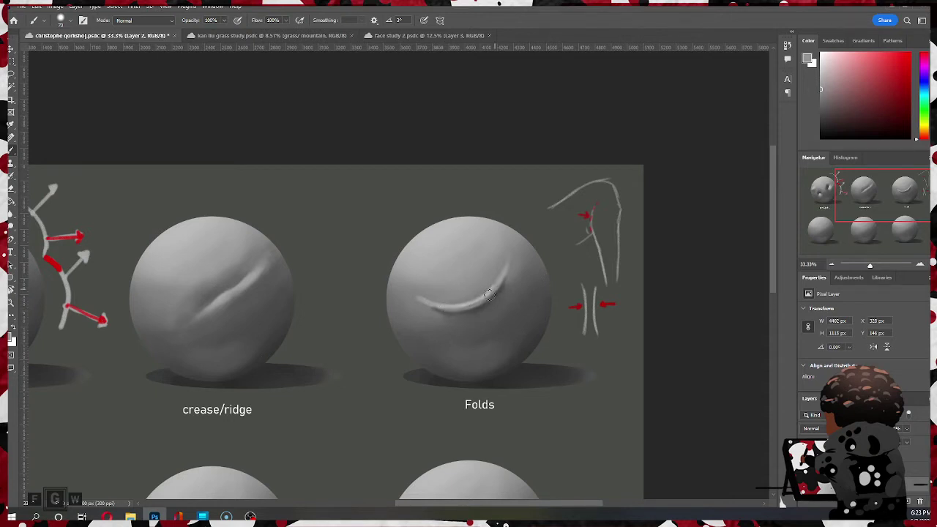
left_click(454, 316, "alt")
left_click(451, 301, "alt")
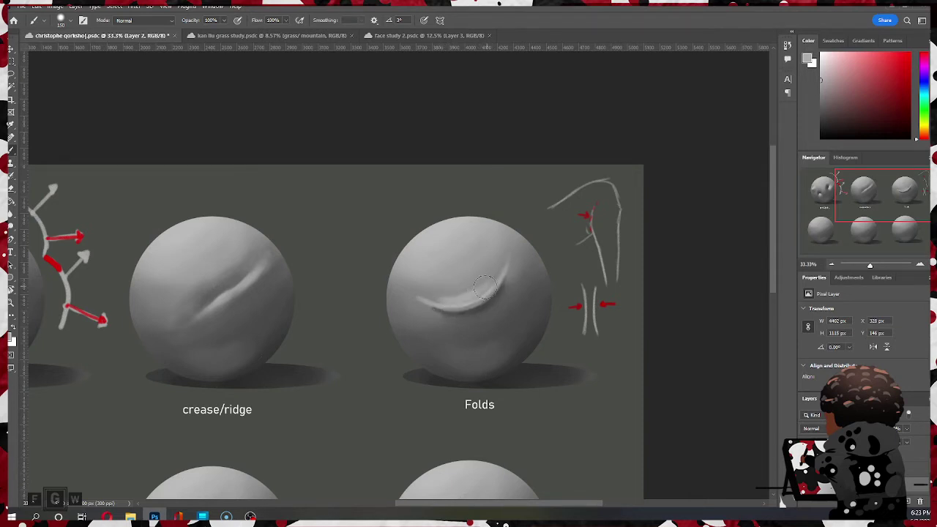
left_click(451, 287, "alt")
left_click(432, 290, "alt")
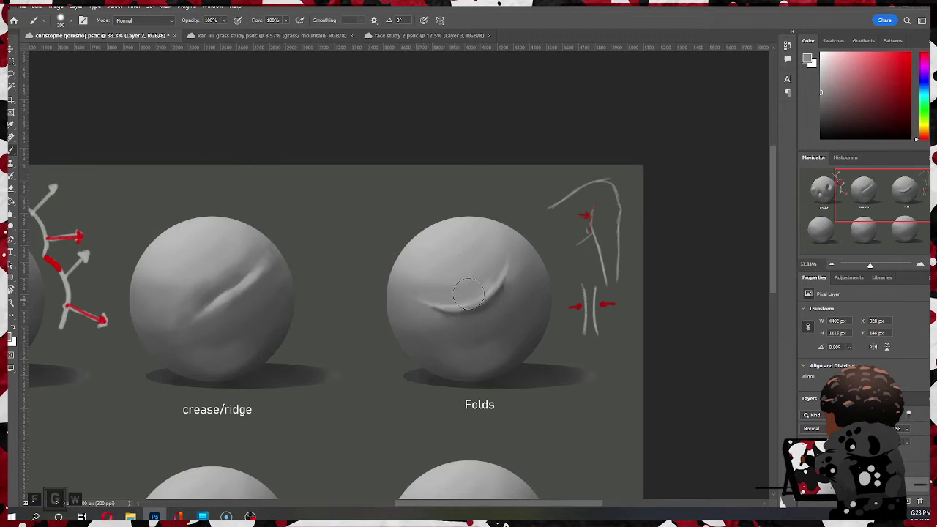
left_click(450, 303, "alt")
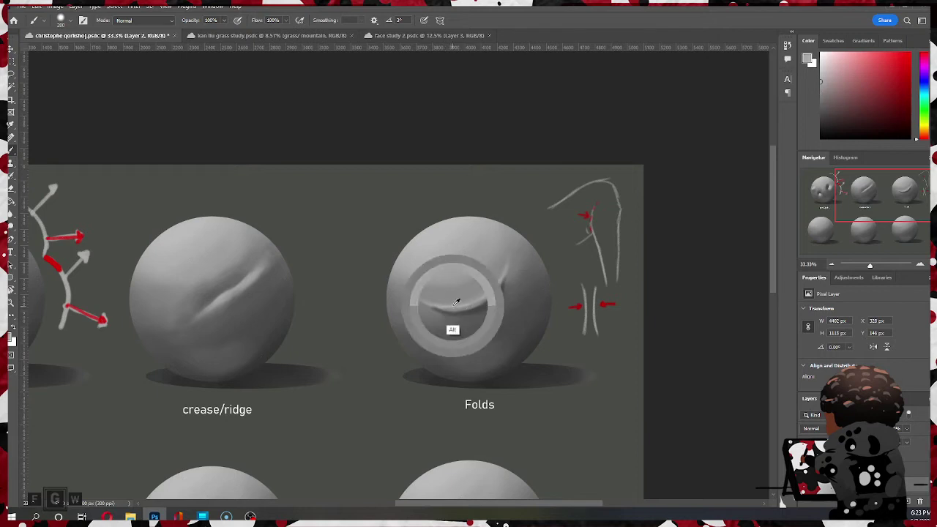
left_click_drag(455, 298, 486, 283)
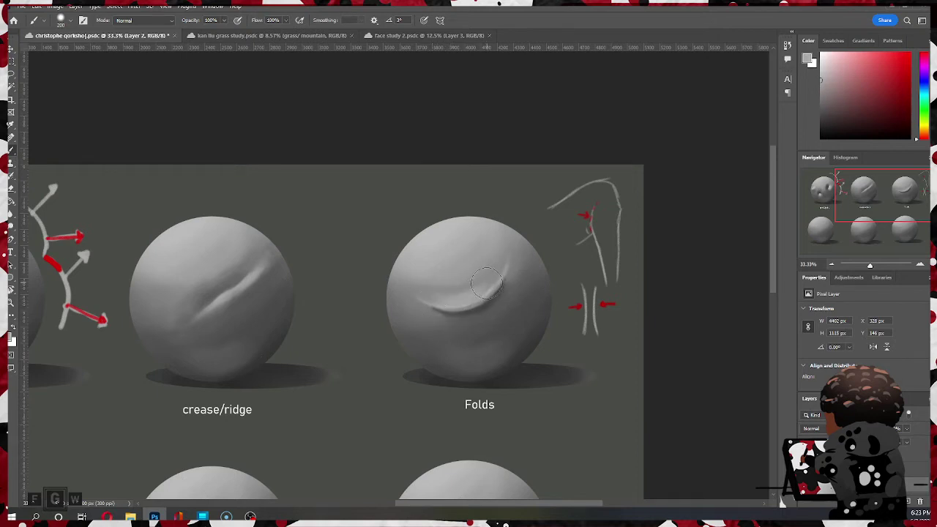
left_click(444, 284, "alt")
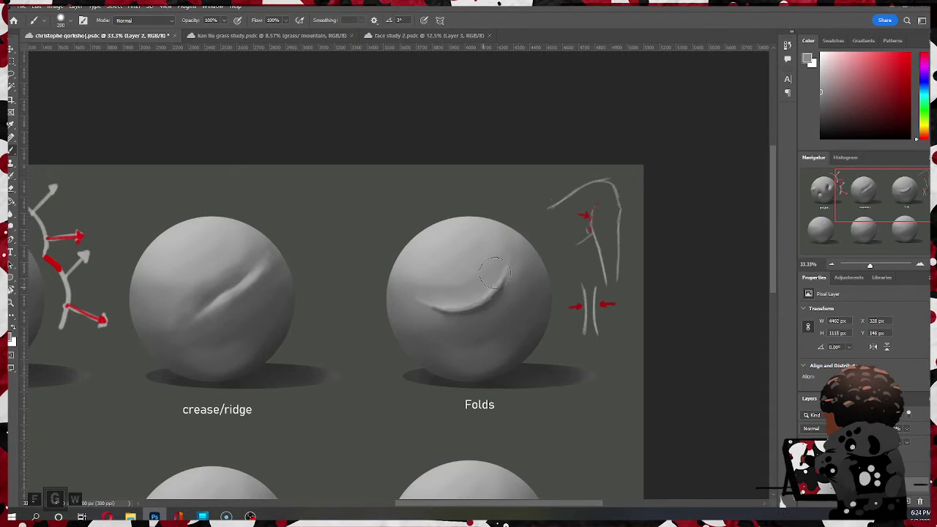
Step: Shade the area beneath the curved fold with sampled darker greys and a size 200 brush
left_click(481, 308, "alt")
left_click_drag(439, 320, 507, 289)
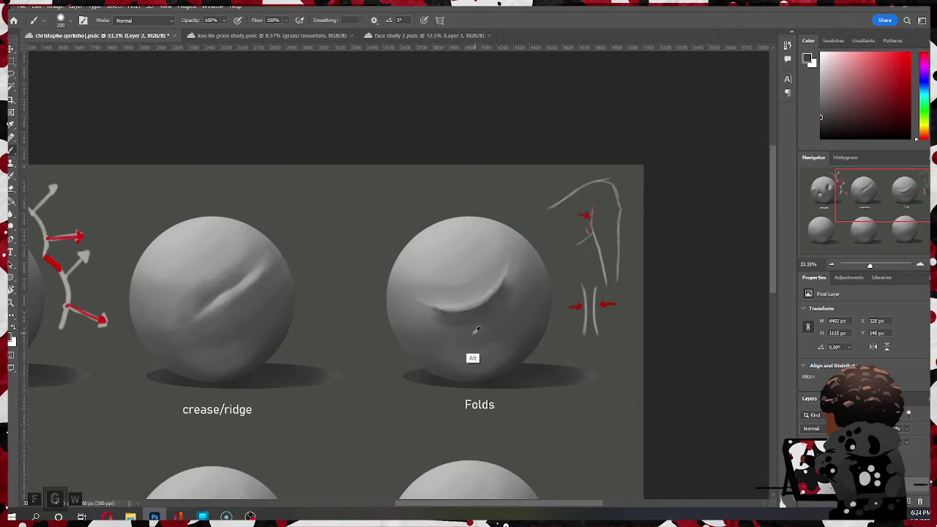
mouse_move(474, 322)
left_mouse_down()
mouse_move(430, 317)
mouse_move(494, 319)
mouse_move(444, 323)
mouse_move(487, 316)
mouse_move(429, 312)
mouse_move(449, 326)
mouse_move(424, 310)
mouse_move(488, 306)
mouse_move(422, 314)
mouse_move(465, 322)
mouse_move(500, 310)
mouse_move(419, 317)
mouse_move(479, 315)
mouse_move(438, 327)
mouse_move(424, 310)
mouse_move(458, 315)
left_mouse_up()
key("ctrl")
left_click(419, 313, "alt")
key("alt")
left_click(437, 328, "alt")
mouse_move(516, 289)
left_mouse_down()
mouse_move(498, 295)
mouse_move(514, 268)
mouse_move(505, 295)
mouse_move(466, 320)
mouse_move(476, 309)
mouse_move(436, 311)
mouse_move(454, 324)
mouse_move(433, 312)
mouse_move(443, 308)
left_mouse_up()
left_click(453, 337, "alt")
left_click(437, 310, "alt")
Step: Darken the edge close beneath the fold with sampled grey and a size 100 brush, and enlarge the brush to size 175
key("bracketright")
key("bracketright")
key("bracketleft")
key("bracketleft")
key("bracketleft")
key("bracketleft")
key("bracketleft")
key("bracketleft")
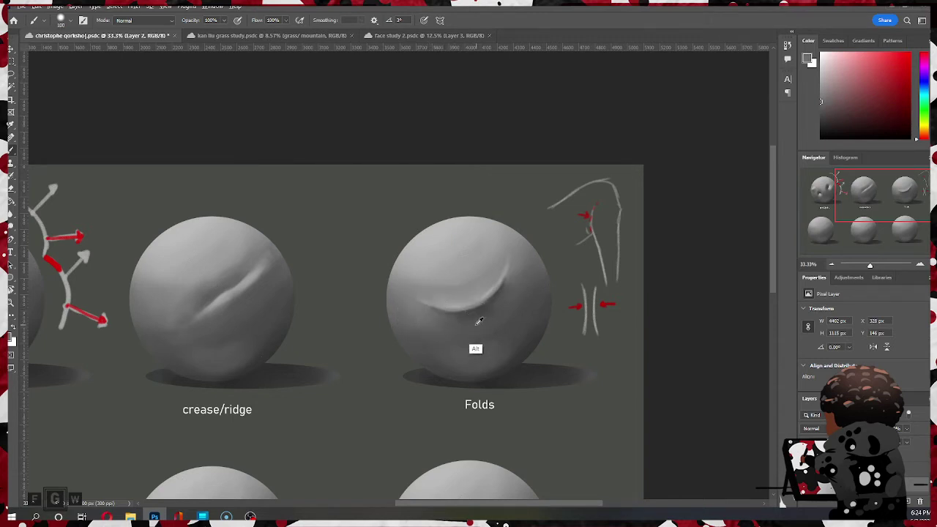
left_click(440, 372, "alt")
mouse_move(446, 315)
left_mouse_down()
mouse_move(436, 310)
mouse_move(447, 313)
left_mouse_up()
key("bracketright")
key("bracketright")
key("bracketright")
key("bracketright")
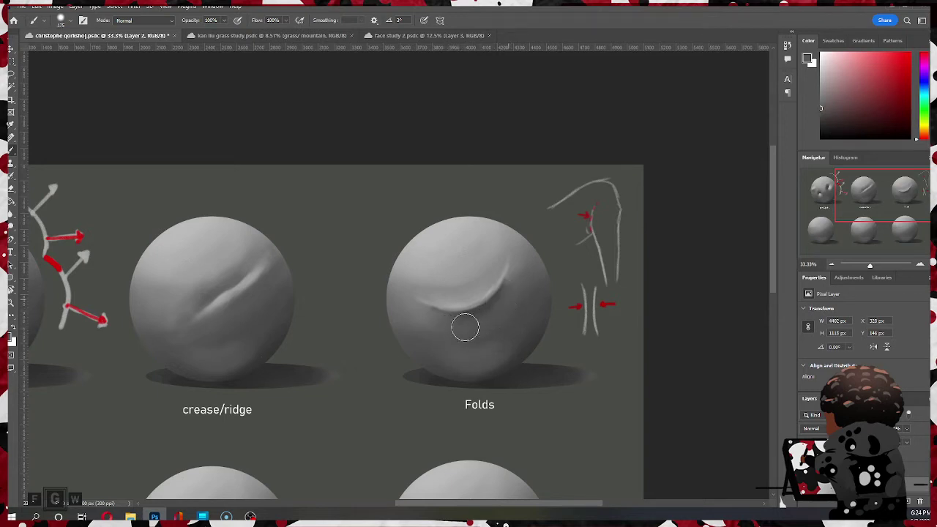
Step: Retouch the fold's light crest and the area just above it with sampled lighter greys, varying the brush size
left_click(444, 308, "alt")
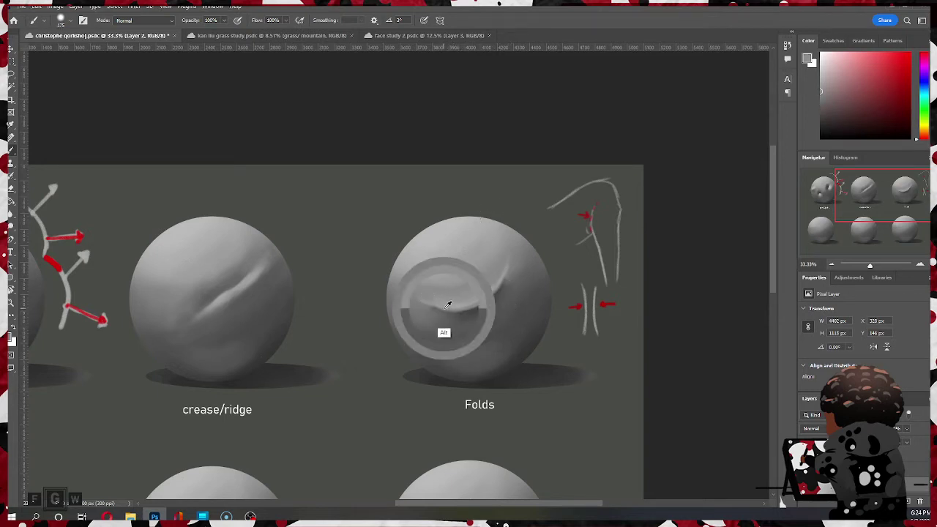
key("bracketleft")
key("bracketleft")
key("bracketleft")
key("bracketleft")
key("bracketleft")
key("bracketleft")
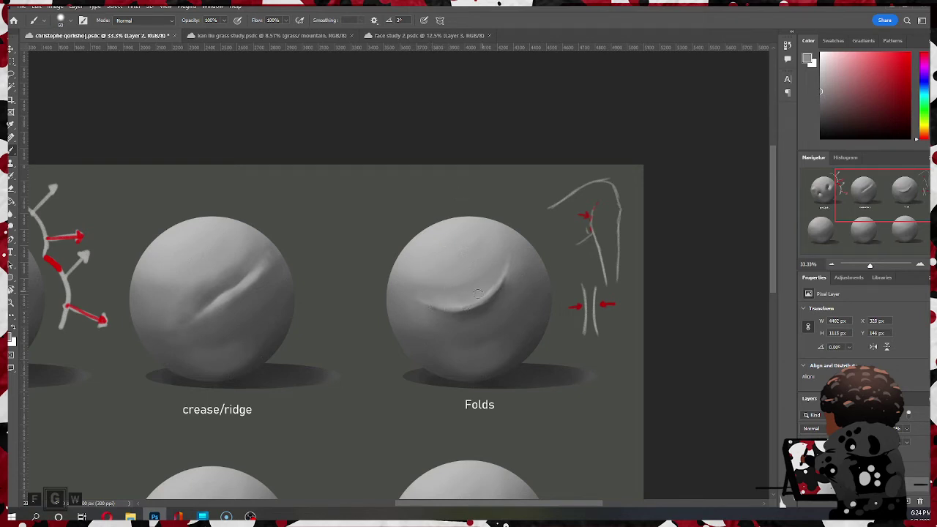
left_click(407, 289, "alt")
key("bracketright")
key("bracketright")
key("bracketright")
left_click(465, 286, "alt")
left_click(462, 299, "alt")
mouse_move(447, 304)
left_mouse_down()
mouse_move(487, 282)
mouse_move(447, 298)
left_mouse_up()
Step: Blend the surface above the fold and its upper end into the sphere with sampled greys and a size 300 brush
left_click(473, 277, "alt")
key("bracketright")
key("bracketright")
mouse_move(462, 290)
left_mouse_down()
mouse_move(485, 274)
mouse_move(412, 291)
mouse_move(421, 293)
mouse_move(401, 309)
left_mouse_up()
left_click_drag(500, 279, 495, 275)
left_click(523, 251, "alt")
left_click(504, 271, "alt")
left_click(534, 266, "alt")
left_click(495, 284, "alt")
left_click(491, 287, "alt")
left_click_drag(469, 296, 495, 276)
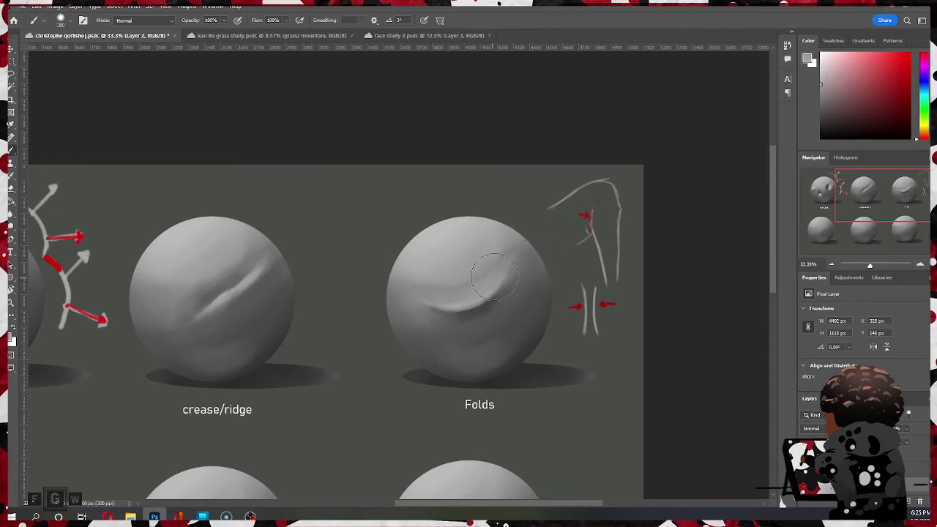
left_click(455, 296, "alt")
left_click_drag(455, 296, 505, 284)
Step: Deepen the shadow along the fold's underside with sampled dark greys and a brush of about size 90 to 100
left_click(480, 298, "alt")
left_click(497, 297, "alt")
mouse_move(496, 299)
left_mouse_down()
mouse_move(446, 311)
mouse_move(494, 295)
mouse_move(464, 308)
mouse_move(502, 281)
mouse_move(461, 310)
mouse_move(437, 310)
mouse_move(505, 292)
mouse_move(462, 313)
mouse_move(455, 245)
mouse_move(472, 316)
mouse_move(437, 316)
mouse_move(466, 318)
mouse_move(498, 306)
left_mouse_up()
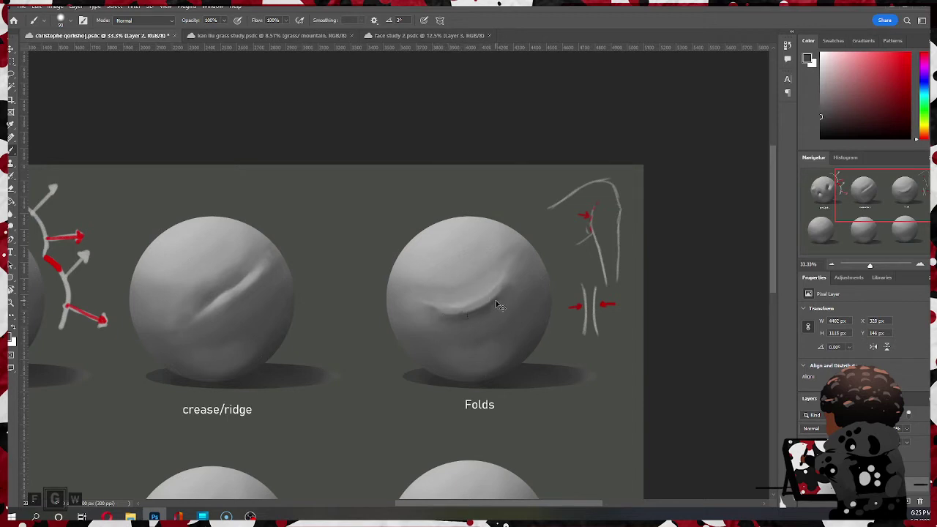
left_click(450, 320, "alt")
mouse_move(440, 316)
left_mouse_down()
mouse_move(497, 294)
mouse_move(445, 315)
mouse_move(489, 305)
mouse_move(502, 291)
mouse_move(486, 311)
mouse_move(452, 319)
mouse_move(499, 296)
mouse_move(438, 316)
mouse_move(484, 314)
mouse_move(498, 297)
mouse_move(471, 322)
mouse_move(431, 310)
left_mouse_up()
key("[")
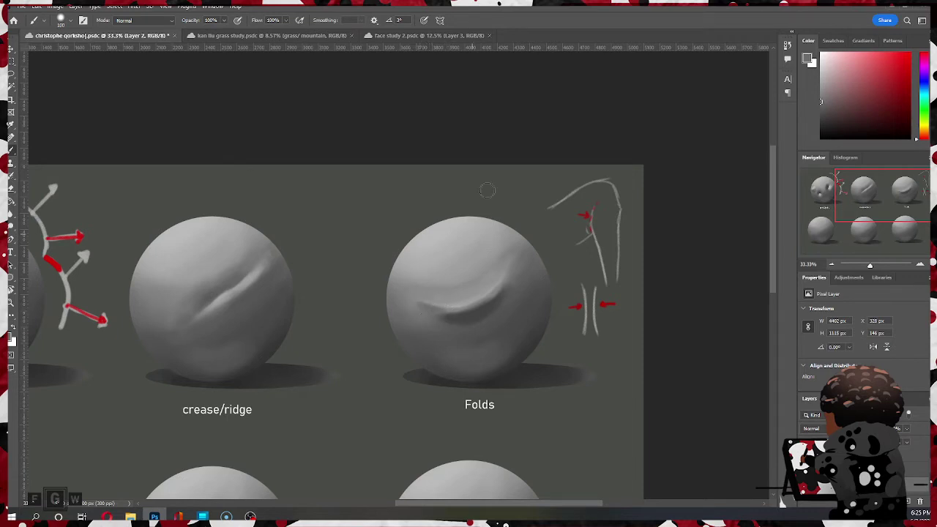
Step: Redefine the fold's lower end with a sampled lighter grey along the crest and a sampled grey along the shadow beneath
key("ctrl+alt")
key("alt")
left_click(454, 306, "alt")
left_click_drag(453, 309, 422, 309)
left_click(469, 313, "alt")
mouse_move(430, 315)
left_mouse_down()
mouse_move(461, 314)
mouse_move(439, 319)
mouse_move(448, 322)
mouse_move(519, 279)
mouse_move(482, 326)
mouse_move(502, 303)
mouse_move(451, 326)
mouse_move(443, 321)
mouse_move(492, 317)
left_mouse_up()
Step: Soften both ends of the fold into the sphere with sampled surrounding greys and a size 200 brush
key("bracketright")
key("bracketright")
left_click(434, 333, "alt")
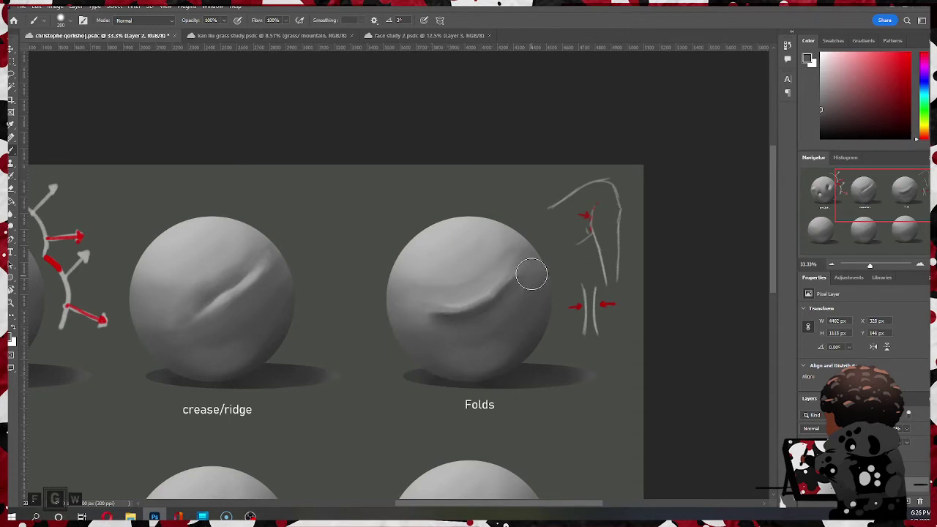
left_click(531, 269, "alt")
left_click(416, 316, "alt")
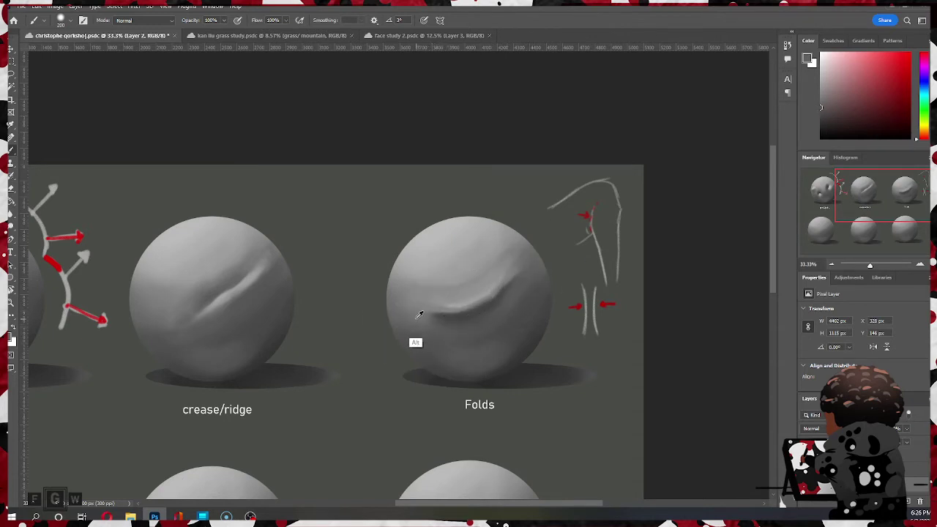
mouse_move(414, 315)
left_mouse_down()
mouse_move(456, 327)
mouse_move(447, 324)
mouse_move(491, 302)
mouse_move(466, 306)
left_mouse_up()
left_click(457, 320, "alt")
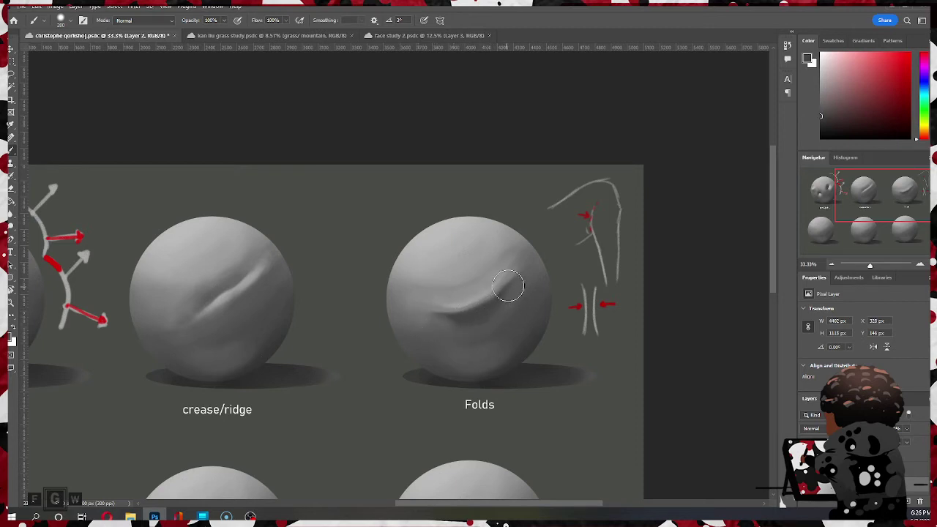
Step: Brighten the middle of the fold's crest with light greys sampled from just above the shadow
left_click(467, 304, "alt")
mouse_move(480, 304)
left_mouse_down()
mouse_move(449, 312)
mouse_move(490, 296)
mouse_move(445, 311)
mouse_move(479, 309)
mouse_move(439, 316)
mouse_move(461, 321)
mouse_move(438, 319)
mouse_move(469, 321)
mouse_move(498, 296)
left_mouse_up()
key("alt")
left_click(468, 300, "alt")
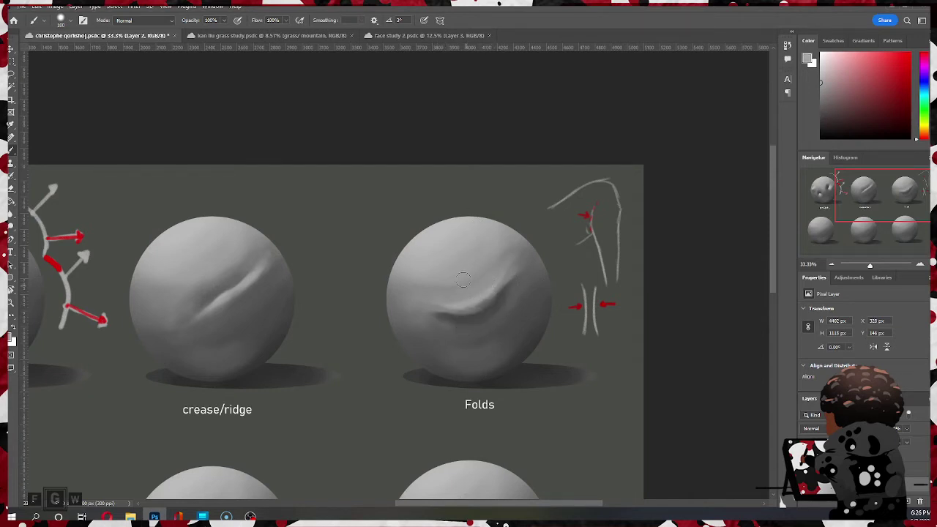
key("ctrl")
key("alt")
left_click(458, 301, "alt")
mouse_move(458, 302)
left_mouse_down()
mouse_move(435, 307)
mouse_move(489, 289)
left_mouse_up()
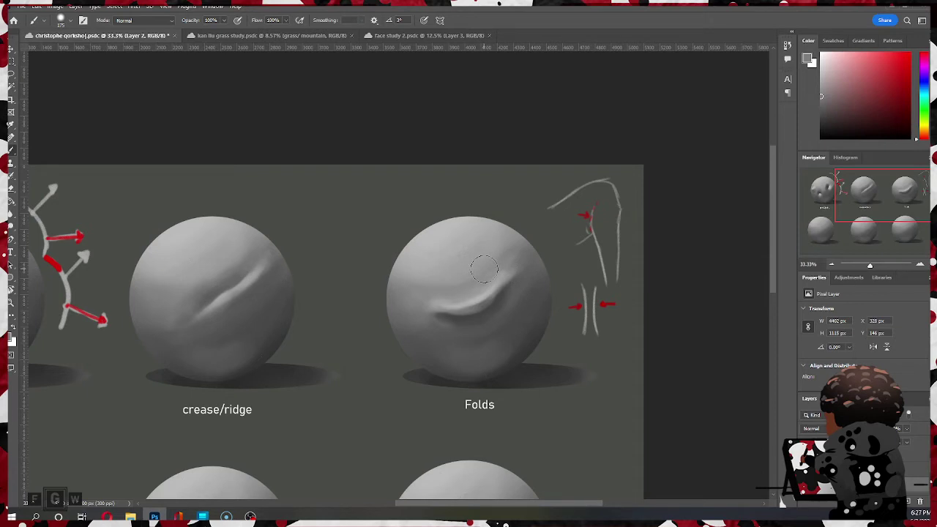
Step: Build up the highlight along the fold's crest toward its upper end with resampled light grey, enlarging the brush to size 200
left_click(472, 300, "alt")
key("bracketleft")
left_click_drag(455, 309, 489, 290)
right_click(473, 302, "alt")
left_click_drag(460, 311, 495, 290)
left_click(466, 300, "alt")
key("ctrl+z")
key("bracketright")
key("bracketright")
left_click_drag(457, 309, 501, 284)
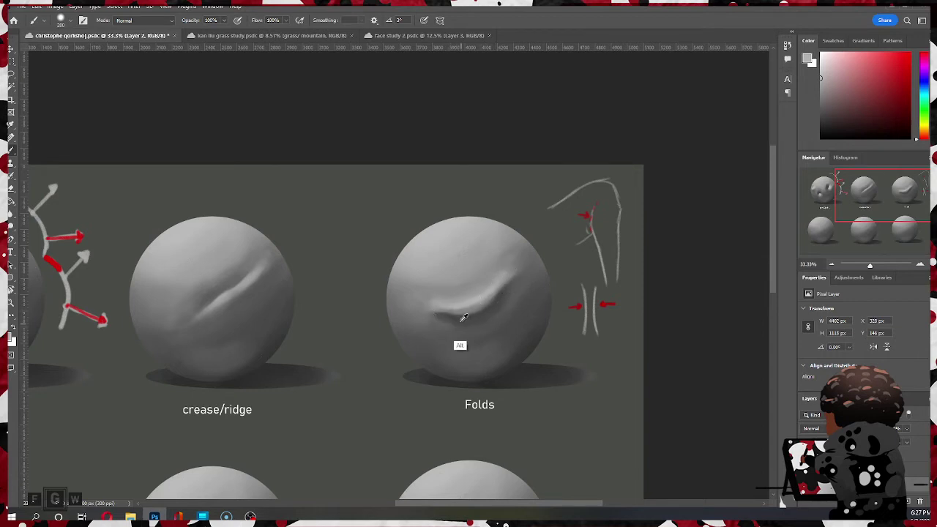
Step: Deepen the shadow beneath the fold's upper half with dark grey sampled from the existing shadow
left_click(452, 316, "alt")
mouse_move(452, 315)
left_mouse_down()
mouse_move(502, 292)
mouse_move(466, 318)
mouse_move(457, 318)
mouse_move(525, 275)
left_mouse_up()
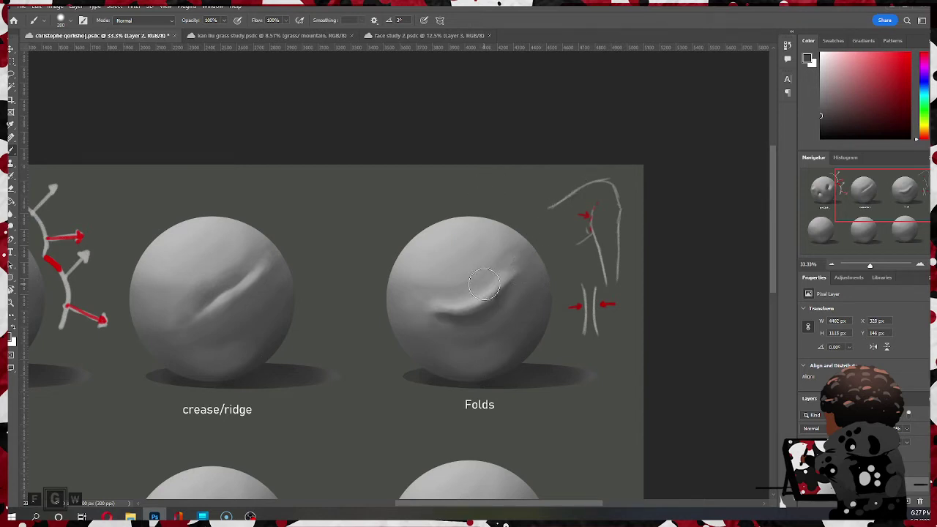
mouse_move(503, 287)
left_mouse_down()
mouse_move(445, 316)
mouse_move(480, 322)
mouse_move(460, 319)
mouse_move(502, 300)
left_mouse_up()
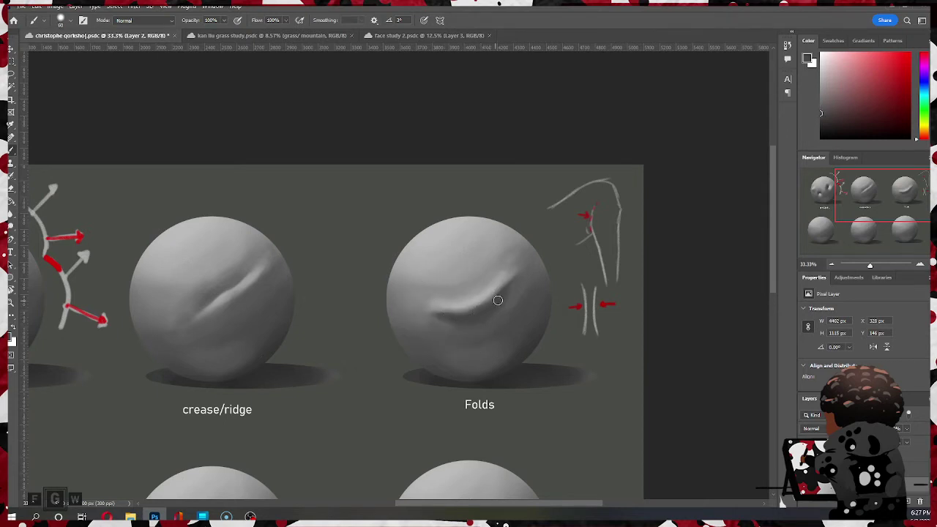
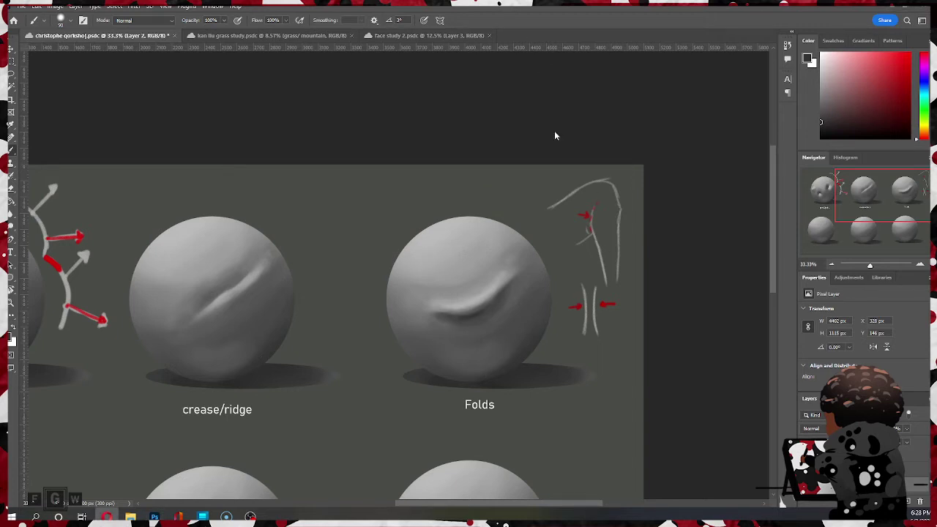
Step: Lasso the curved fold on the Folds sphere, delete its painted shading from Layer 2, and clear the selection
key("l")
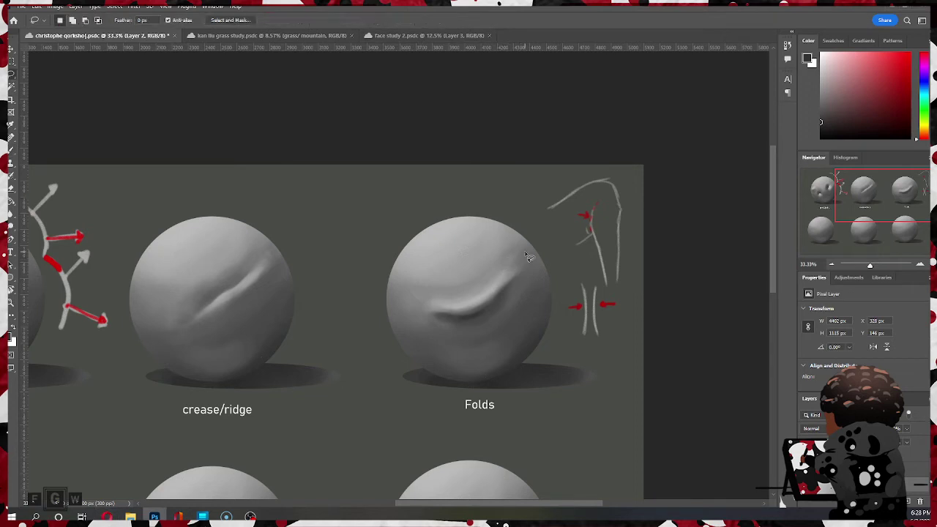
left_click(806, 483)
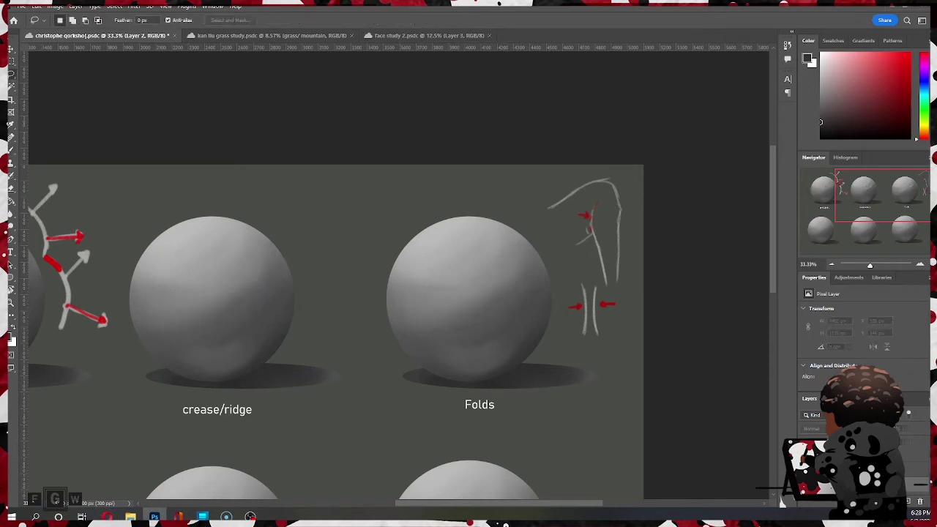
key("ctrl+shift+z")
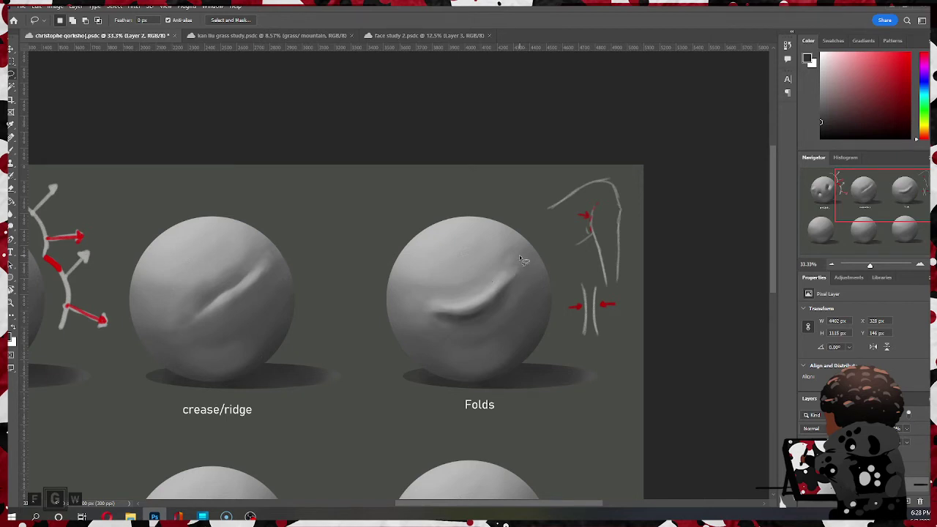
mouse_move(519, 254)
left_mouse_down()
mouse_move(495, 245)
mouse_move(423, 248)
mouse_move(398, 297)
mouse_move(415, 327)
mouse_move(497, 335)
mouse_move(531, 302)
mouse_move(520, 254)
left_mouse_up()
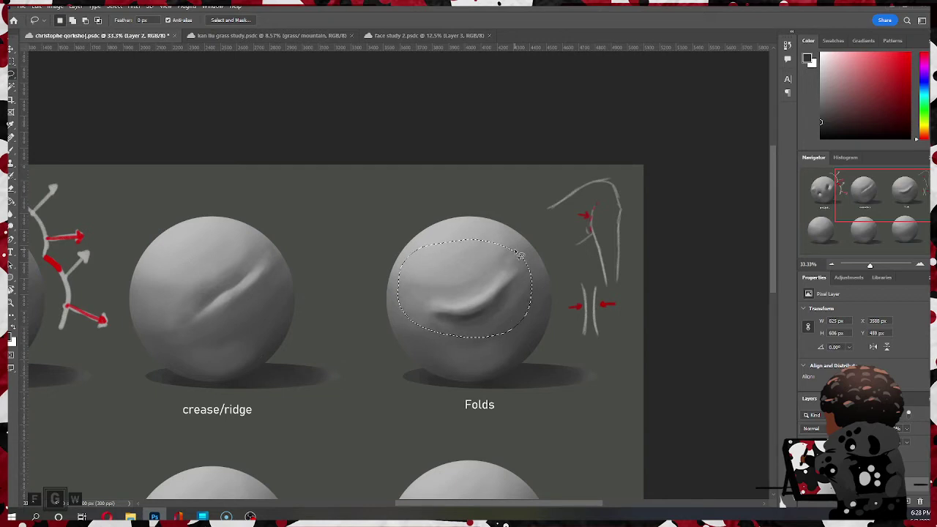
key("Delete")
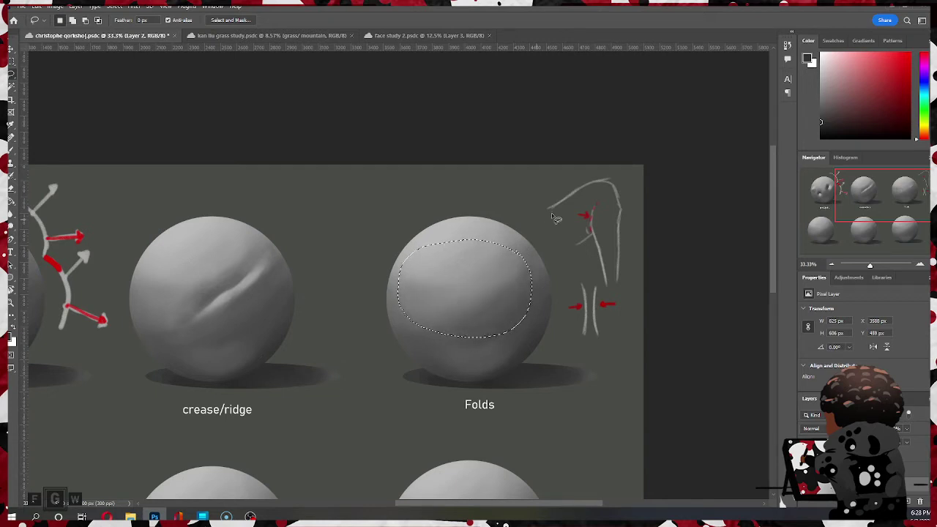
key("ctrl+d")
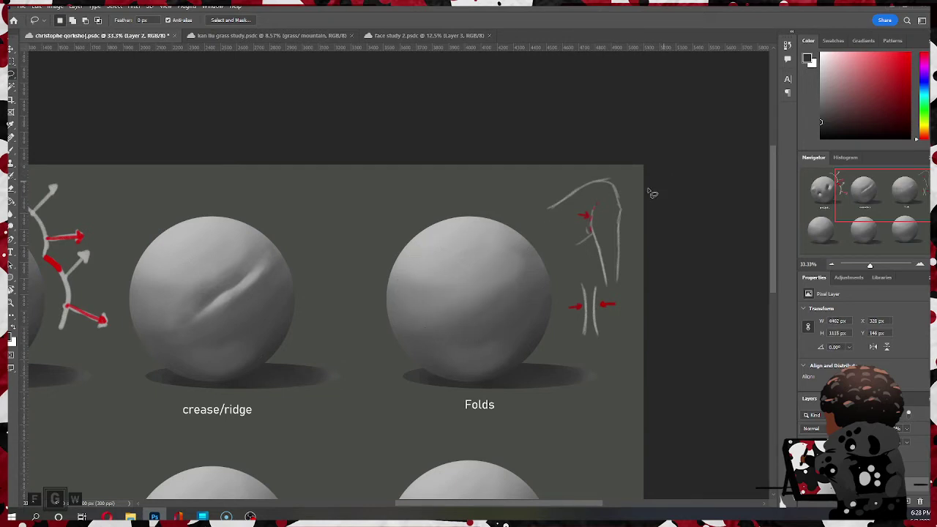
Step: Try to cut the Folds sphere and its cast shadow from Layer 2 onto a separate layer
mouse_move(555, 248)
left_mouse_down()
mouse_move(465, 183)
mouse_move(403, 191)
mouse_move(370, 254)
mouse_move(365, 361)
mouse_move(377, 382)
mouse_move(399, 390)
mouse_move(572, 396)
mouse_move(616, 370)
mouse_move(571, 352)
mouse_move(558, 332)
mouse_move(550, 235)
mouse_move(542, 314)
mouse_move(552, 330)
mouse_move(557, 271)
left_mouse_up()
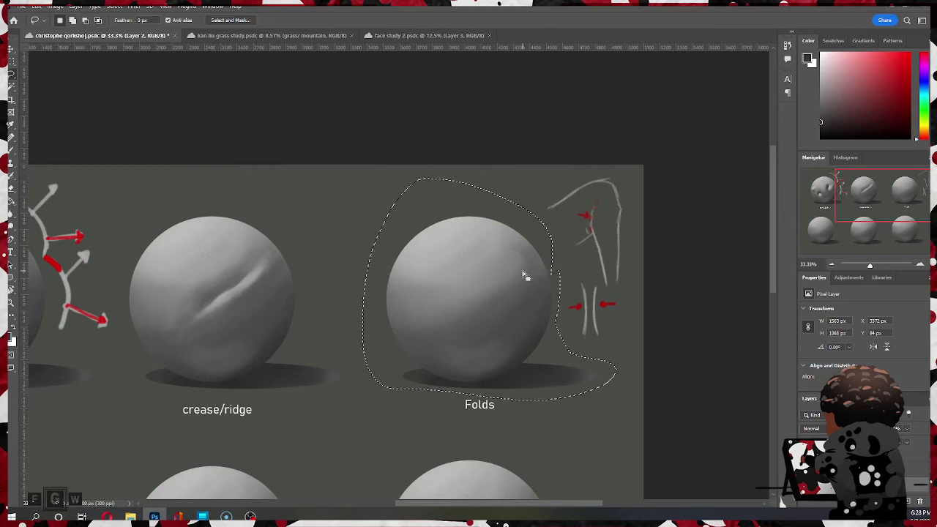
right_click(525, 272)
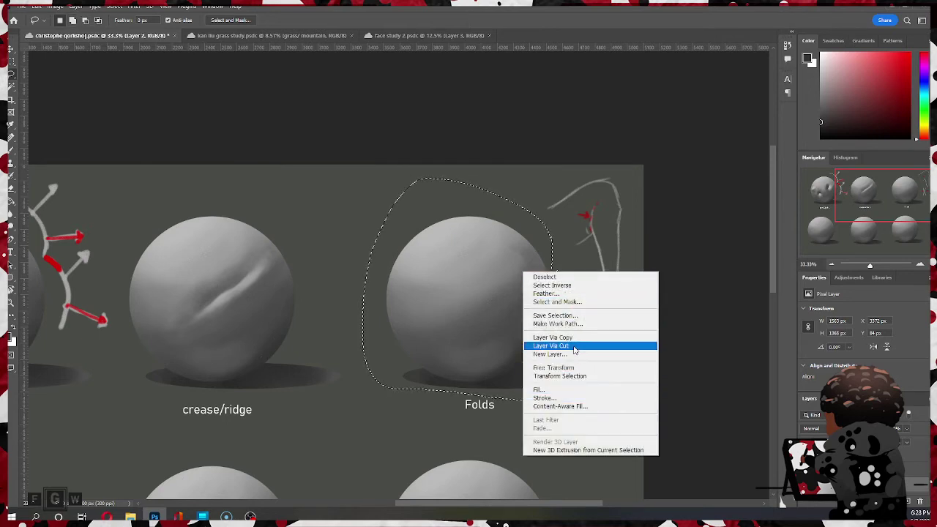
left_click(575, 346)
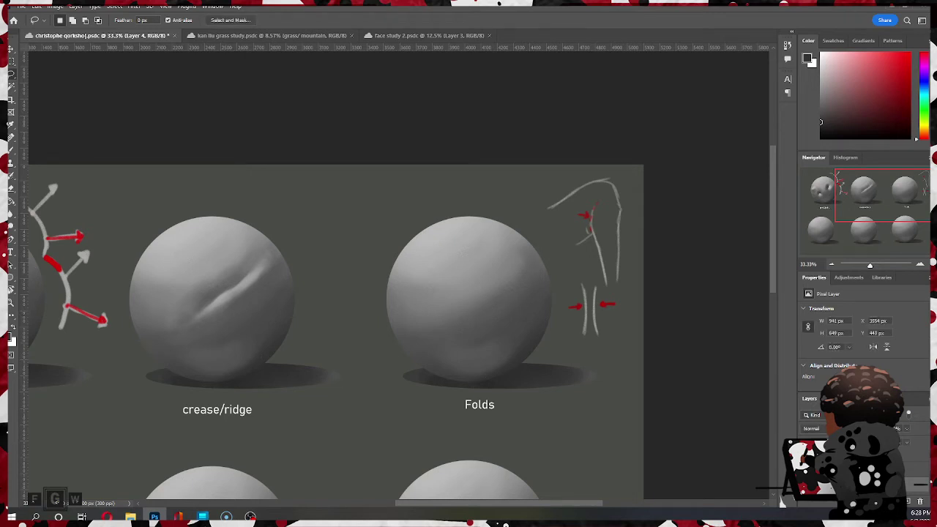
Step: Toggle layer visibility around Layer 4 and try erasing over the Folds sphere with a size 1100 eraser at 24% flow
key("ctrl+comma")
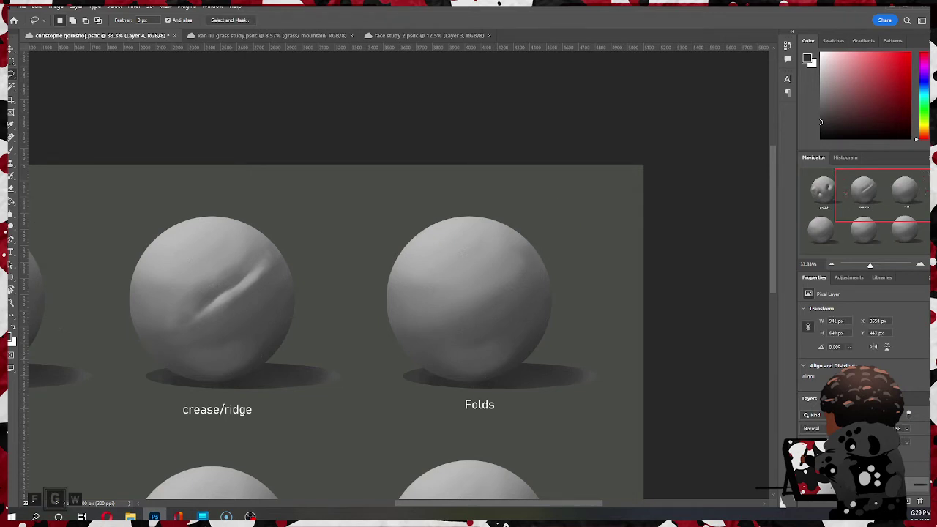
key("ctrl+comma")
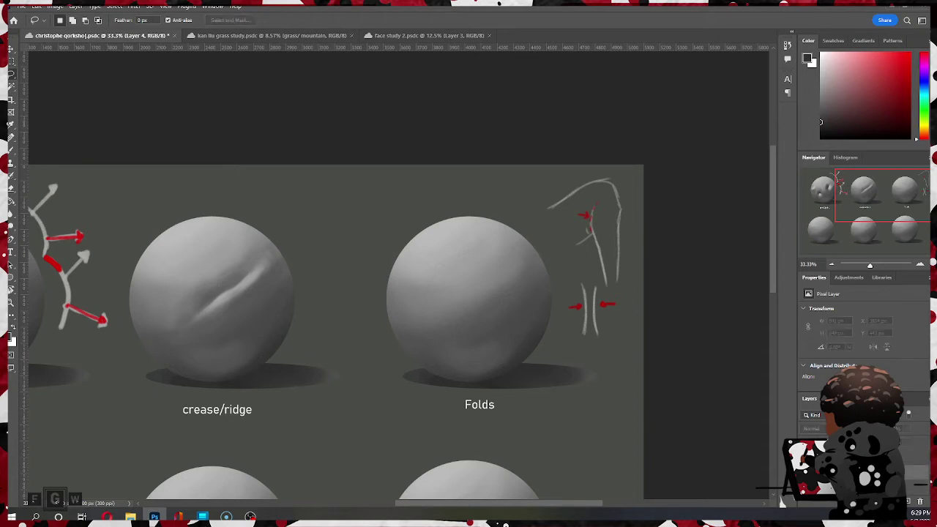
key("ctrl+z")
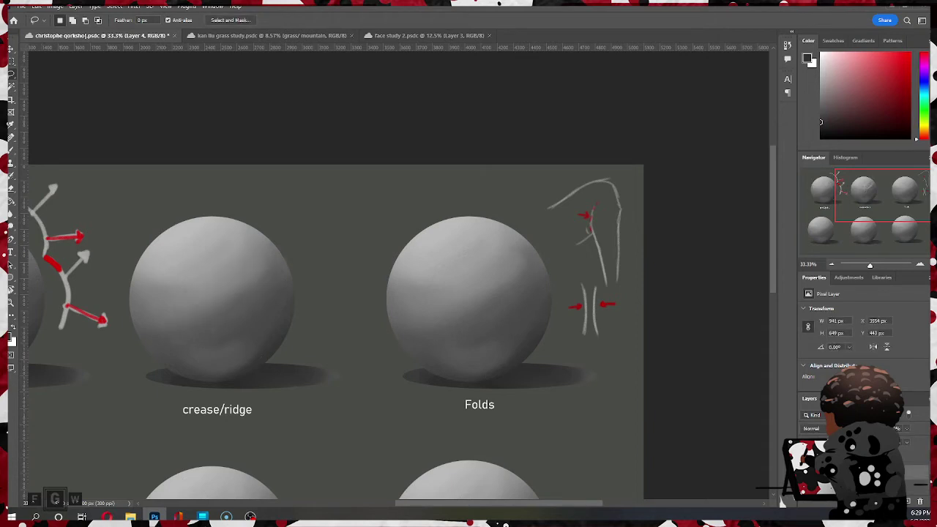
key("ctrl+shift+z")
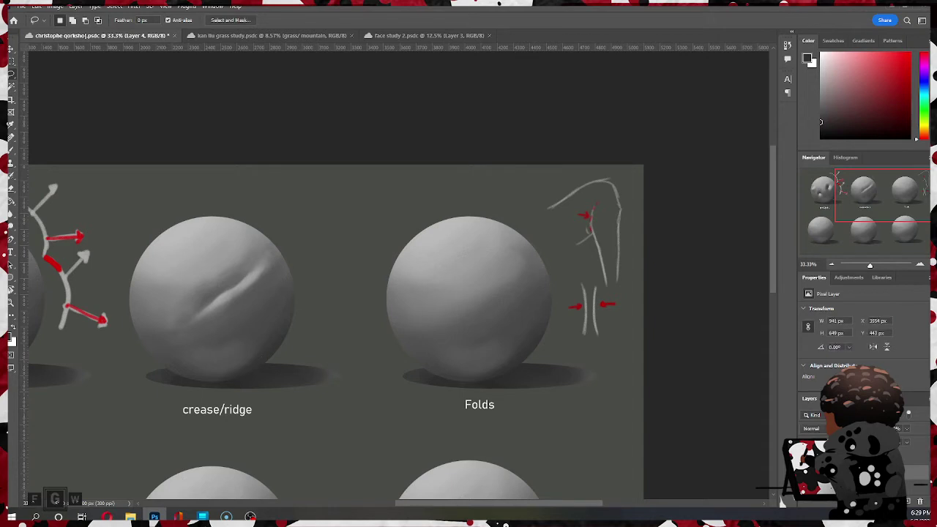
key("e")
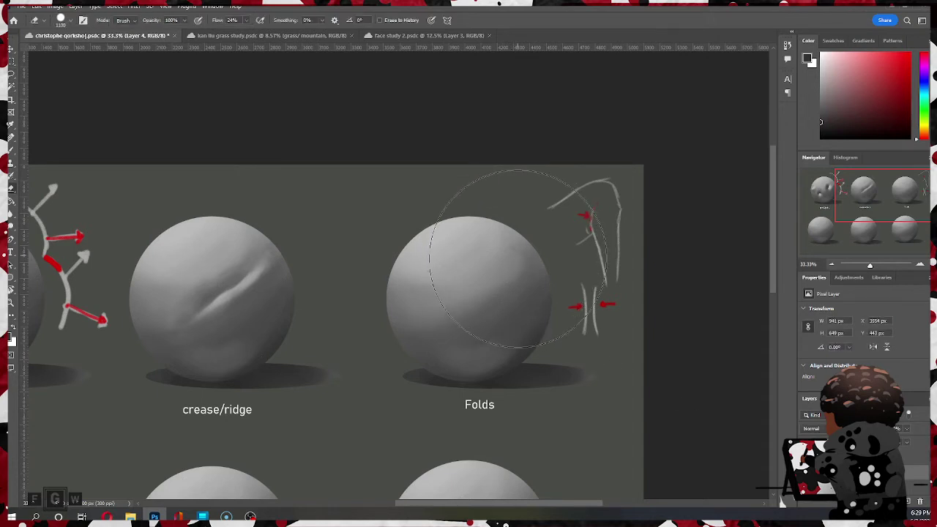
mouse_move(518, 257)
left_mouse_down()
mouse_move(531, 263)
mouse_move(526, 286)
mouse_move(515, 261)
mouse_move(476, 268)
left_mouse_up()
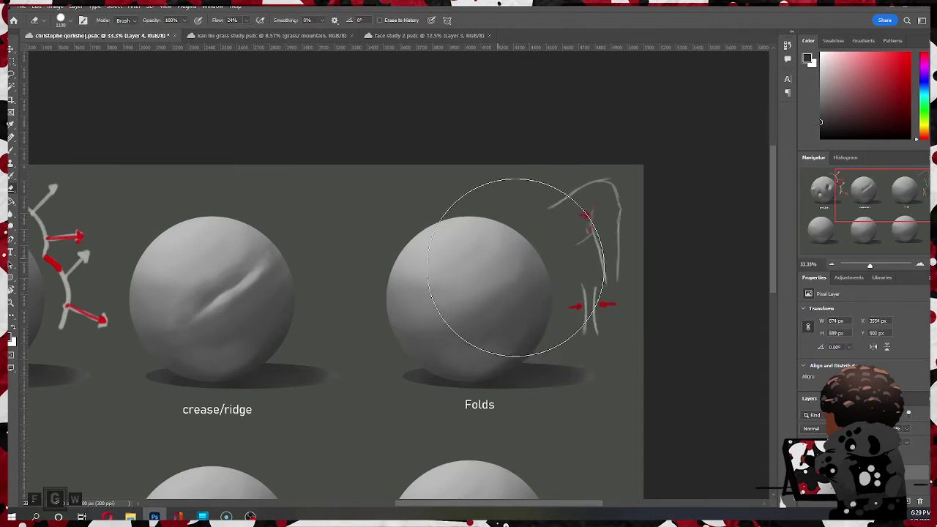
Step: Identify the layer that holds the base spheres by toggling layer visibility, and select the Ellipse 1 layer
left_click(864, 487)
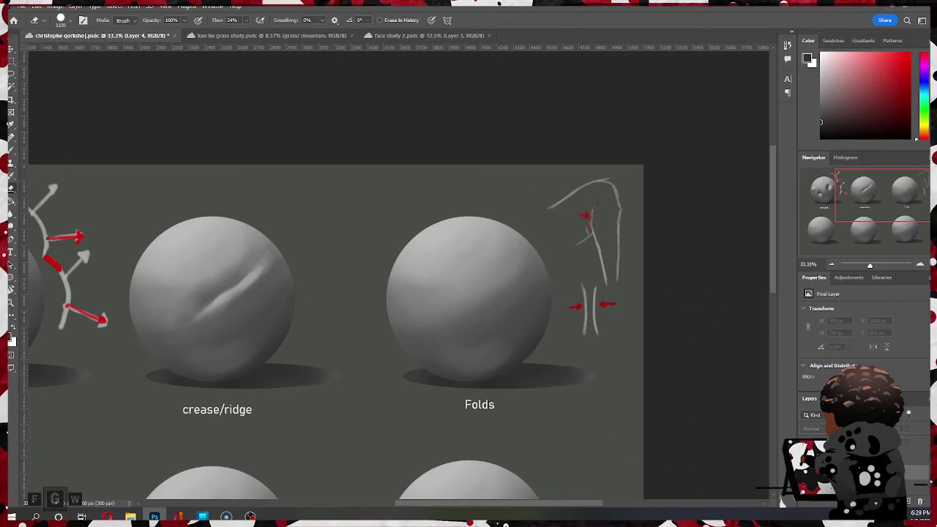
left_click(863, 472)
left_click(805, 458)
left_click(804, 458)
left_click(863, 459)
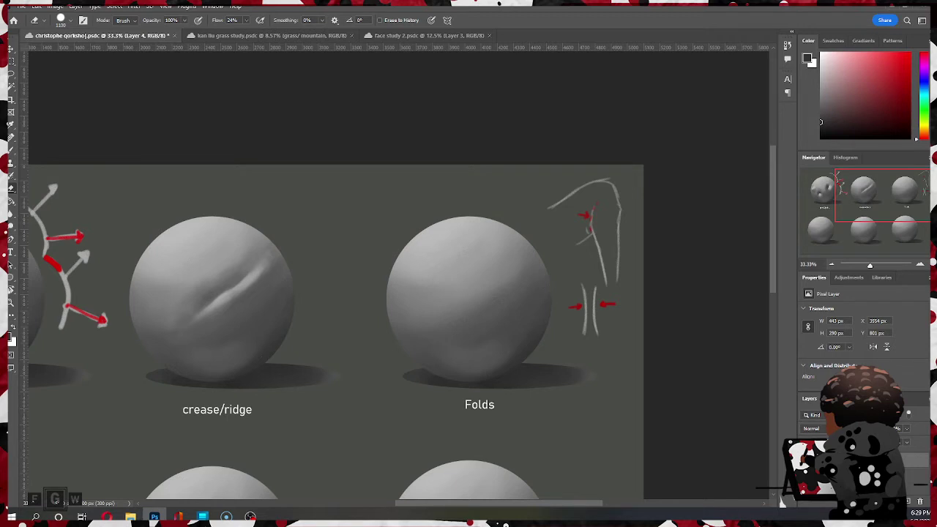
left_click(805, 458)
left_click(805, 459)
key("alt+bracketright")
left_click(863, 475)
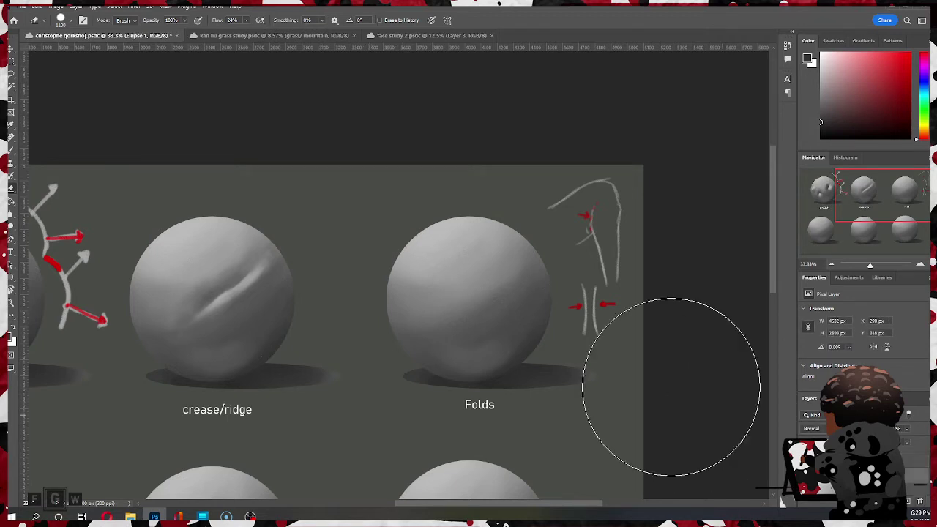
Step: Lasso the Folds sphere with its cast shadow on the Ellipse 1 layer and cut it onto its own layer
key("l")
mouse_move(543, 228)
left_mouse_down()
mouse_move(407, 219)
mouse_move(379, 269)
mouse_move(380, 387)
mouse_move(444, 424)
mouse_move(504, 426)
mouse_move(590, 401)
mouse_move(617, 381)
mouse_move(609, 354)
mouse_move(558, 332)
mouse_move(542, 236)
left_mouse_up()
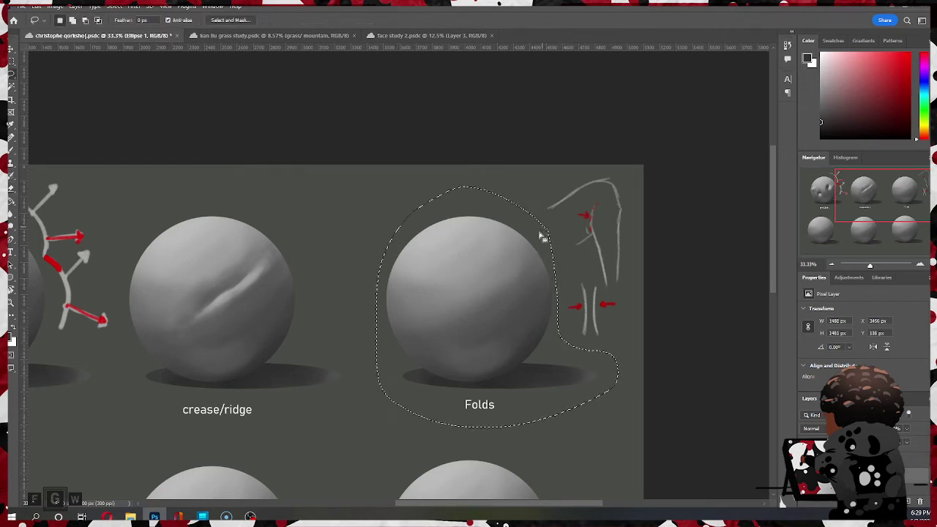
right_click(510, 282)
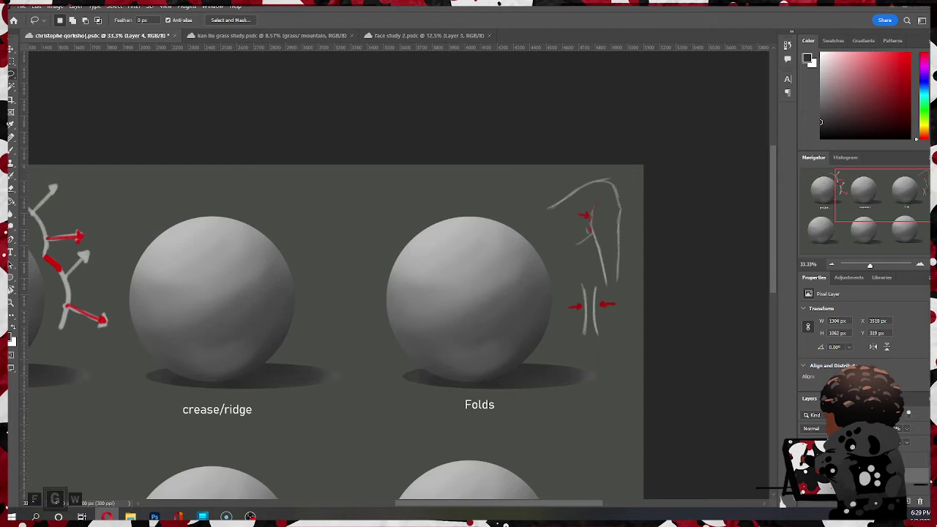
Step: Try to warp the isolated Folds sphere by pulling its shadow-side edge inward
left_click(476, 268)
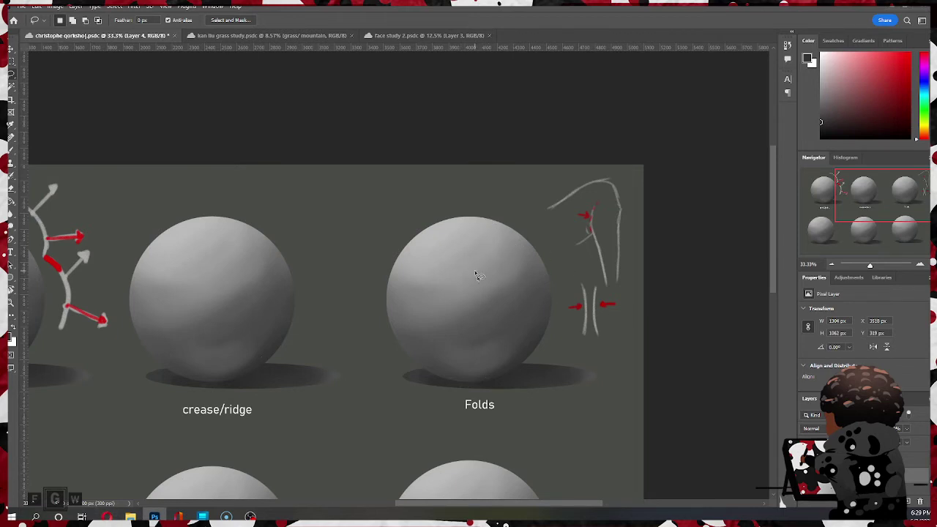
right_click(478, 263)
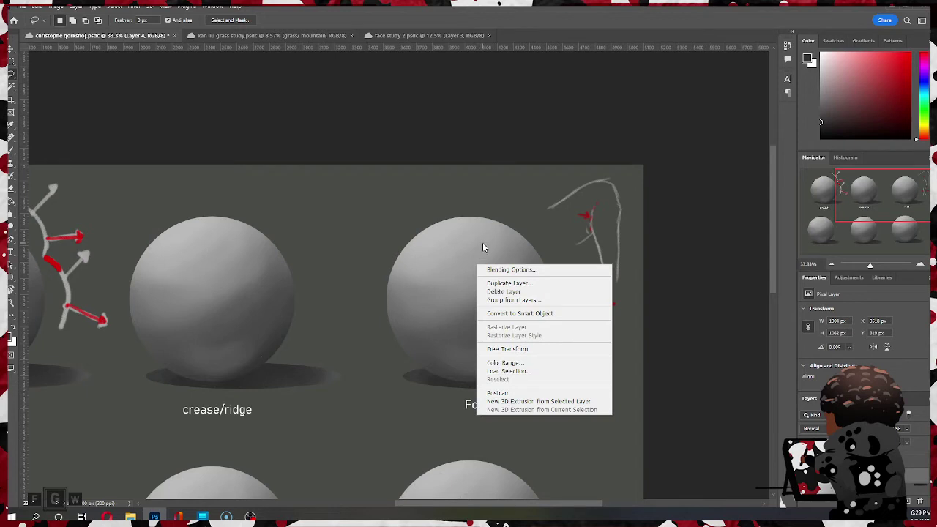
left_click(482, 242)
key("ctrl+t")
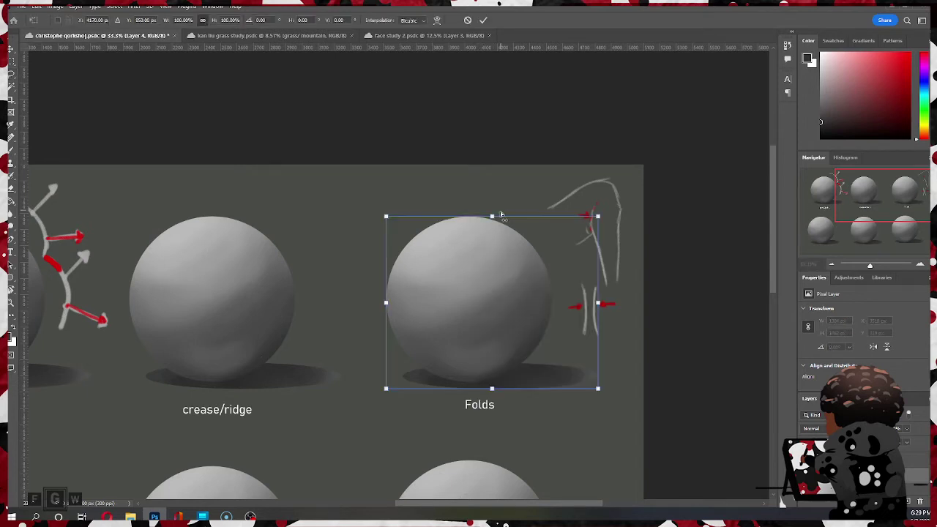
right_click(488, 255)
left_click(512, 325)
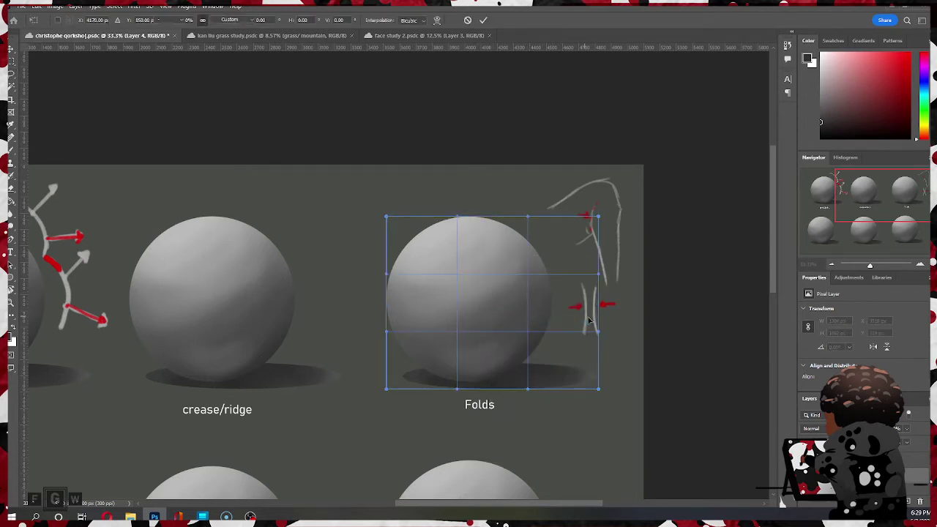
left_click_drag(593, 330, 516, 327)
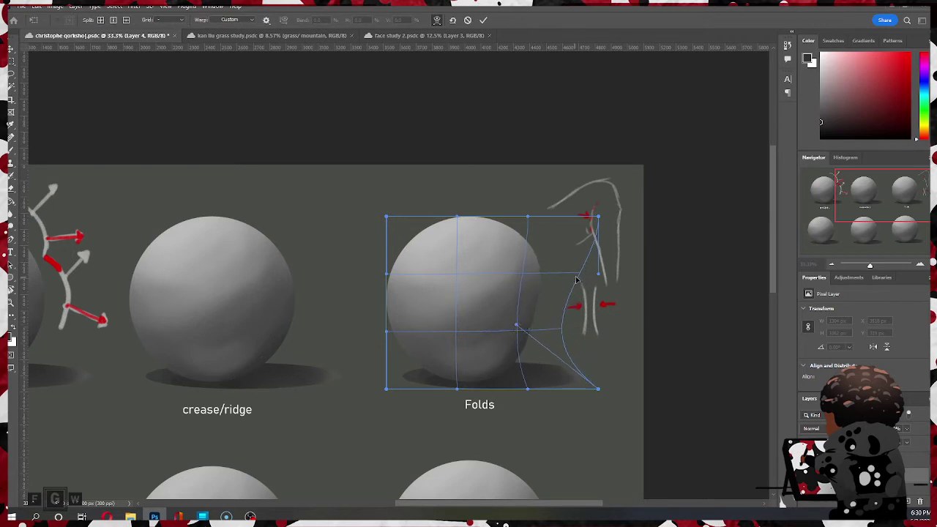
left_click_drag(597, 217, 554, 218)
key("ctrl+z")
key("ctrl+z")
key("ctrl+z")
key("ctrl+z")
key("Return")
key("l")
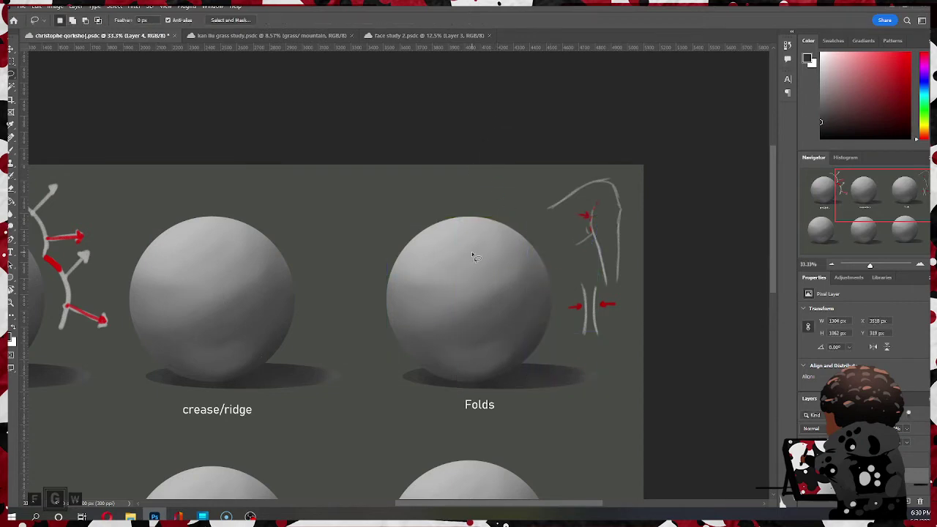
Step: Open the Liquify filter on the isolated sphere, set the brush size to 1146, inspect the face-aware and mesh options, and close it
left_click(133, 6)
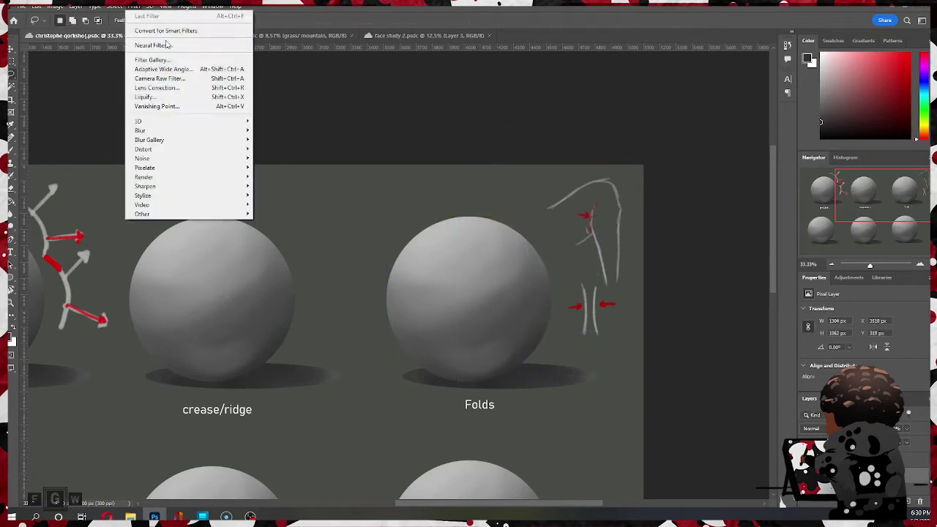
left_click(146, 97)
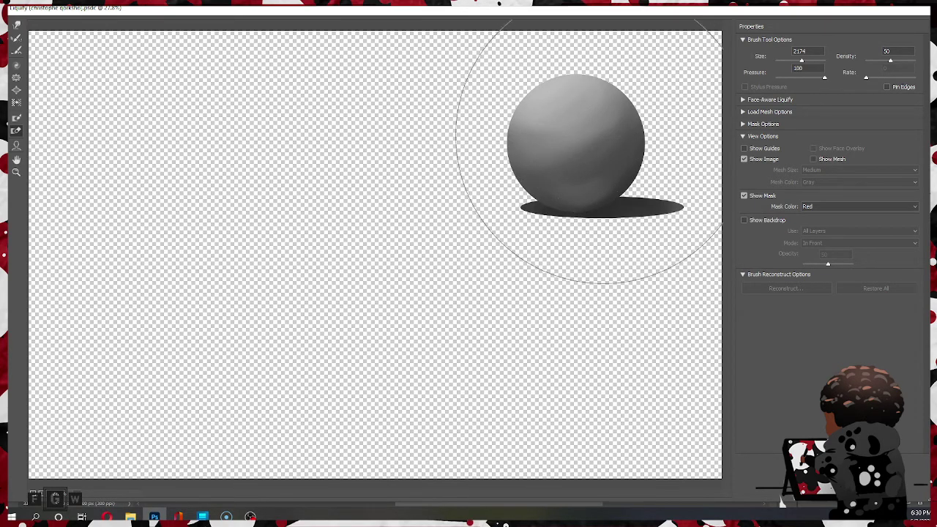
left_click_drag(801, 63, 797, 61)
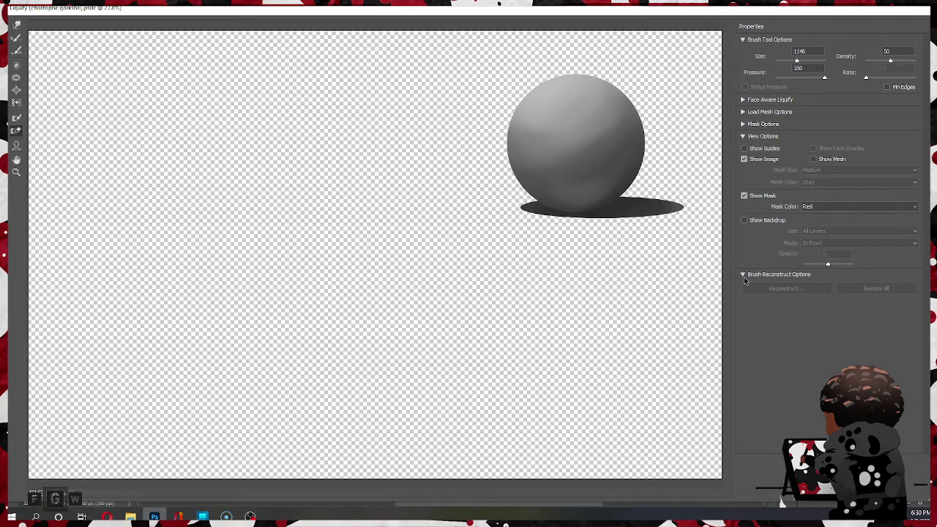
left_click(743, 101)
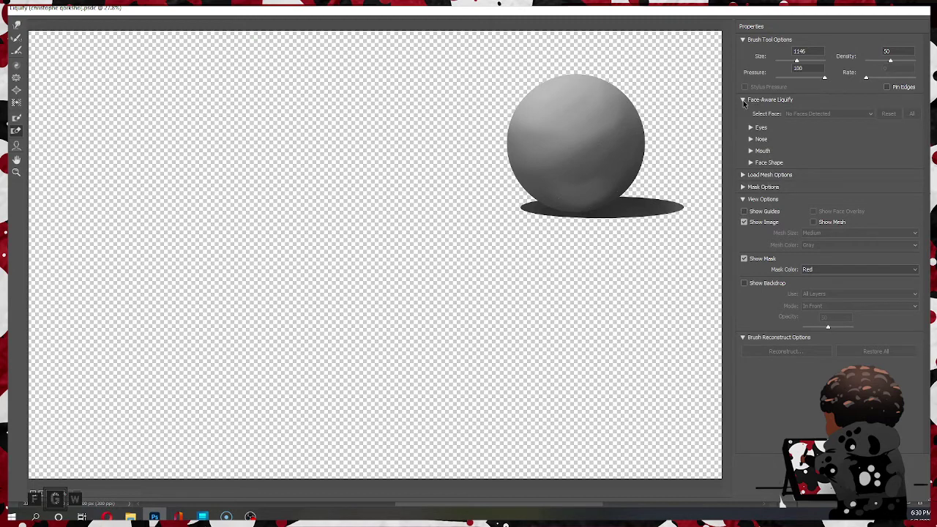
left_click(743, 100)
left_click(743, 112)
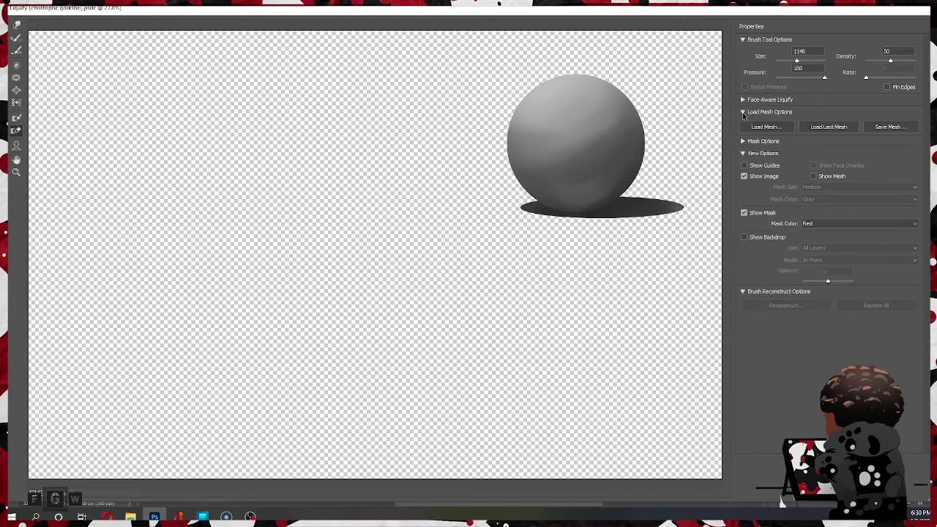
left_click(743, 112)
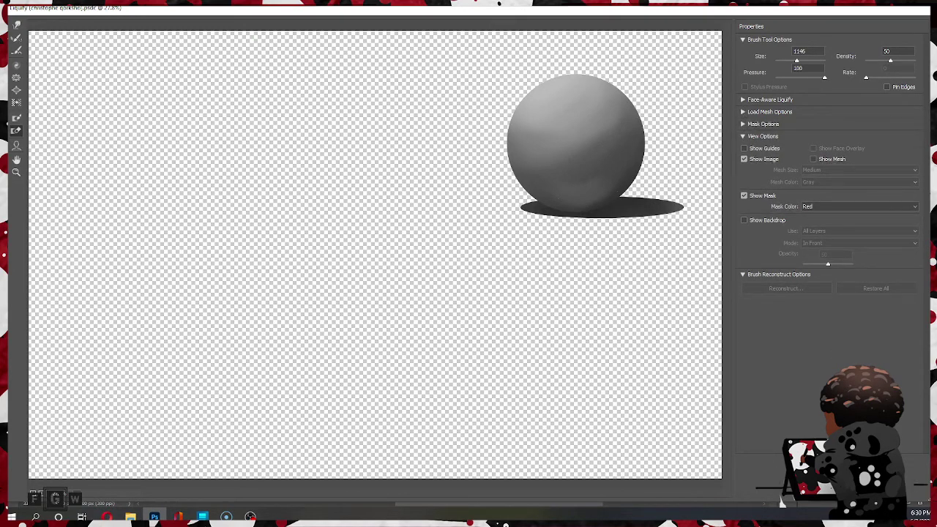
left_click(856, 482)
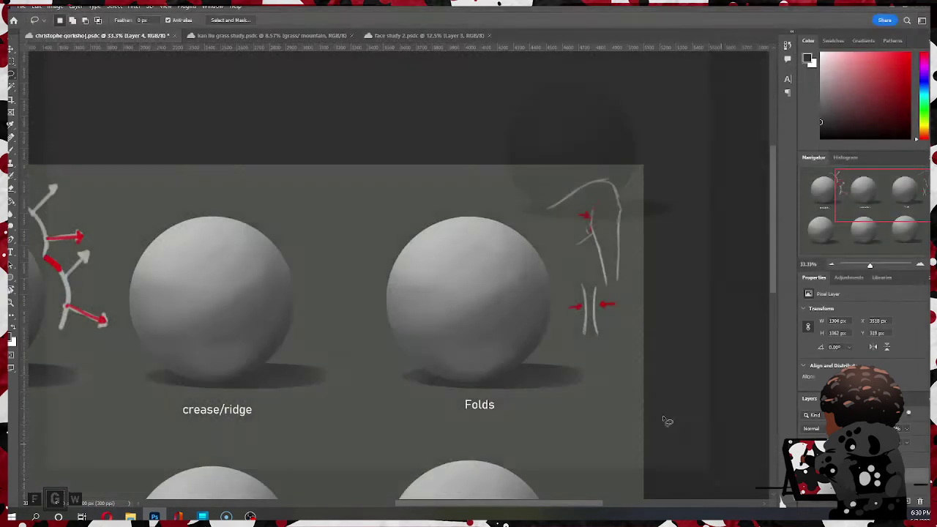
Step: Warp the isolated Folds sphere by pulling its shadow side deeply inward so it bends like a bean
key("ctrl+t")
right_click(474, 270)
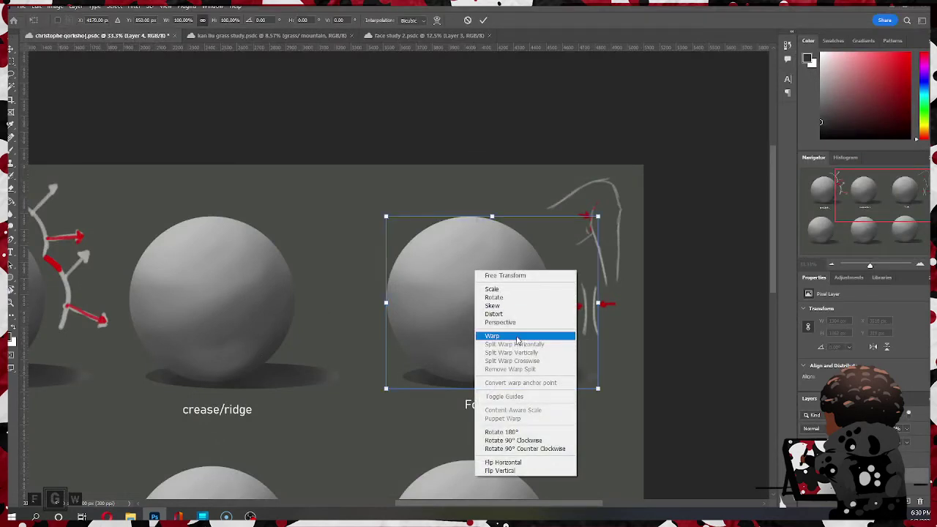
left_click(518, 337)
left_click_drag(598, 275, 527, 276)
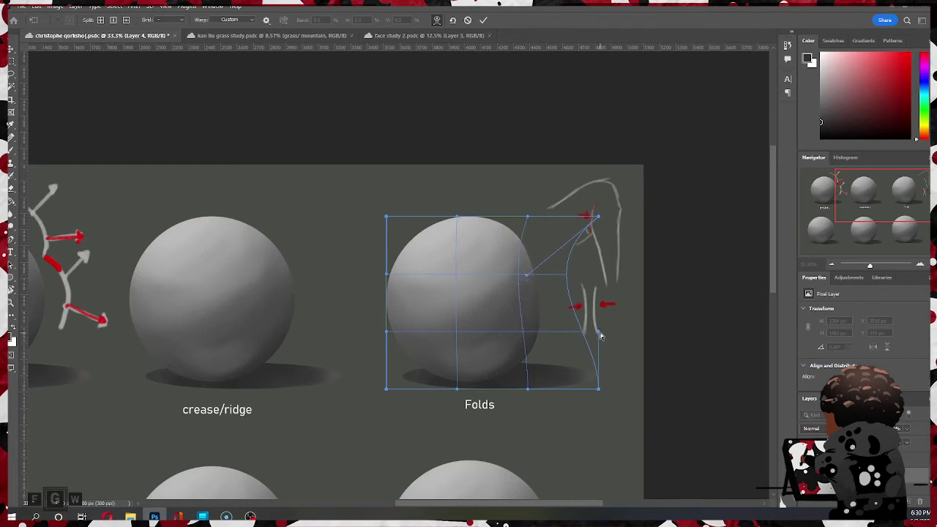
left_click_drag(597, 333, 479, 326)
left_click_drag(430, 374, 457, 376)
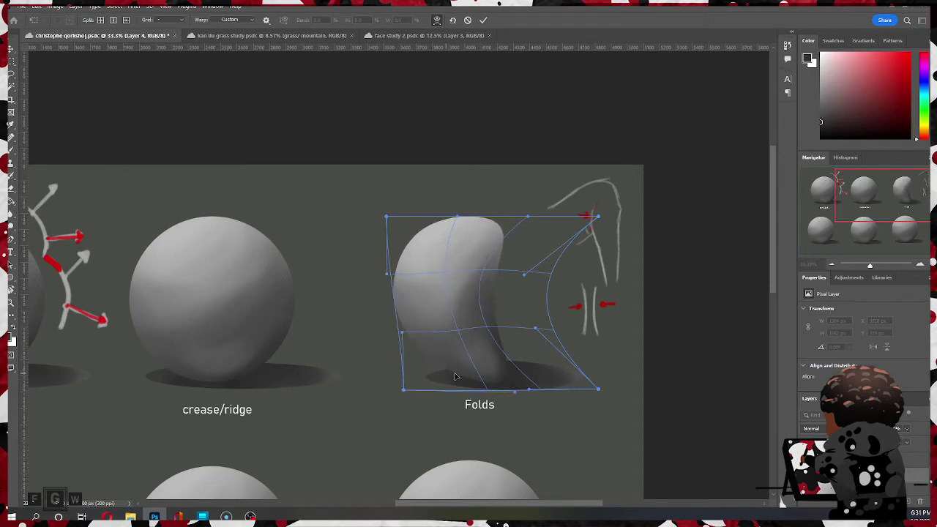
Step: Refine the warped outline by rounding the top lobe, drawing in the lit side and adjusting the inner bend
left_click_drag(504, 358, 514, 344)
left_click_drag(501, 287, 511, 251)
left_click_drag(513, 336, 516, 337)
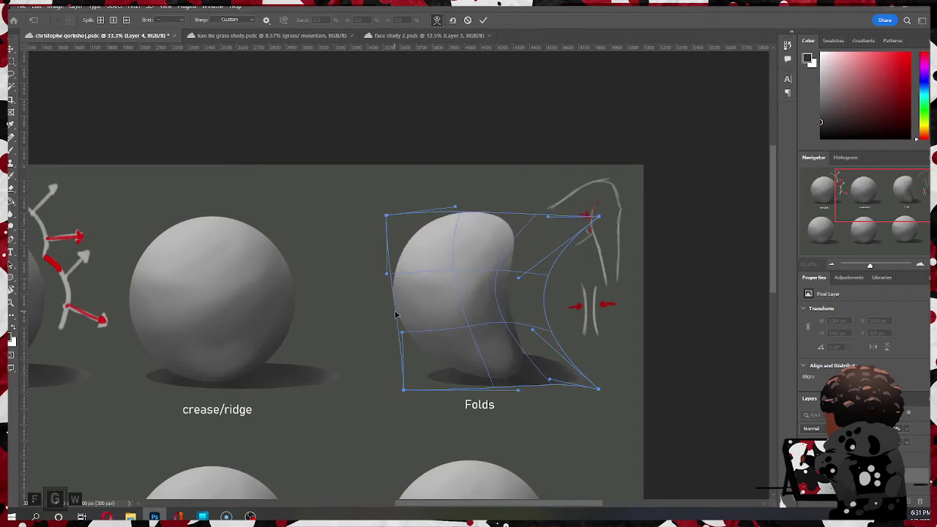
left_click_drag(402, 316, 412, 304)
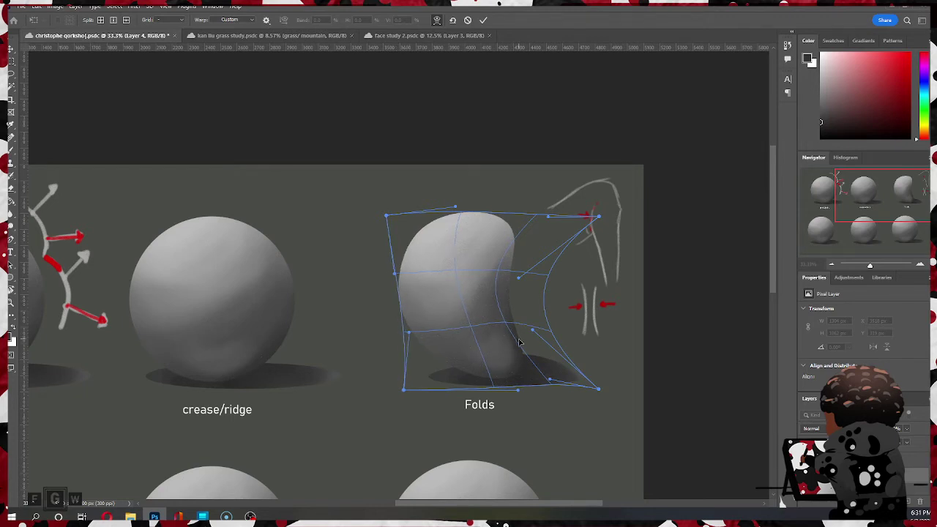
left_click_drag(526, 338, 533, 338)
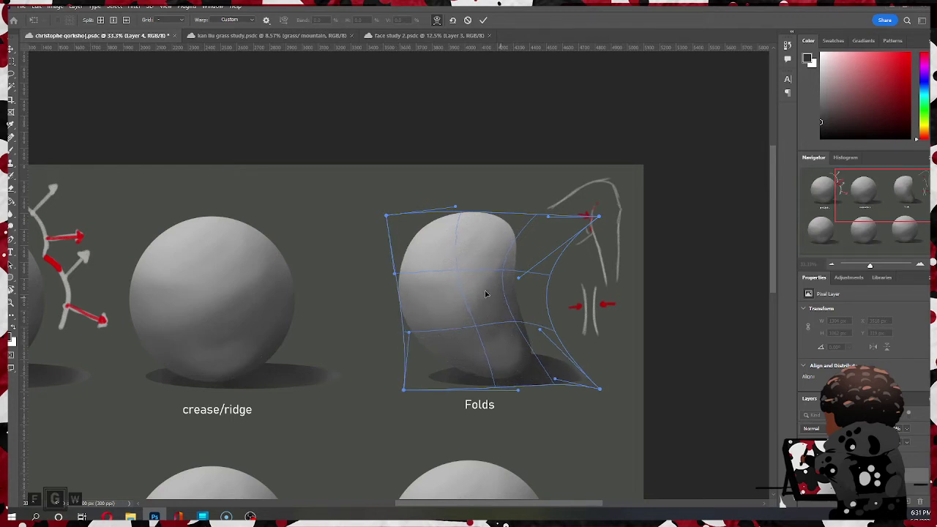
left_click_drag(485, 294, 466, 288)
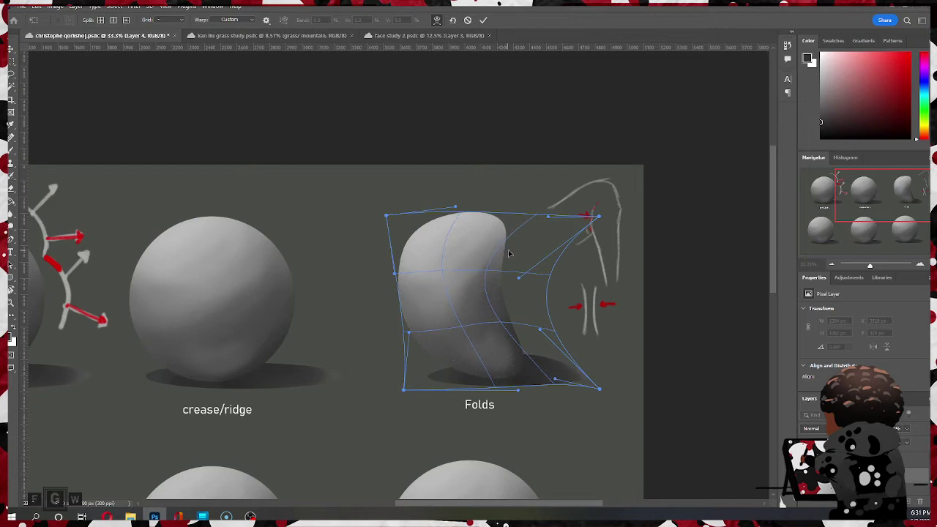
left_click_drag(510, 254, 520, 256)
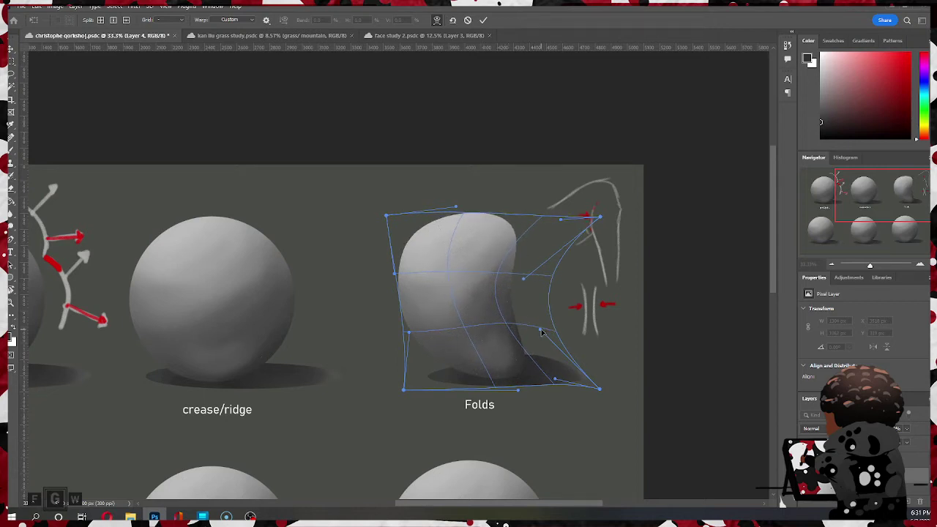
Step: Tighten the pinch on the shadow side, slim the lit side, apply the warp and save the document
left_click_drag(541, 333, 534, 302)
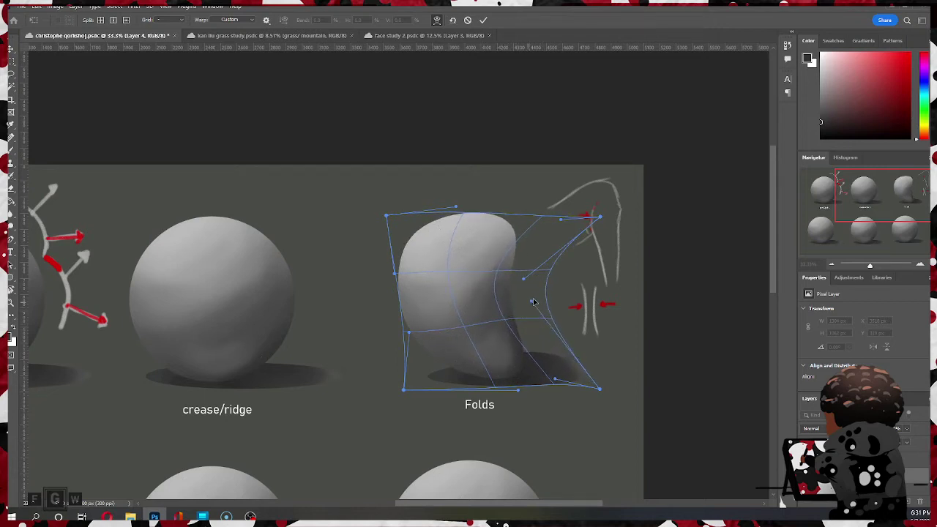
left_click_drag(539, 372, 555, 359)
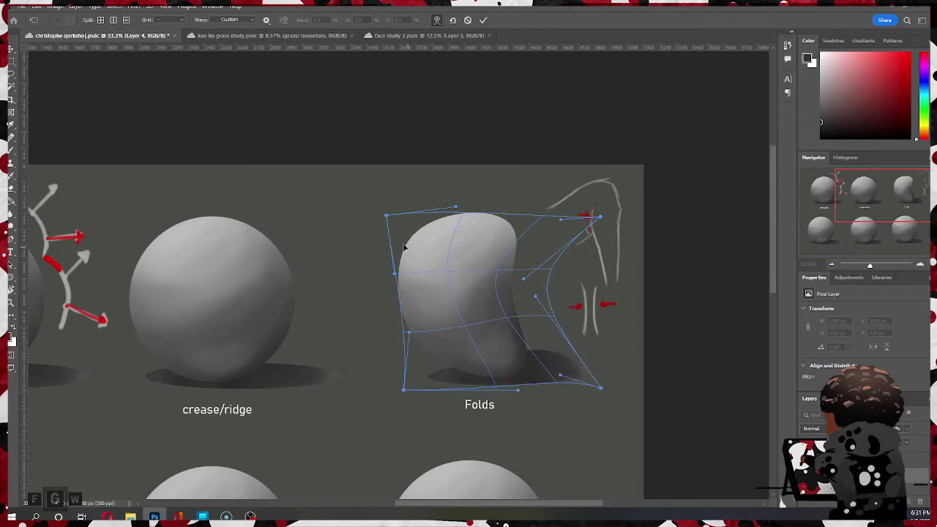
left_click_drag(404, 247, 475, 260)
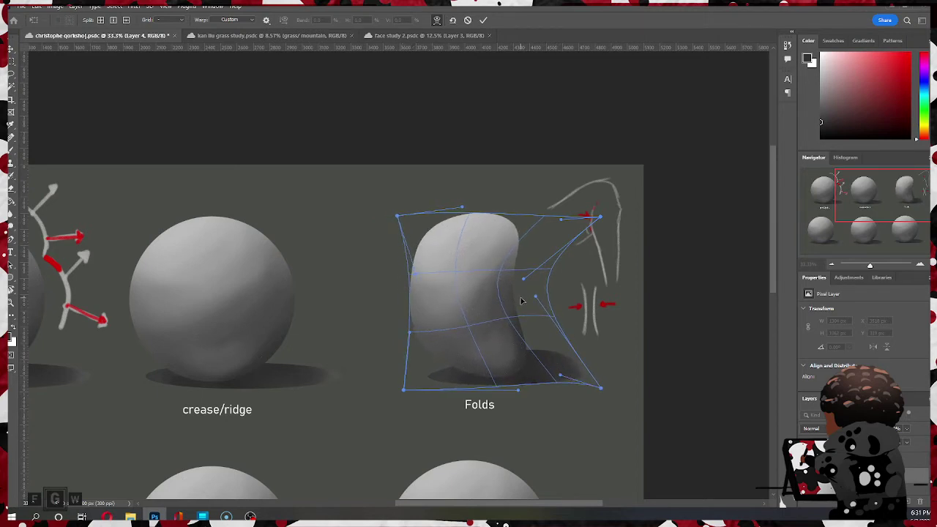
left_click_drag(520, 298, 507, 301)
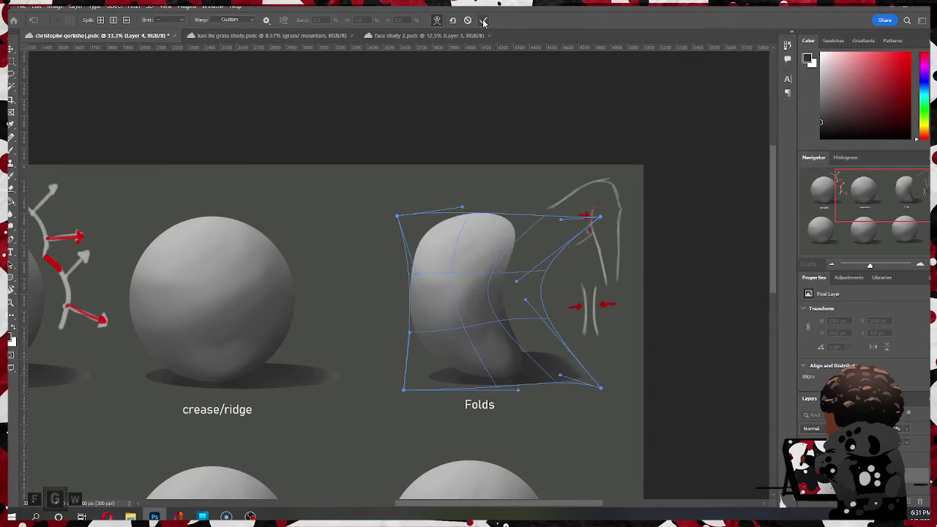
left_click_drag(414, 302, 407, 304)
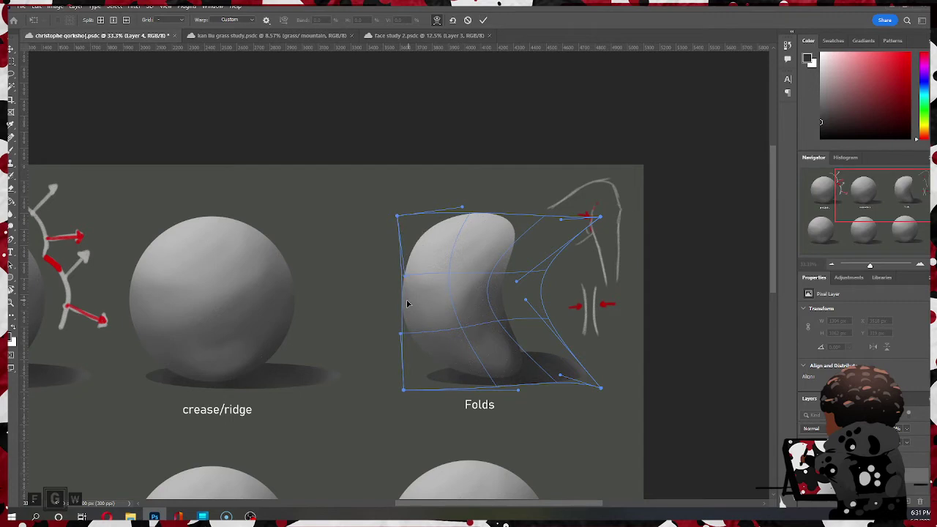
left_click(484, 21)
key("l")
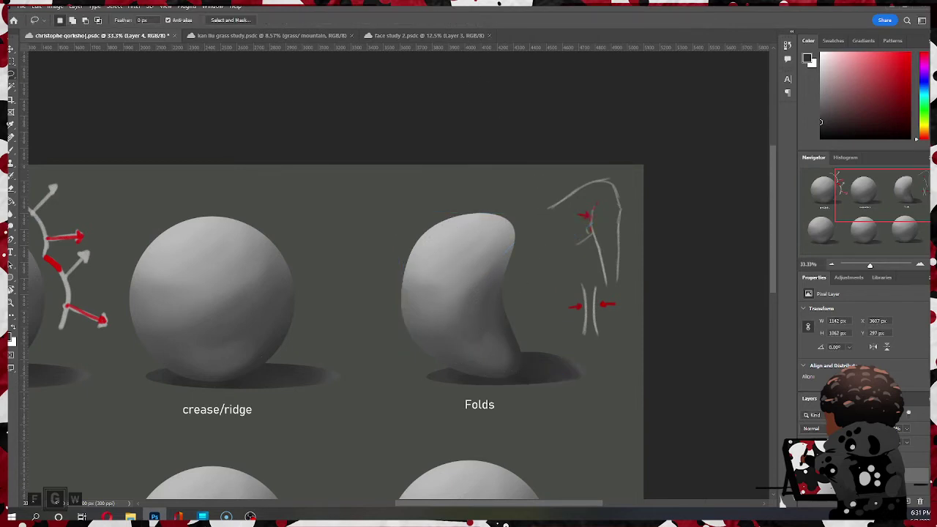
key("ctrl+s")
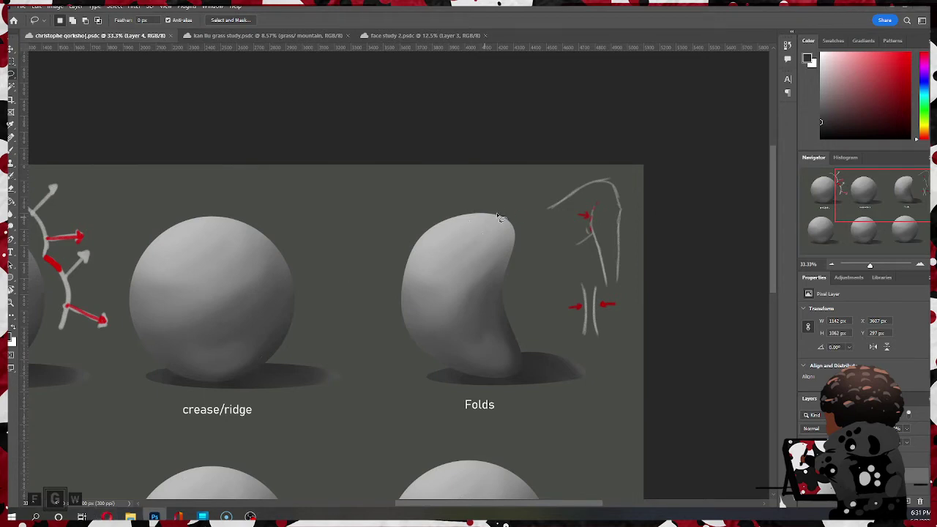
Step: Start a second warp on the Folds form and reshape the curve of its upper lobe
key("ctrl+t")
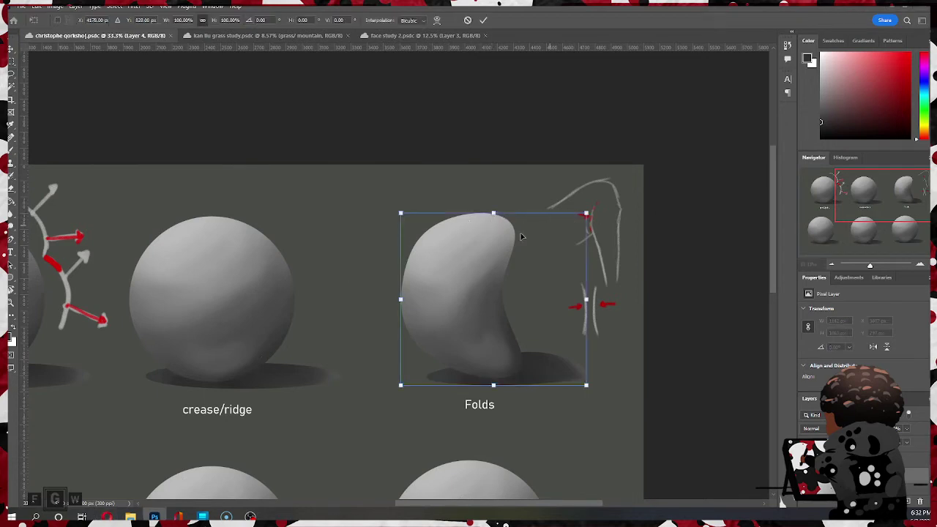
right_click(490, 250)
left_click(546, 315)
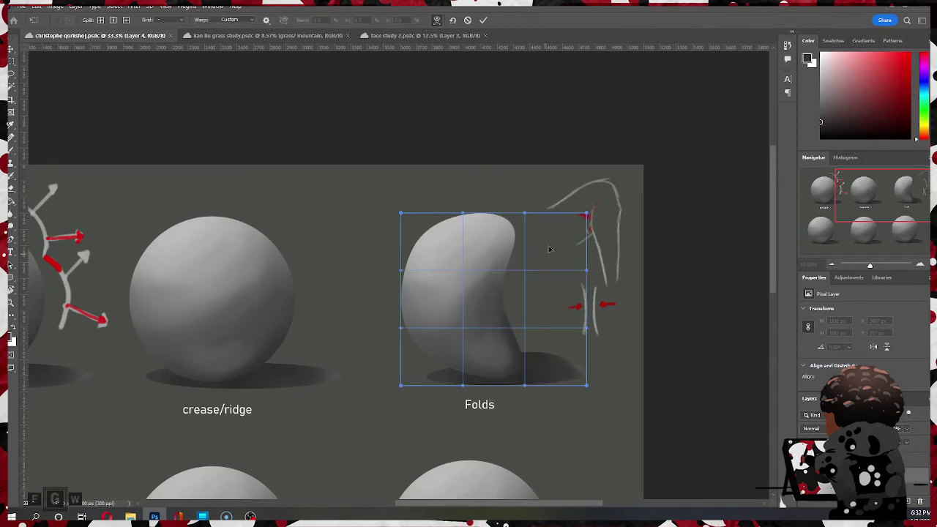
mouse_move(550, 241)
left_mouse_down()
mouse_move(539, 253)
mouse_move(543, 234)
left_mouse_up()
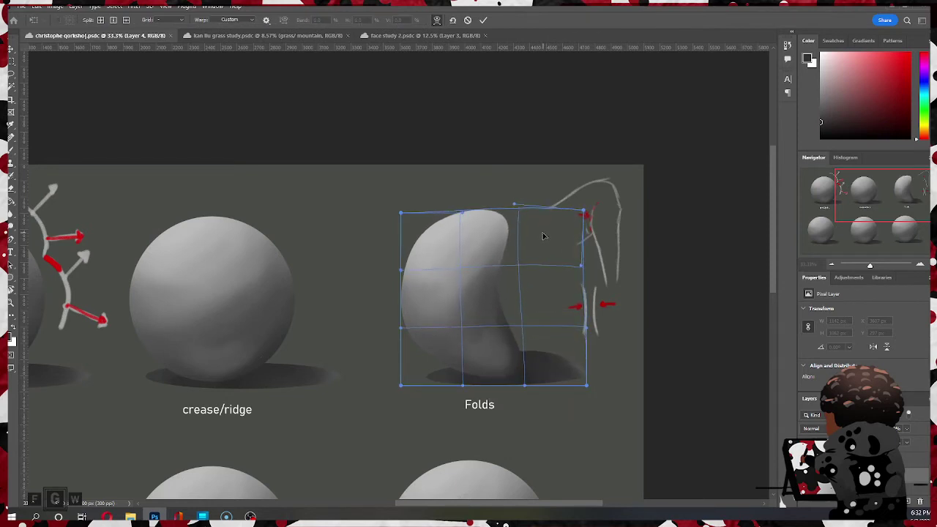
left_click_drag(513, 207, 463, 200)
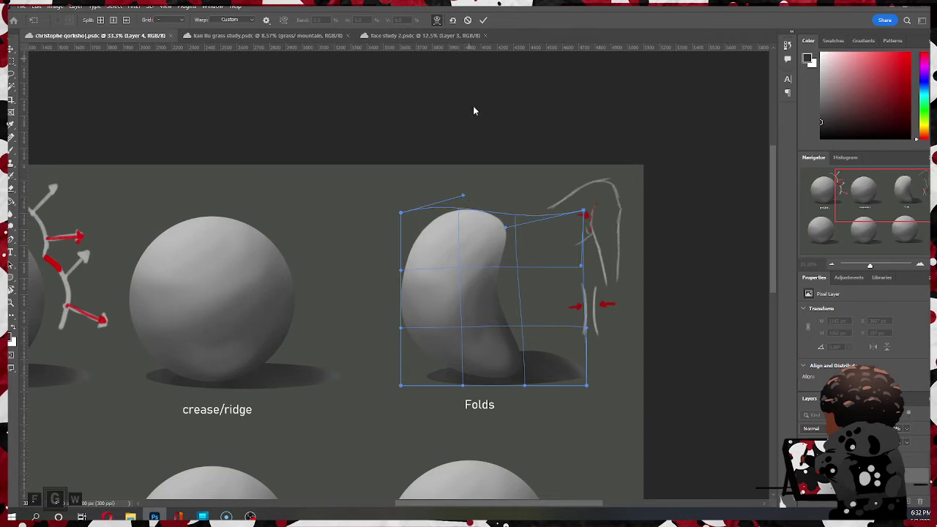
Step: Adjust the inner bend, push the upper lobe up and outward, and apply the second warp
left_click_drag(512, 265, 513, 265)
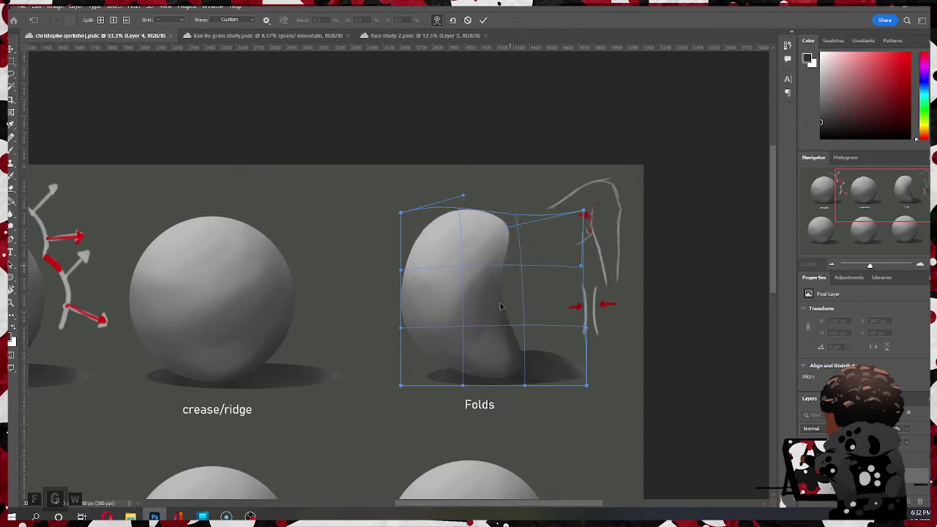
left_click_drag(531, 307, 526, 309)
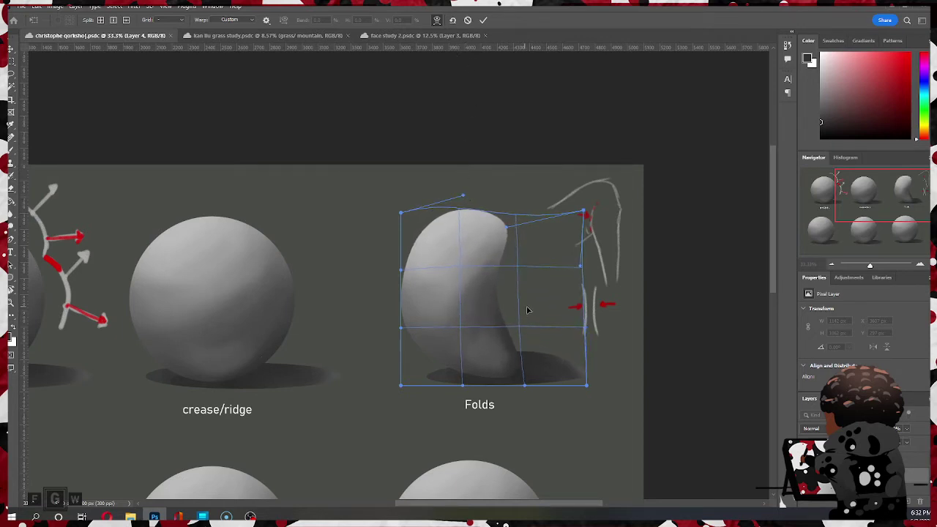
left_click_drag(581, 269, 553, 290)
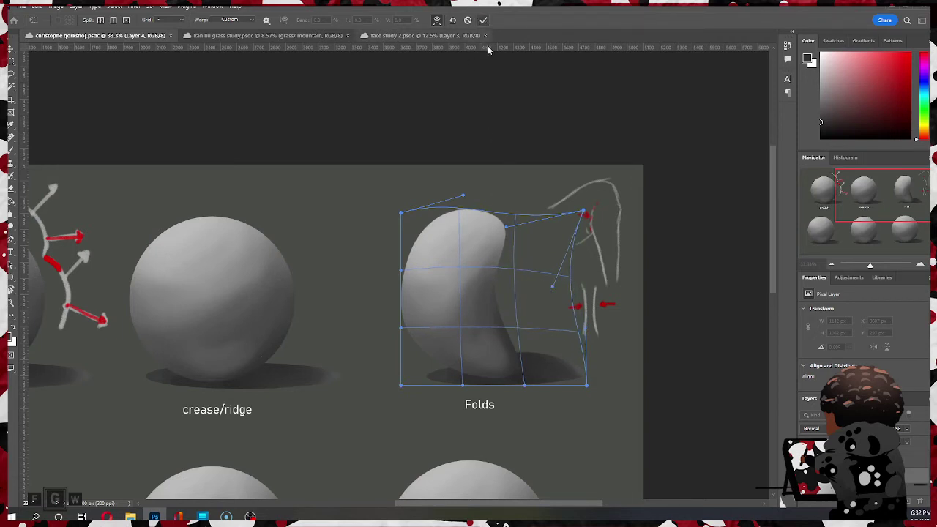
left_click_drag(505, 232, 513, 261)
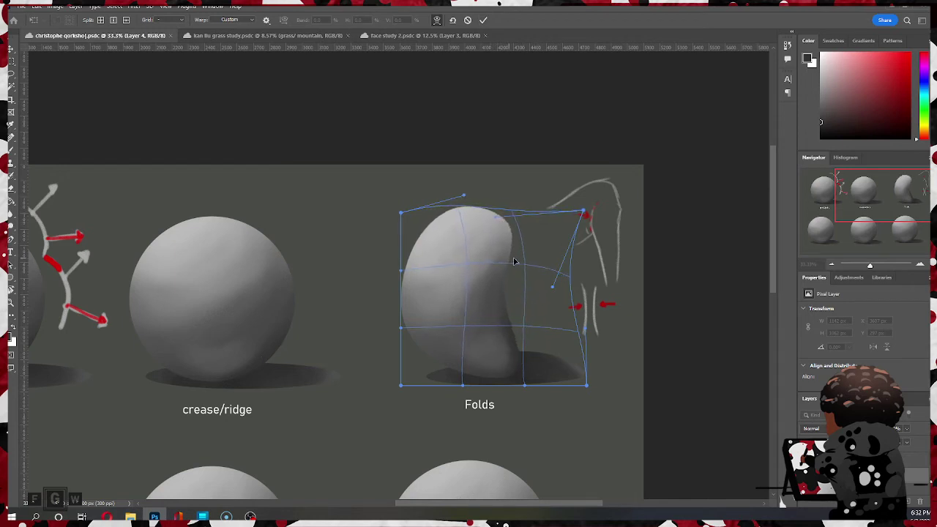
left_click(483, 19)
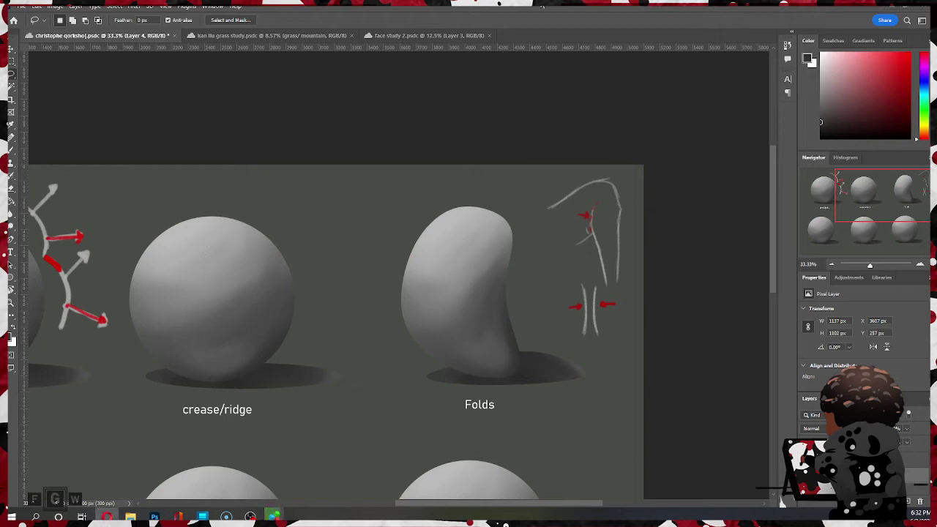
left_click(589, 303)
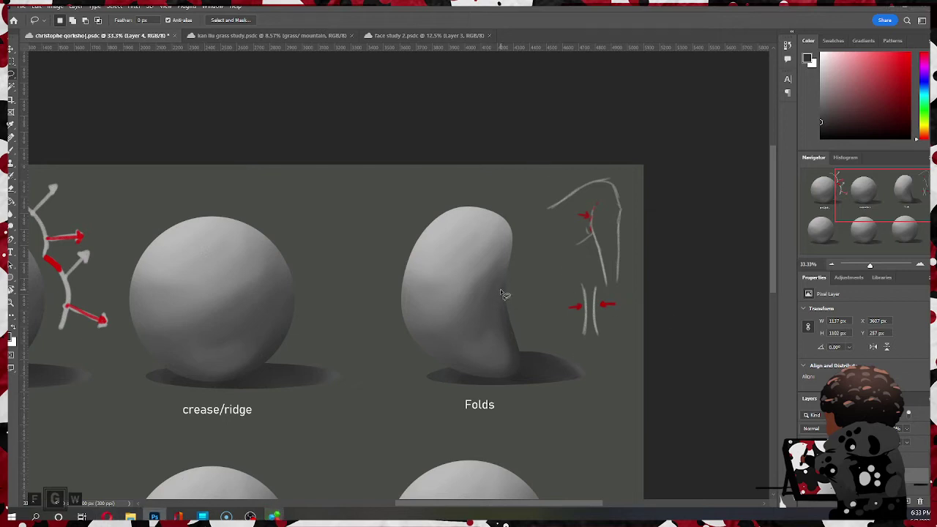
Step: On Layer 2, brush a short light grey diagonal highlight into the pinch of the Folds form, undoing unsatisfactory strokes
key("b")
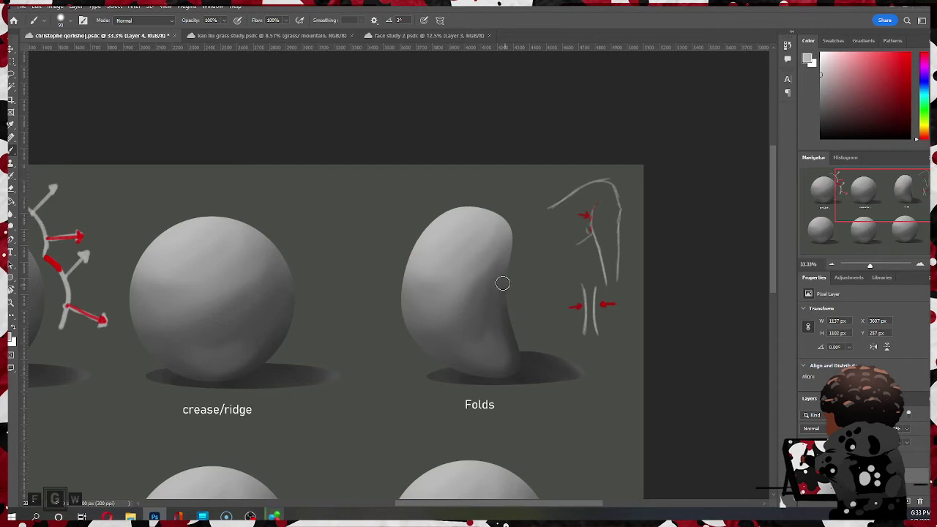
left_click(864, 460)
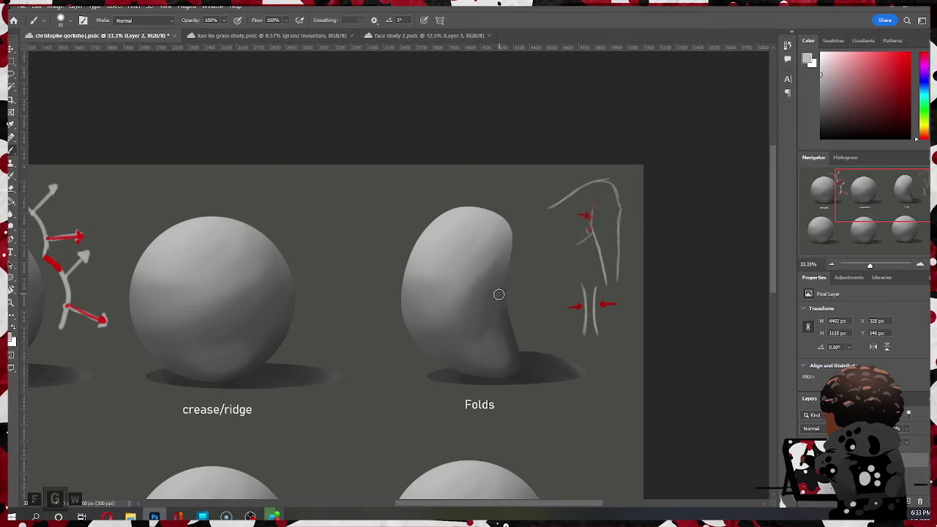
left_click_drag(497, 297, 483, 313)
key("ctrl+z")
key("ctrl+z")
key("ctrl+z")
key("bracketright")
mouse_move(500, 293)
left_mouse_down()
mouse_move(475, 325)
mouse_move(497, 295)
left_mouse_up()
Step: Sample dark grey from the form's lower shadow and paint around the highlight to narrow it into a thin fold
left_click(503, 370, "alt")
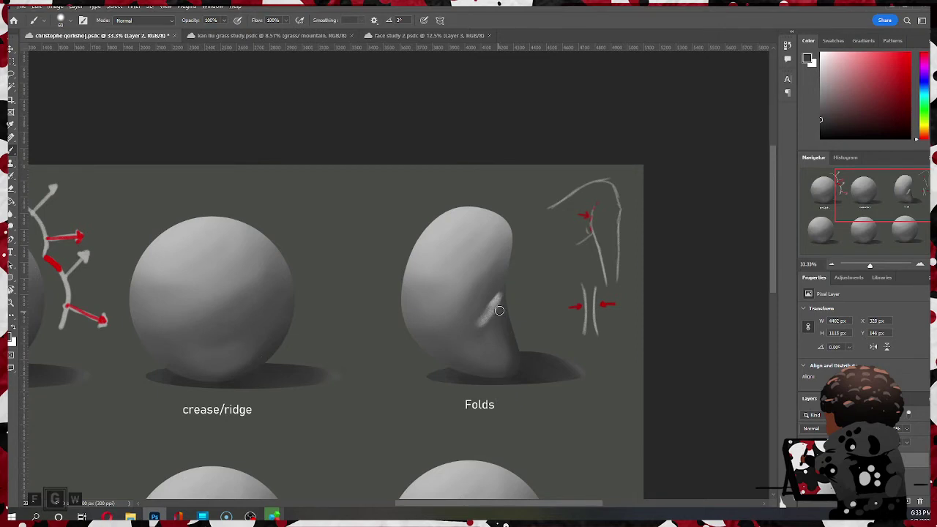
key("]")
key("]")
key("]")
mouse_move(476, 328)
left_mouse_down()
mouse_move(498, 308)
mouse_move(476, 327)
mouse_move(503, 297)
mouse_move(485, 314)
left_mouse_up()
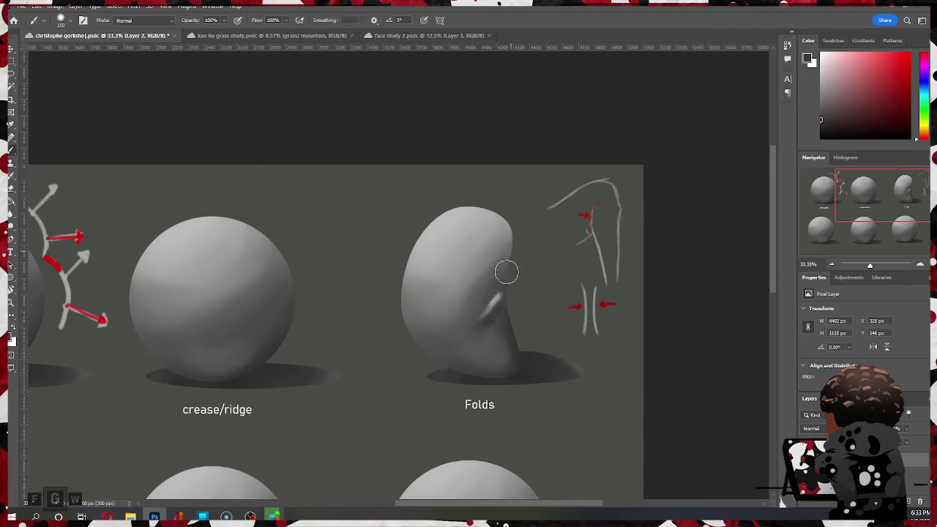
mouse_move(507, 272)
left_mouse_down()
mouse_move(489, 315)
mouse_move(496, 285)
mouse_move(469, 322)
mouse_move(502, 274)
mouse_move(505, 324)
mouse_move(495, 322)
mouse_move(504, 285)
mouse_move(493, 349)
mouse_move(497, 316)
left_mouse_up()
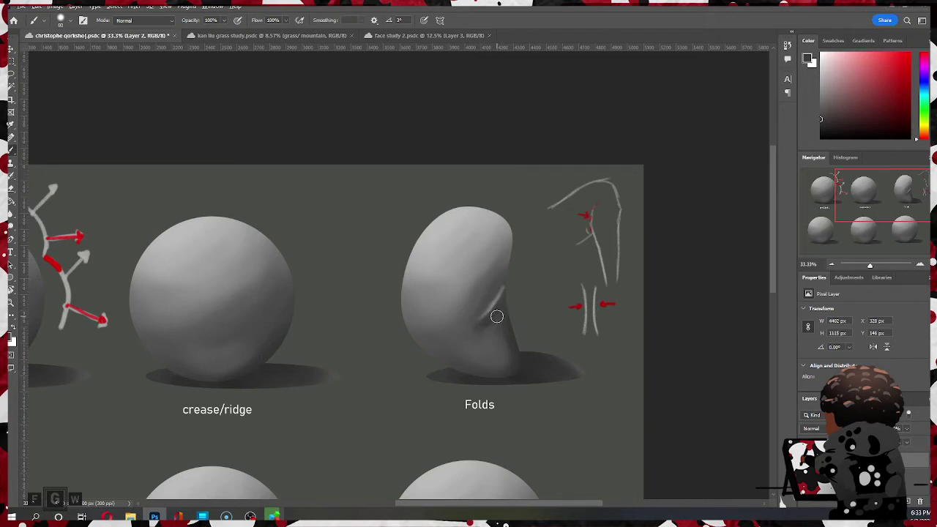
Step: Enlarge the brush to 150 px and soften the dark shading along the diagonal fold
key("alt+d")
key("Escape")
key("bracketright")
key("bracketright")
key("bracketright")
key("bracketright")
mouse_move(508, 286)
left_mouse_down()
mouse_move(497, 308)
mouse_move(472, 323)
left_mouse_up()
Step: Brighten the fold with light grey sampled from the top lobe, and shade above it with sampled dark grey at 250 px
left_click(480, 230, "alt")
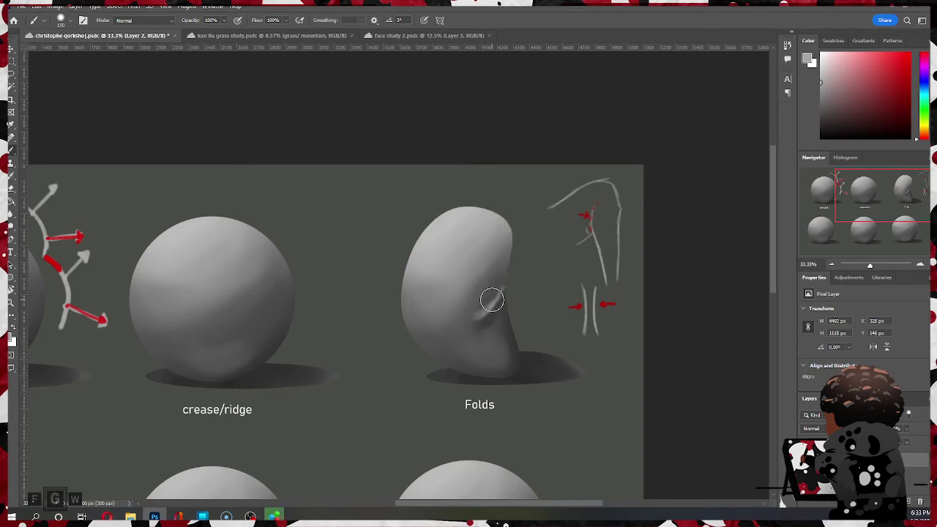
key("bracketright")
key("bracketright")
key("bracketright")
left_click_drag(494, 296, 471, 316)
left_click(491, 289, "alt")
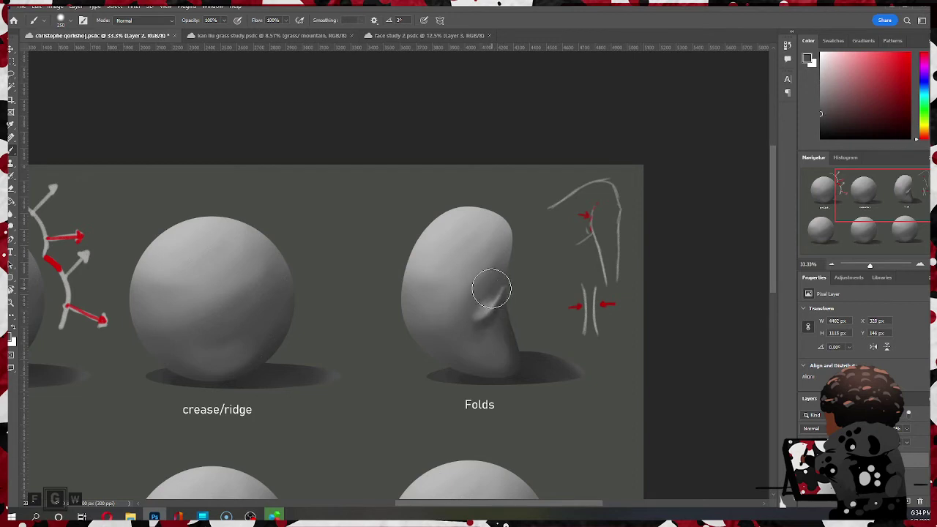
left_click_drag(495, 284, 470, 306)
left_click_drag(500, 276, 494, 288)
Step: Sample greys around the diagonal fold on the Folds form and repaint its light ridge with a smaller brush
left_click(494, 325, "alt")
key("bracketleft")
key("bracketleft")
key("bracketleft")
key("bracketleft")
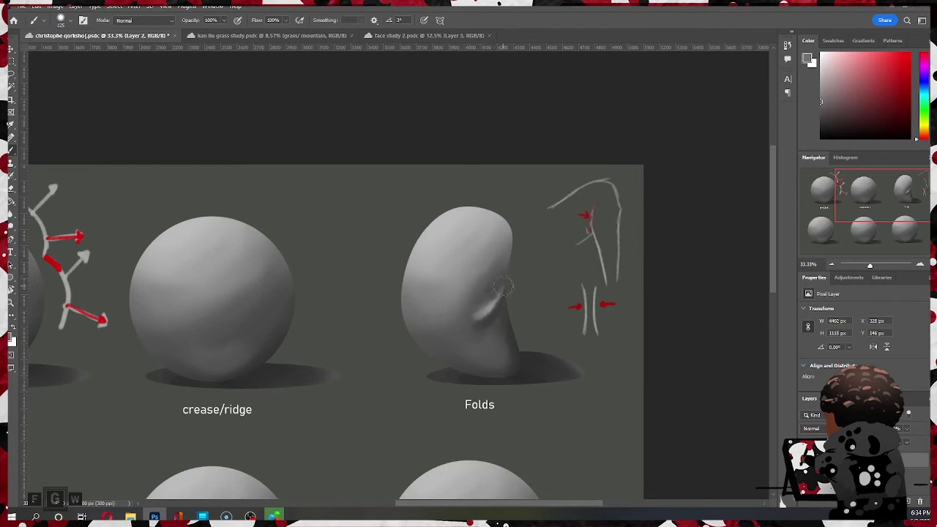
key("bracketleft")
key("bracketleft")
key("bracketleft")
key("bracketleft")
key("bracketleft")
key("bracketleft")
left_click(486, 308, "alt")
key("bracketright")
left_click_drag(478, 315, 490, 304)
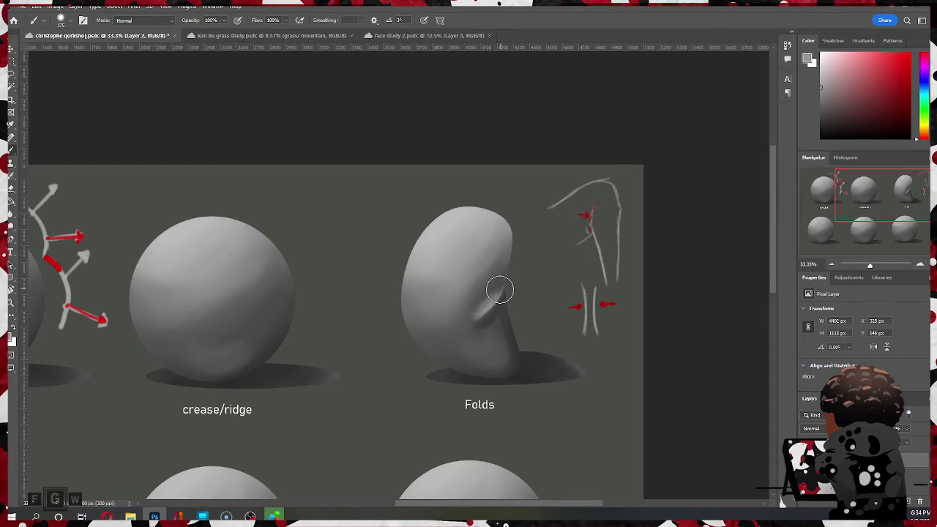
Step: Enlarge the brush to 300 px and blend the area above the fold with grey sampled beside it
key("bracketright")
key("bracketright")
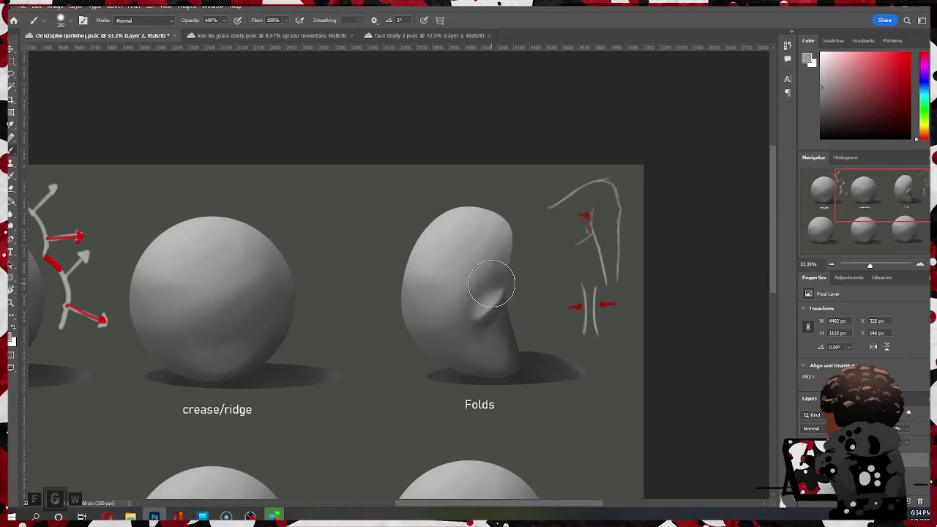
left_click(470, 299, "alt")
left_click_drag(469, 307, 493, 279)
mouse_move(469, 309)
left_mouse_down()
mouse_move(496, 281)
mouse_move(474, 311)
mouse_move(496, 290)
mouse_move(488, 302)
mouse_move(462, 317)
mouse_move(502, 275)
mouse_move(485, 299)
mouse_move(493, 276)
mouse_move(497, 295)
mouse_move(463, 321)
mouse_move(499, 288)
mouse_move(473, 316)
mouse_move(493, 297)
left_mouse_up()
left_click(500, 296, "alt")
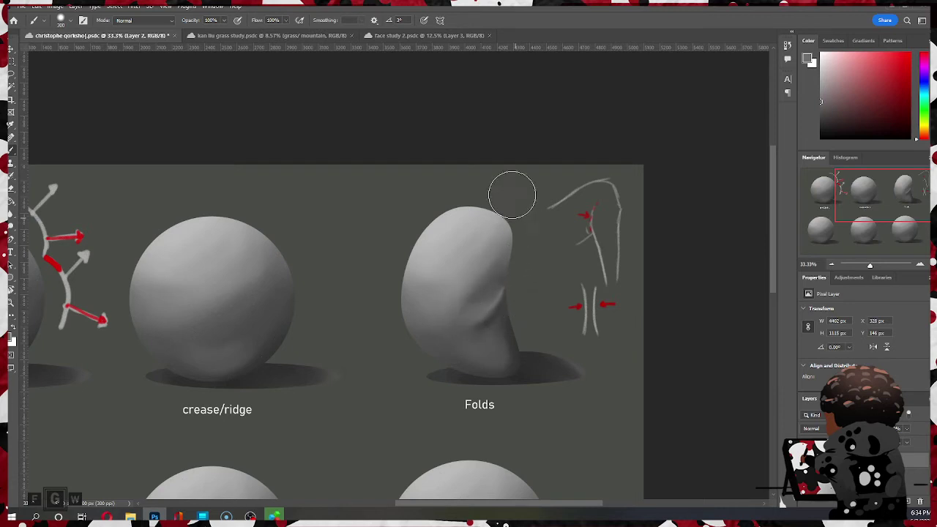
Step: Sample dark grey from below the fold and shade along its underside at 300 px
key("alt")
left_click(489, 321, "alt")
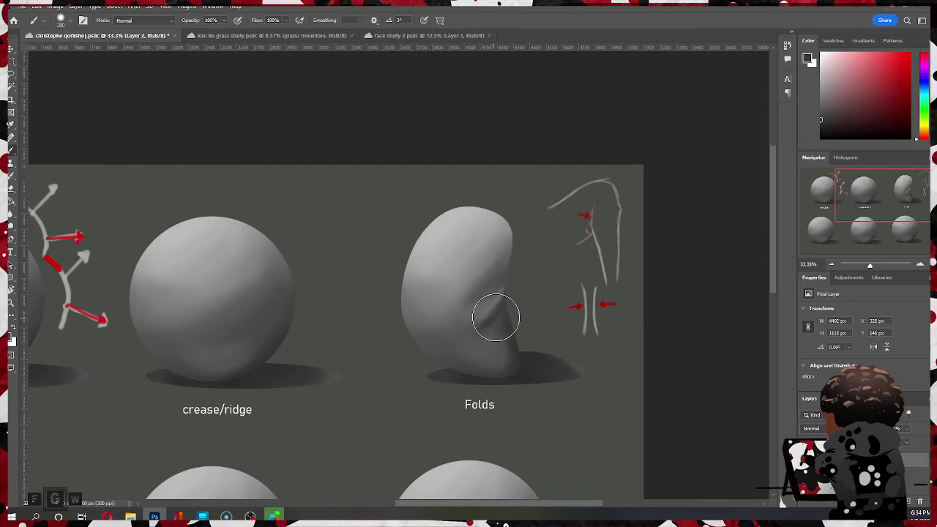
left_click_drag(495, 316, 477, 333)
Step: Reduce the brush to 90 px and paint a second thin fold below the first with grey sampled from the ridge
left_click(499, 298, "alt")
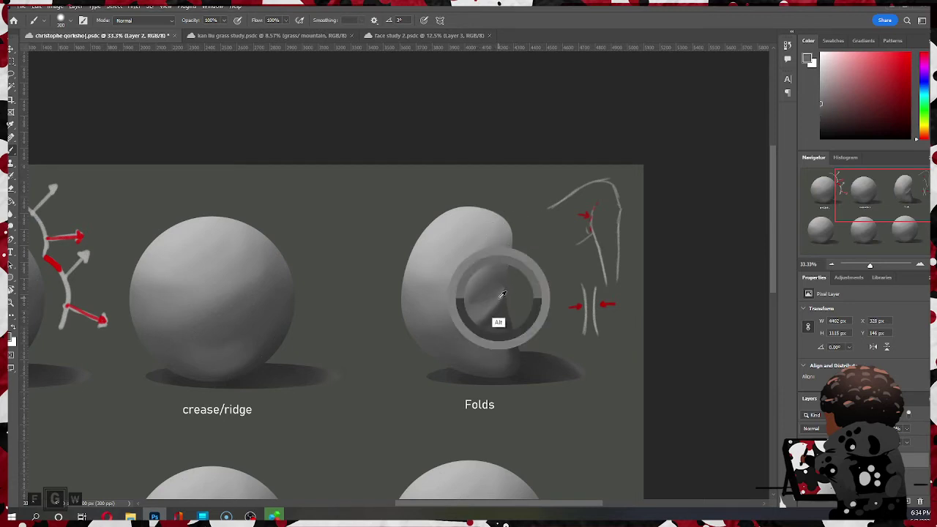
key("bracketleft")
key("bracketleft")
key("bracketleft")
key("bracketleft")
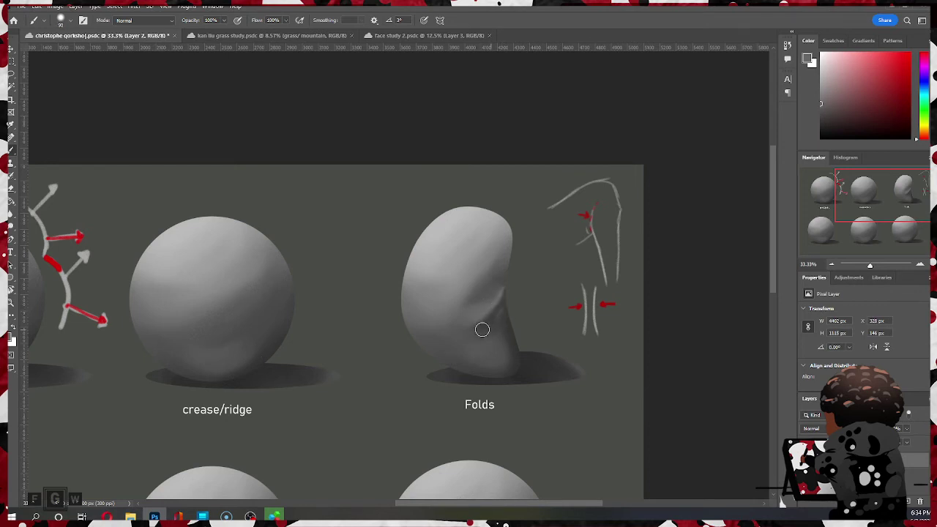
mouse_move(482, 329)
left_mouse_down()
mouse_move(499, 312)
mouse_move(476, 324)
mouse_move(499, 305)
left_mouse_up()
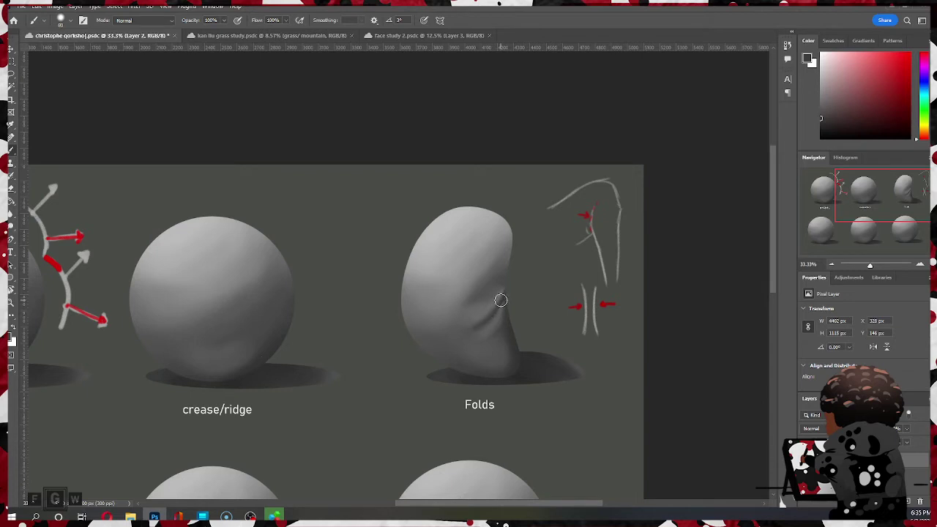
Step: Darken the creases between the two folds and along the underside of the lower one
left_click_drag(480, 319, 496, 303)
left_click_drag(491, 312, 500, 293)
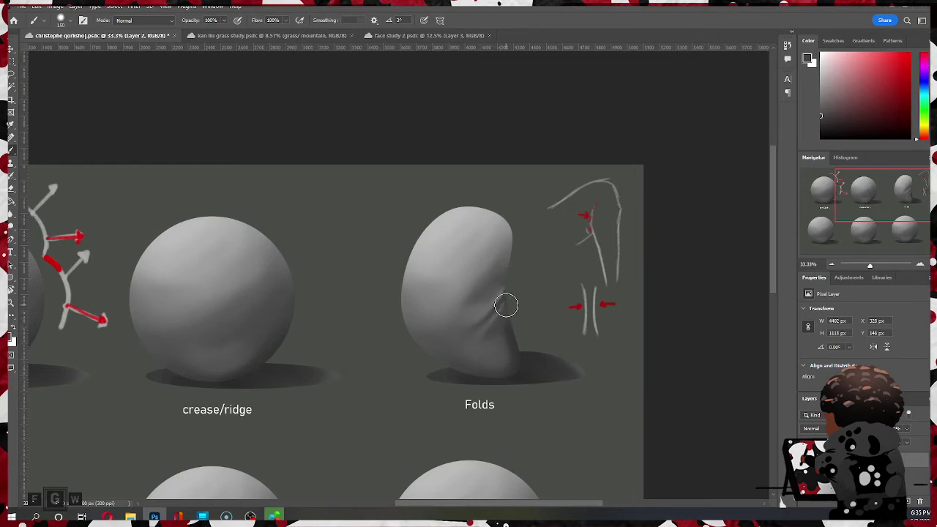
left_click_drag(501, 313, 489, 326)
Step: Sample dark grey from the form's base and paint a fine crease between the folds with a 50 px brush
key("bracketleft")
key("bracketleft")
left_click(509, 371, "alt")
left_click(477, 372, "alt")
left_click(454, 377, "alt")
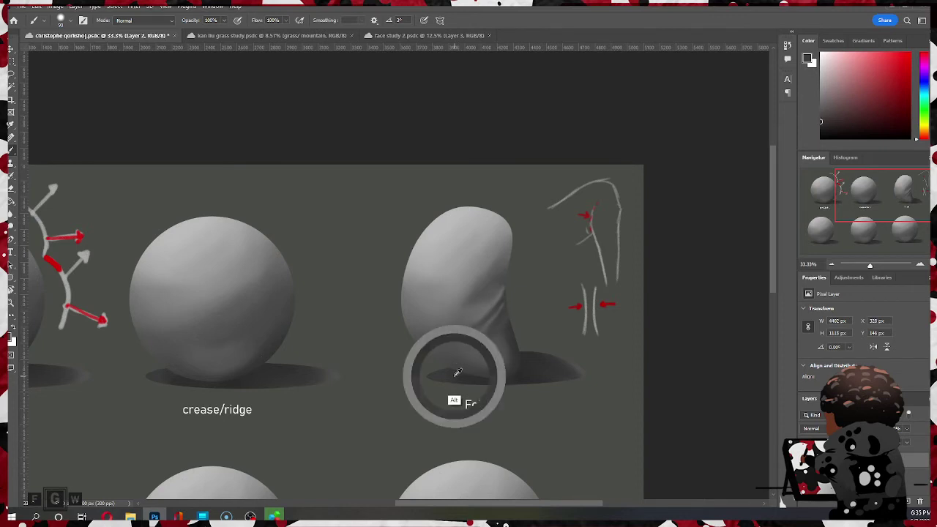
left_click(513, 365, "alt")
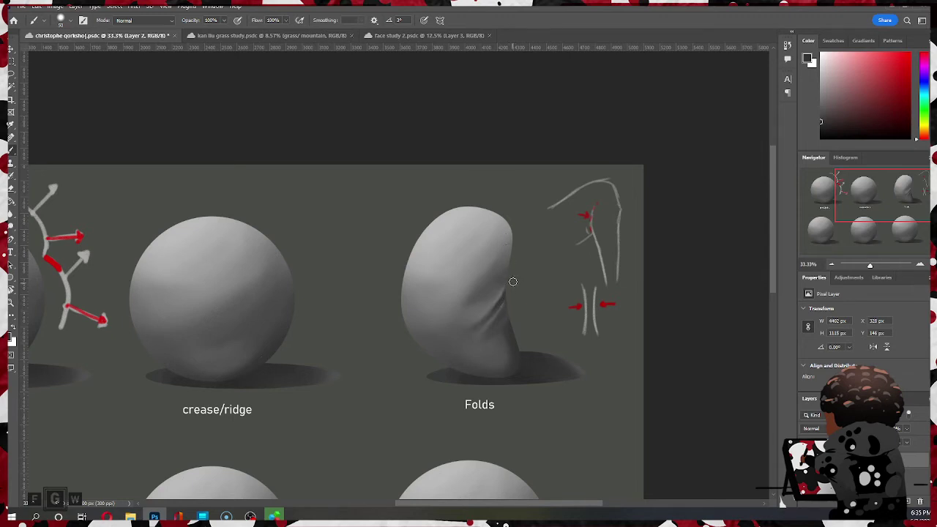
key("ctrl")
mouse_move(497, 306)
left_mouse_down()
mouse_move(481, 322)
mouse_move(493, 310)
mouse_move(478, 314)
mouse_move(481, 322)
left_mouse_up()
Step: Extend the crease to the pinched edge with a larger brush and blend its upper side using sampled grey
key("bracketright")
key("bracketright")
left_click_drag(490, 313, 506, 285)
left_click(493, 301, "alt")
mouse_move(494, 300)
left_mouse_down()
mouse_move(474, 318)
mouse_move(493, 295)
mouse_move(484, 303)
left_mouse_up()
Step: Enlarge the brush to 150 px and soften the shading above the folds with grey sampled there
left_click(480, 291, "alt")
key("bracketright")
key("bracketright")
key("bracketright")
mouse_move(473, 302)
left_mouse_down()
mouse_move(498, 274)
mouse_move(462, 314)
mouse_move(500, 262)
mouse_move(491, 293)
left_mouse_up()
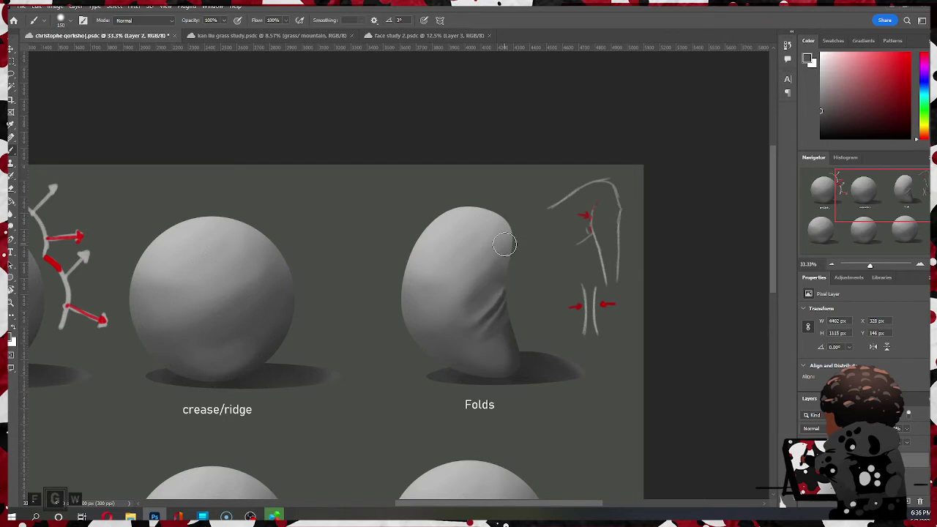
Step: Lasso the painted folds on the Folds form and cut them to a new layer
key("l")
mouse_move(512, 277)
left_mouse_down()
mouse_move(455, 293)
mouse_move(457, 334)
mouse_move(526, 357)
mouse_move(536, 323)
mouse_move(514, 278)
left_mouse_up()
right_click(512, 307)
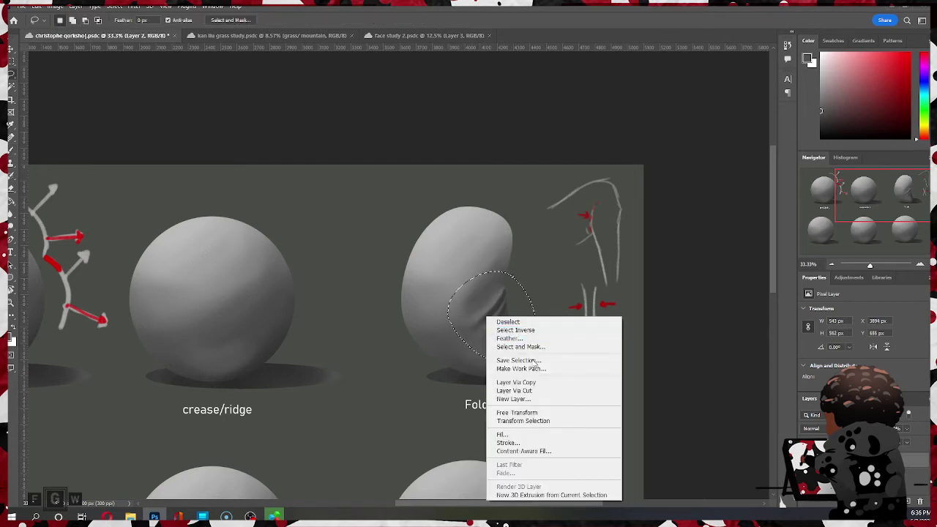
left_click(533, 390)
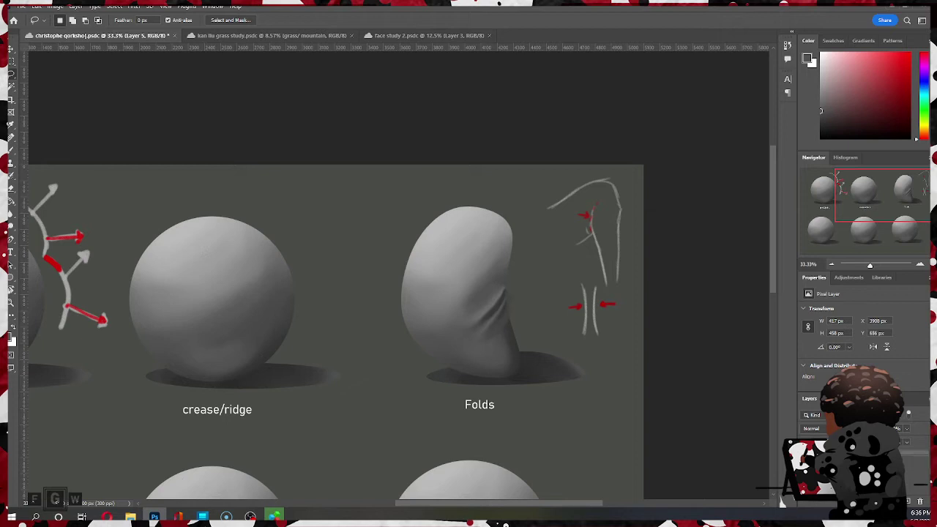
Step: Clip Layer 2 so its crease/ridge shading stays within the spheres
key("ctrl+z")
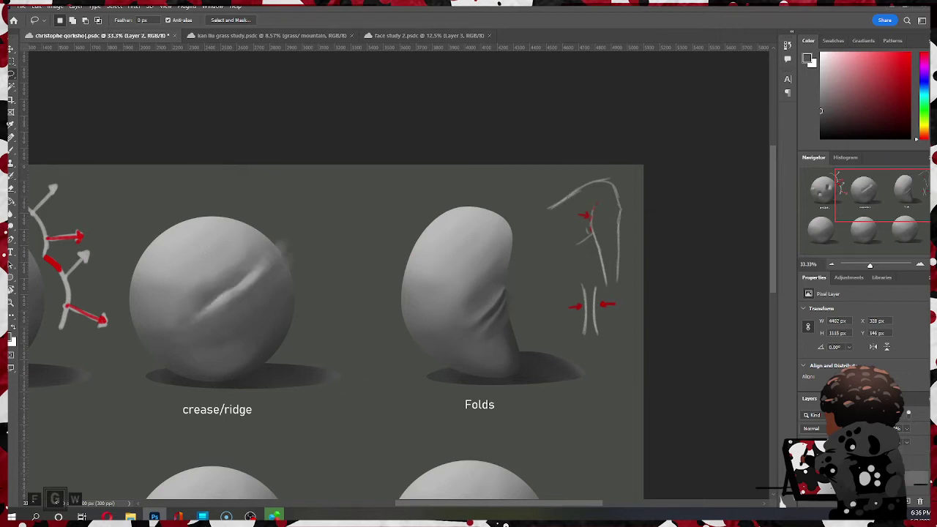
right_click(798, 482)
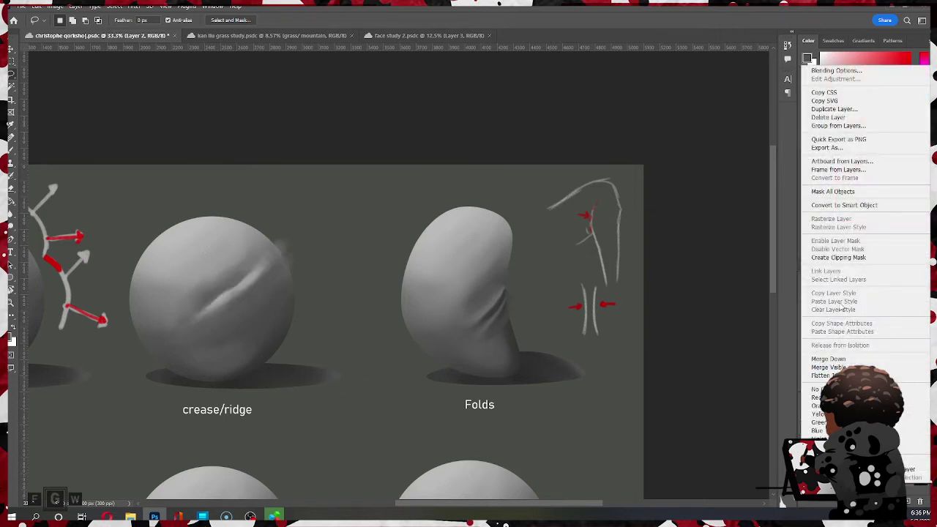
left_click(832, 257)
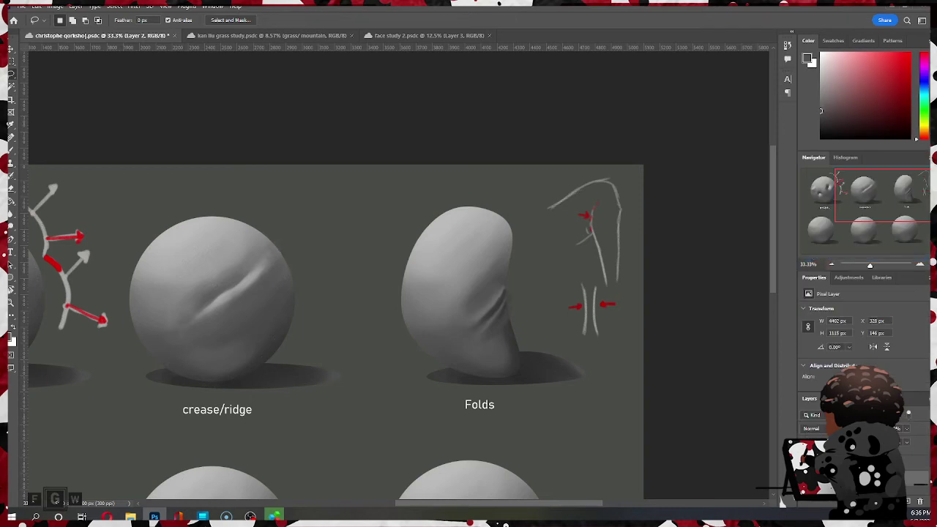
Step: Release Layer 4, the bean-shaped form, from its clipping mask and open the options for the selected layers
left_click(841, 489)
right_click(842, 464)
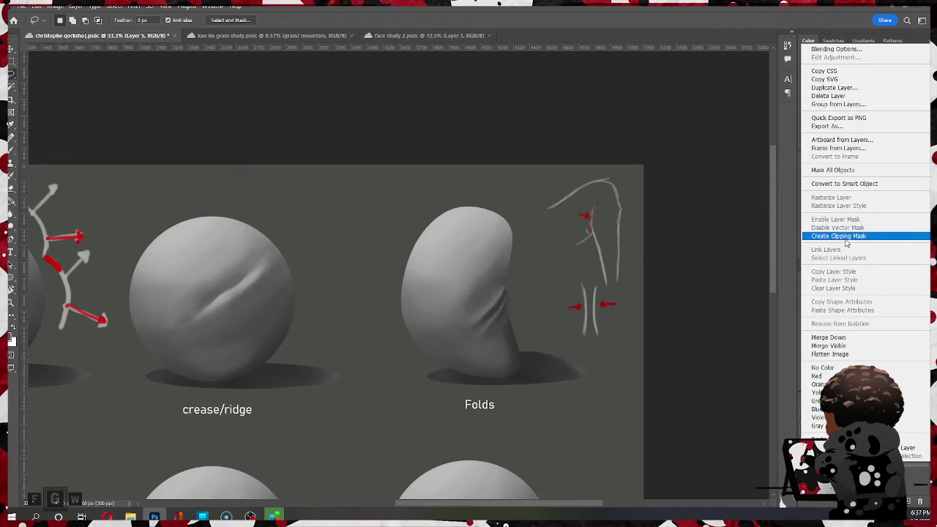
left_click(740, 319)
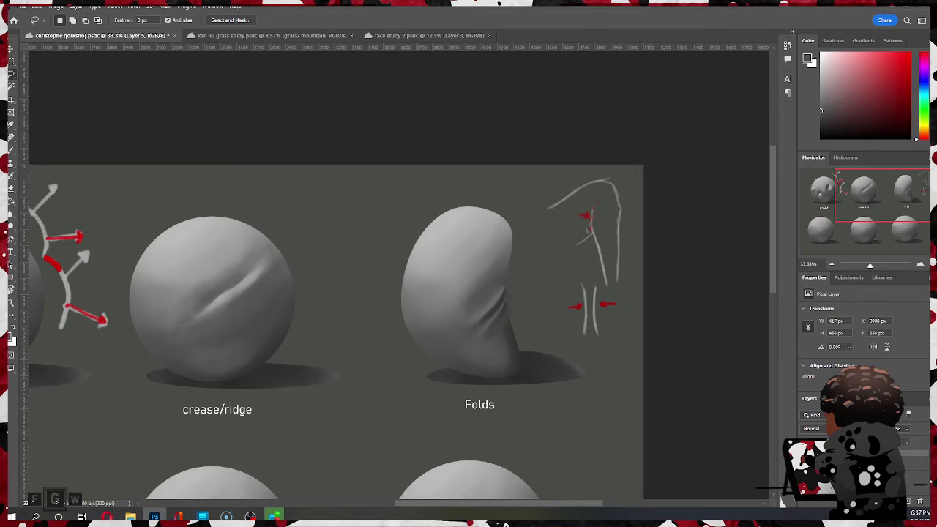
key("Delete")
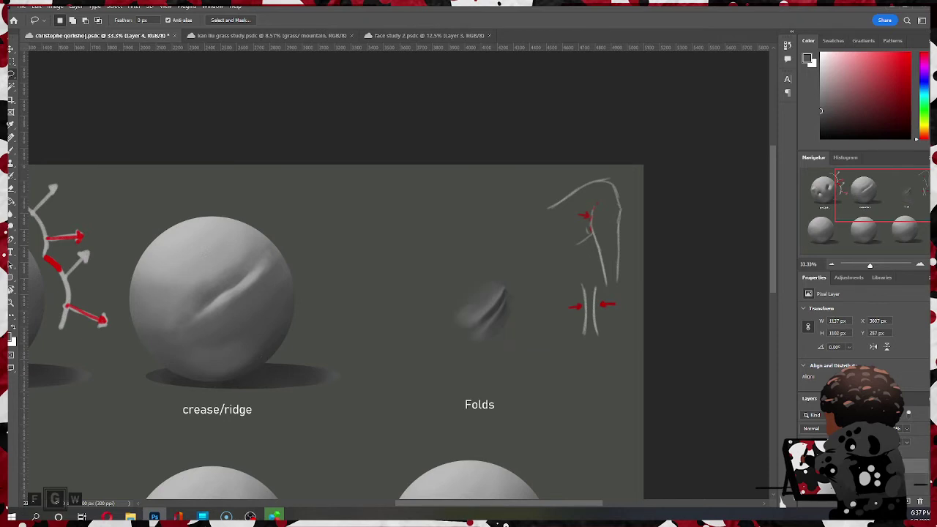
right_click(834, 467)
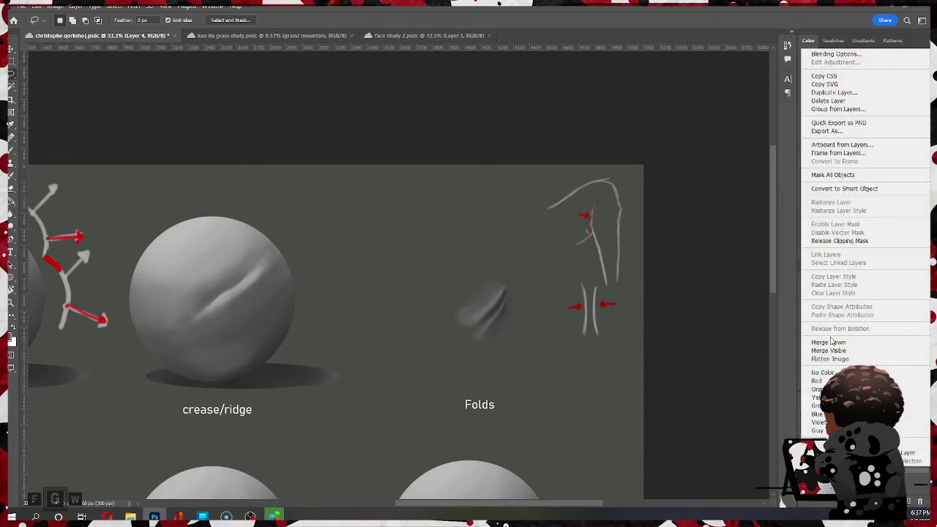
left_click(829, 241)
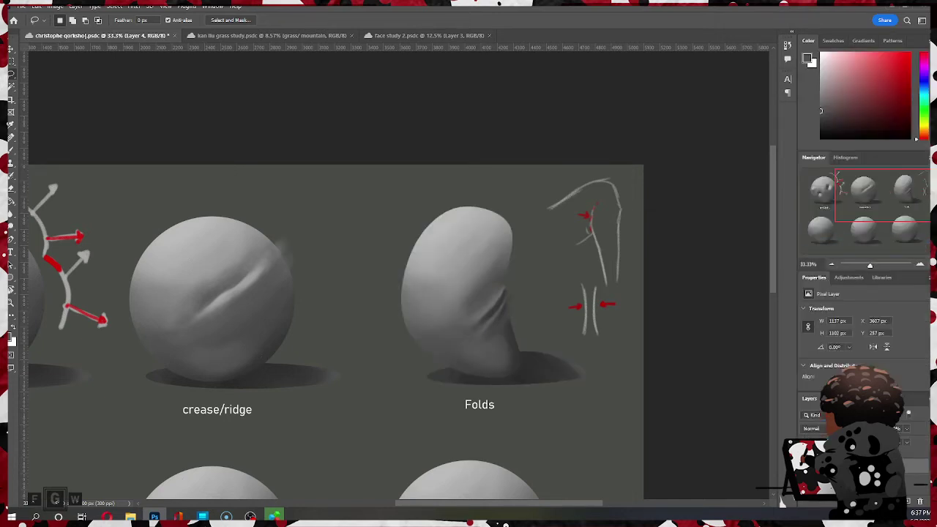
right_click(834, 450)
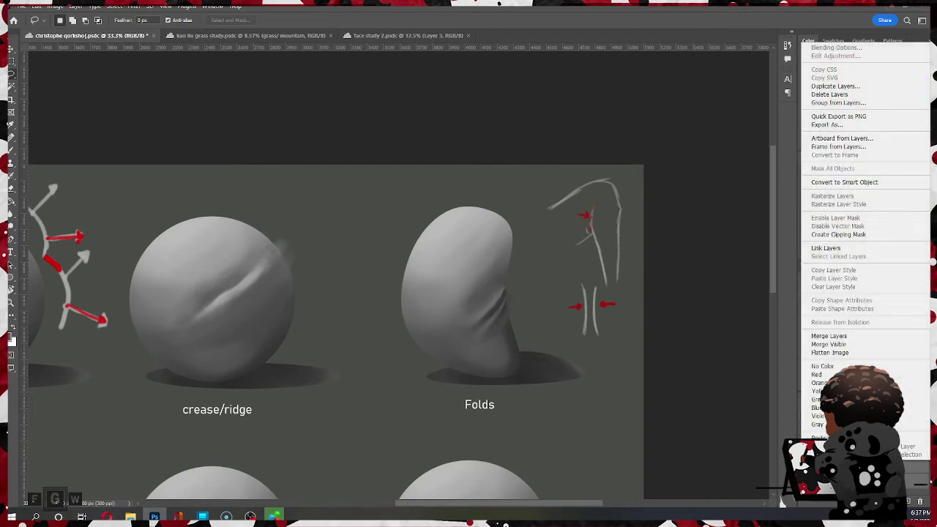
Step: Merge the selected shading layers into one layer and clip it to the layer below
left_click(829, 336)
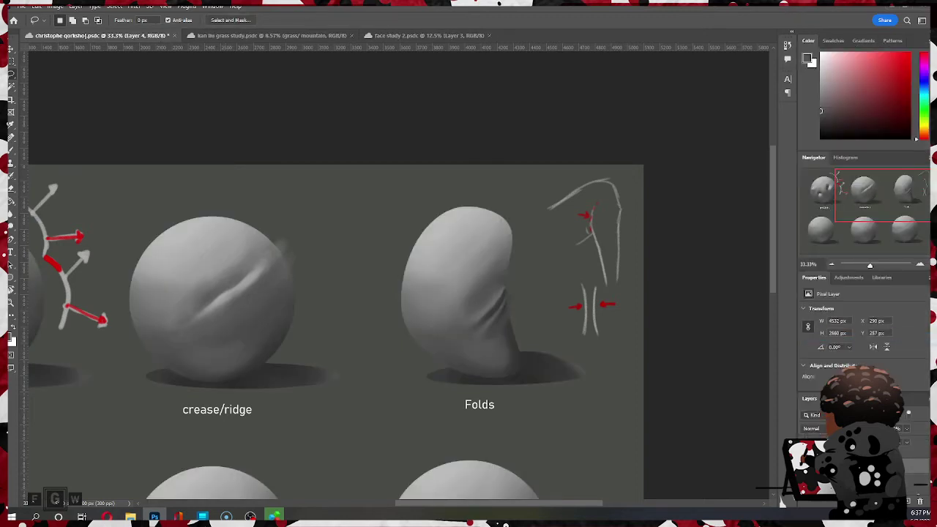
left_click(864, 479)
left_click(863, 464)
left_click(863, 478)
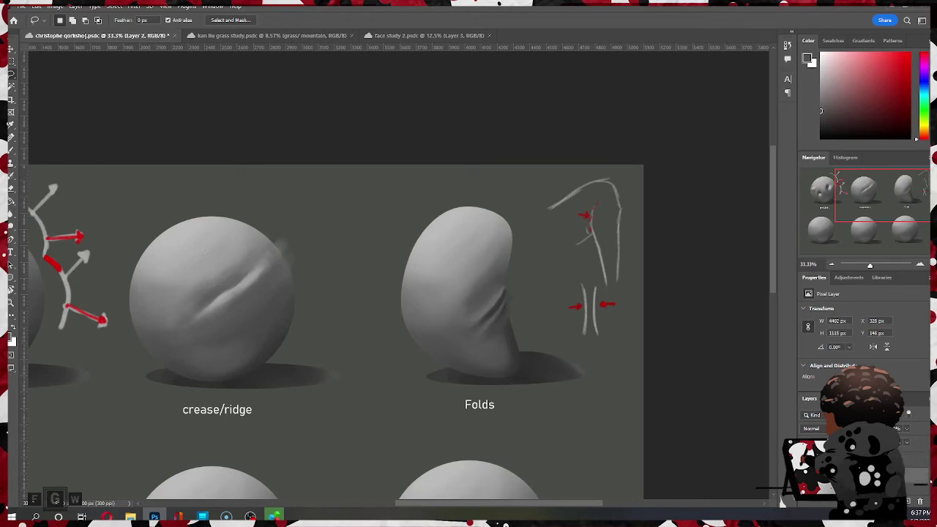
left_click(863, 461, "shift")
right_click(841, 461)
left_click(829, 335)
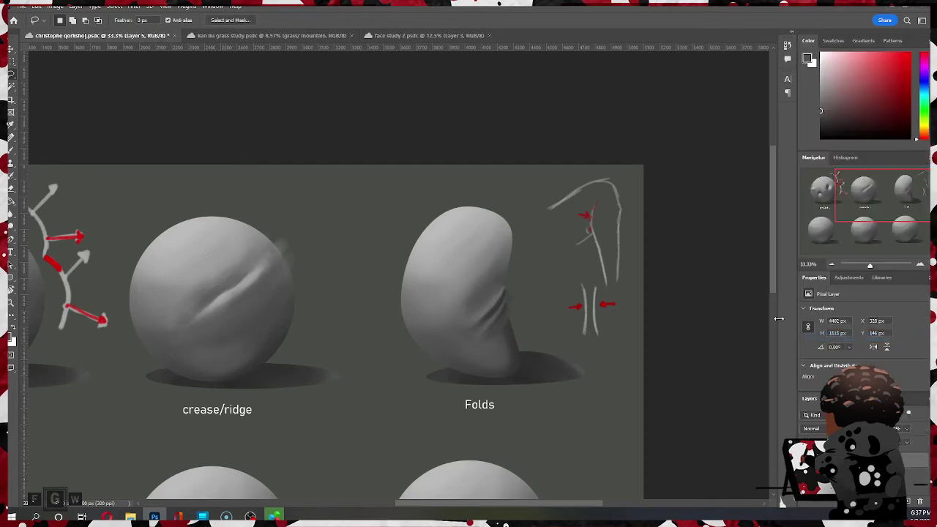
right_click(852, 458)
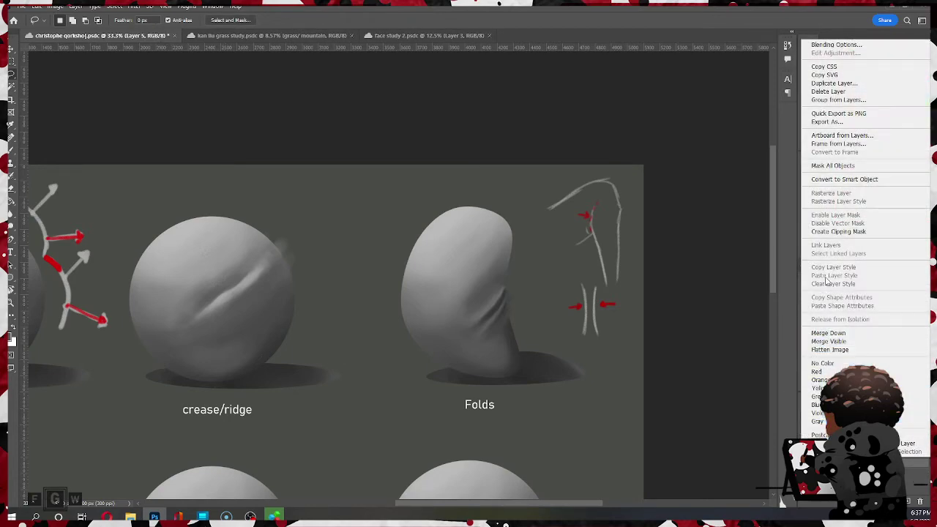
left_click(832, 232)
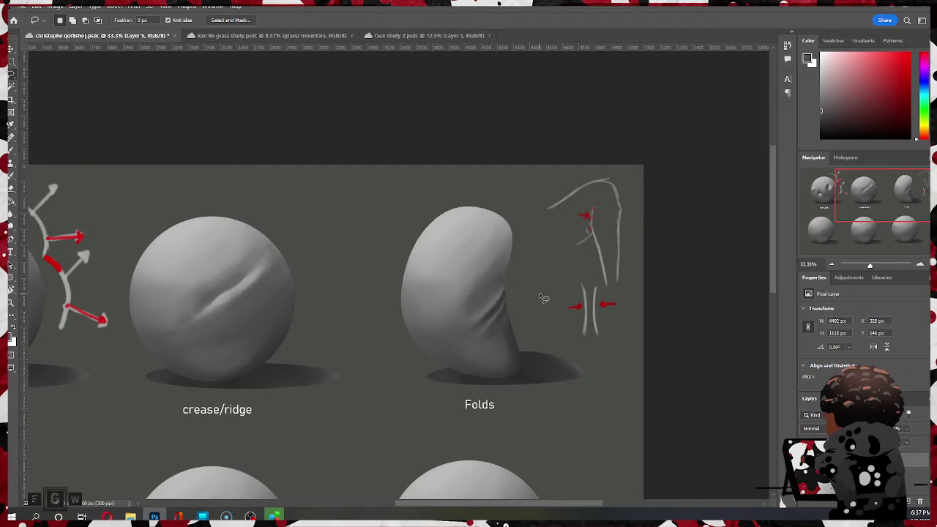
Step: Soften the upper part of the bean form's fold with a 200 px brush and grays sampled around the bend
key("b")
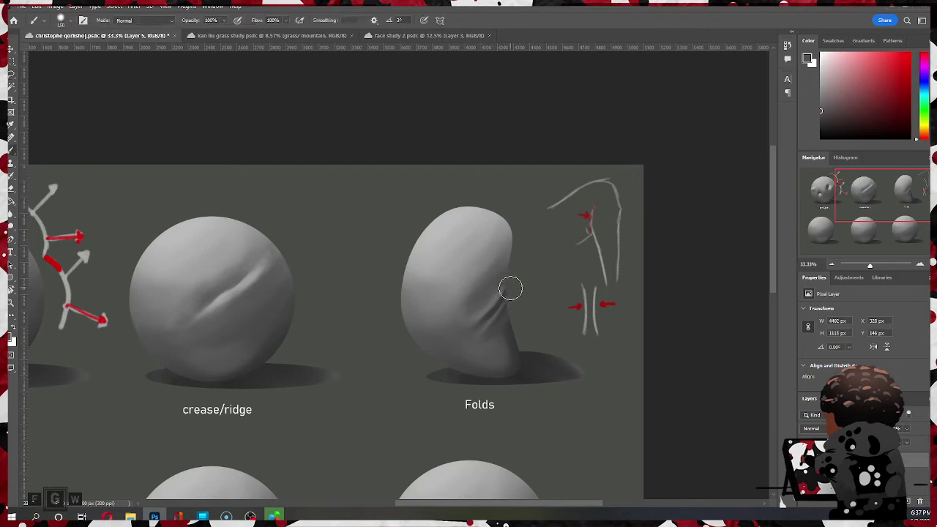
left_click(495, 302, "alt")
key("bracketright")
key("bracketright")
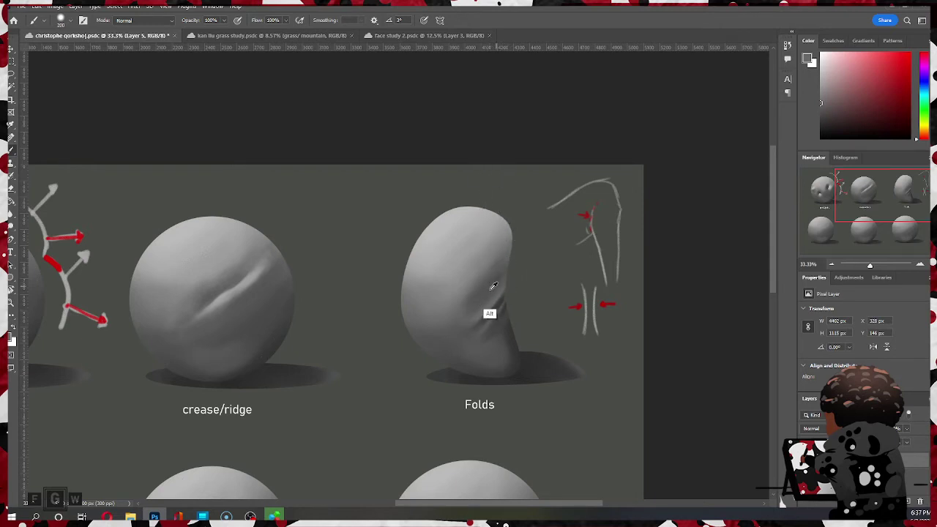
left_click(487, 294, "alt")
mouse_move(487, 295)
left_mouse_down()
mouse_move(504, 257)
mouse_move(491, 284)
left_mouse_up()
Step: Blend the middle of the fold into the bean form with sampled grays, enlarging the brush to 300 px
left_click(498, 296, "alt")
left_click(481, 319, "alt")
left_click_drag(490, 297, 476, 312)
left_click(497, 299, "alt")
key("bracketright")
mouse_move(497, 294)
left_mouse_down()
mouse_move(483, 307)
mouse_move(493, 305)
left_mouse_up()
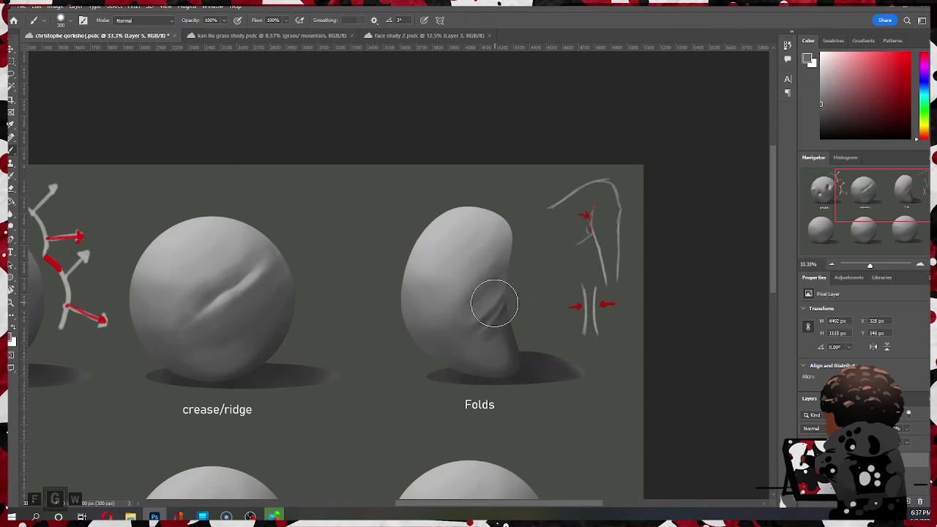
Step: Deepen the fold's crease line with a smaller brush in the dark gray sampled from the crease
left_click(485, 318, "alt")
key("bracketleft")
key("bracketleft")
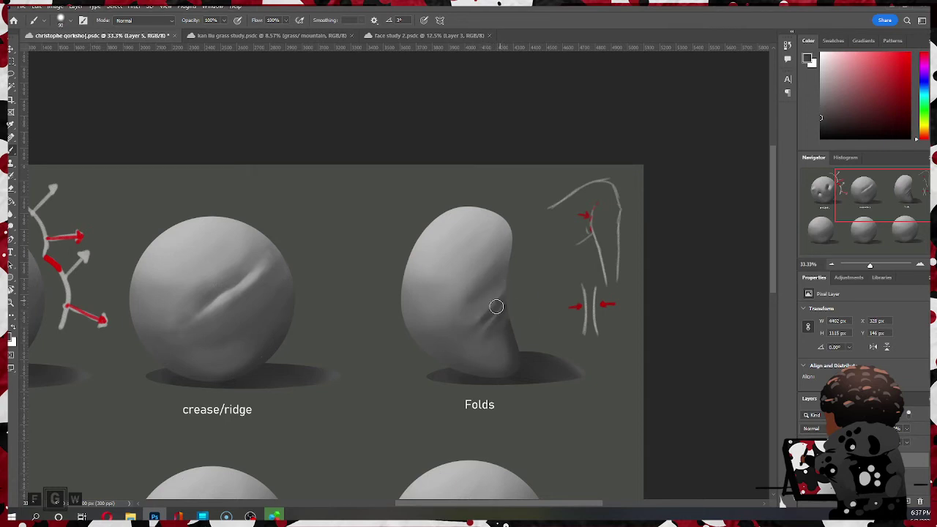
Step: Brush a soft highlight along the fold in the light gray sampled from the upper part of the bean form
left_click(458, 228, "alt")
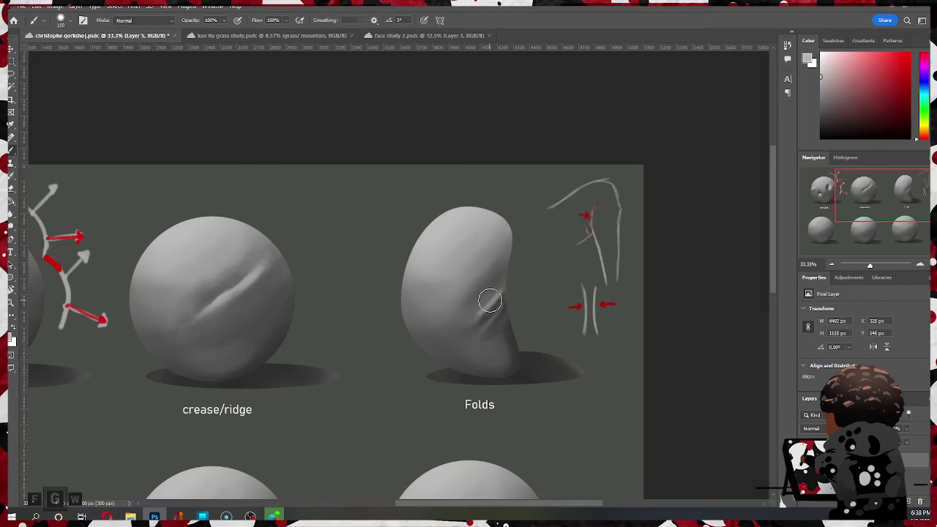
mouse_move(485, 305)
left_mouse_down()
mouse_move(462, 322)
mouse_move(481, 306)
left_mouse_up()
key("ctrl+z")
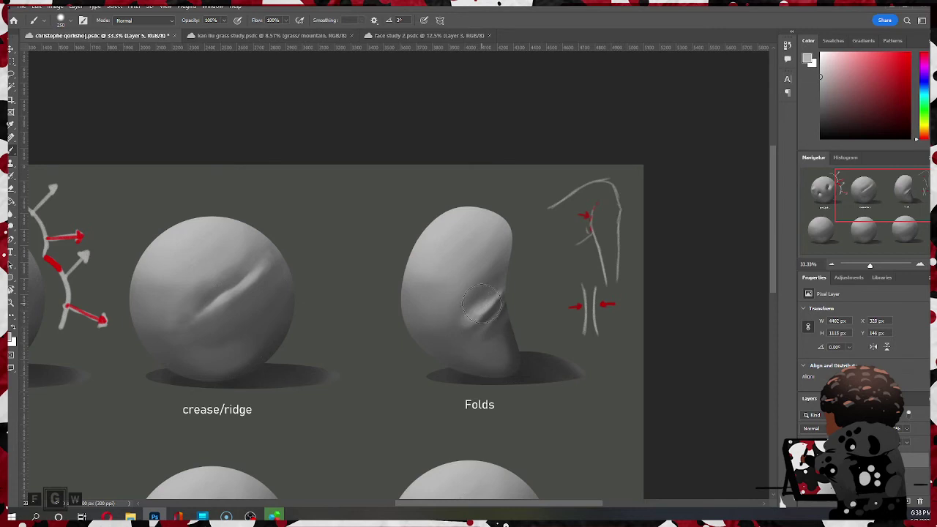
key("ctrl+z")
key("bracketright")
key("bracketright")
key("bracketright")
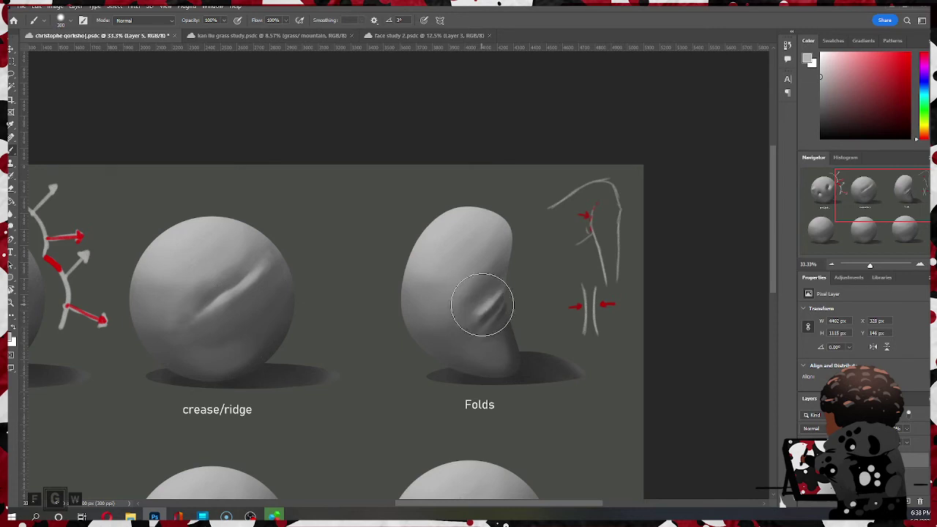
key("bracketleft")
key("bracketleft")
key("ctrl+z")
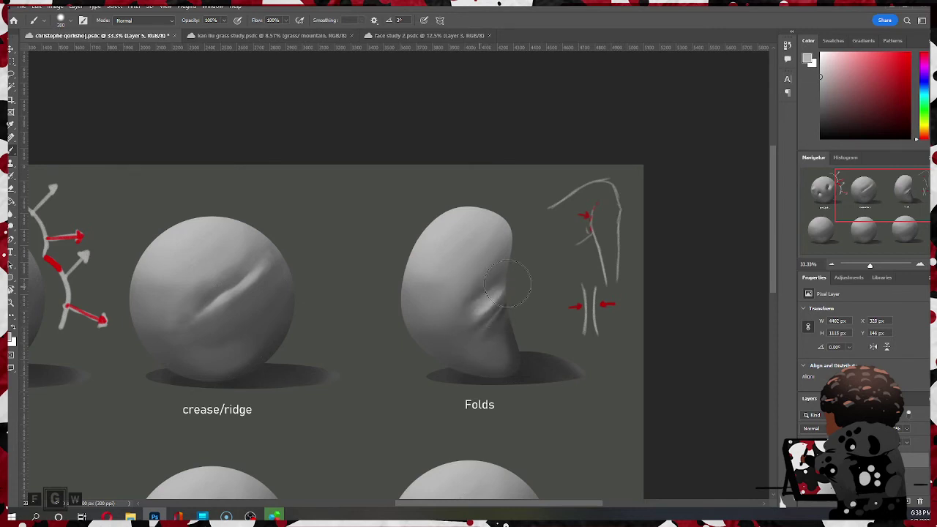
Step: Blend the fold's highlight into the bend with a gray sampled just above it and a larger brush
left_click(496, 277, "alt")
mouse_move(496, 281)
left_mouse_down()
mouse_move(468, 303)
mouse_move(504, 266)
mouse_move(460, 312)
mouse_move(501, 266)
mouse_move(462, 324)
left_mouse_up()
key("bracketright")
key("bracketright")
key("bracketright")
key("bracketright")
left_click_drag(519, 276, 490, 305)
Step: Sharpen the diagonal creases at the bend with a small brush and grays sampled from the fold and base
left_click(495, 299, "alt")
key("bracketleft")
key("bracketleft")
key("bracketleft")
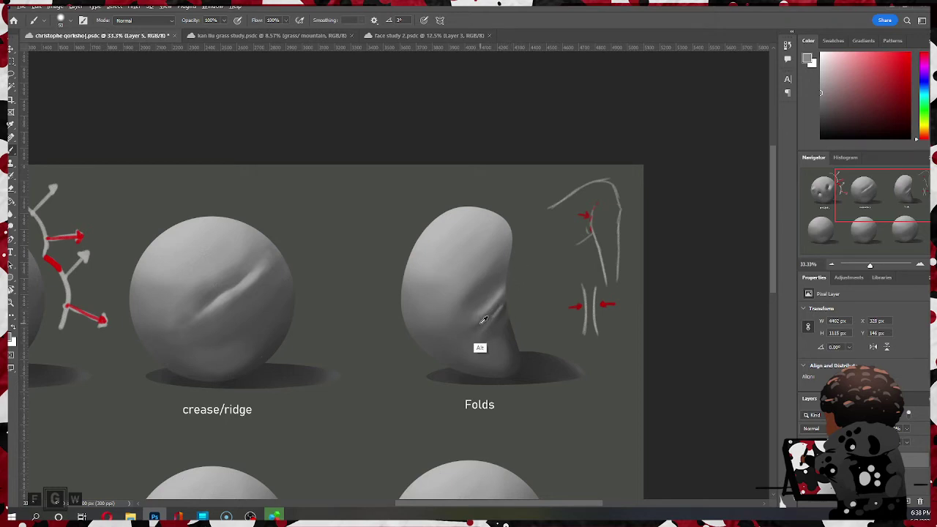
left_click(479, 345, "alt")
left_click(470, 377, "alt")
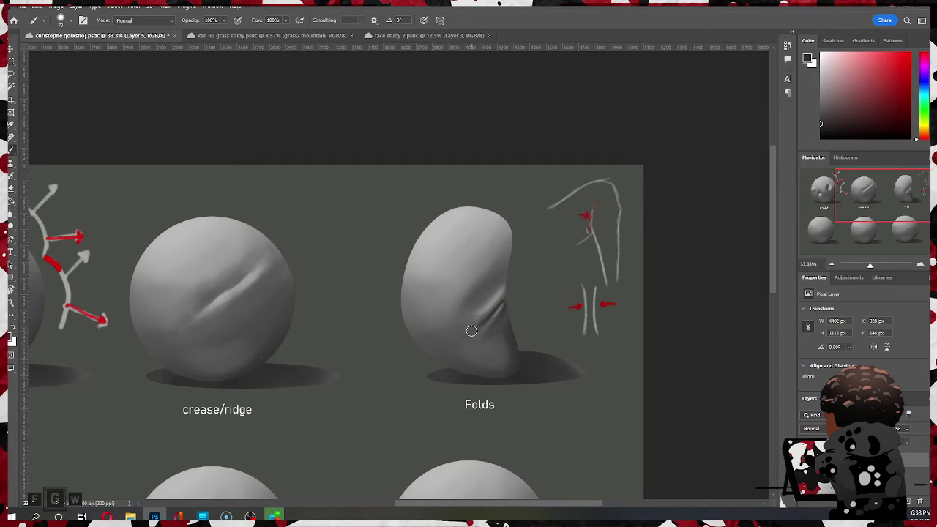
Step: Darken the hollow beneath the fold in the shadow gray from the form's base, redoing the broad stroke with a smaller brush
key("bracketright")
key("bracketright")
key("bracketright")
key("bracketright")
mouse_move(472, 327)
left_mouse_down()
mouse_move(518, 241)
mouse_move(505, 185)
mouse_move(481, 304)
mouse_move(509, 277)
mouse_move(469, 330)
mouse_move(499, 302)
mouse_move(463, 335)
mouse_move(498, 294)
left_mouse_up()
key("bracketright")
key("ctrl+z")
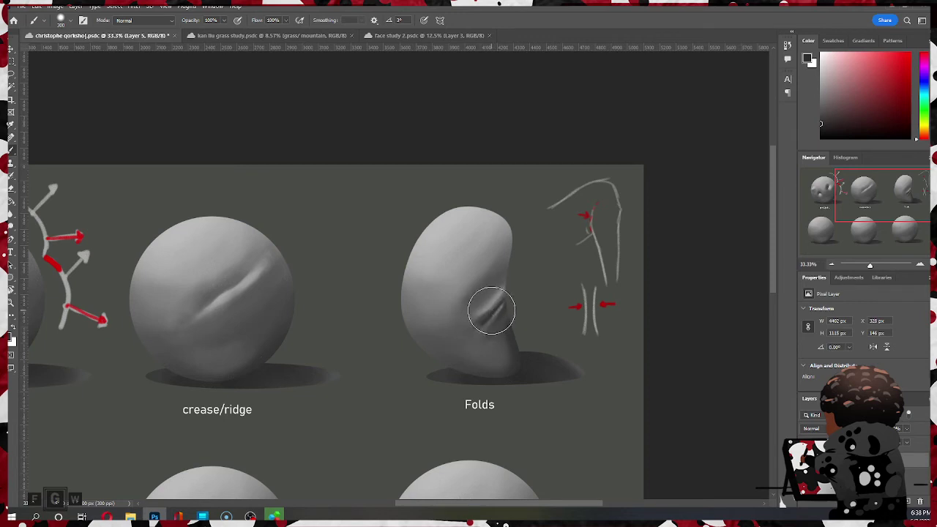
key("bracketleft")
key("bracketleft")
key("bracketleft")
mouse_move(472, 331)
left_mouse_down()
mouse_move(507, 290)
mouse_move(489, 311)
mouse_move(506, 290)
mouse_move(479, 315)
left_mouse_up()
Step: Refine the ridge between the creases with a small brush in its sampled mid gray, undoing the last stroke
key("bracketleft")
key("bracketleft")
key("bracketleft")
key("bracketleft")
key("bracketleft")
key("bracketleft")
key("bracketleft")
left_click(486, 307, "alt")
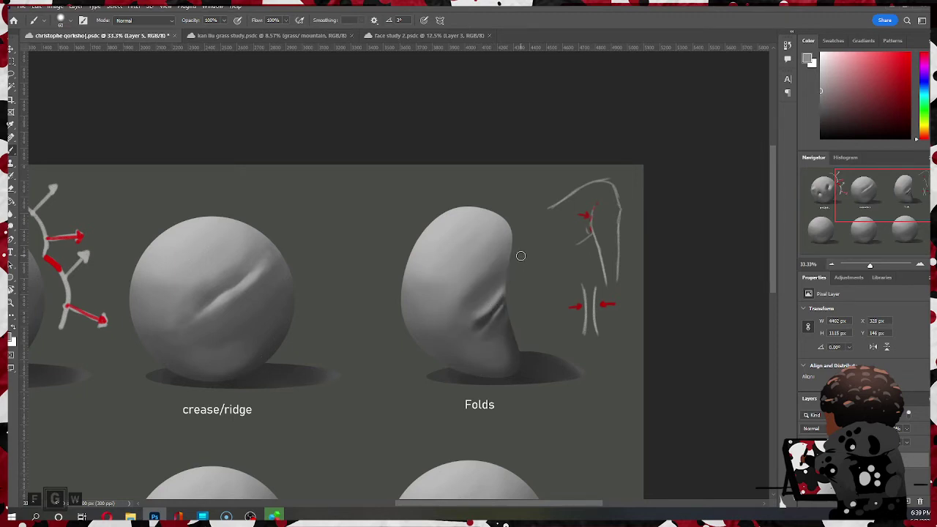
key("ctrl")
key("ctrl")
key("ctrl+z")
Step: Darken the fold's inner end and the concave edge of the bean form with the sampled shadow gray
left_click(483, 312, "alt")
key("bracketright")
key("bracketright")
left_click_drag(485, 310, 477, 316)
mouse_move(504, 286)
left_mouse_down()
mouse_move(484, 322)
mouse_move(509, 281)
mouse_move(480, 313)
mouse_move(479, 340)
mouse_move(462, 327)
mouse_move(493, 310)
mouse_move(479, 323)
mouse_move(485, 341)
mouse_move(473, 324)
mouse_move(481, 322)
mouse_move(471, 329)
mouse_move(502, 303)
left_mouse_up()
key("bracketright")
key("bracketright")
key("bracketright")
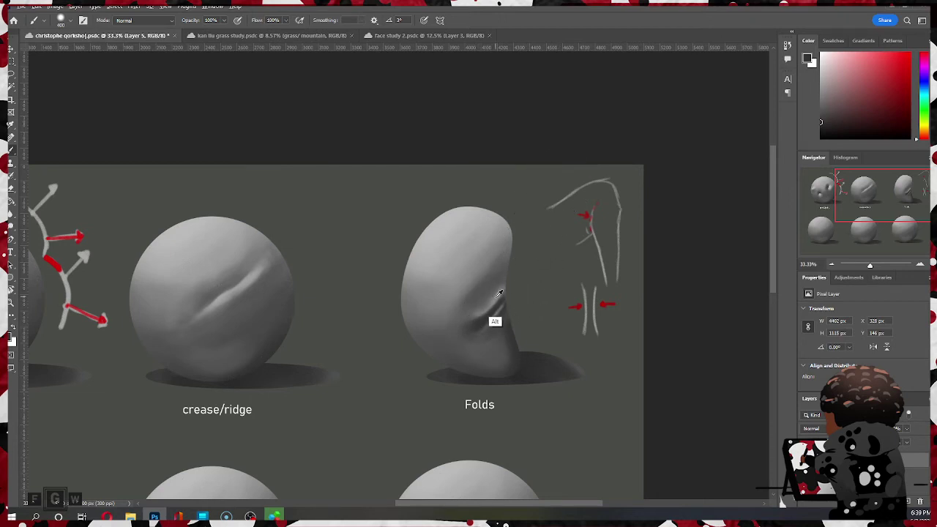
Step: Blend a mid gray sampled from the ridge across the fold, extending it into the bean form's body
left_click(494, 299, "alt")
key("bracketright")
mouse_move(480, 307)
left_mouse_down()
mouse_move(496, 299)
mouse_move(488, 305)
left_mouse_up()
key("bracketleft")
key("bracketleft")
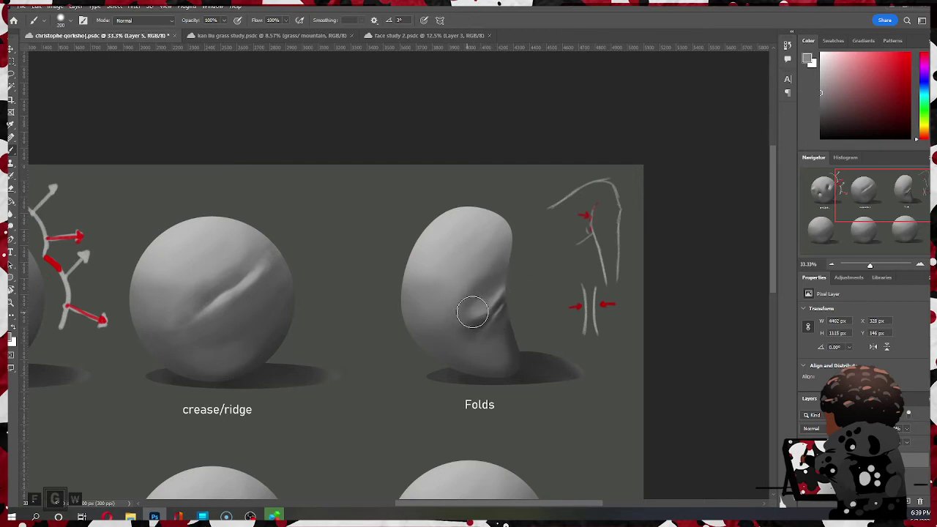
left_click_drag(459, 320, 483, 305)
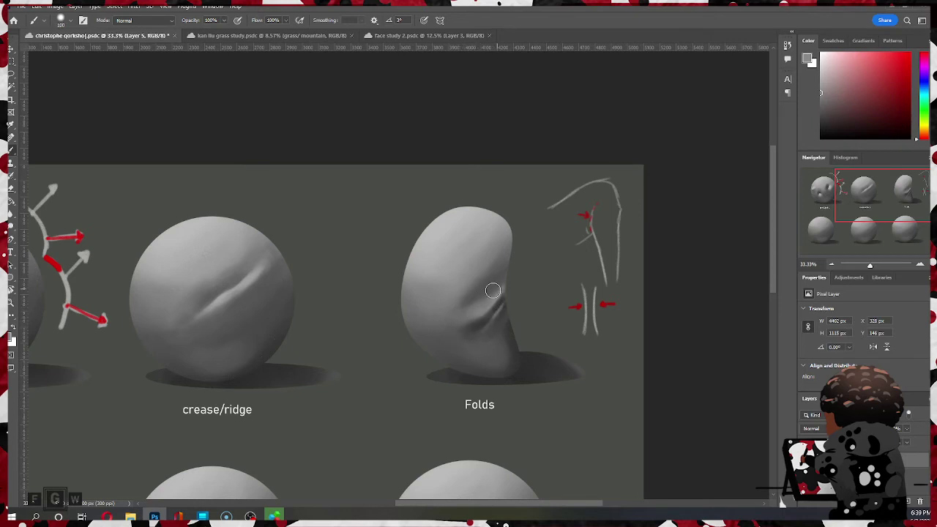
Step: Smooth the transition above the fold with a large soft brush and the gray sampled from that area
left_click(478, 294, "alt")
key("bracketright")
key("bracketright")
key("bracketright")
key("bracketright")
mouse_move(456, 305)
left_mouse_down()
mouse_move(498, 282)
mouse_move(477, 297)
left_mouse_up()
Step: Darken the crease under the fold out to the bean form's edge with sampled grays and a 200 px brush
left_click(480, 301, "alt")
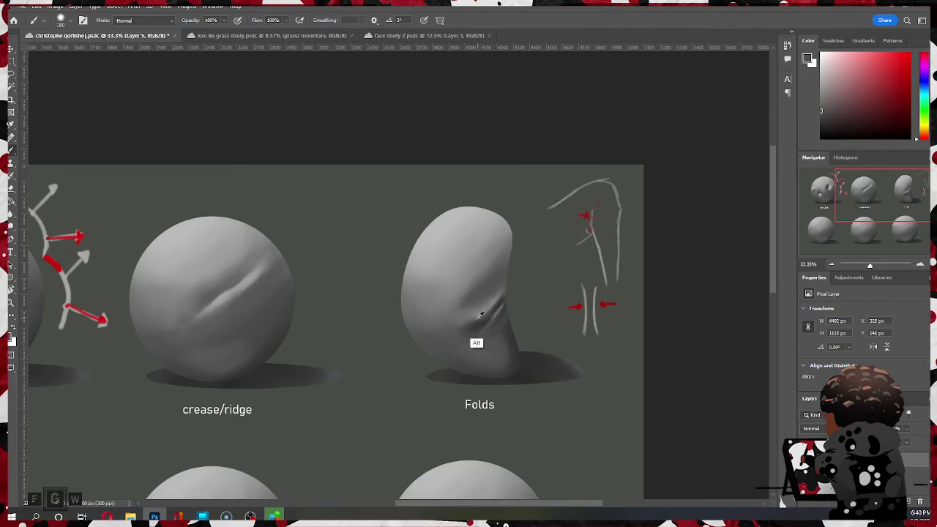
key("bracketleft")
key("bracketleft")
key("bracketleft")
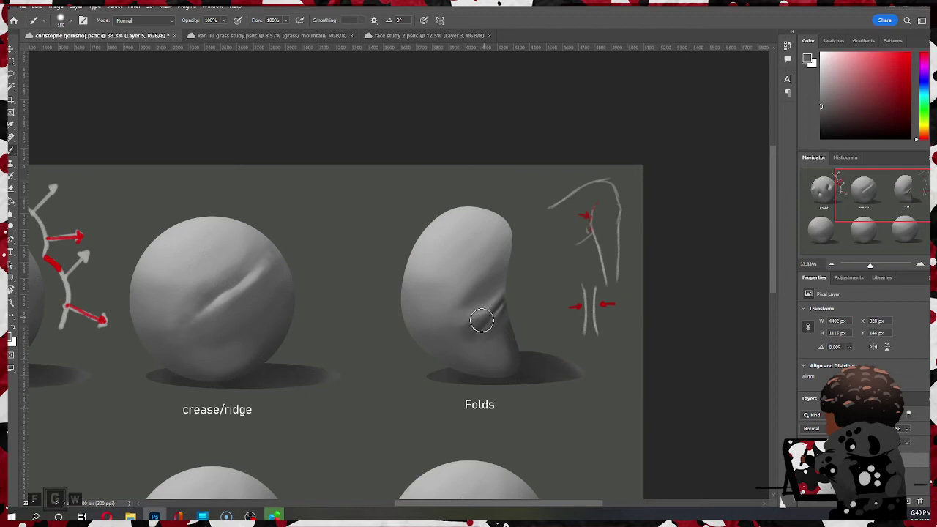
key("bracketright")
key("bracketright")
left_click_drag(471, 324, 488, 315)
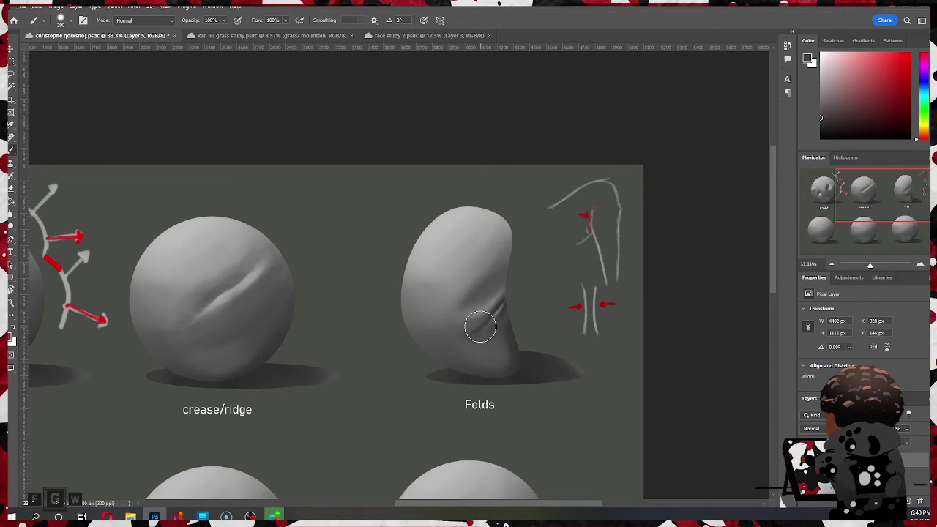
mouse_move(480, 326)
left_mouse_down()
mouse_move(471, 335)
mouse_move(507, 298)
left_mouse_up()
mouse_move(481, 325)
left_mouse_down()
mouse_move(484, 316)
mouse_move(473, 325)
mouse_move(482, 318)
left_mouse_up()
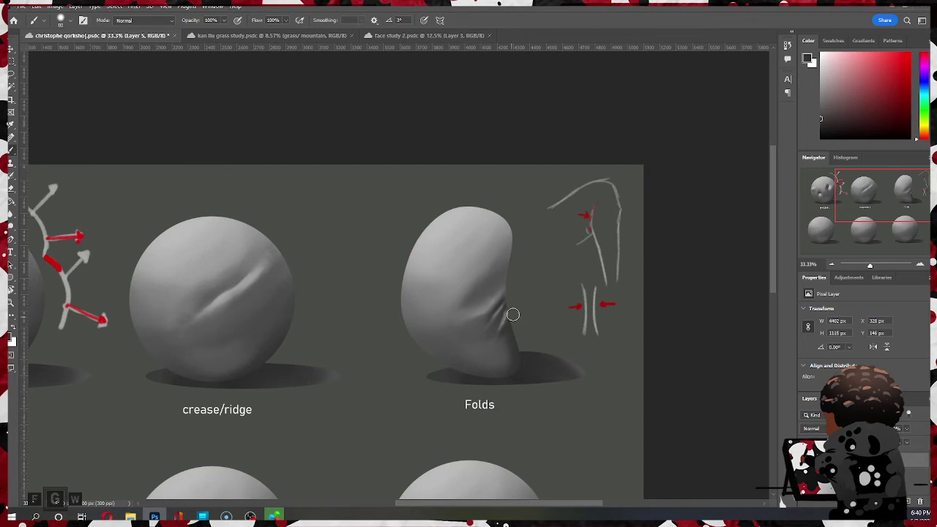
Step: Paint and blend thin additional creases below the main fold with a small brush and grays sampled from the form
key("alt")
left_click(466, 378, "alt")
mouse_move(502, 313)
left_mouse_down()
mouse_move(483, 337)
mouse_move(513, 297)
mouse_move(495, 315)
left_mouse_up()
left_click(500, 329, "alt")
key("bracketleft")
left_click_drag(502, 322, 488, 335)
mouse_move(492, 319)
left_mouse_down()
mouse_move(472, 334)
mouse_move(506, 293)
mouse_move(469, 322)
left_mouse_up()
left_click(491, 306, "alt")
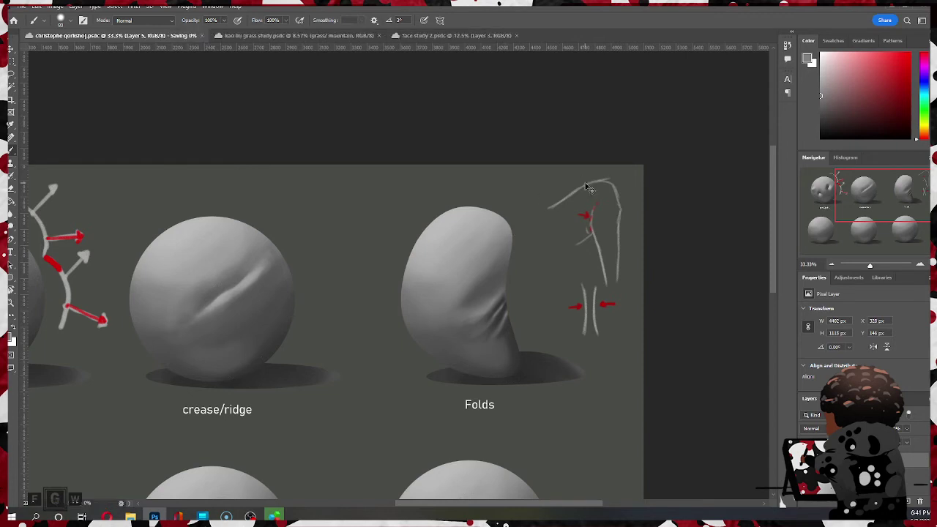
Step: Examine the finished fold together with the other shaded forms across the whole sheet
key("z")
left_click(485, 295, "alt")
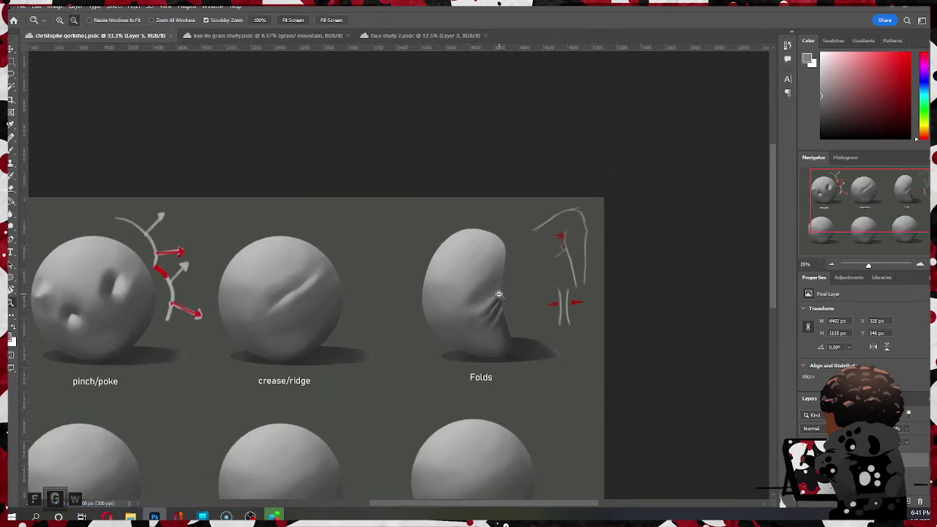
left_click(485, 294, "alt")
left_click(485, 294, "alt")
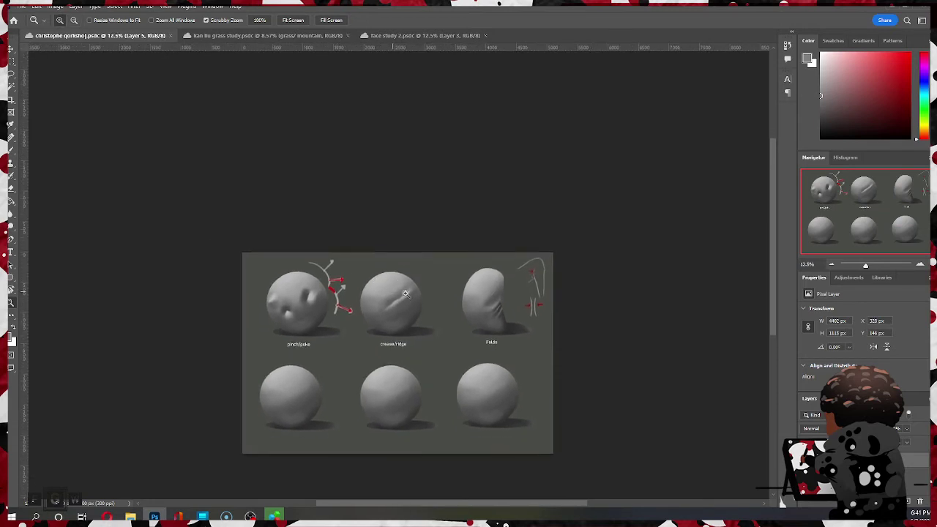
left_click(501, 297)
scroll(339, 260, "down", 6)
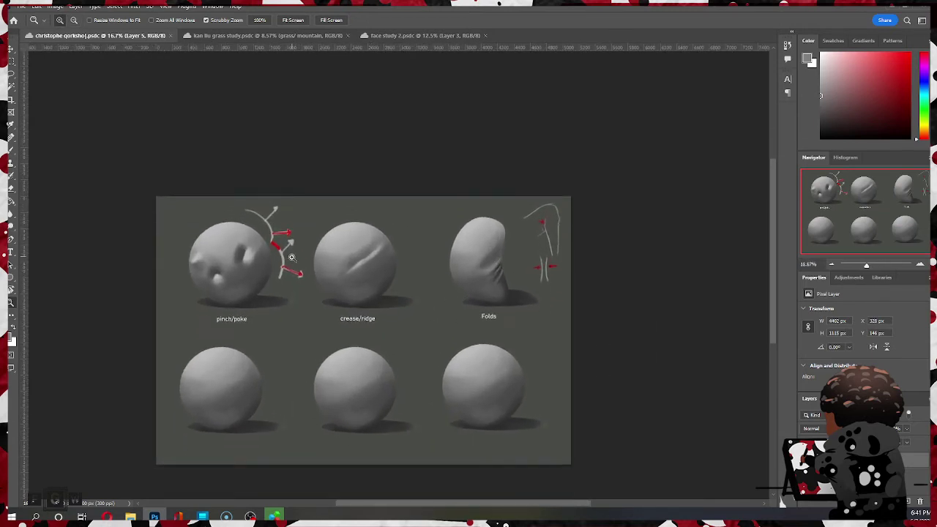
scroll(335, 271, "up", 4)
scroll(334, 272, "down", 7)
scroll(334, 272, "up", 6)
scroll(335, 272, "down", 2)
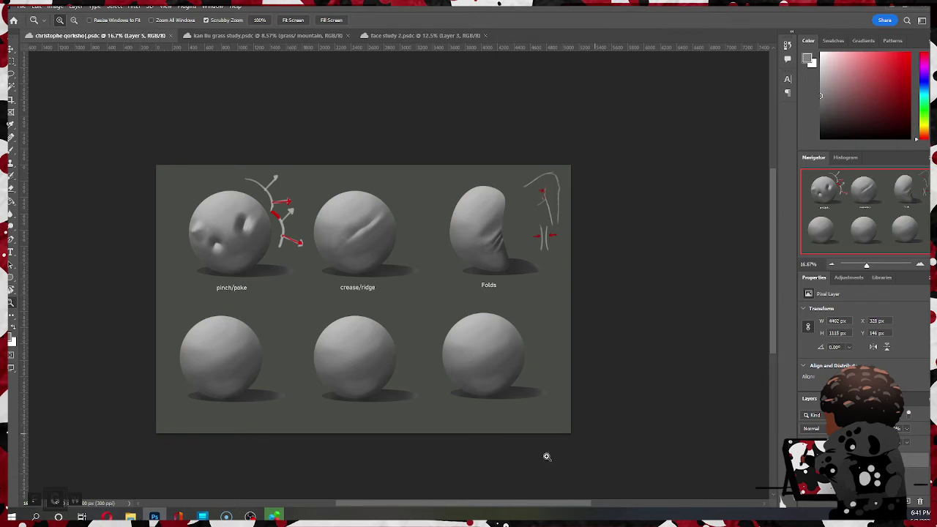
left_click_drag(534, 508, 495, 505)
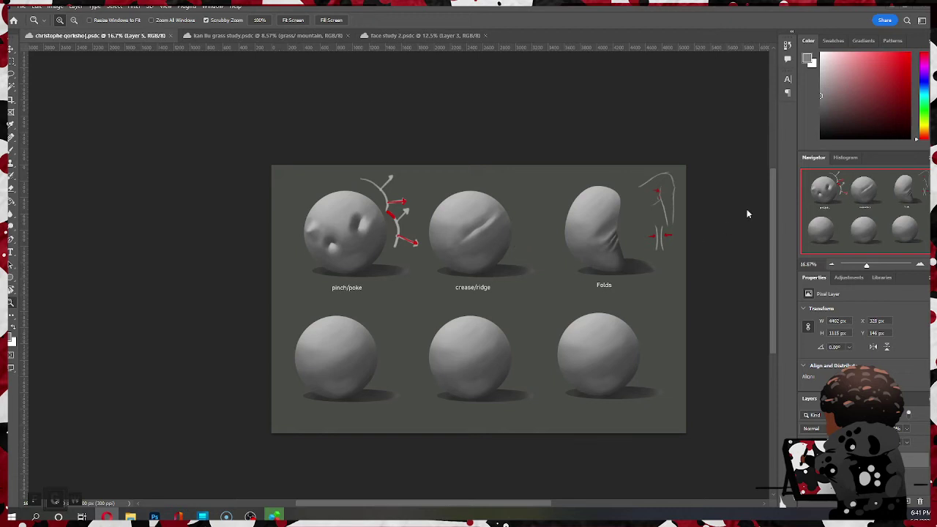
left_click(757, 258)
Step: Activate the Type tool for labeling the lower-left sphere and make Layer 3 the active layer
left_click(329, 349)
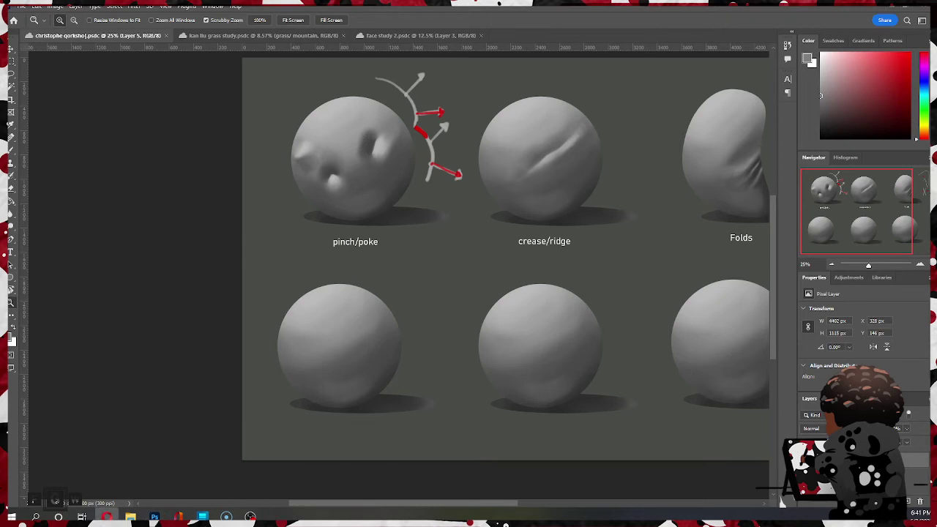
left_click(335, 328)
left_click(338, 328)
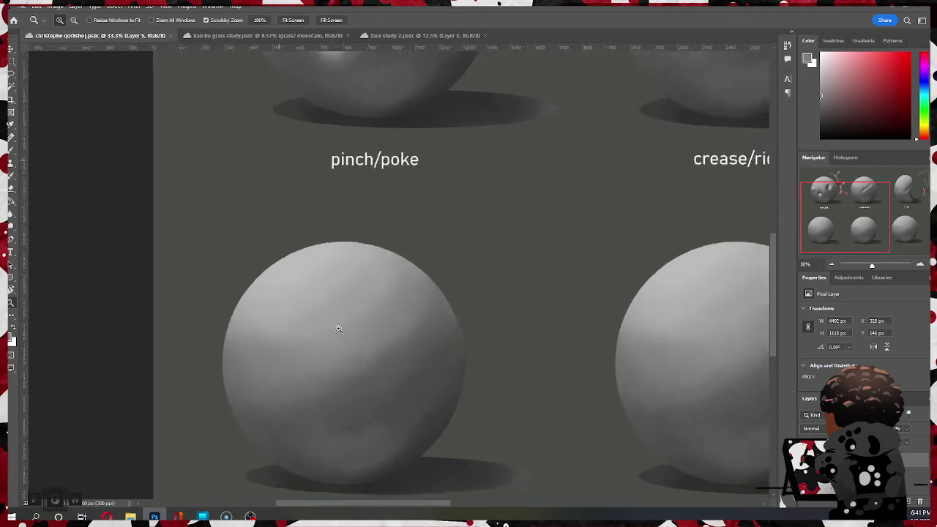
left_click(338, 329)
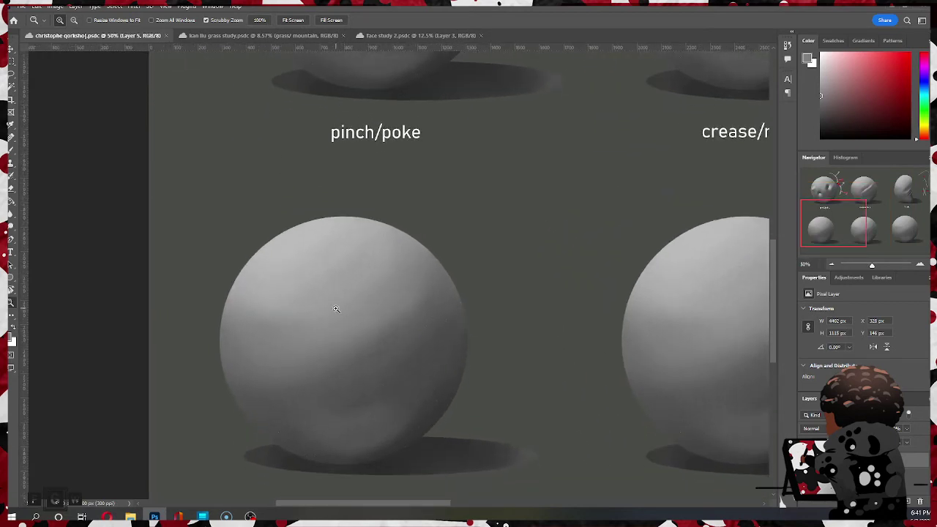
scroll(339, 305, "down", 2)
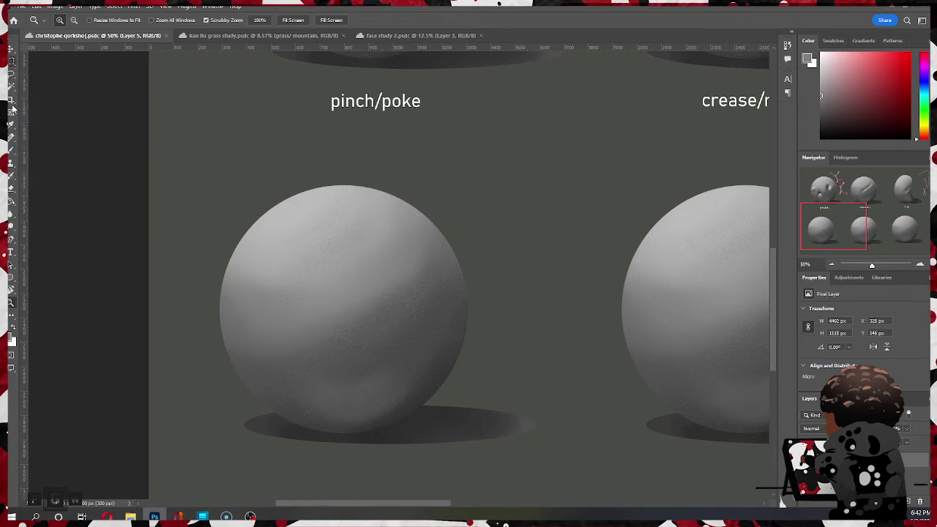
left_click(10, 252)
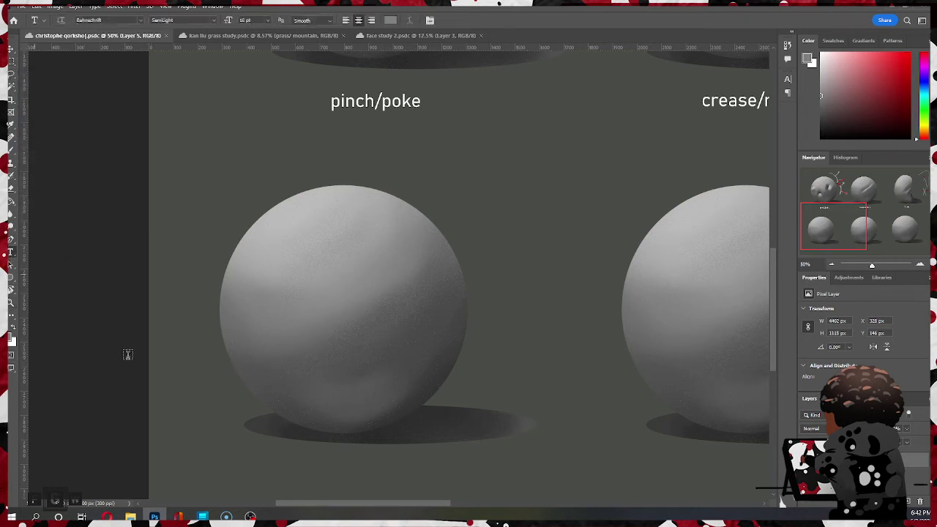
left_click(863, 474)
left_click(864, 457)
left_click(805, 457)
left_click(863, 470)
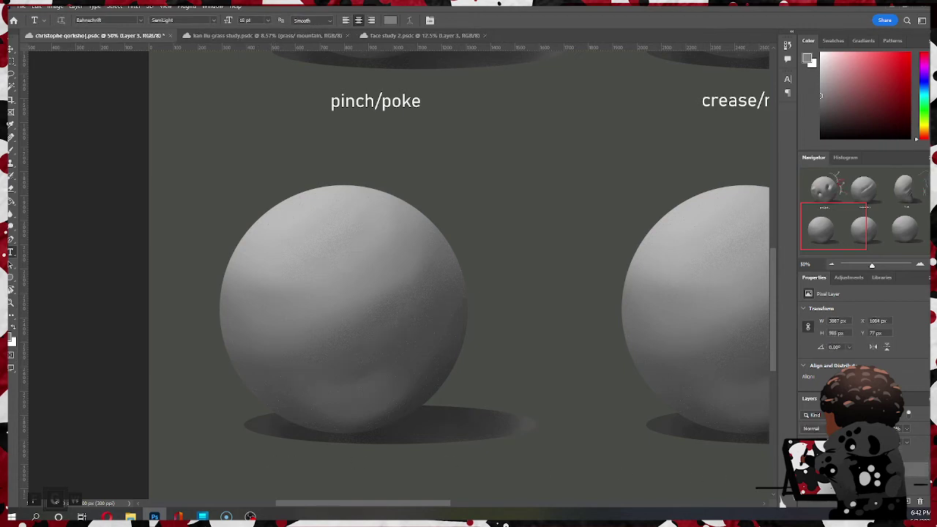
scroll(647, 351, "up", 2)
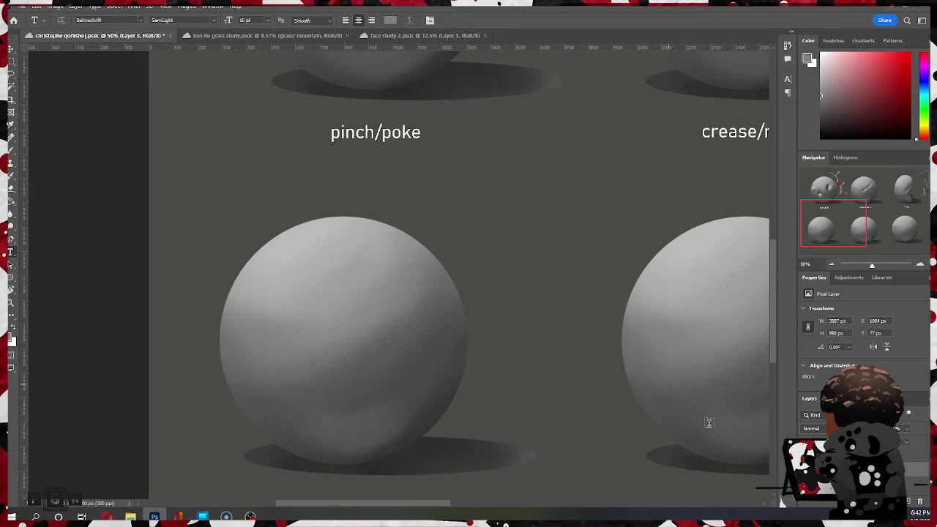
Step: Release Layer 5 from its clipping mask, try to merge it with Layer 3, and undo the merge
left_click(864, 482, "shift")
right_click(863, 469)
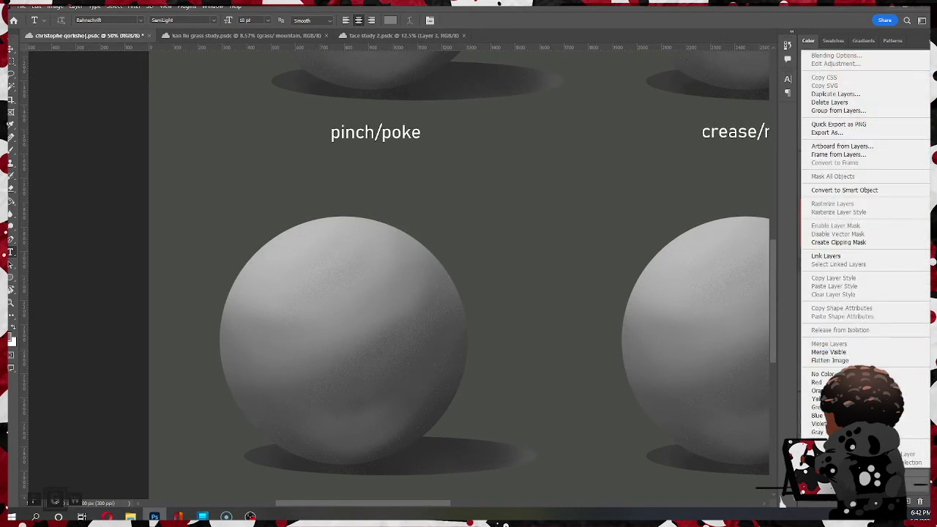
left_click(856, 484)
left_click(856, 485)
right_click(856, 487)
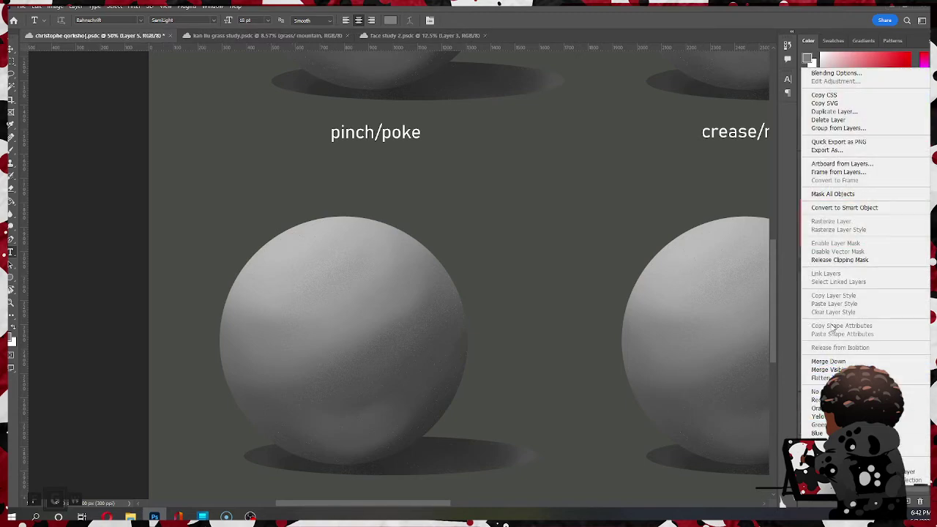
left_click(829, 261)
left_click(863, 472, "shift")
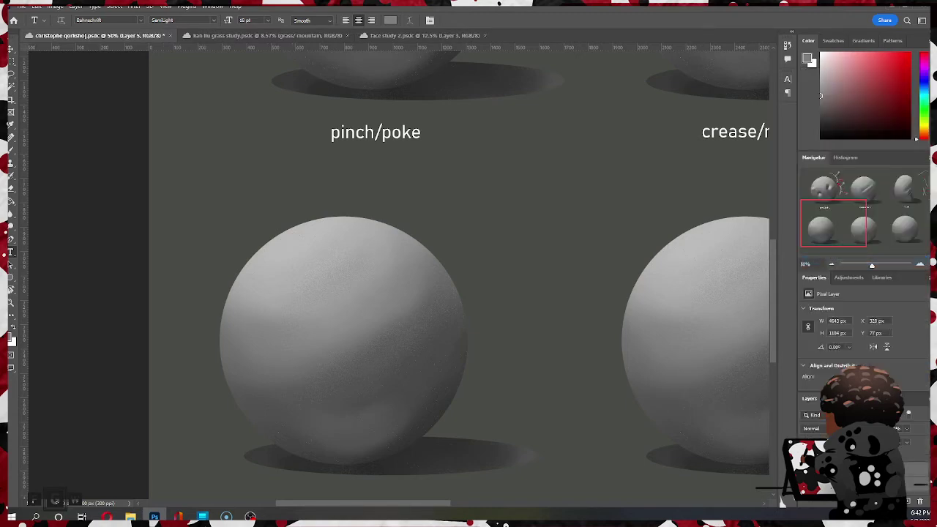
right_click(864, 475)
left_click(828, 350)
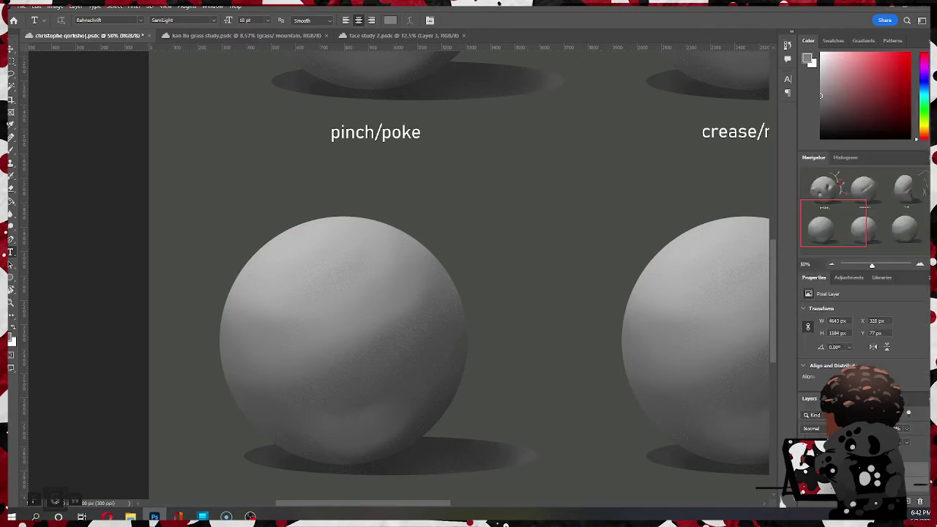
left_click(805, 470)
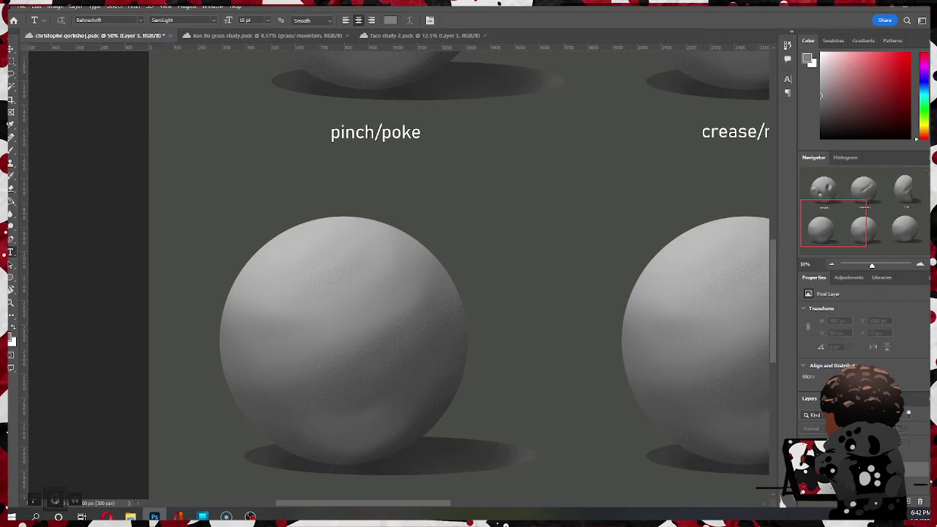
left_click(805, 469)
key("ctrl+z")
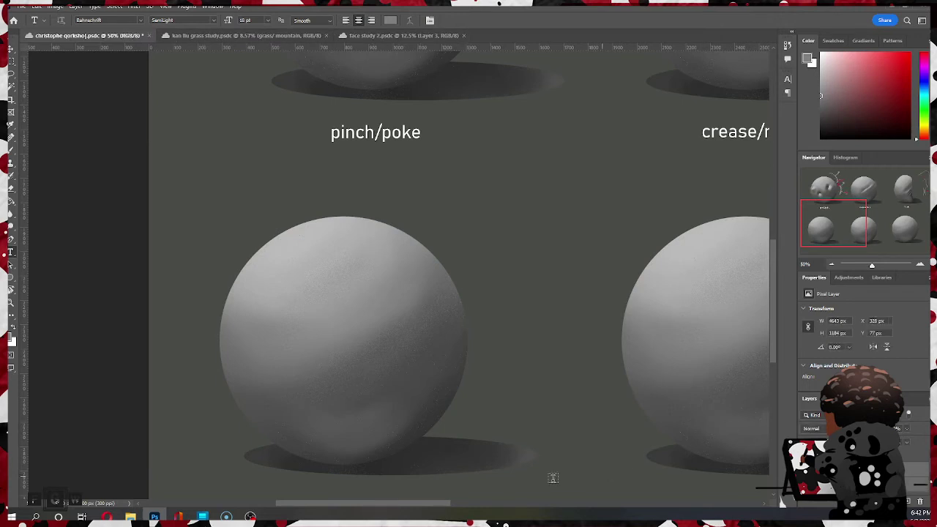
Step: Clip Layer 5 to the layer beneath it again
left_click_drag(392, 505, 548, 503)
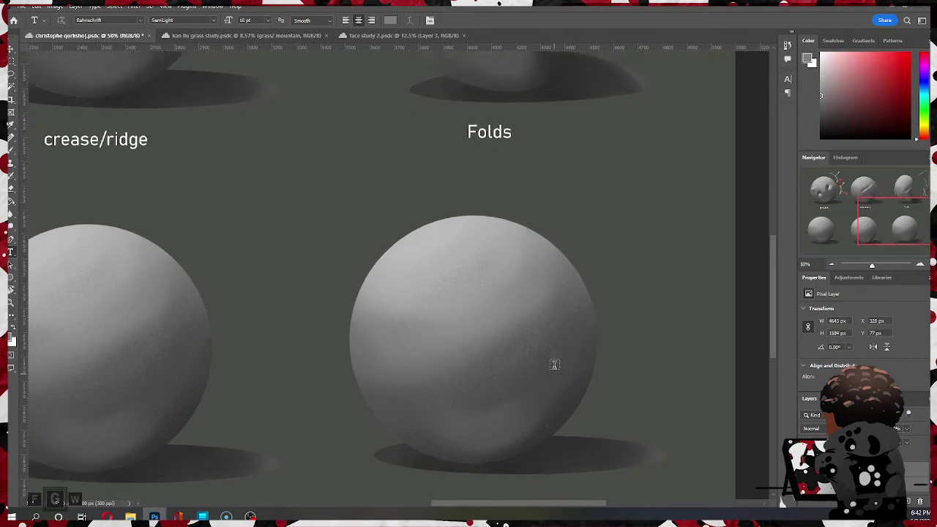
scroll(556, 362, "up", 3)
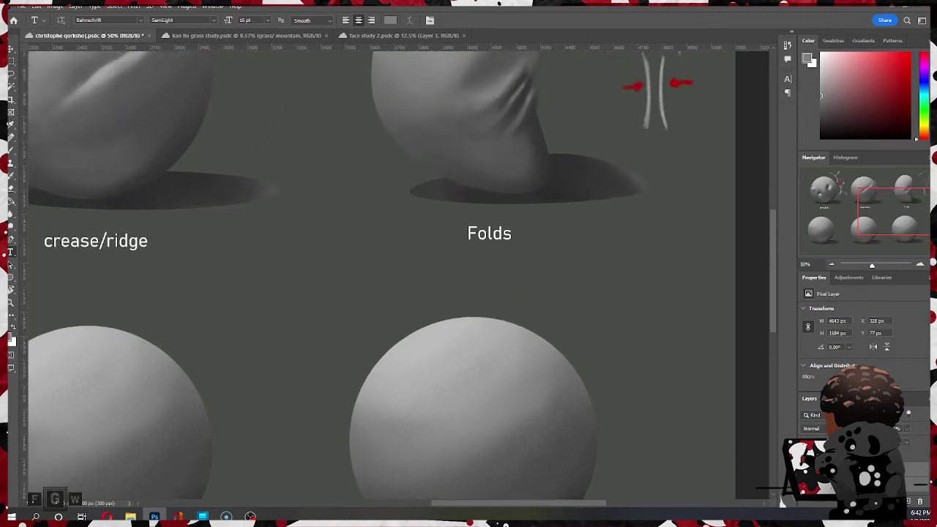
left_click(863, 483)
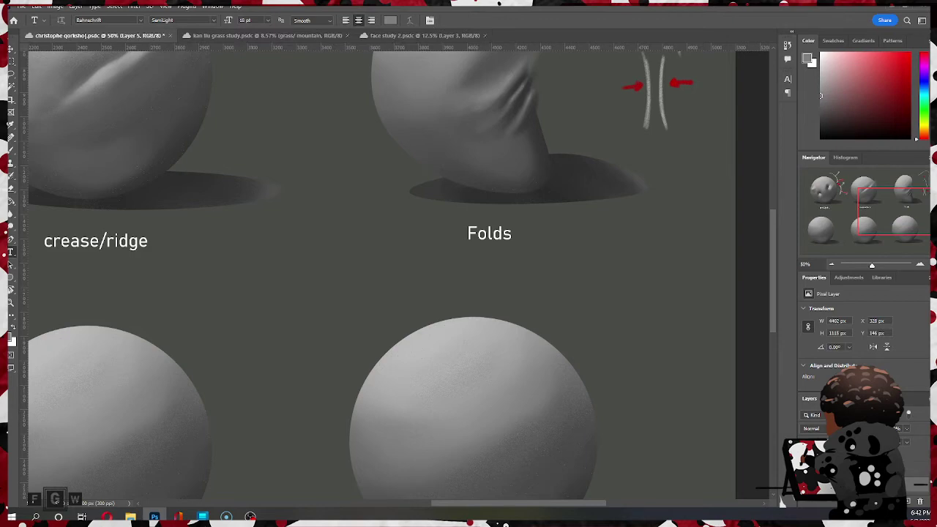
right_click(856, 483)
left_click(831, 259)
Step: Add a white text label "veins" beneath the lower-left sphere, on a new type layer above the Folds label
left_click(864, 456)
left_click(863, 469)
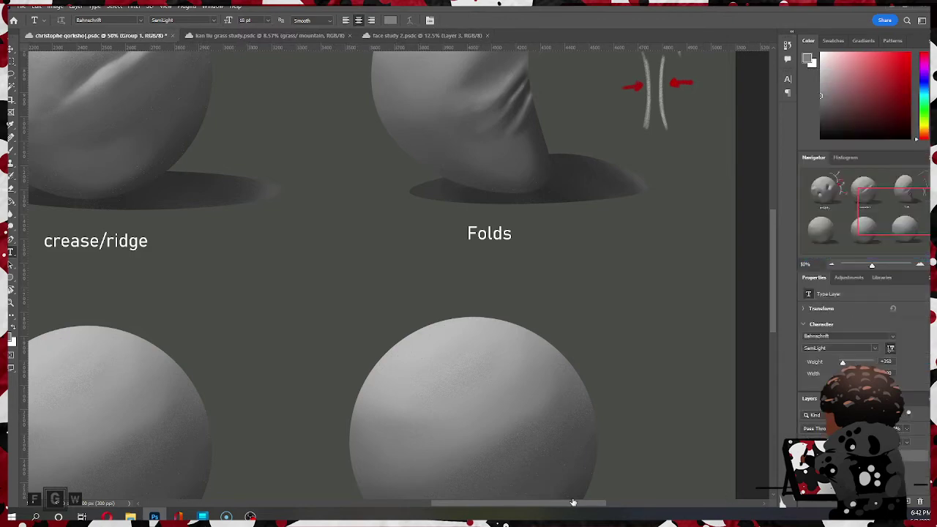
left_click_drag(572, 502, 435, 495)
scroll(393, 366, "down", 5)
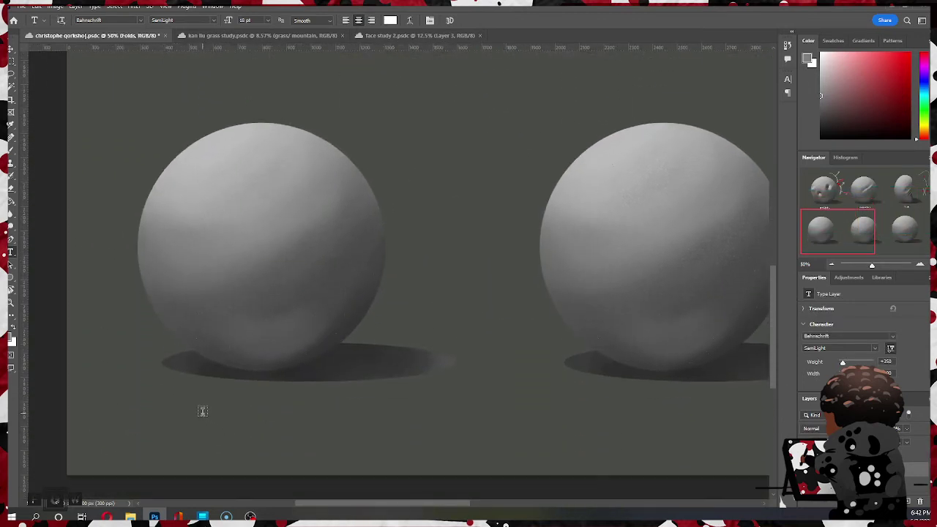
left_click(202, 411)
type("veins")
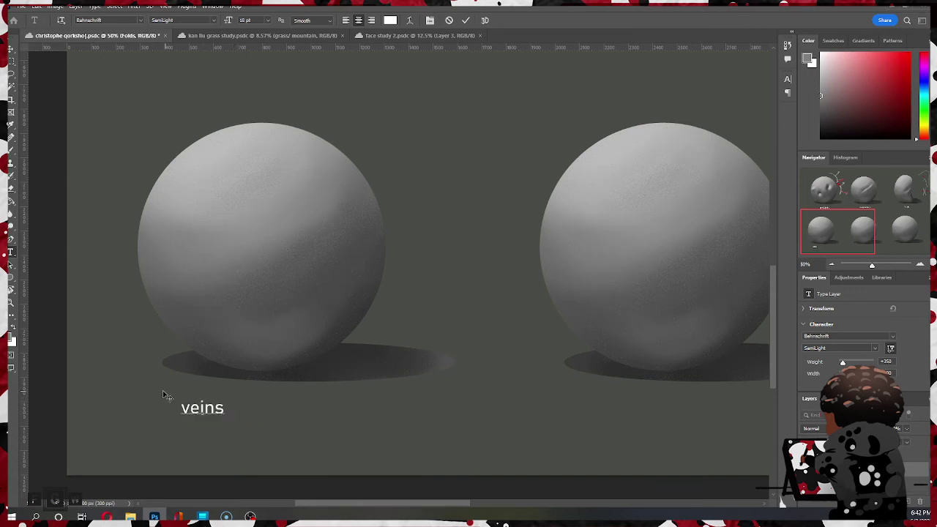
left_click_drag(255, 424, 298, 426)
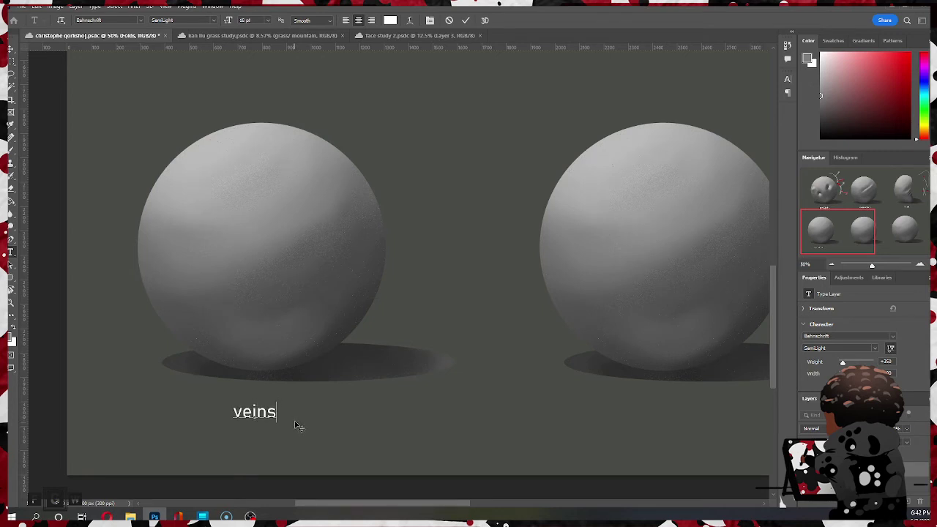
left_click(465, 19)
Step: Nudge the "veins" label sideways so it sits centered under the lower-left sphere
scroll(291, 336, "up", 1)
scroll(302, 340, "up", 1)
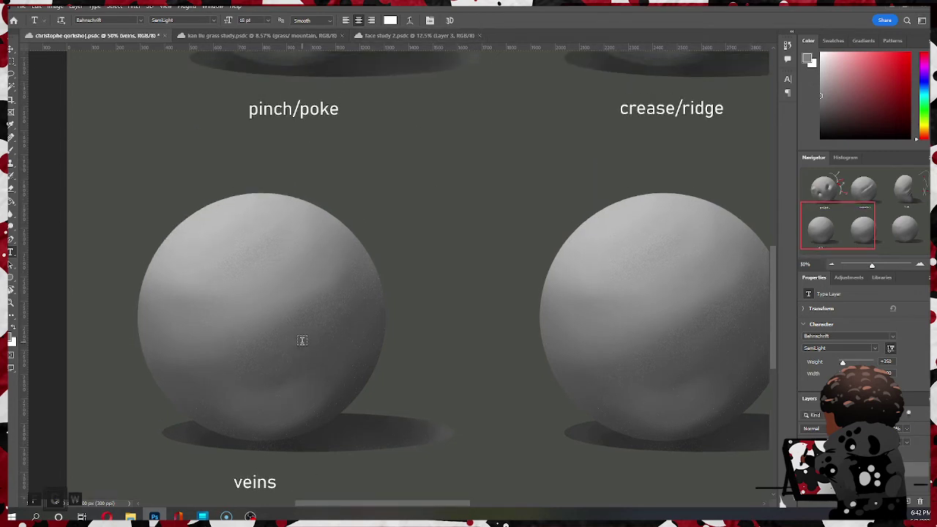
scroll(303, 339, "down", 2)
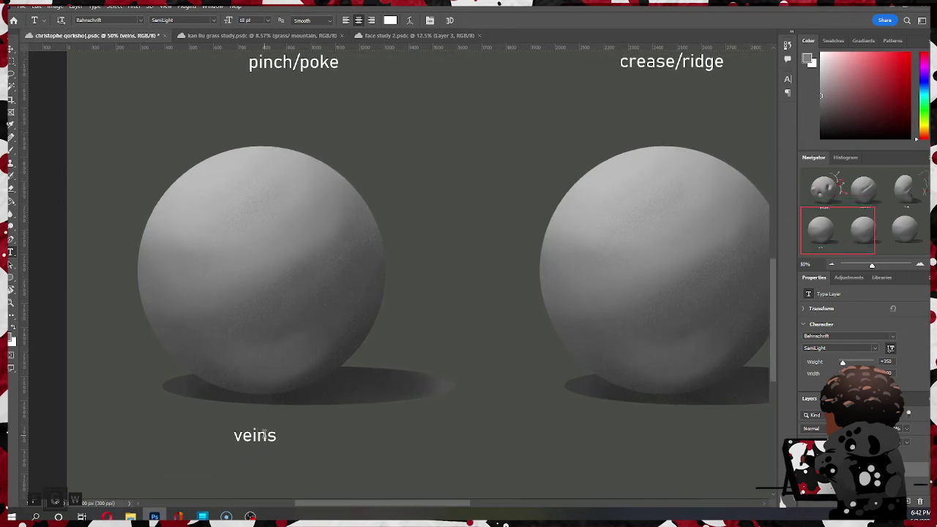
mouse_move(277, 439)
left_mouse_down()
mouse_move(285, 439)
mouse_move(273, 438)
left_mouse_up()
key("ctrl+z")
left_click(463, 20)
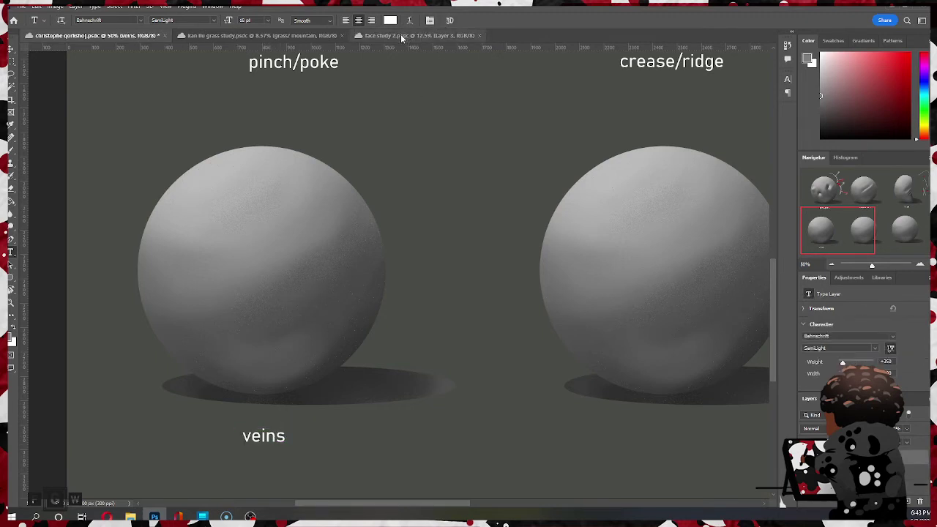
Step: Try a reduced-flow brush stroke across the veins sphere on Layer 3 and undo it
scroll(341, 307, "up", 1)
key("z")
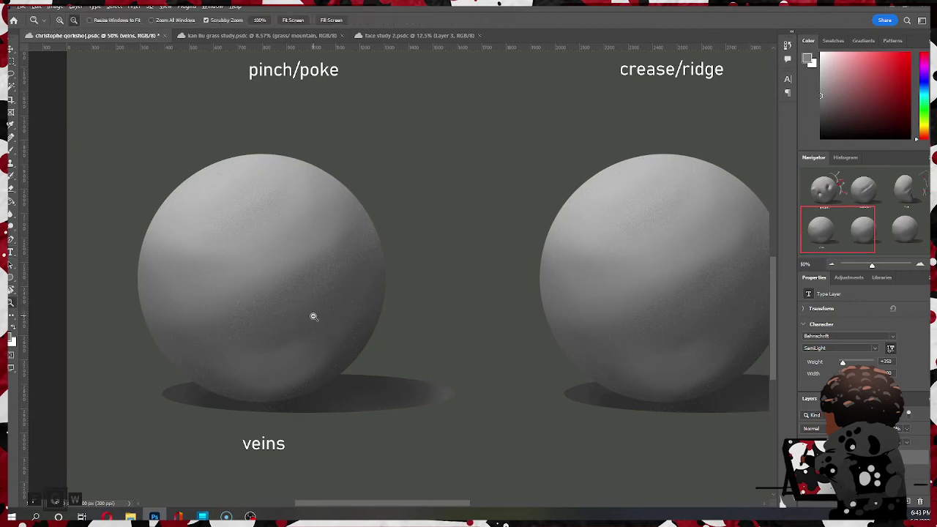
left_click(313, 316, "alt")
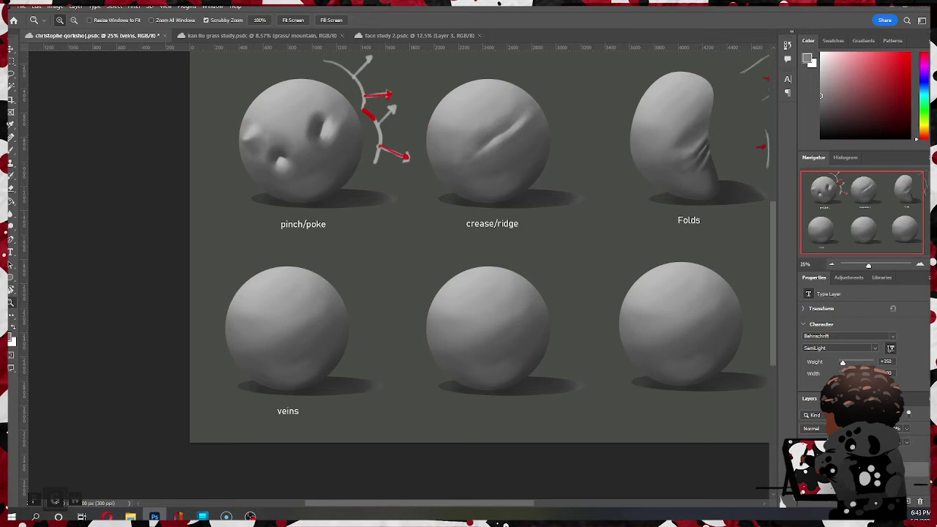
key("ctrl+g")
left_click(914, 470)
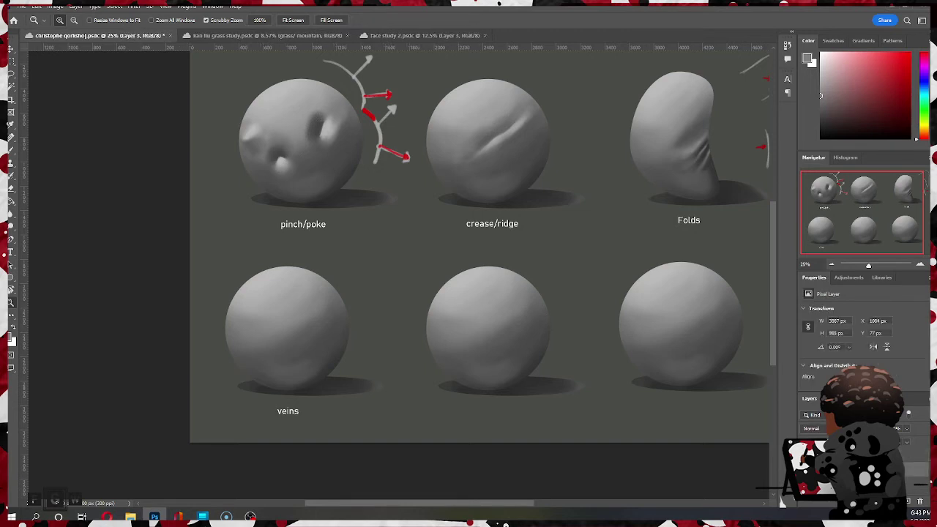
key("b")
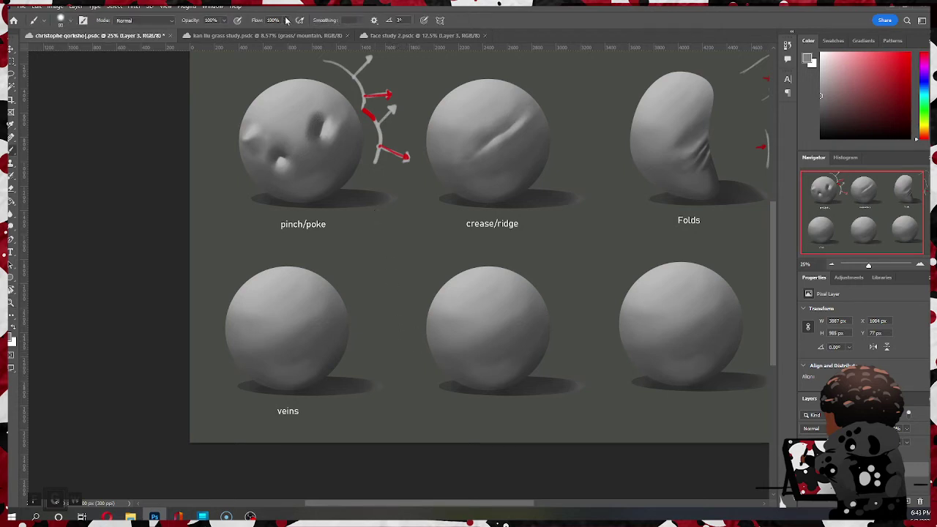
left_click_drag(286, 21, 257, 32)
left_click(166, 234)
left_click_drag(285, 327, 308, 306)
key("ctrl+z")
Step: Set the brush to 41% flow and 175 px, and make Layer 5 active for painting the veins sphere
key("z")
left_click(286, 329)
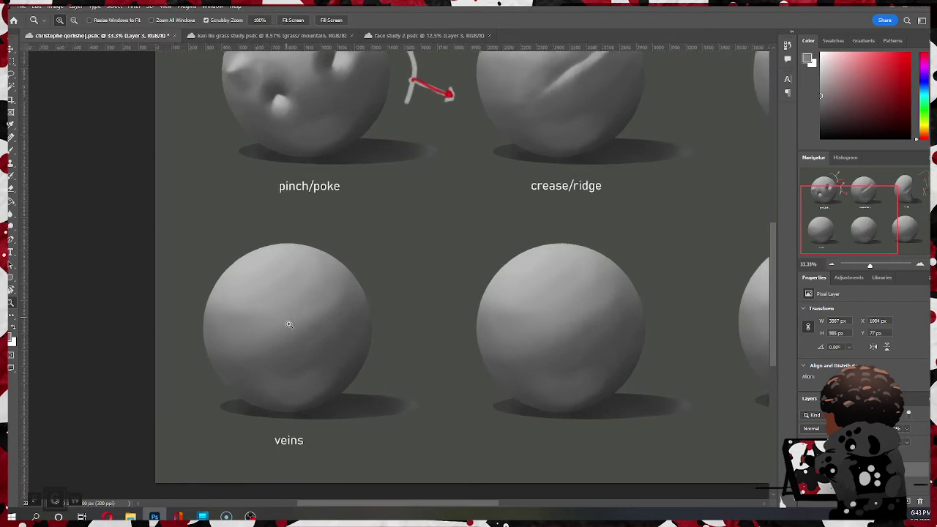
left_click(286, 326)
key("b")
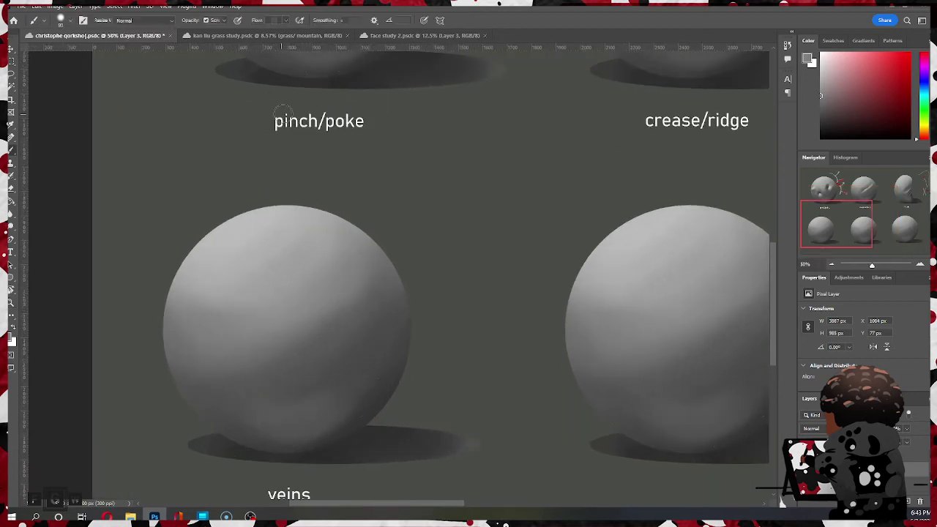
left_click(286, 22)
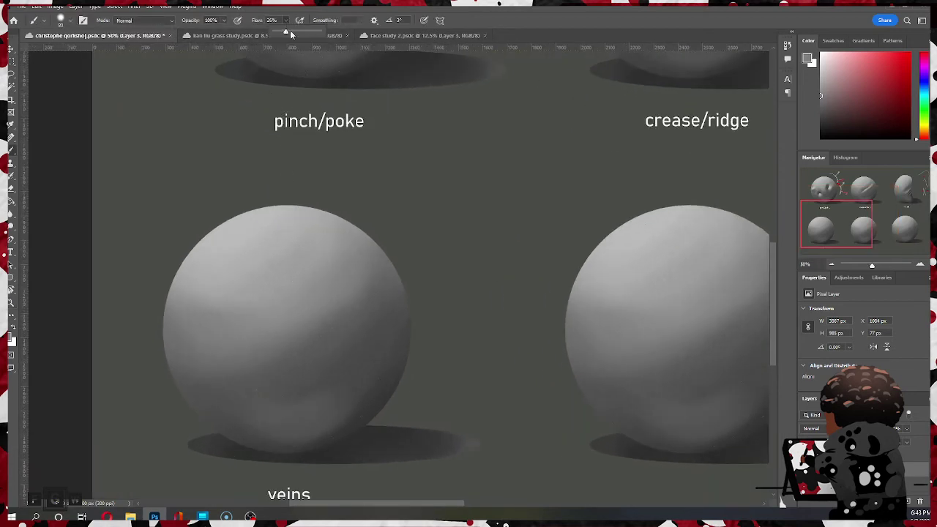
left_click(73, 273)
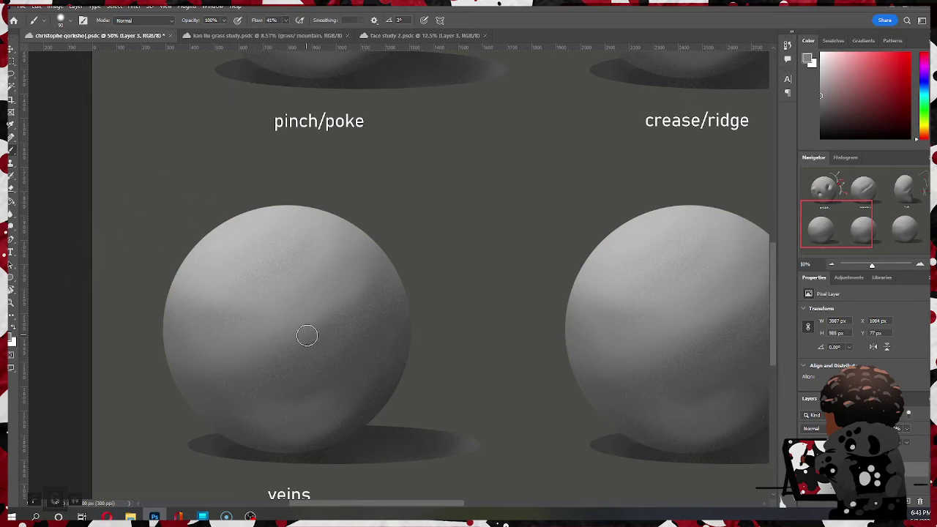
key("bracketright")
key("bracketright")
key("bracketright")
key("bracketright")
key("bracketright")
key("bracketright")
left_click(854, 484)
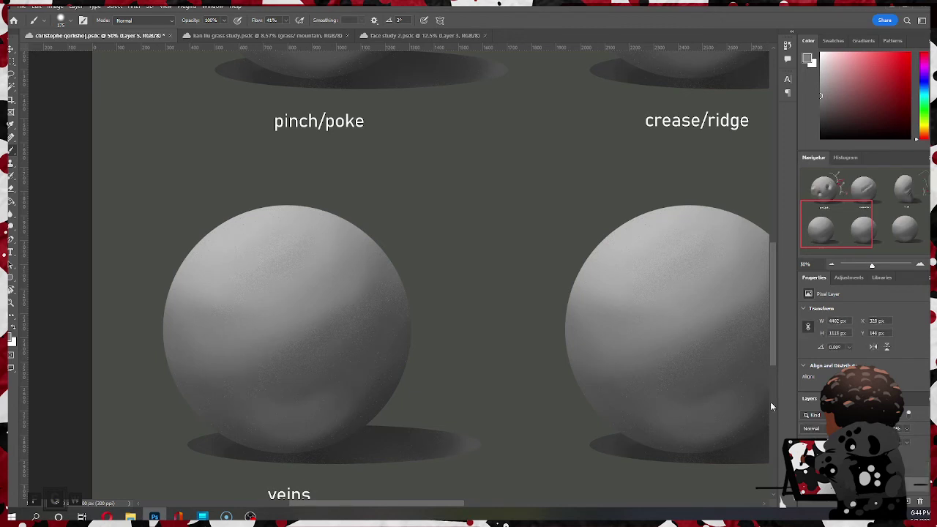
Step: Try several dark gray vein strokes rising diagonally across the middle of the veins sphere, undoing each one
left_click_drag(257, 353, 374, 276)
key("ctrl+z")
mouse_move(262, 337)
left_mouse_down()
mouse_move(333, 291)
mouse_move(264, 332)
mouse_move(321, 306)
left_mouse_up()
left_click_drag(318, 337, 340, 315)
key("ctrl+z")
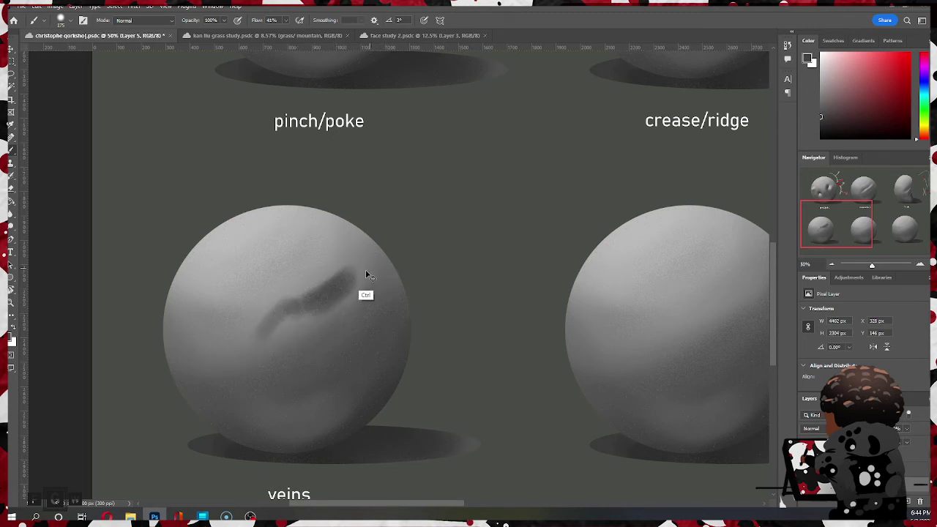
key("ctrl+z")
key("ctrl+z")
left_click_drag(248, 338, 387, 232)
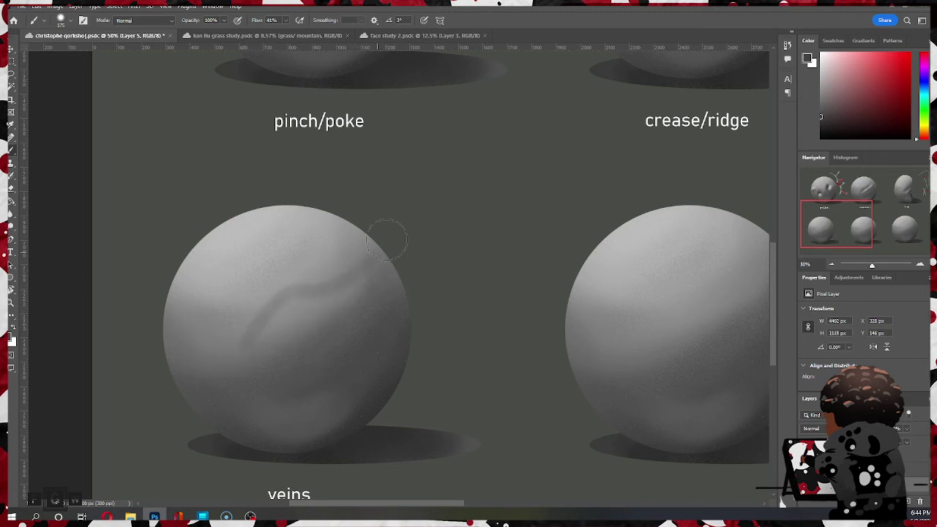
key("ctrl+z")
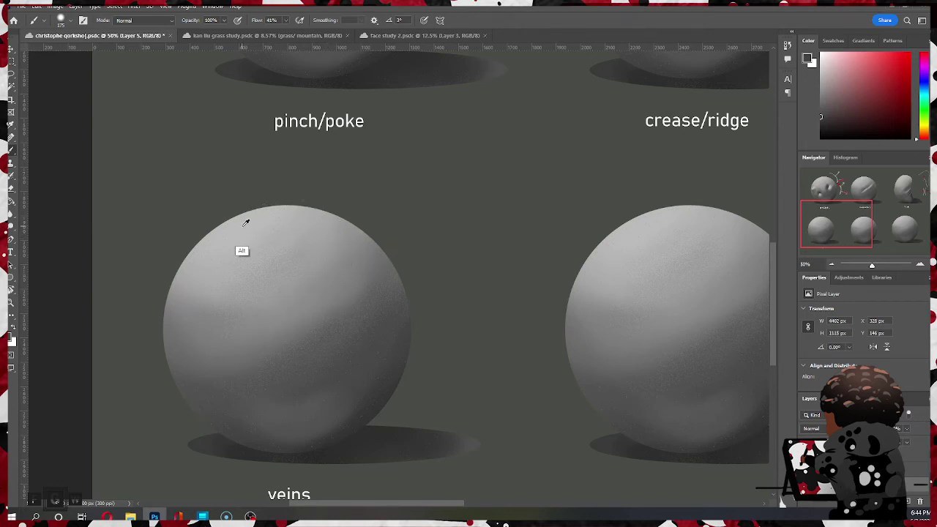
Step: Sample a light gray from the veins sphere's top and paint a thin forked vein on its lower-left side with a 50 px brush
left_click(245, 218, "alt")
key("ctrl+z")
left_click_drag(220, 395, 237, 373)
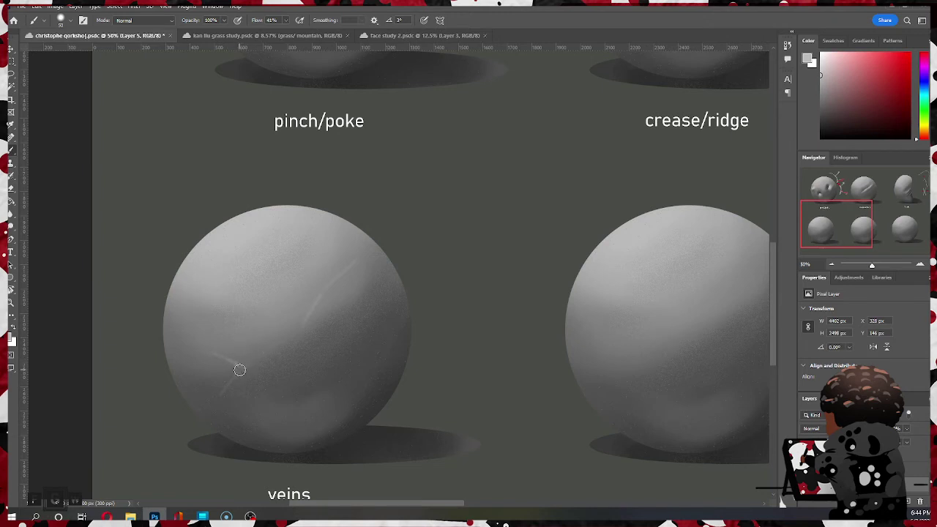
left_click_drag(240, 368, 262, 353)
Step: Paint a long winding light gray vein down the veins sphere's right half, with short side branches
mouse_move(310, 323)
left_mouse_down()
mouse_move(329, 368)
mouse_move(317, 350)
mouse_move(316, 387)
left_mouse_up()
left_click_drag(258, 418, 326, 380)
left_click_drag(293, 336, 305, 352)
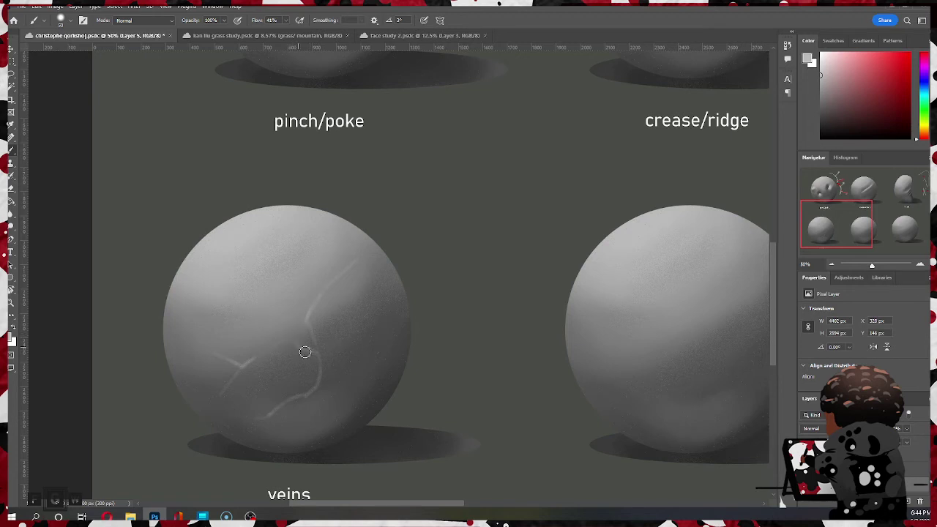
mouse_move(329, 302)
left_mouse_down()
mouse_move(332, 265)
mouse_move(349, 308)
mouse_move(343, 340)
left_mouse_up()
left_click_drag(356, 259, 342, 281)
mouse_move(377, 332)
left_mouse_down()
mouse_move(340, 327)
mouse_move(320, 265)
mouse_move(342, 319)
mouse_move(338, 356)
mouse_move(349, 346)
mouse_move(280, 440)
mouse_move(299, 419)
left_mouse_up()
Step: Soften the light gray veins with a 700 px eraser at 24% flow and return to the Brush
key("e")
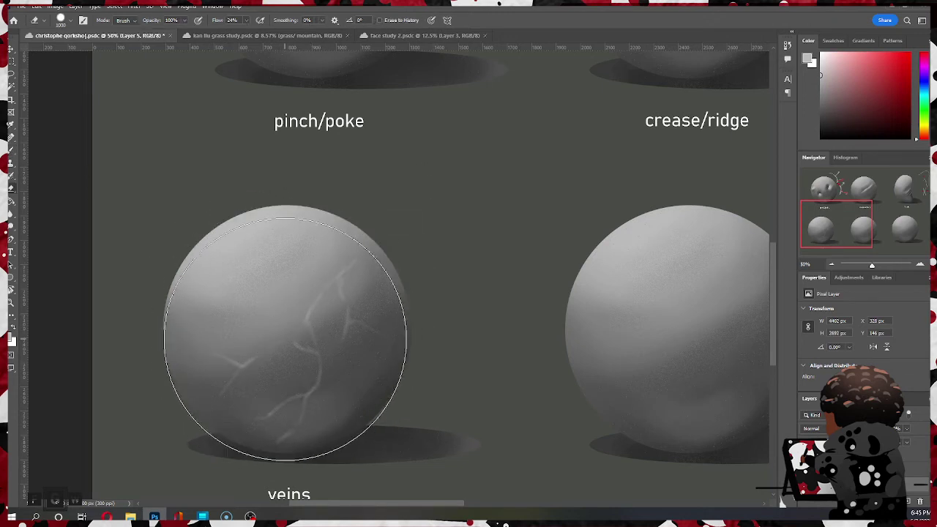
key("[")
key("[")
key("[")
left_click_drag(284, 395, 252, 350)
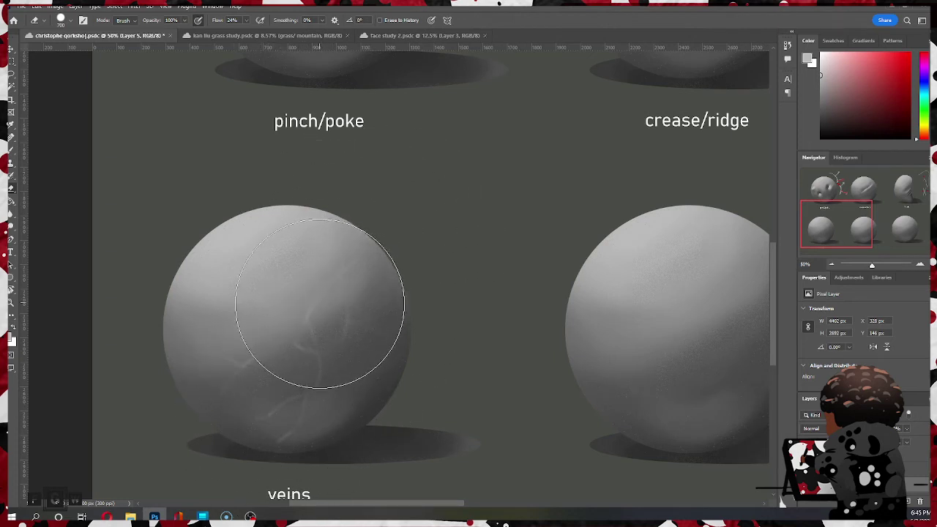
key("b")
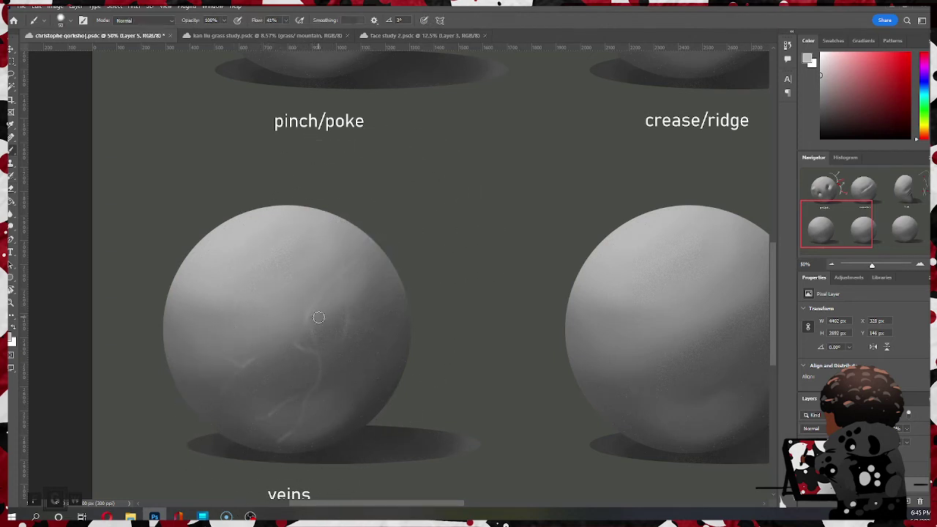
Step: Sample a dark gray from the veins sphere, enlarge the brush to 250 px and try shading around the left forked vein
left_click(317, 356, "alt")
key("ctrl+z")
key("bracketright")
key("bracketright")
key("bracketright")
key("ctrl")
key("bracketright")
key("bracketright")
key("bracketright")
key("bracketright")
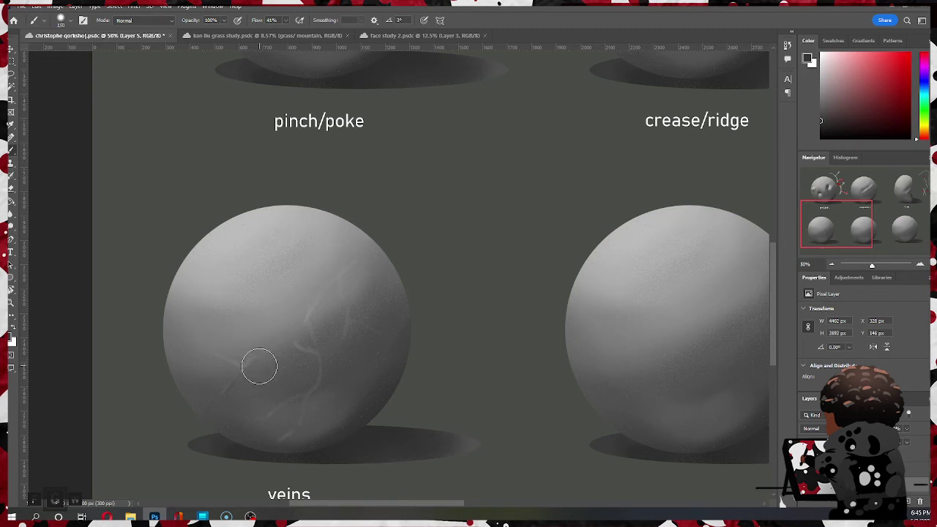
mouse_move(232, 393)
left_mouse_down()
mouse_move(288, 350)
mouse_move(259, 363)
mouse_move(283, 349)
mouse_move(231, 305)
mouse_move(216, 325)
mouse_move(238, 359)
mouse_move(212, 334)
left_mouse_up()
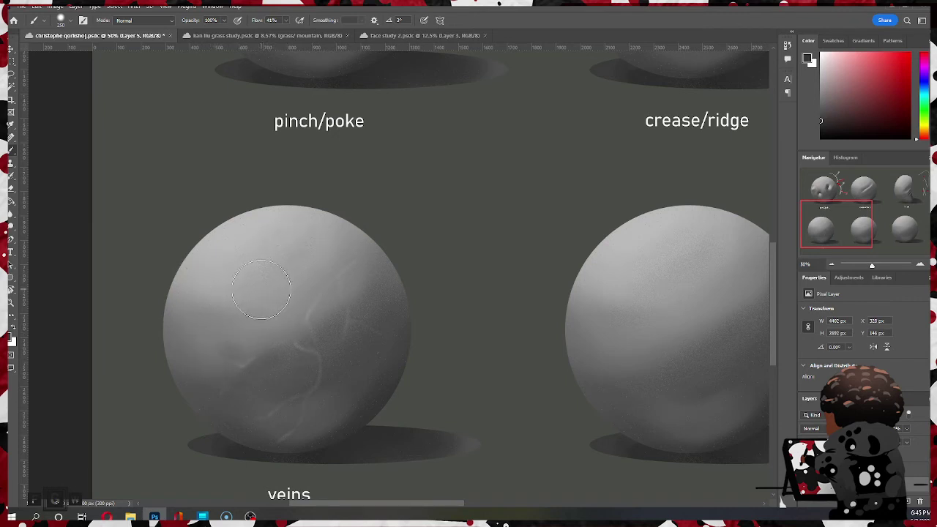
key("ctrl+z")
mouse_move(223, 358)
left_mouse_down()
mouse_move(227, 368)
mouse_move(203, 349)
left_mouse_up()
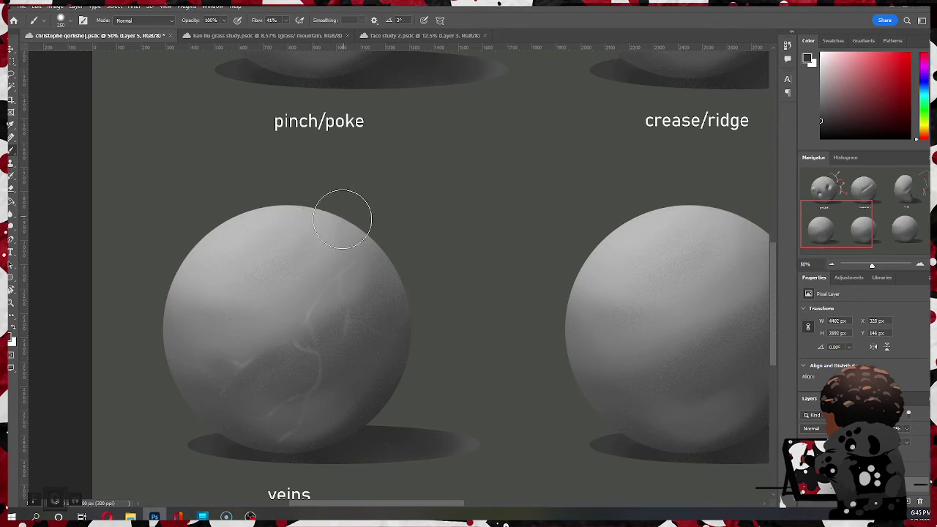
key("ctrl")
Step: Darken the surface enclosed by the left and central veins using a smaller brush of about 125 px
mouse_move(321, 384)
left_mouse_down()
mouse_move(330, 364)
mouse_move(319, 393)
left_mouse_up()
key("bracketleft")
key("bracketleft")
key("bracketleft")
key("bracketleft")
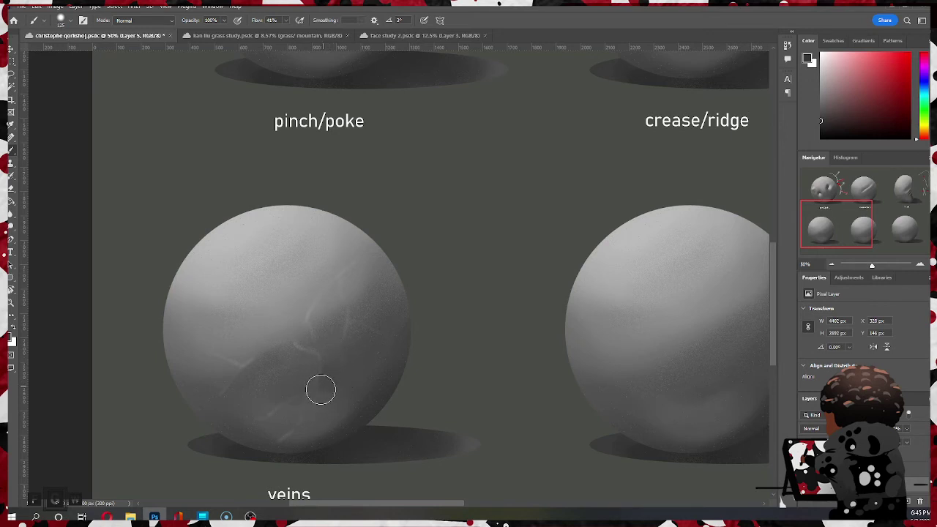
key("bracketleft")
mouse_move(327, 363)
left_mouse_down()
mouse_move(319, 385)
mouse_move(318, 271)
mouse_move(257, 338)
mouse_move(236, 381)
left_mouse_up()
Step: Reduce the brush to 35 px and paint sampled dark gray shadows along the lower vein branch to raise its edge
key("bracketleft")
key("bracketleft")
key("bracketleft")
key("bracketleft")
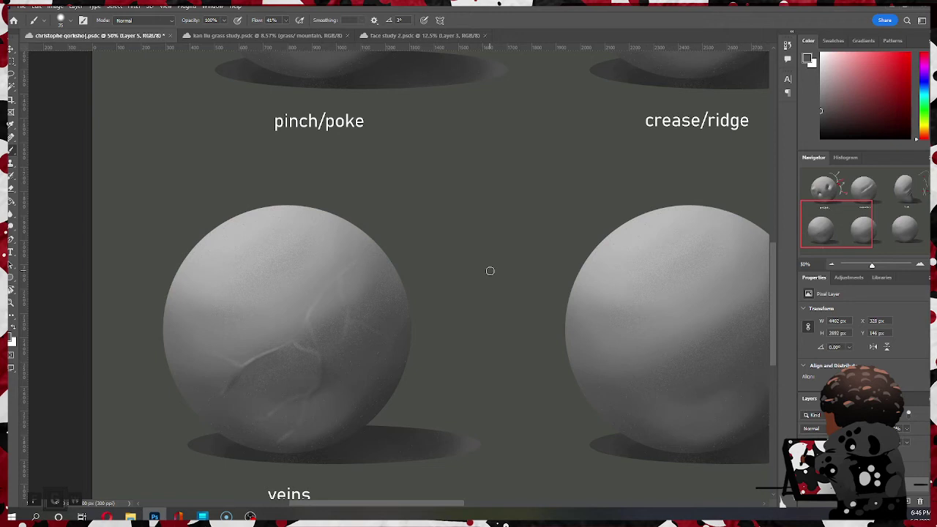
left_click(233, 380, "alt")
left_click_drag(311, 400, 304, 420)
left_click(277, 457, "alt")
key("bracketright")
mouse_move(312, 397)
left_mouse_down()
mouse_move(304, 426)
mouse_move(287, 441)
left_mouse_up()
Step: Refine the dark edges of the lower and upper central veins with an even smaller brush
key("bracketleft")
key("bracketleft")
key("bracketleft")
key("bracketleft")
key("bracketleft")
mouse_move(307, 402)
left_mouse_down()
mouse_move(298, 431)
mouse_move(321, 378)
mouse_move(308, 403)
left_mouse_up()
left_click_drag(317, 312, 305, 337)
Step: Check the veins sphere against the whole sheet with the Eraser ready and save the document
scroll(379, 275, "up", 1)
key("z")
left_click(307, 305, "alt")
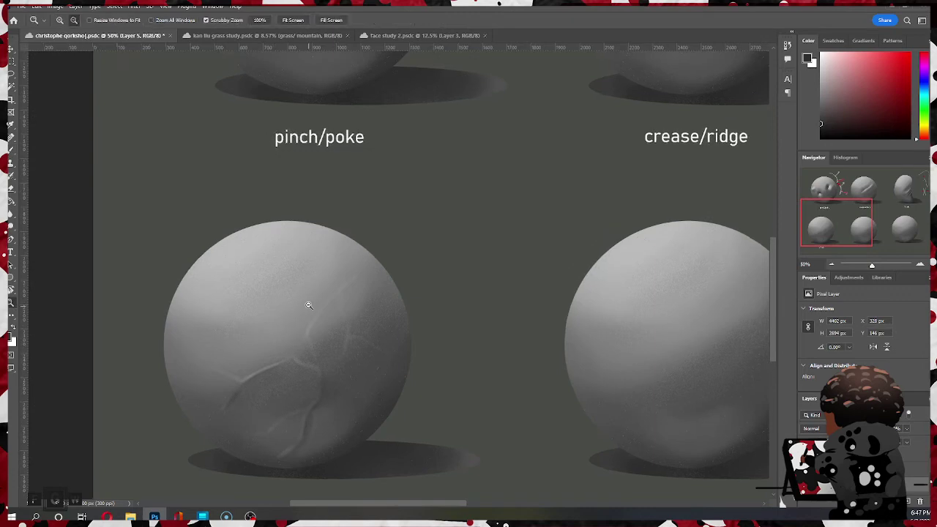
left_click(307, 305, "alt")
left_click(308, 305, "alt")
left_click(308, 305, "alt")
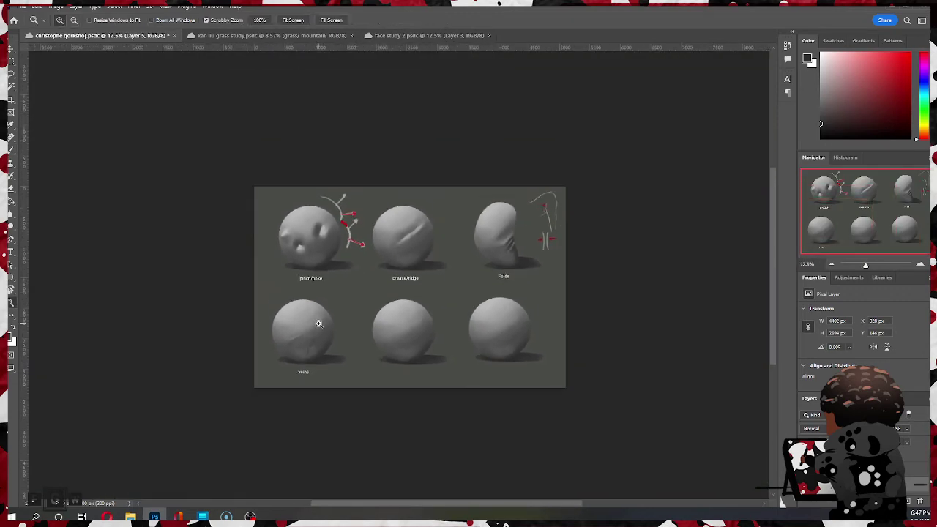
left_click(319, 325)
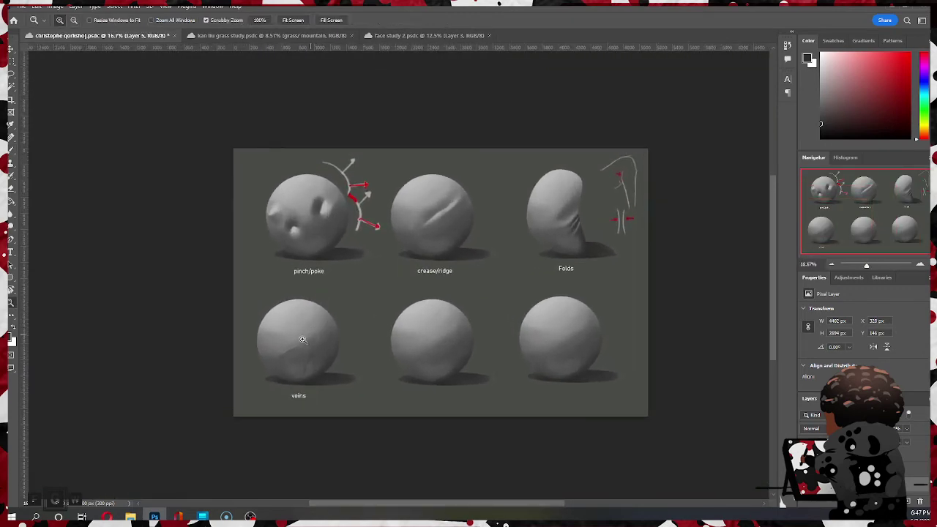
key("e")
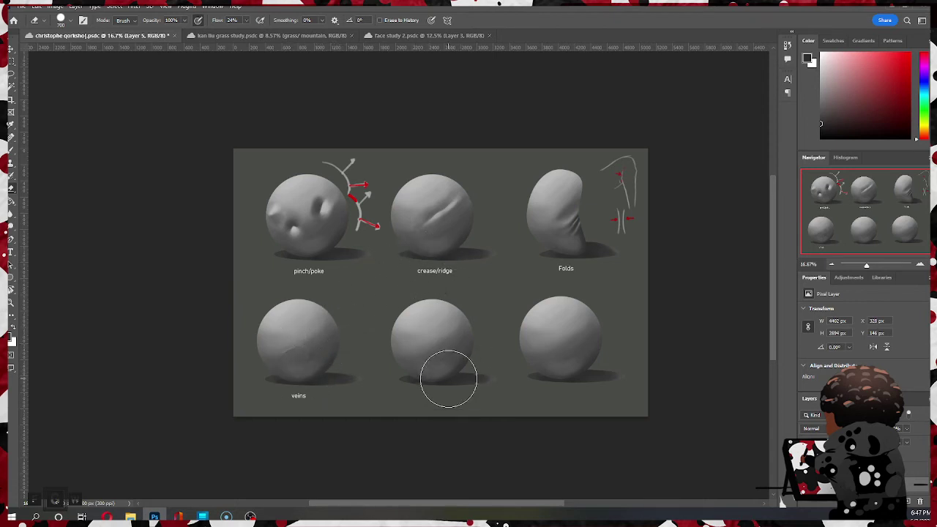
key("ctrl")
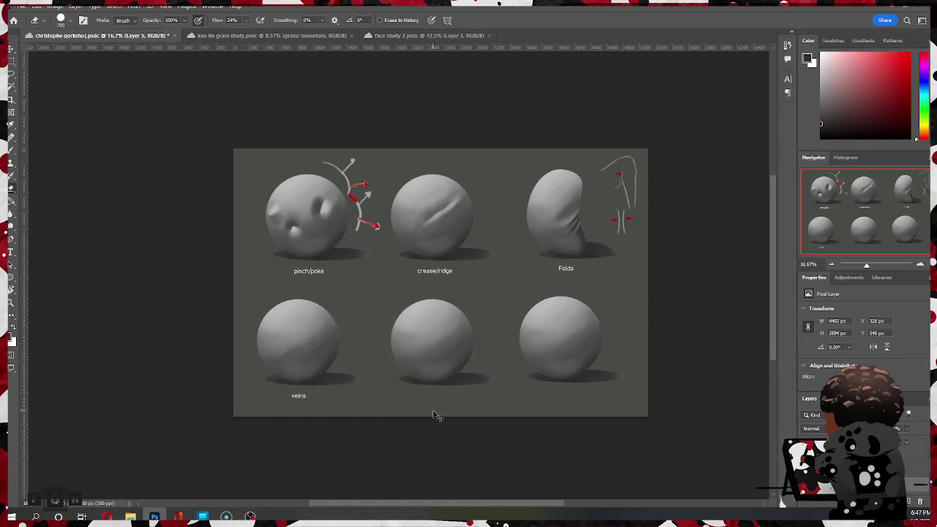
key("ctrl+s")
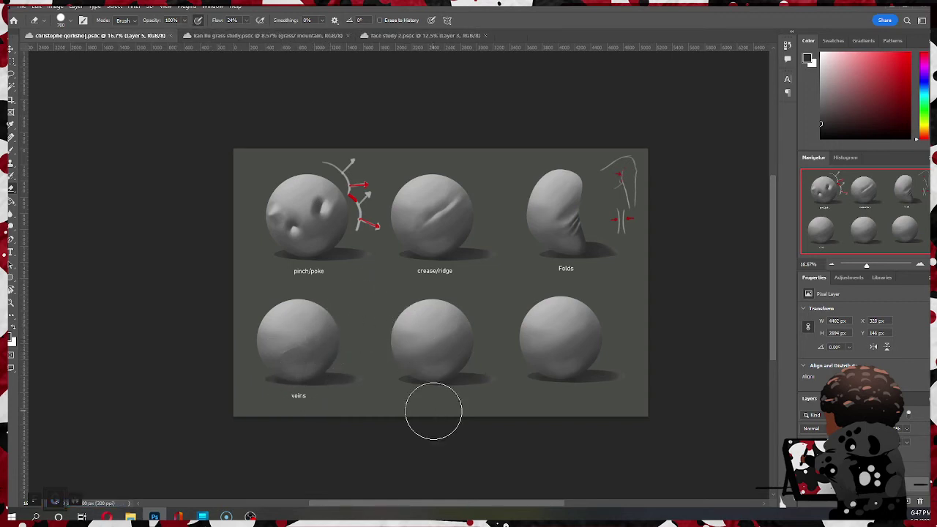
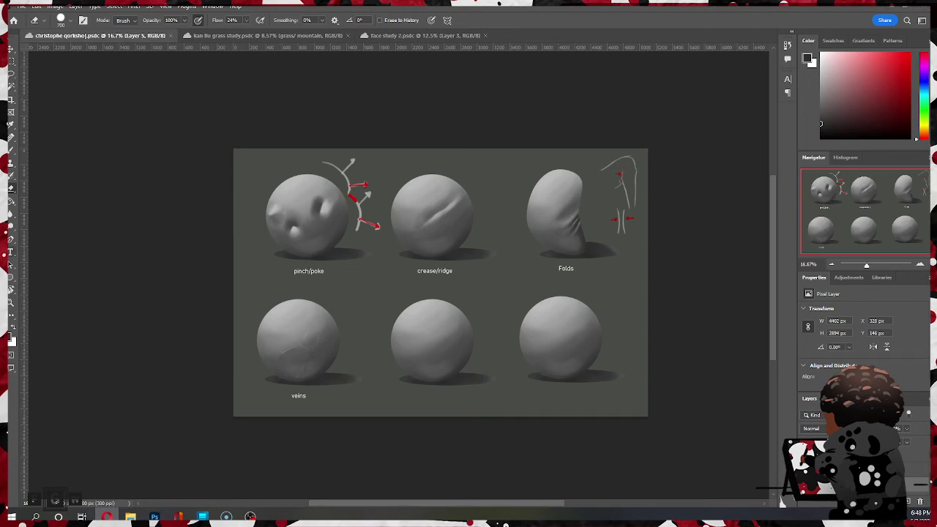
Step: Add a "value" text label centered under the lower-middle sphere, with Group 1 as its layer group
left_click(10, 251)
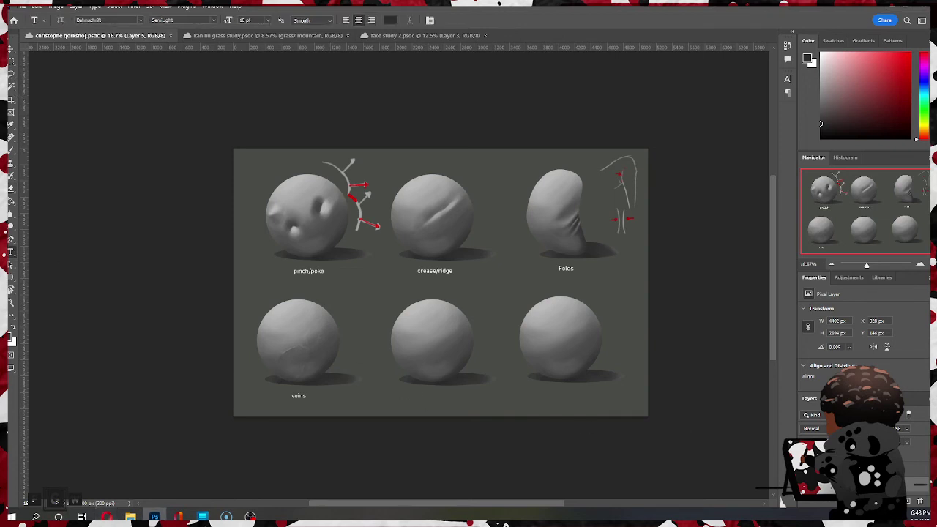
left_click(871, 456)
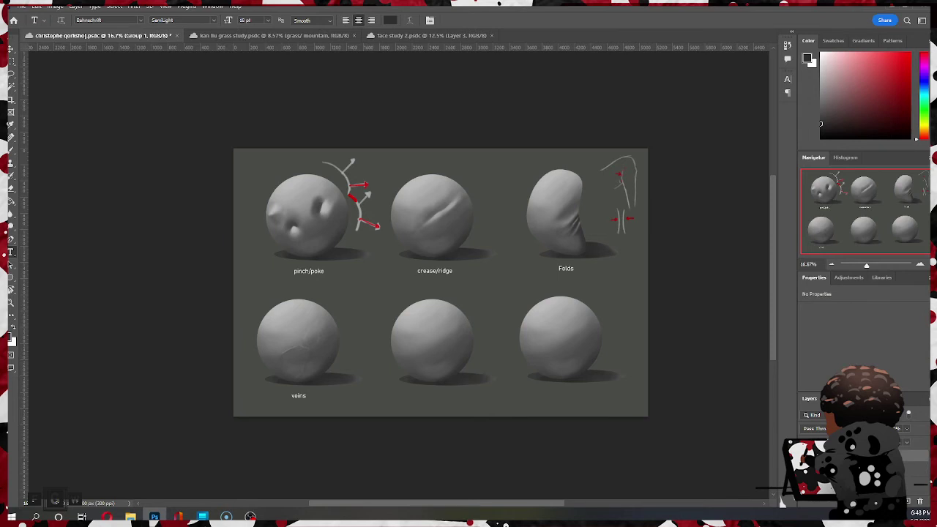
left_click(425, 399)
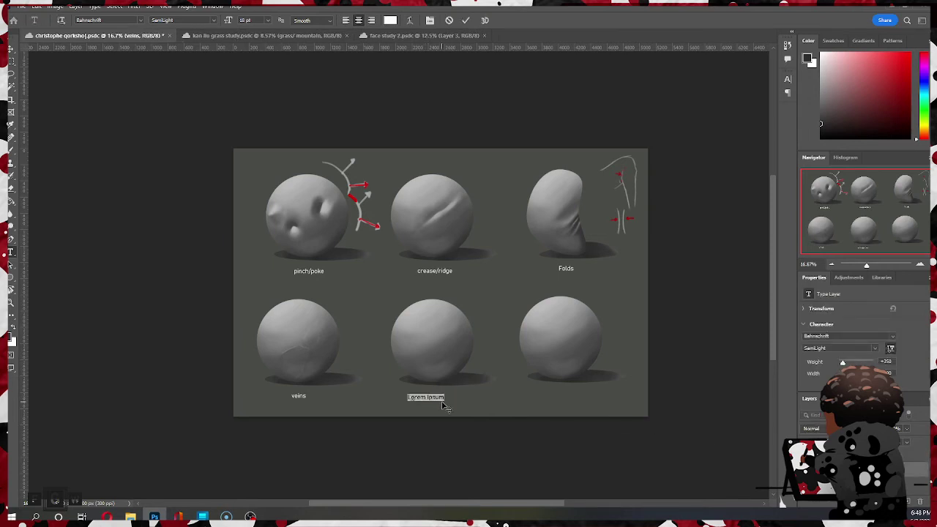
type("value")
left_click_drag(443, 406, 454, 406)
left_click(465, 21)
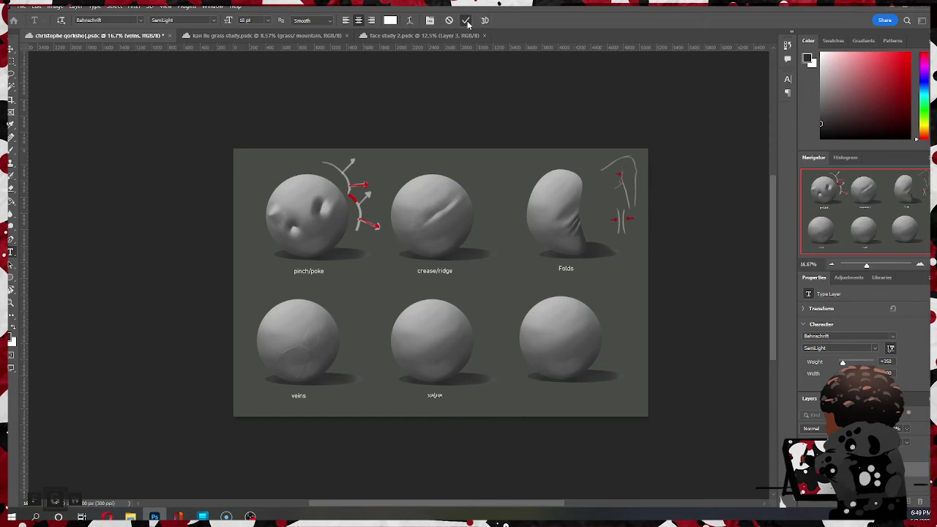
Step: Add a "color" text label centered under the lower-right sphere
left_click(553, 394)
type("color")
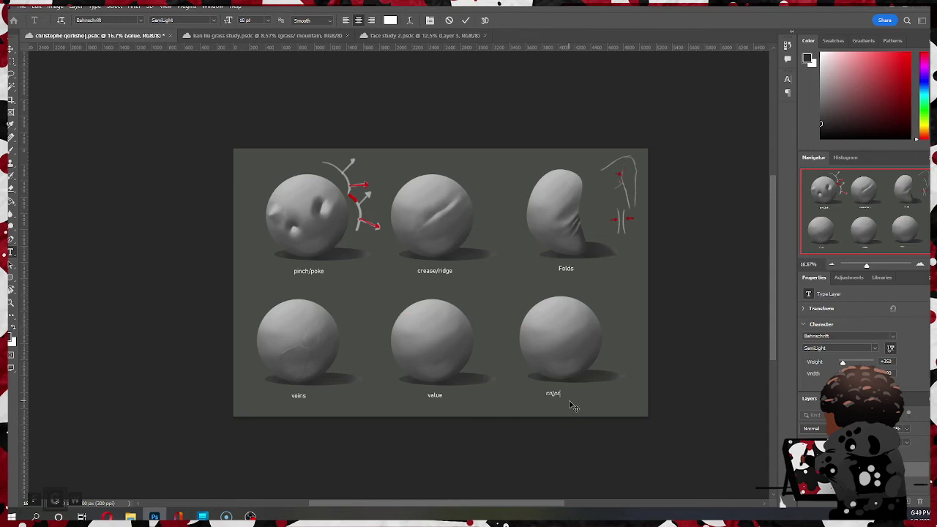
left_click_drag(573, 406, 585, 406)
left_click(465, 21)
Step: Make Layer 5 the active layer for retouching the Folds form
scroll(615, 297, "up", 2)
scroll(600, 302, "down", 2)
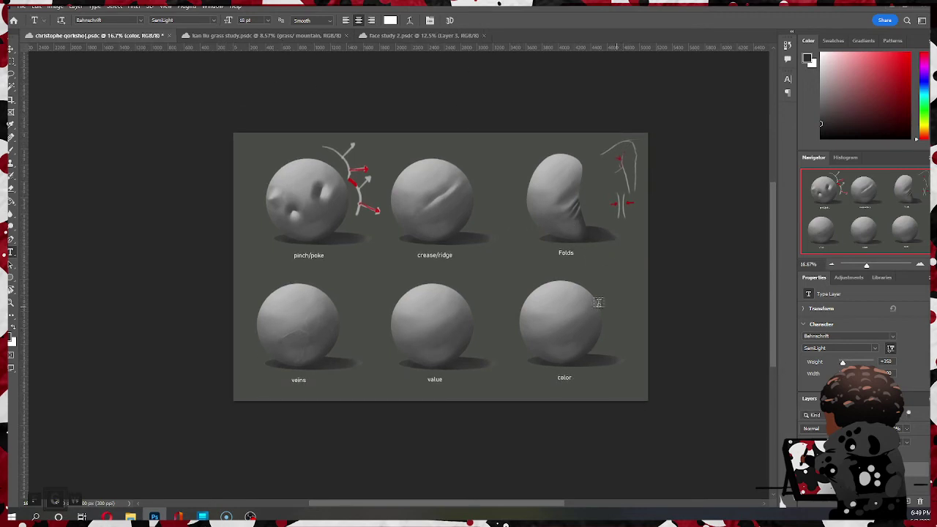
scroll(545, 291, "up", 3)
scroll(545, 291, "up", 2)
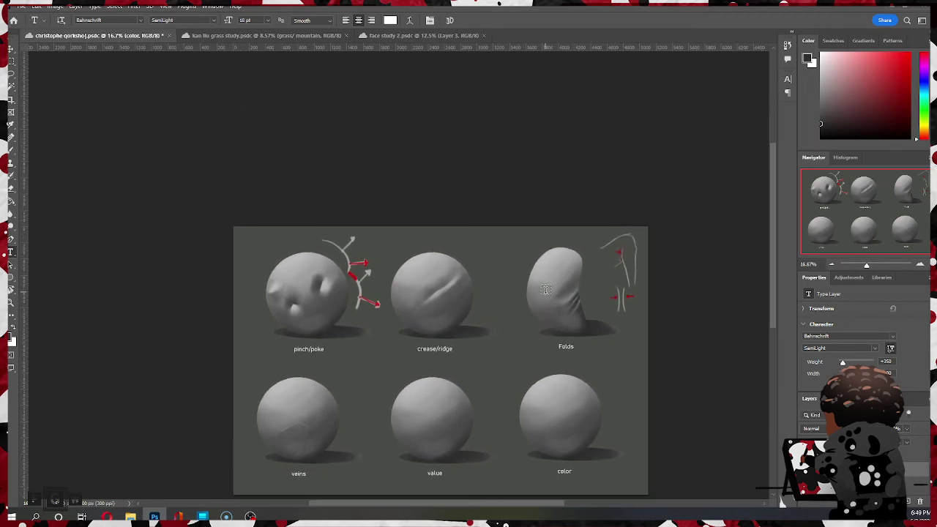
scroll(545, 287, "down", 3)
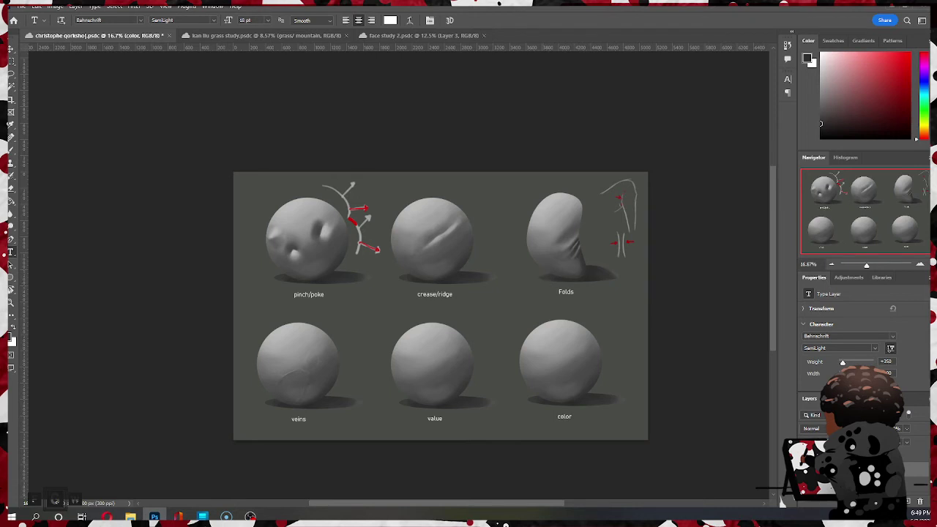
left_click(870, 455)
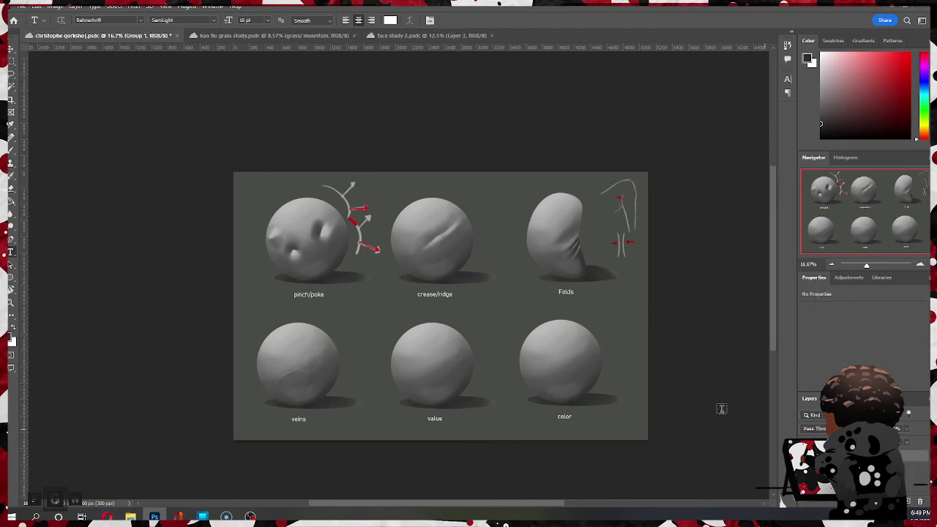
scroll(577, 228, "down", 2)
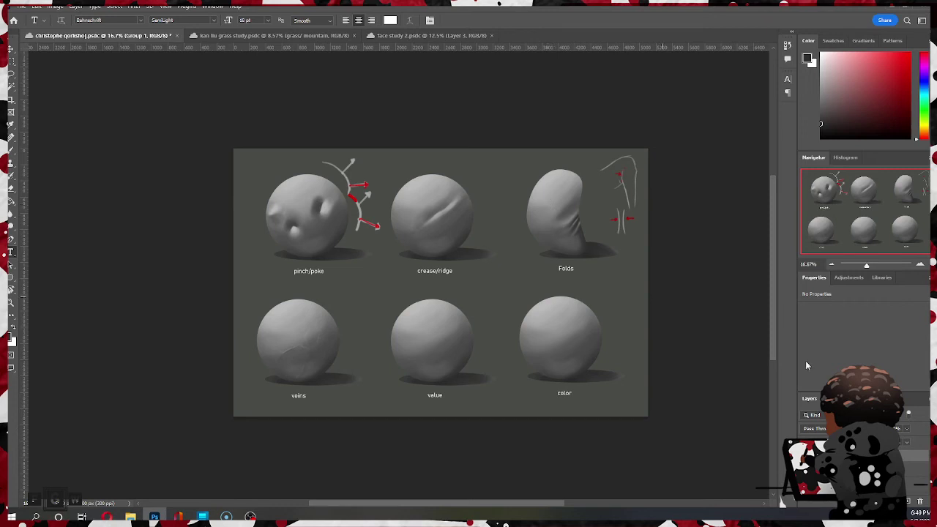
left_click(867, 485)
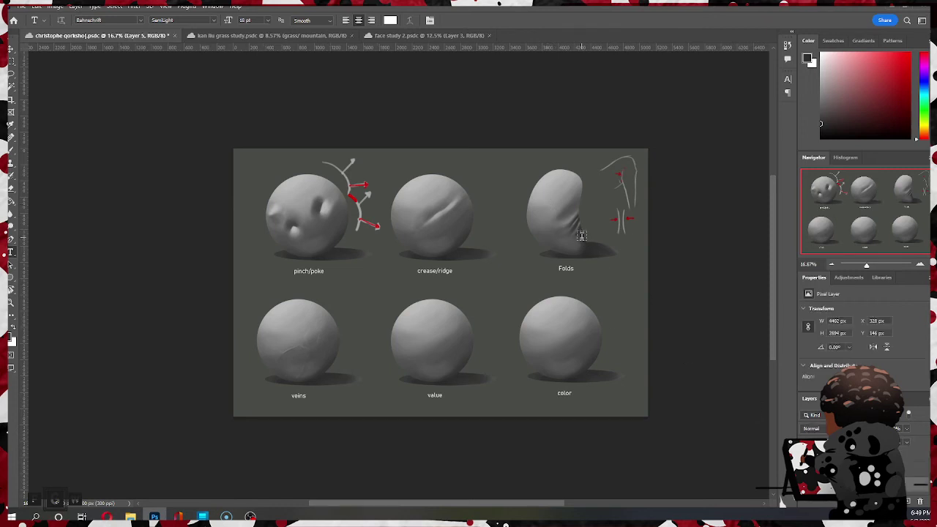
key("b")
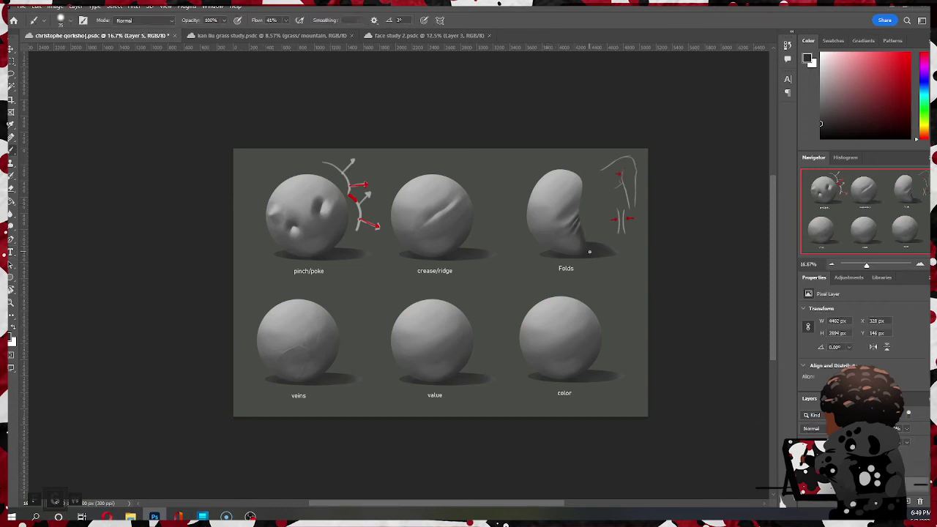
key("z")
left_click(589, 252)
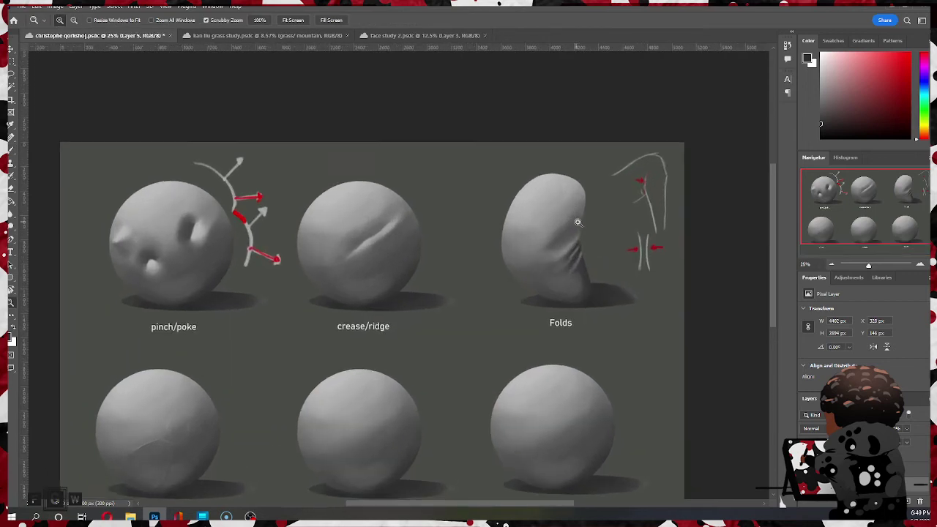
Step: Blend a sampled gray into the Folds form's inner edge above the creases with a soft brush of about 125 px
key("b")
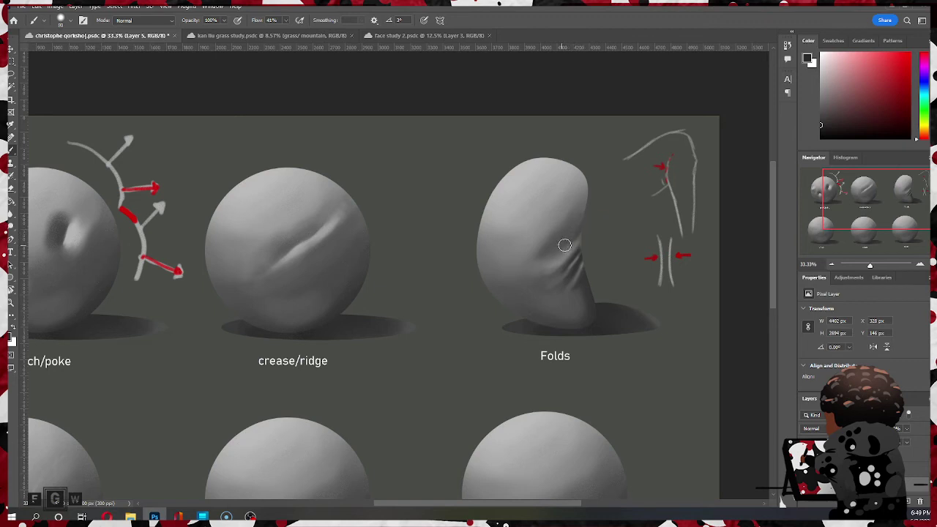
key("bracketright")
key("bracketright")
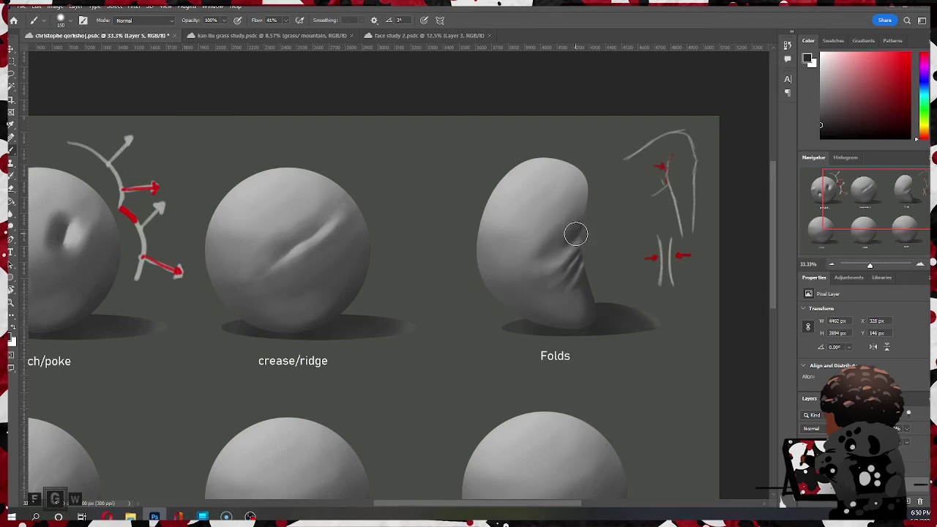
key("bracketleft")
key("bracketright")
key("alt")
left_click(566, 232, "alt")
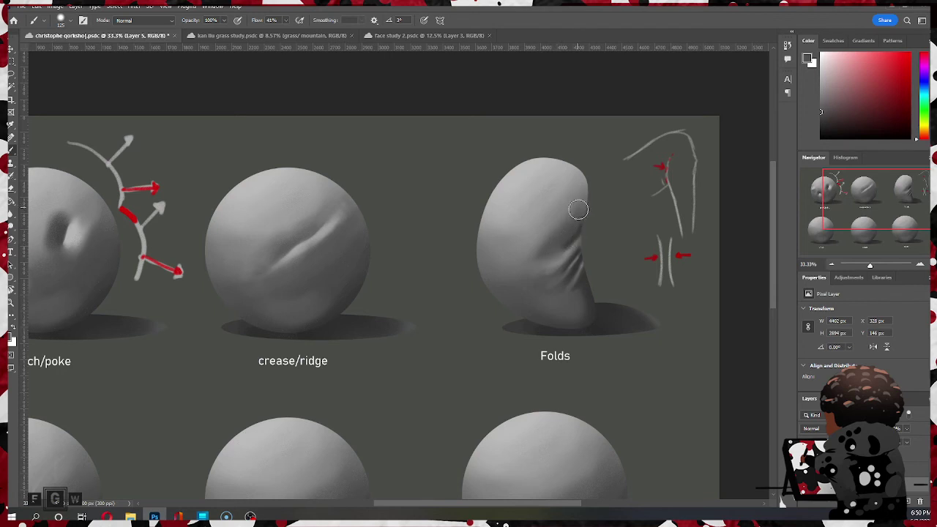
Step: Refine the creases on the Folds form's inner edge with sampled grays and a smaller soft brush, and save the document
left_click(578, 258, "alt")
key("bracketleft")
key("bracketleft")
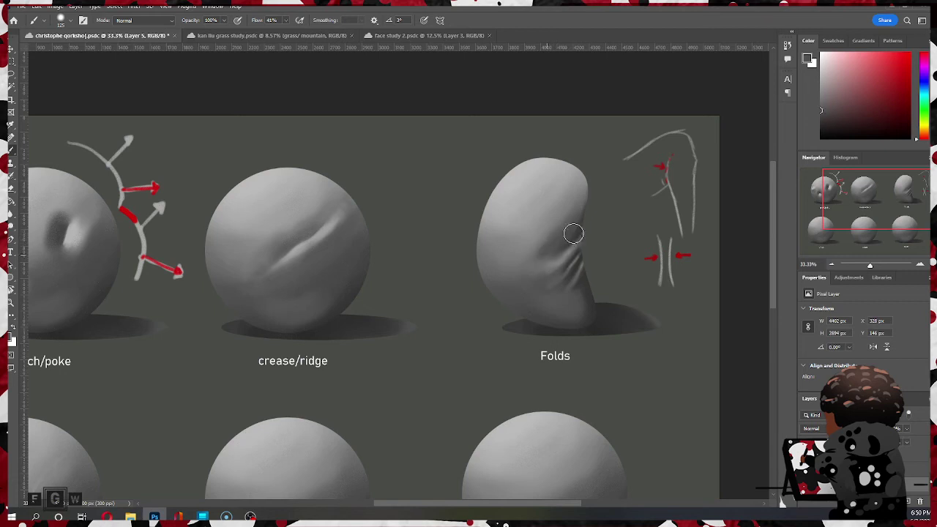
left_click(547, 286, "alt")
left_click(571, 231, "alt")
left_click(579, 253, "alt")
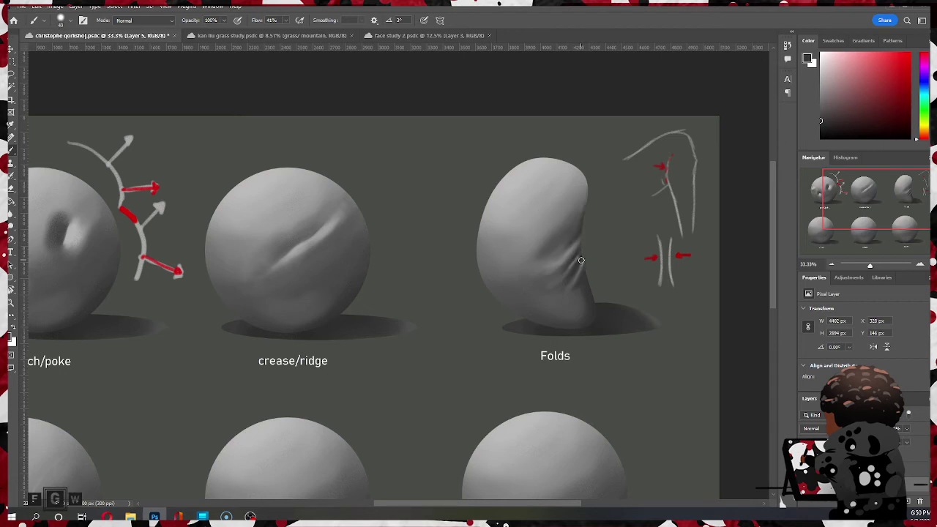
key("ctrl+s")
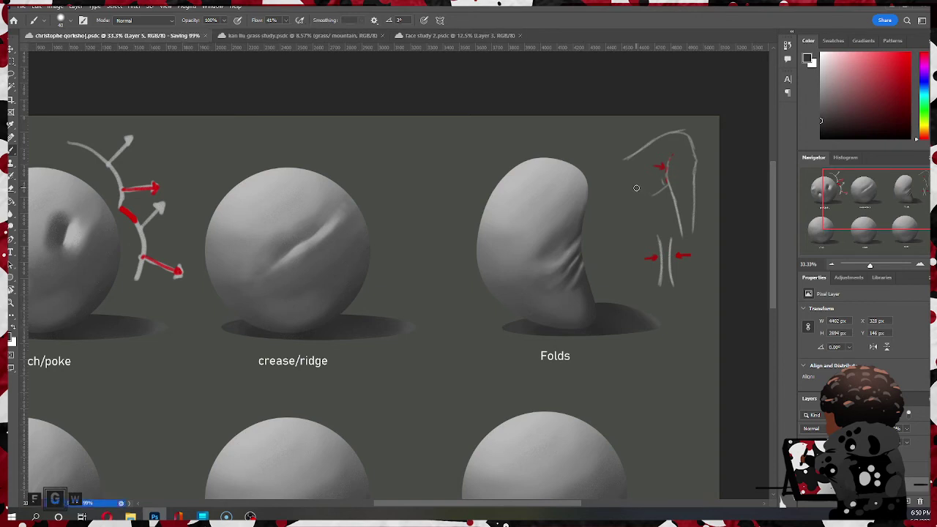
Step: Lasso the color sphere together with its shadow and cut it from Layer 4 onto its own new layer
key("z")
left_click(546, 216, "alt")
left_click(573, 240, "alt")
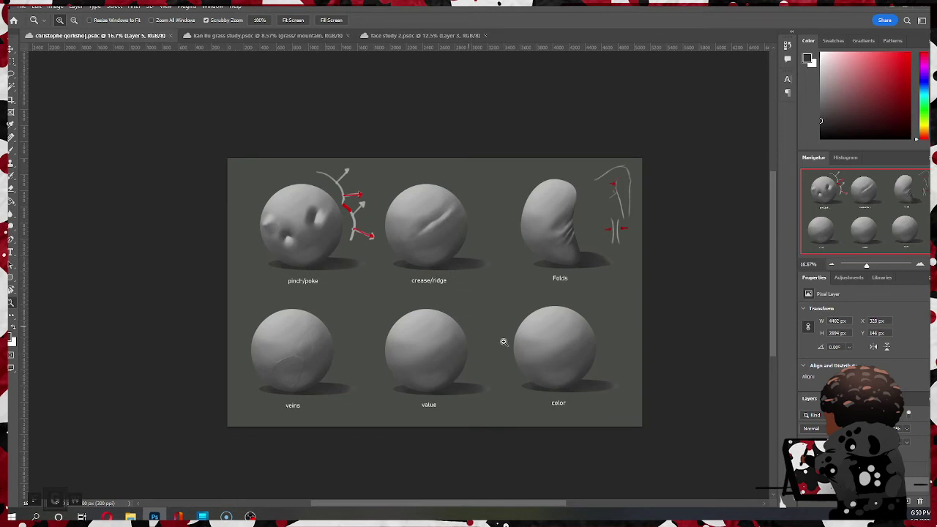
left_click(565, 344)
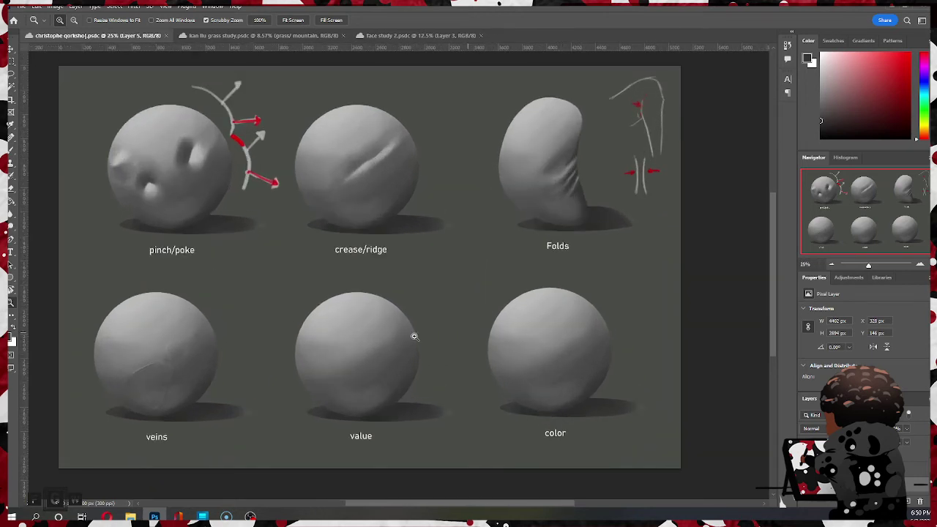
left_click_drag(412, 505, 433, 502)
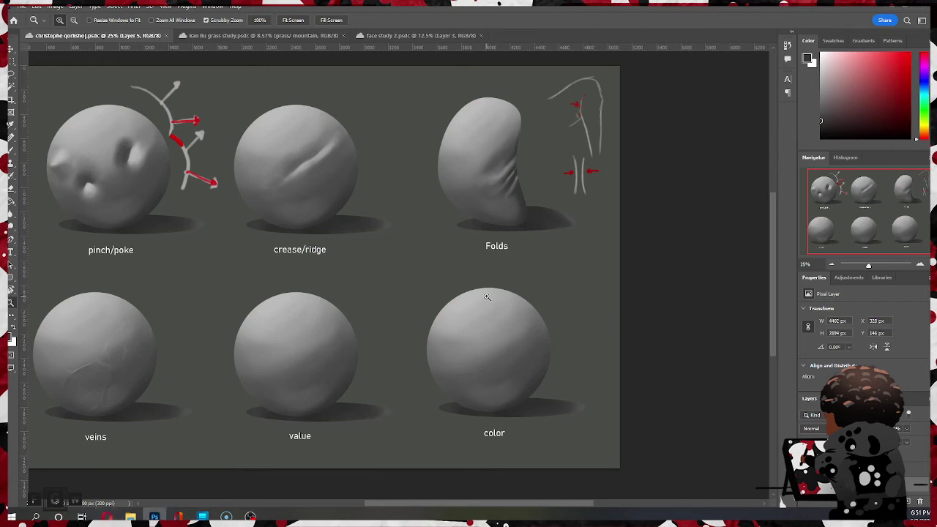
key("l")
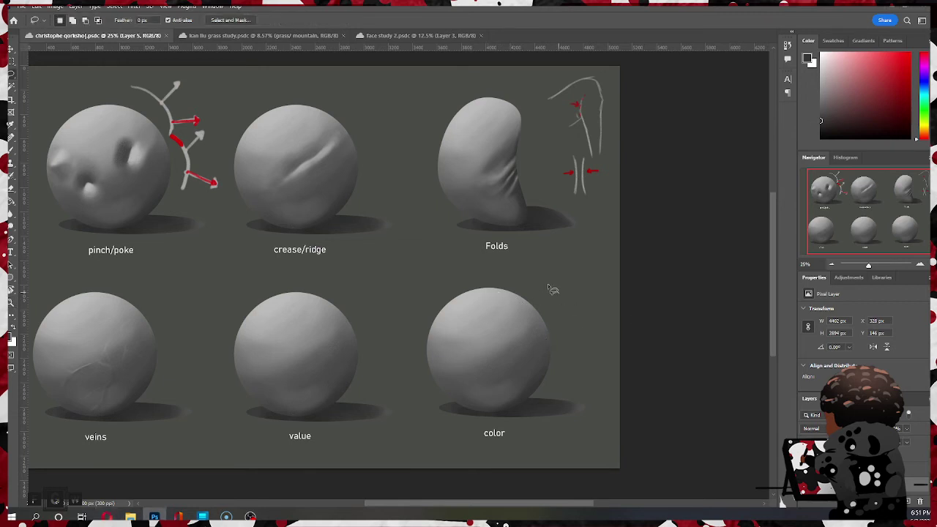
mouse_move(558, 293)
left_mouse_down()
mouse_move(427, 259)
mouse_move(398, 340)
mouse_move(419, 395)
mouse_move(458, 425)
mouse_move(589, 414)
mouse_move(605, 363)
mouse_move(516, 272)
left_mouse_up()
right_click(476, 370)
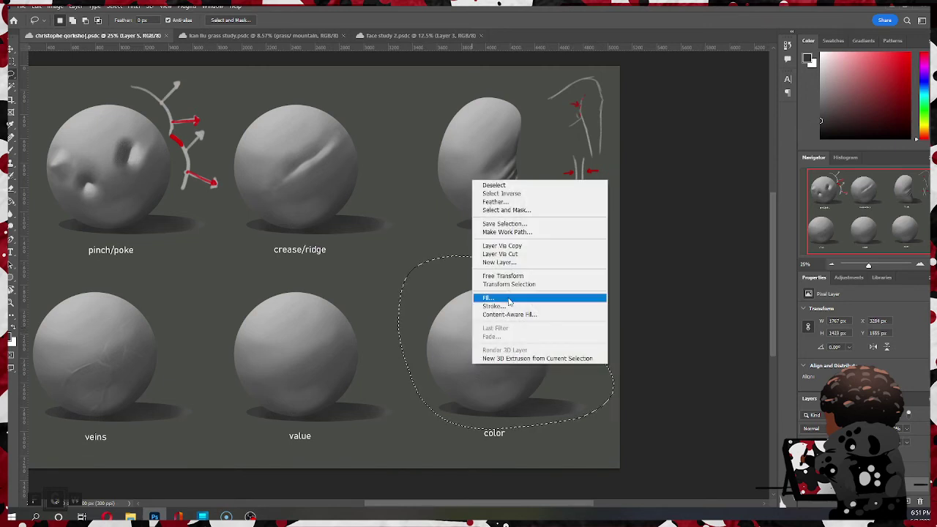
left_click(538, 246)
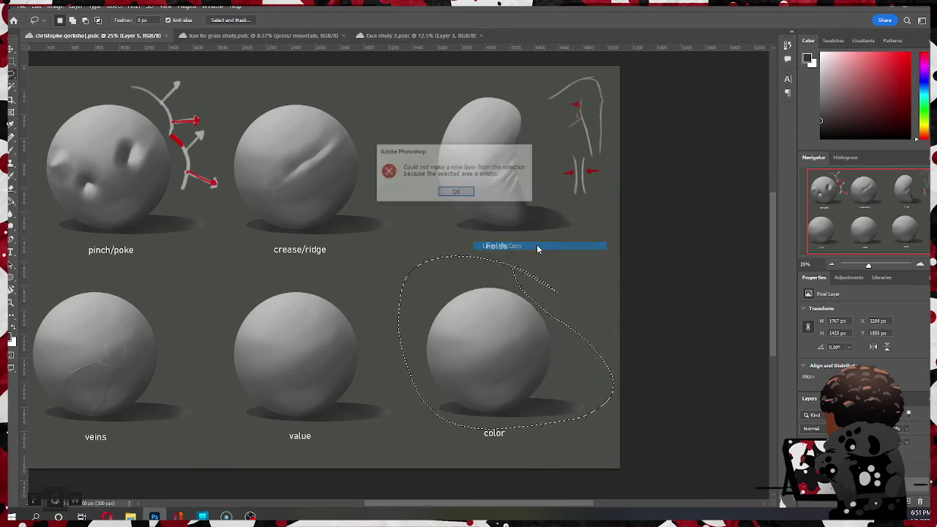
left_click(456, 193)
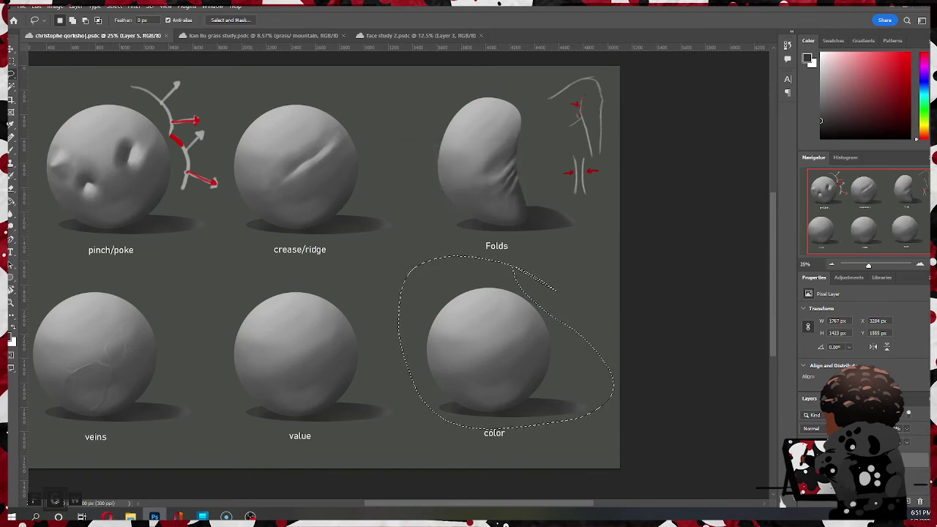
right_click(492, 359)
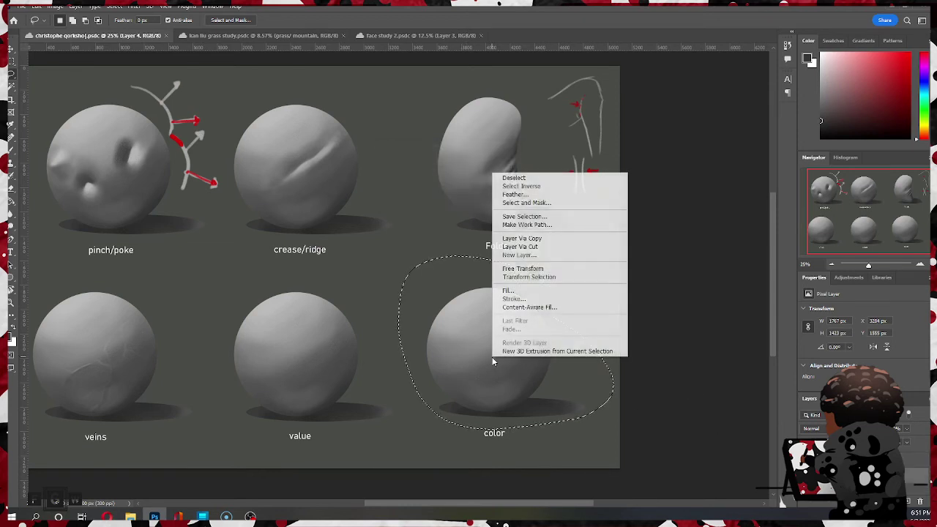
left_click(536, 247)
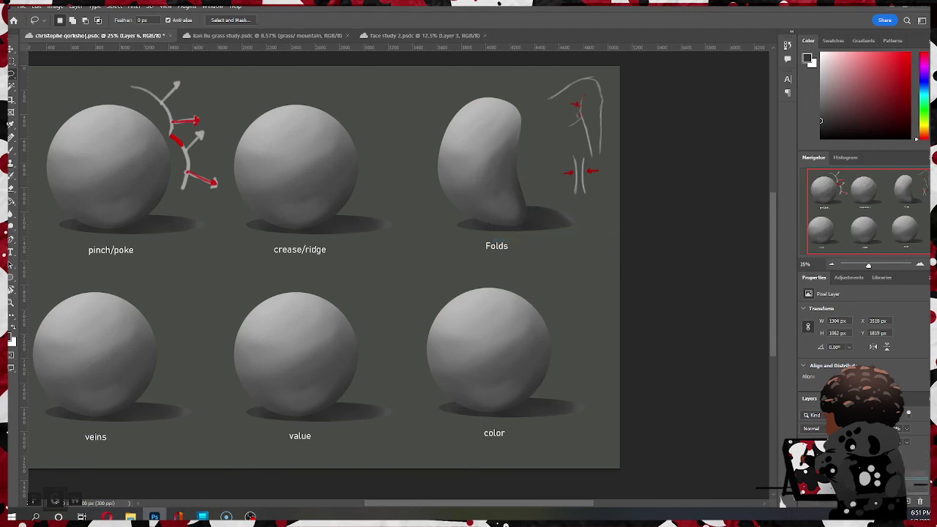
Step: Stack the cut-out color sphere layer above Layer 5 and make Layer 5 a clipping mask on Layer 4 again
left_click_drag(867, 474, 867, 478)
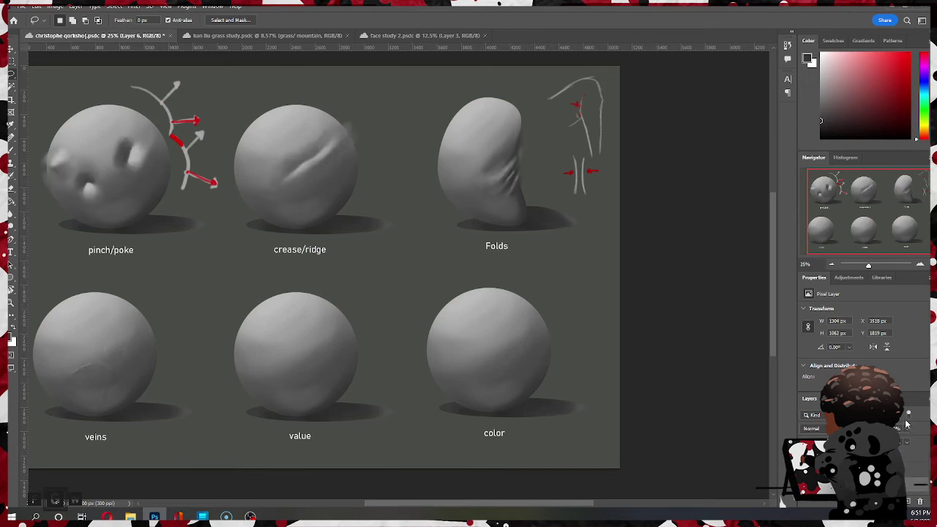
right_click(914, 468)
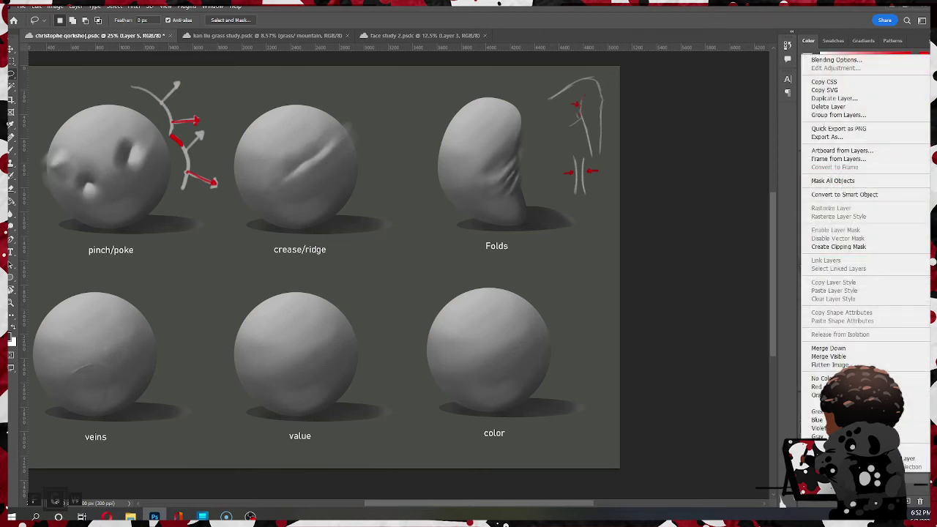
left_click(834, 247)
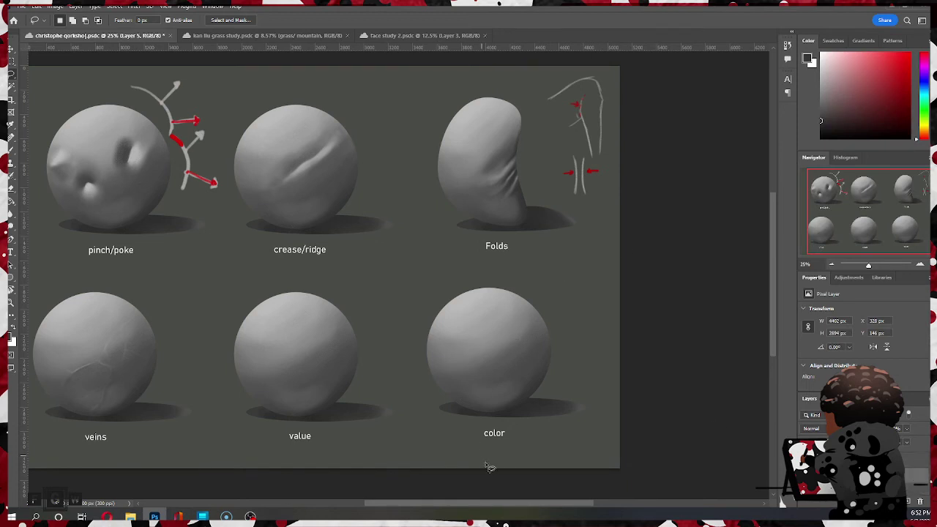
left_click_drag(516, 503, 490, 498)
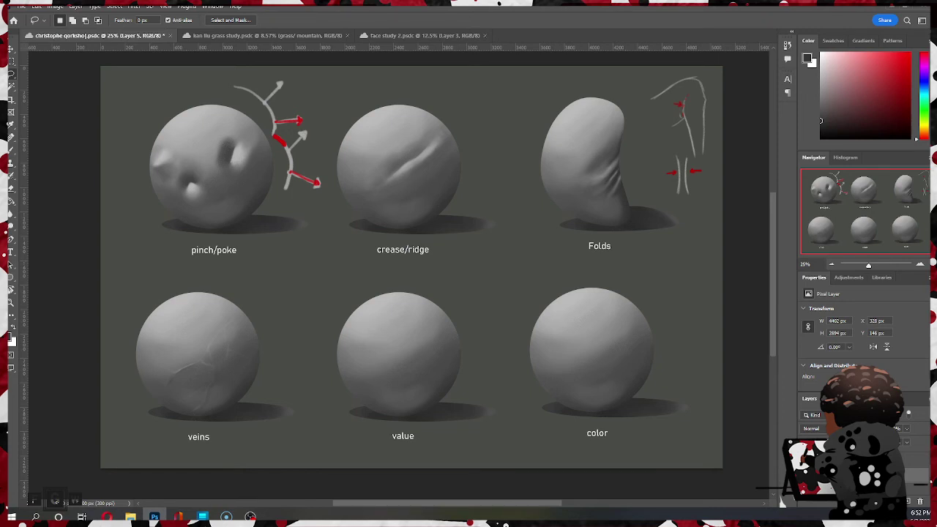
key("alt+Tab")
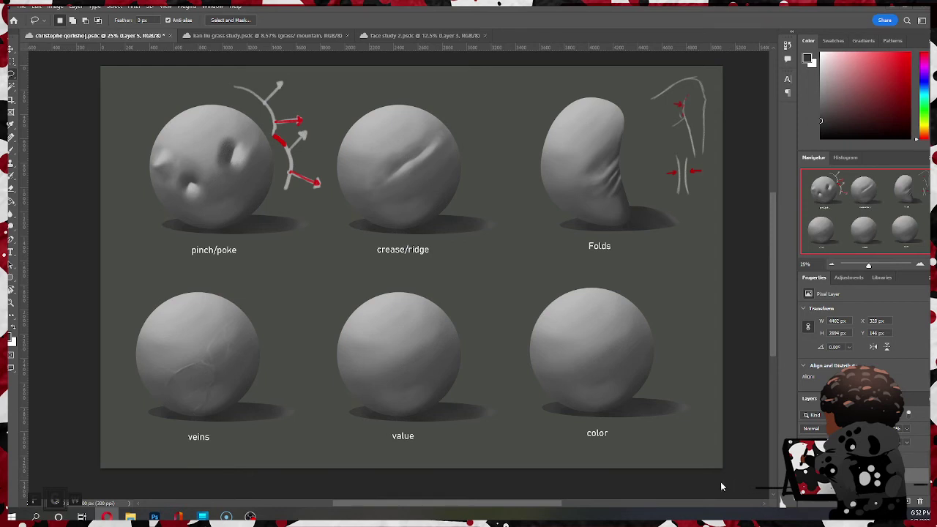
key("alt+Tab")
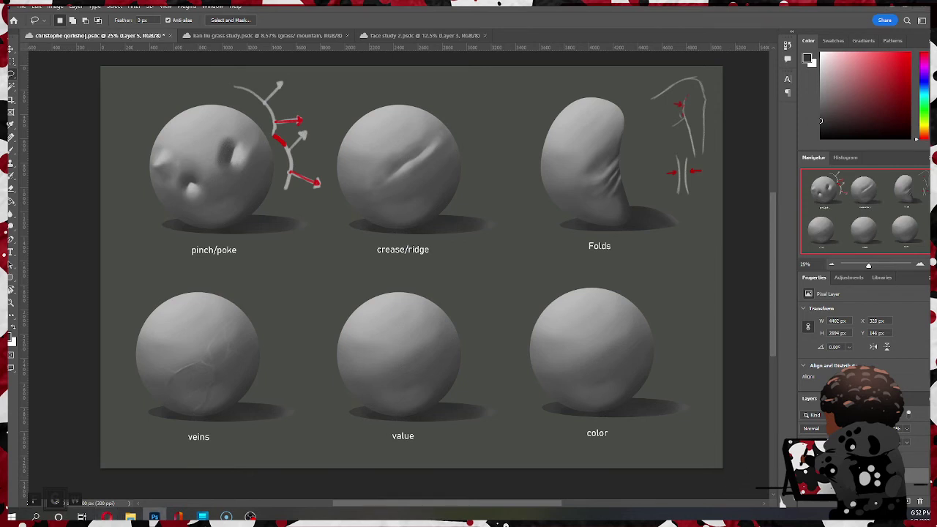
Step: Duplicate Layer 6, which holds the color sphere, keeping the suggested layer name
left_click(915, 460)
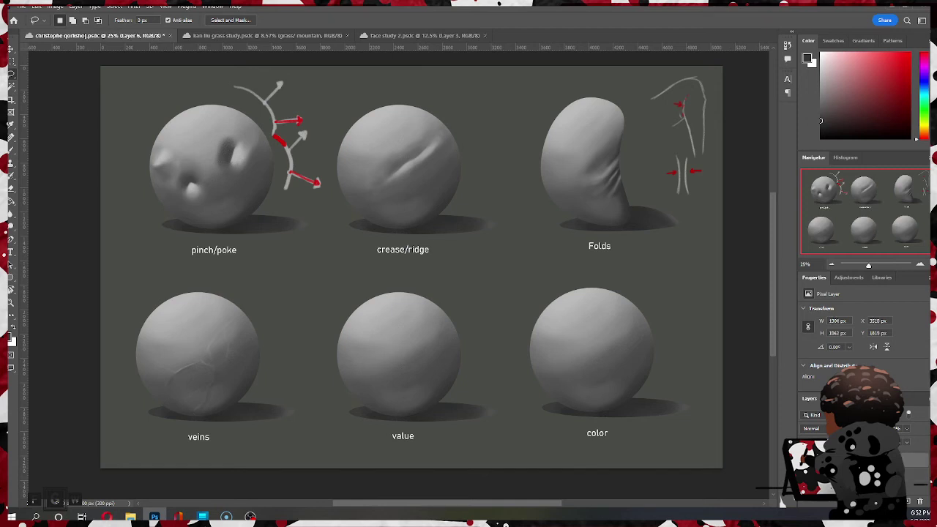
right_click(914, 459)
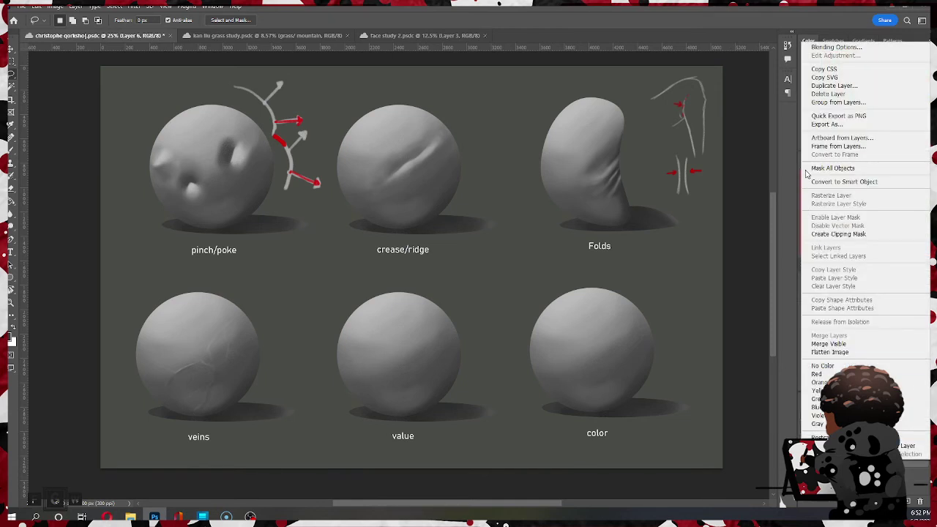
left_click(841, 87)
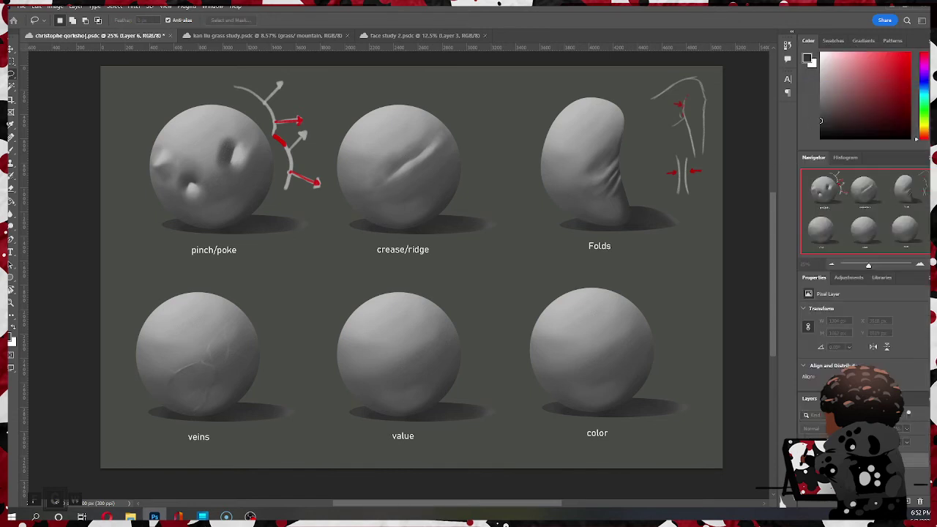
key("Return")
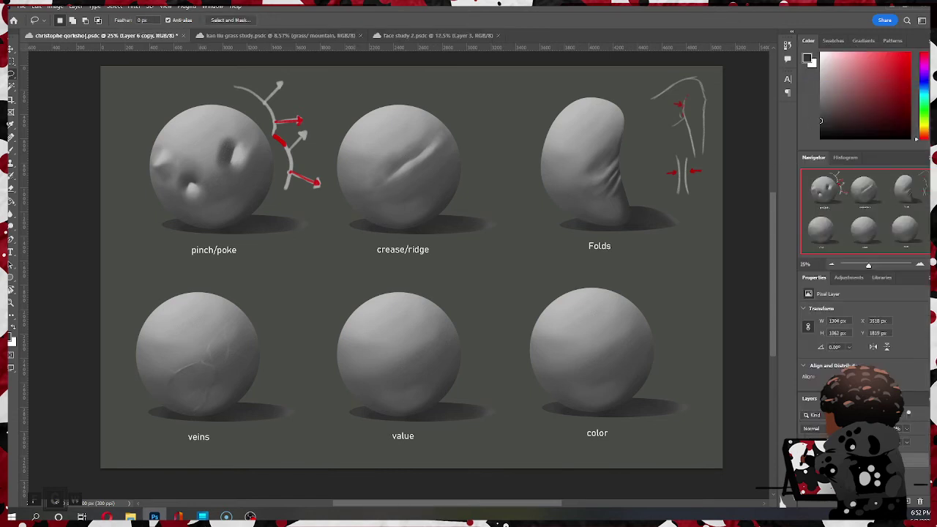
Step: Set the duplicated sphere layer's blend mode to Color and clip it to the color sphere layer beneath
left_click(812, 428)
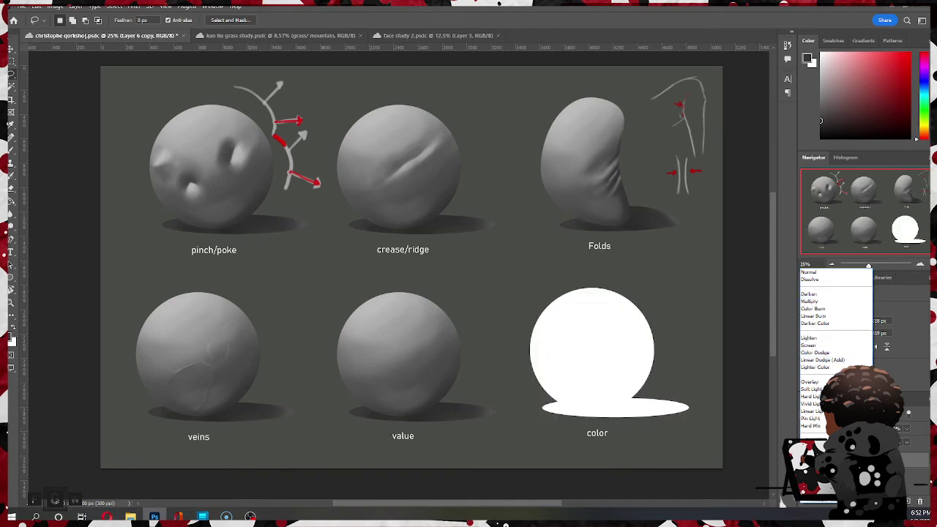
left_click(809, 492)
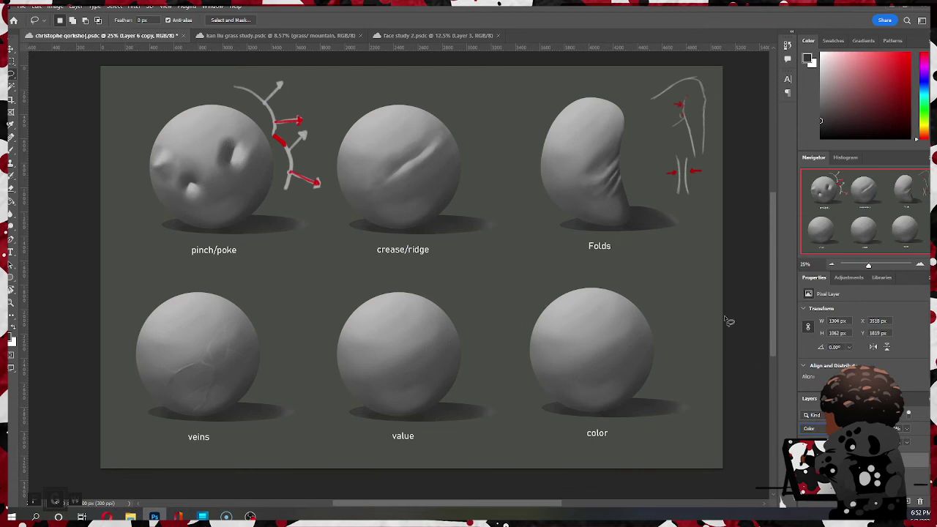
right_click(869, 461)
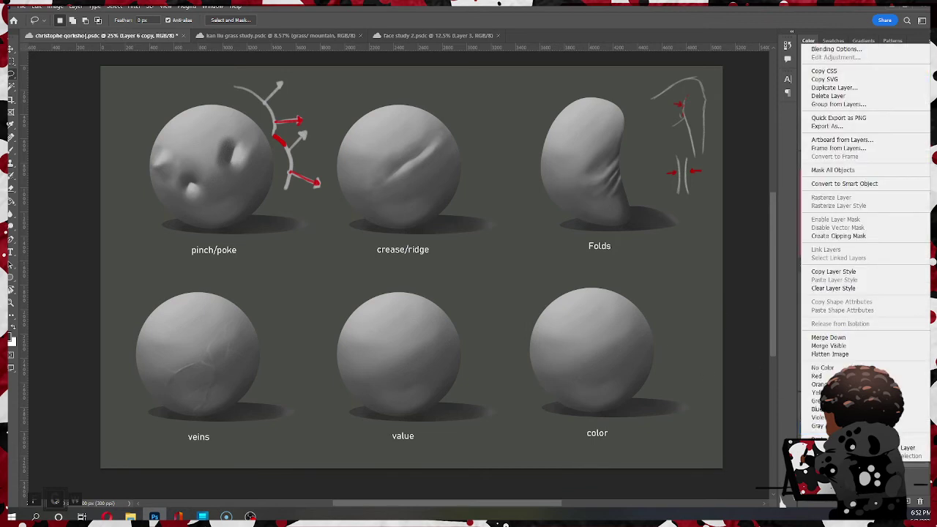
left_click(834, 236)
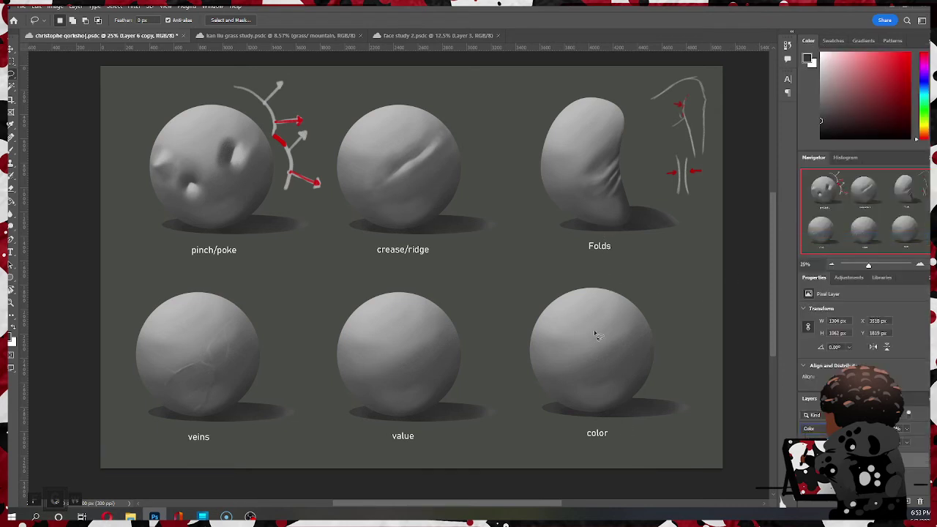
Step: Switch to the Brush tool and enlarge the soft brush to 100 px
key("b")
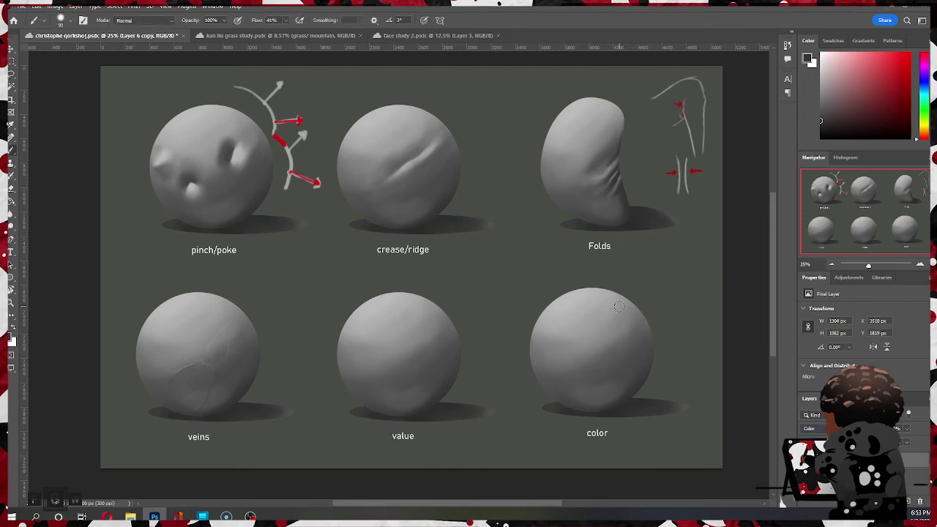
key("bracketright")
key("bracketright")
Step: Tint the duplicated color sphere layer blue using Color Balance with midtone levels of -34, +1 and +55
key("ctrl+b")
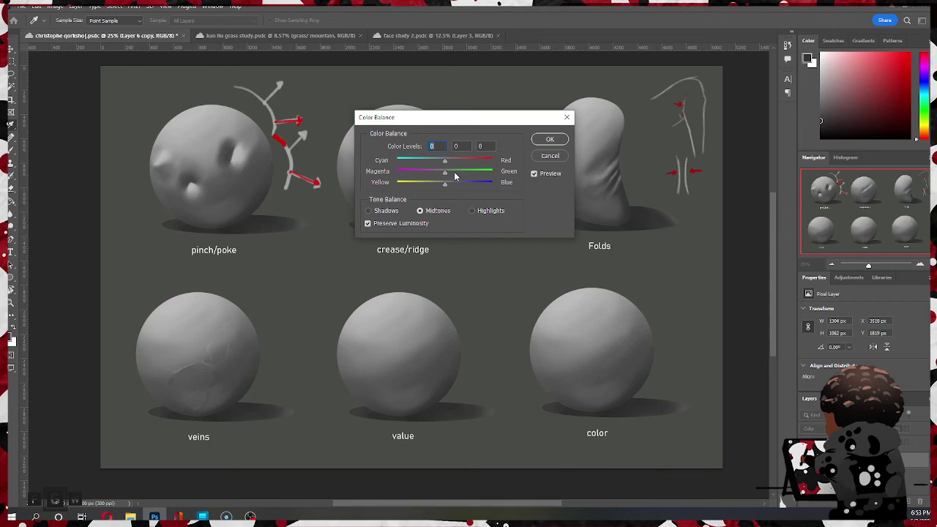
left_click_drag(446, 161, 426, 171)
mouse_move(427, 171)
left_mouse_down()
mouse_move(444, 169)
mouse_move(436, 168)
left_mouse_up()
left_click_drag(436, 169, 437, 169)
left_click_drag(437, 169, 456, 163)
left_click_drag(455, 164, 420, 167)
left_click(463, 146)
type("1")
left_click(422, 162)
left_click_drag(423, 163, 432, 164)
left_click_drag(445, 184, 458, 188)
left_click_drag(458, 188, 460, 188)
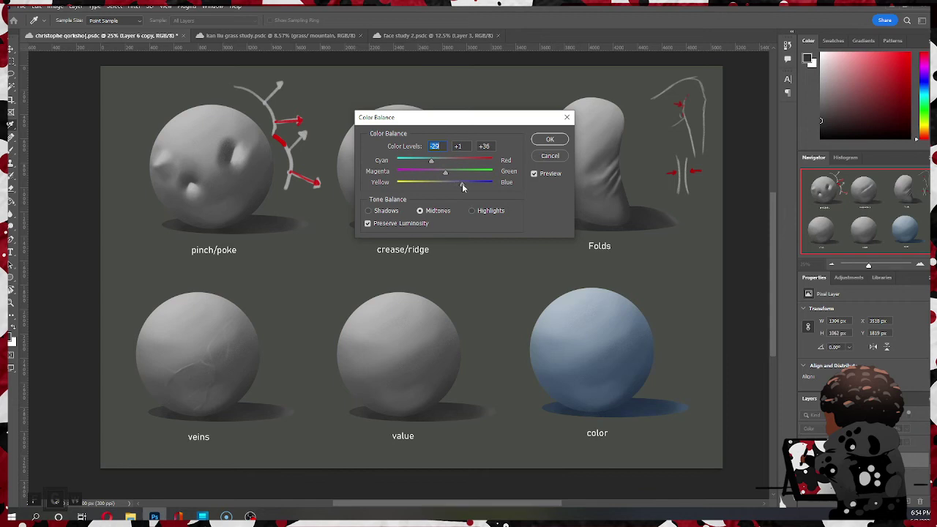
left_click_drag(462, 188, 471, 187)
left_click_drag(433, 163, 432, 164)
mouse_move(432, 164)
left_mouse_down()
mouse_move(417, 166)
mouse_move(430, 165)
left_mouse_up()
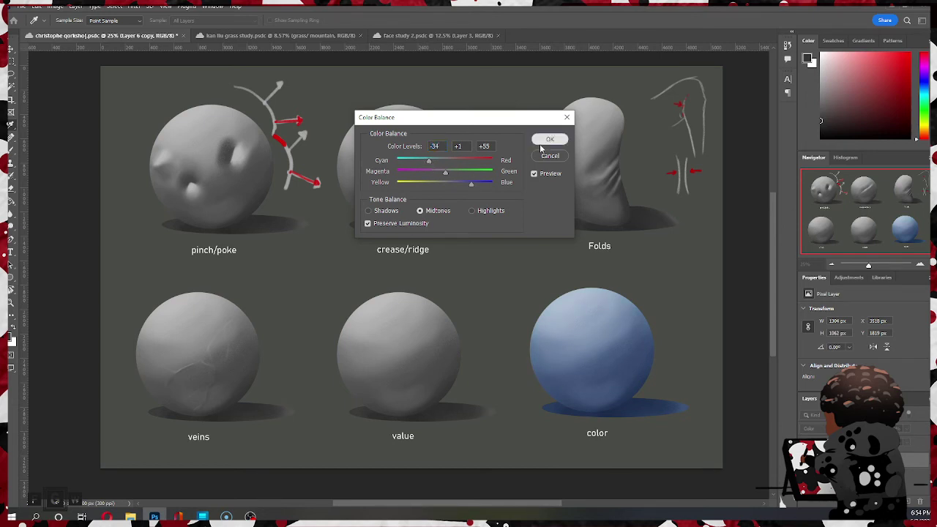
left_click(546, 141)
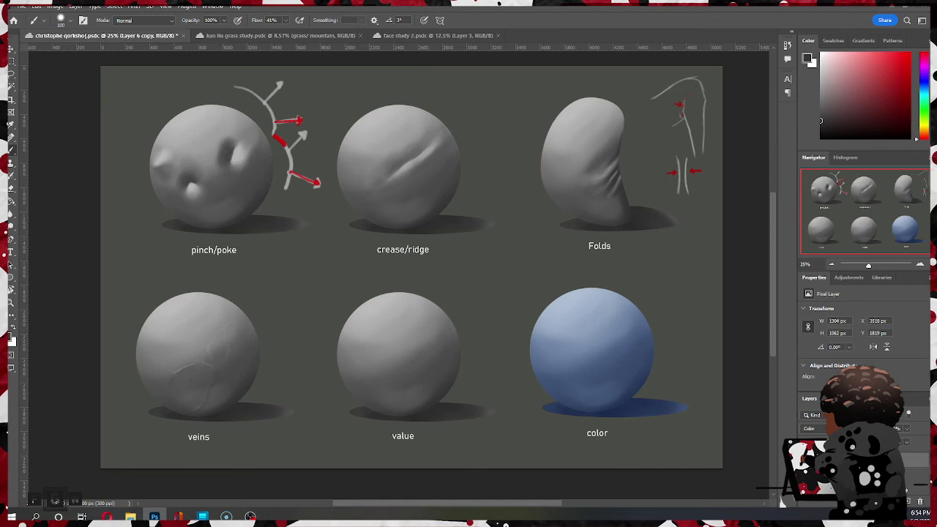
Step: Add a new layer clipped to the color sphere and set its blend mode to Color
left_click(908, 502)
right_click(911, 457)
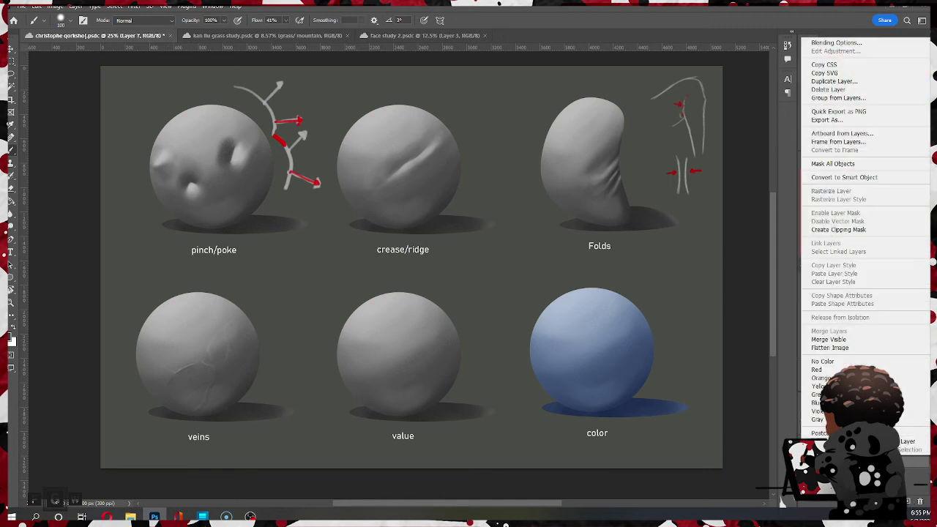
left_click(820, 231)
left_click(821, 428)
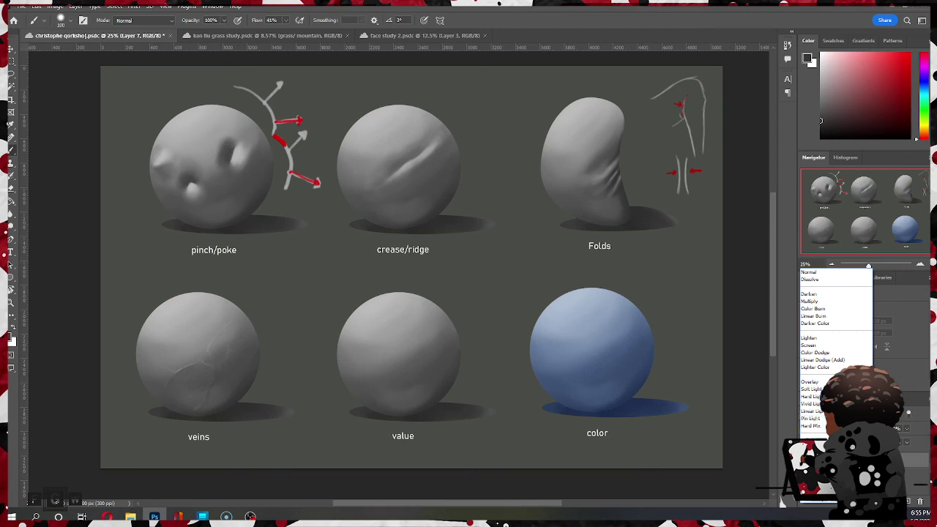
left_click(814, 491)
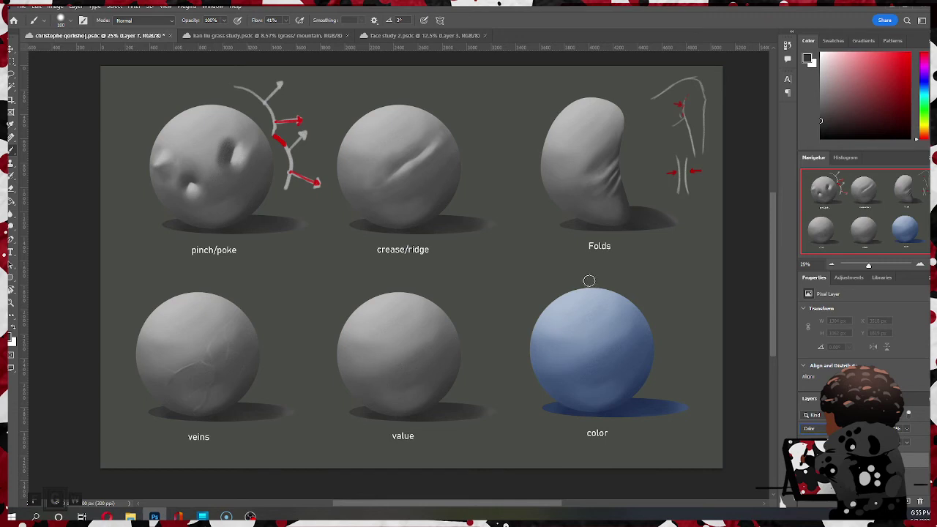
Step: Enlarge the soft brush to 600 px for painting on the clipped Color layer
key("bracketright")
key("bracketright")
key("bracketright")
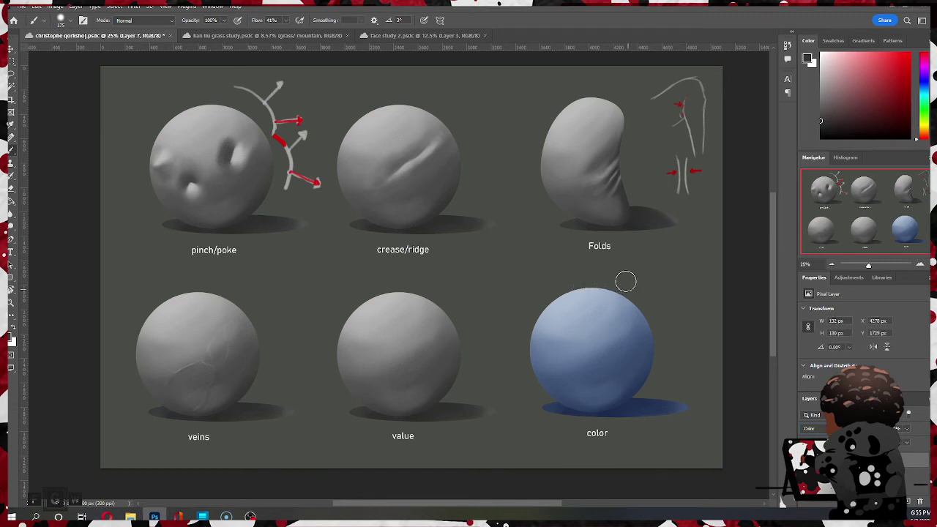
key("bracketright")
key("bracketright")
key("bracketright")
key("bracketright")
key("bracketright")
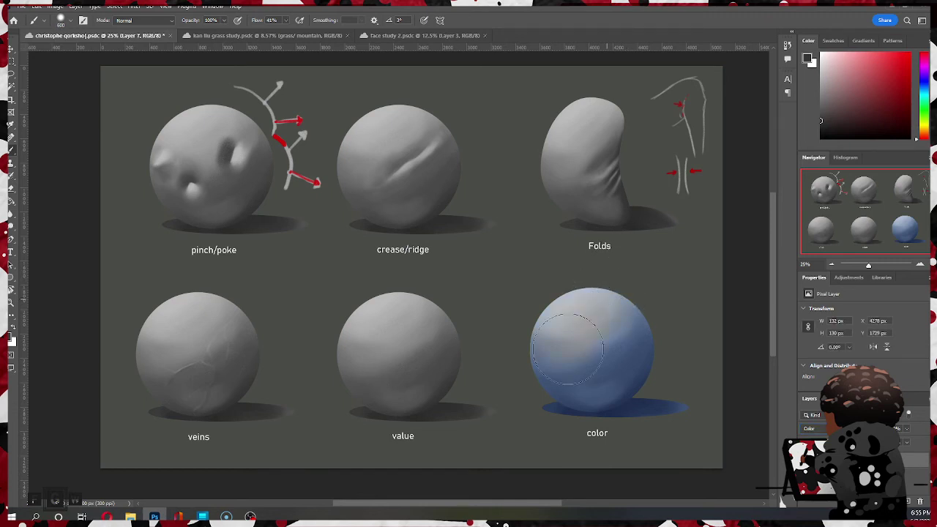
Step: Try neutralizing the blue on the upper part of the color sphere with dark gray, and undo the strokes
mouse_move(568, 349)
left_mouse_down()
mouse_move(592, 333)
mouse_move(615, 292)
mouse_move(585, 295)
mouse_move(608, 287)
left_mouse_up()
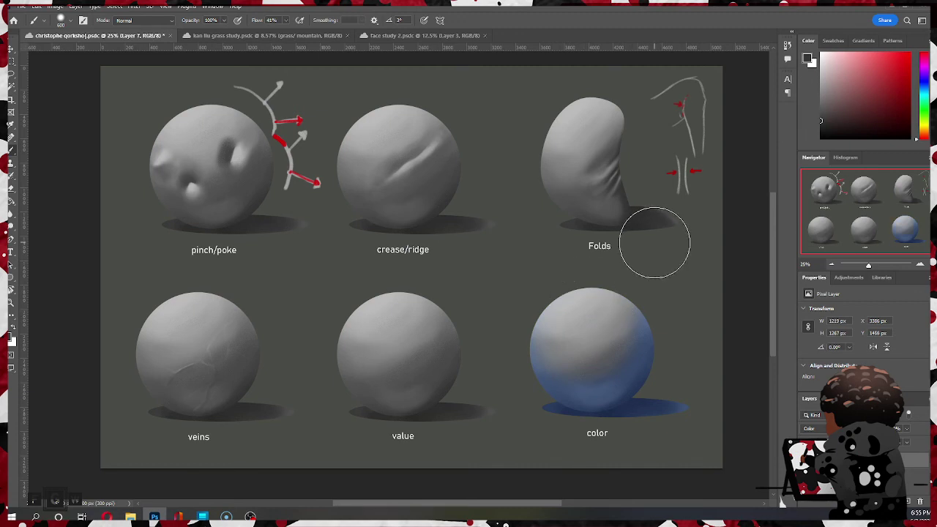
key("ctrl+z")
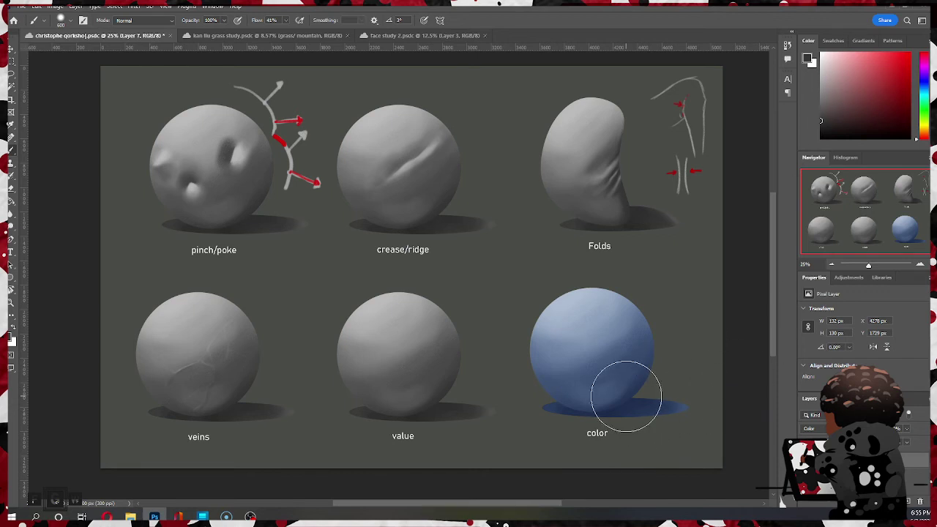
Step: Select the blue-tinted duplicate layer and paint dark gray around the color sphere's base to remove the blue from its cast shadow
left_click(842, 474)
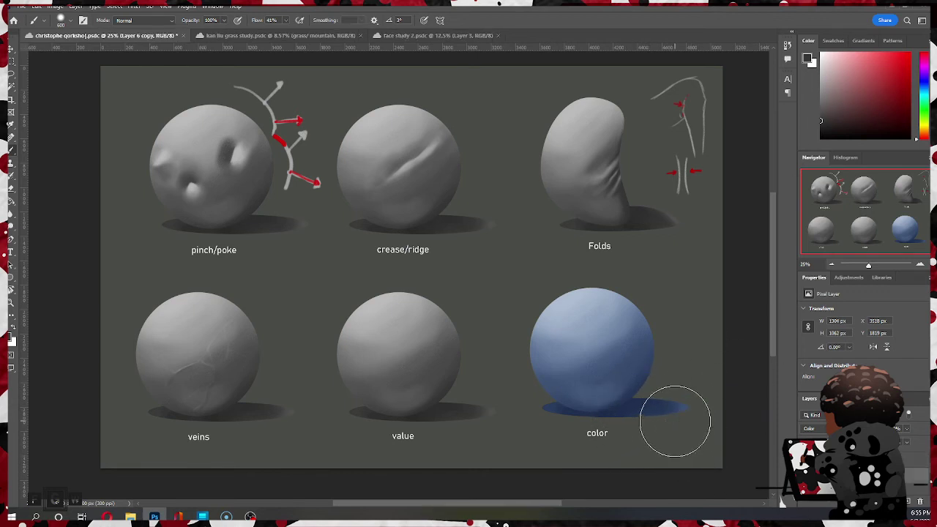
mouse_move(675, 422)
left_mouse_down()
mouse_move(639, 439)
mouse_move(652, 427)
mouse_move(634, 440)
mouse_move(585, 446)
mouse_move(548, 441)
mouse_move(529, 426)
mouse_move(621, 449)
mouse_move(555, 447)
mouse_move(536, 432)
mouse_move(577, 446)
mouse_move(647, 434)
mouse_move(618, 444)
left_mouse_up()
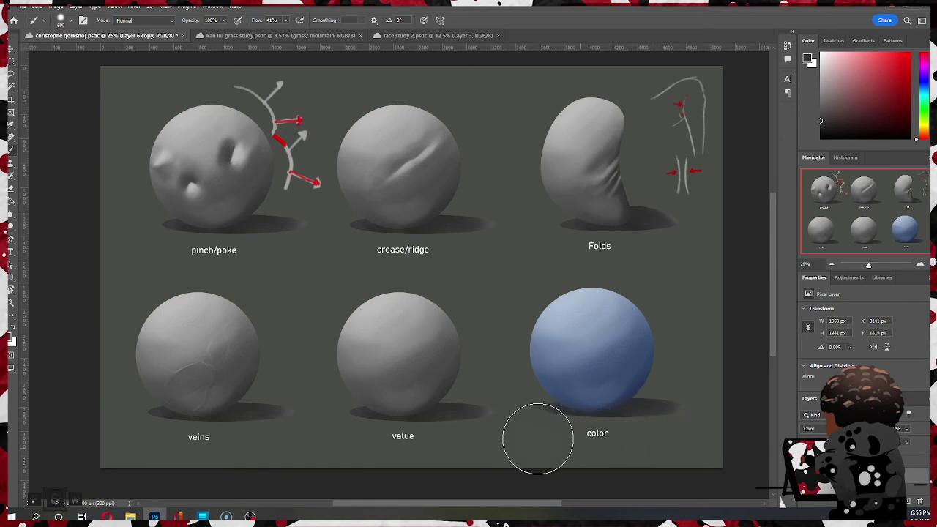
left_click_drag(528, 435, 631, 450)
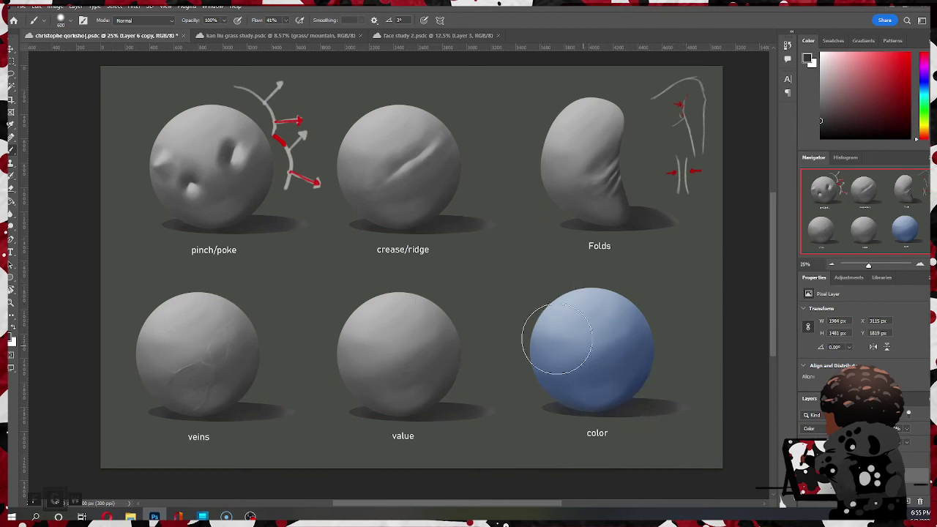
scroll(571, 313, "up", 1)
key("ctrl+z")
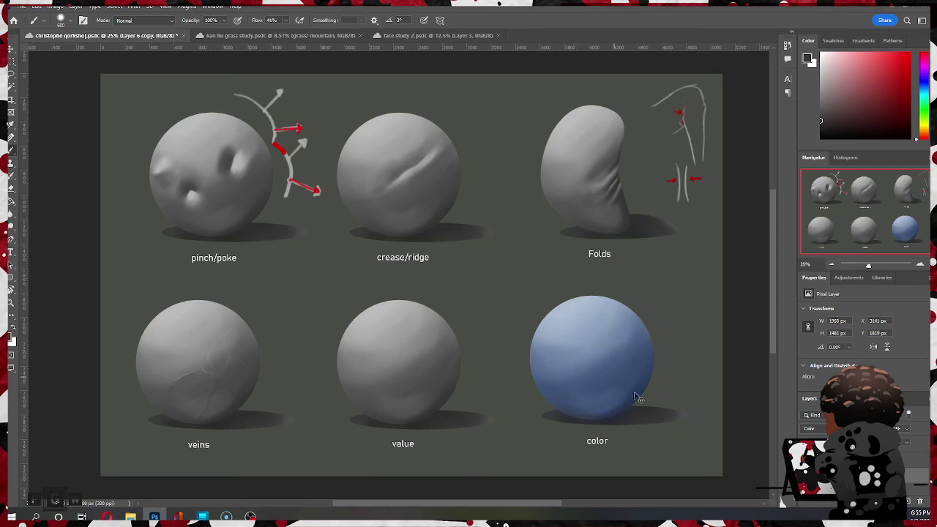
key("ctrl+z")
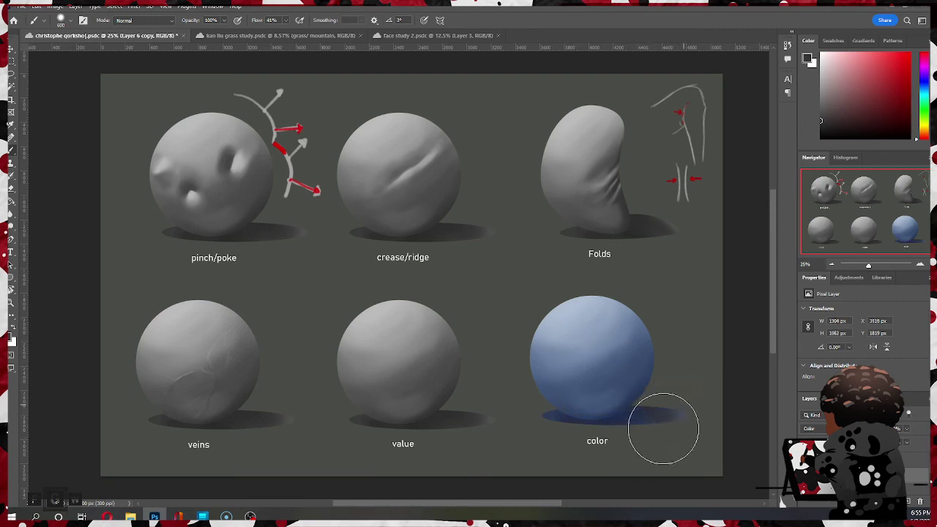
mouse_move(663, 429)
left_mouse_down()
mouse_move(631, 454)
mouse_move(546, 451)
mouse_move(533, 439)
mouse_move(595, 456)
mouse_move(559, 454)
mouse_move(655, 436)
left_mouse_up()
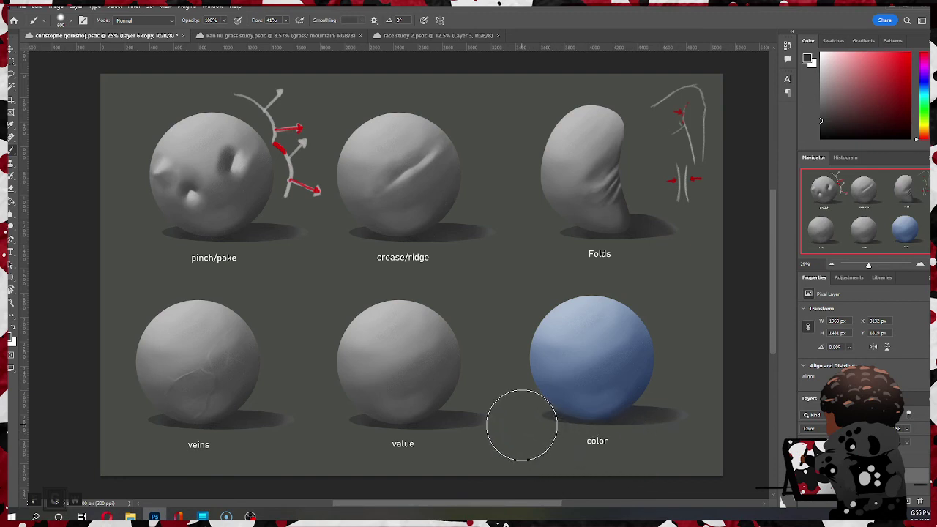
left_click_drag(551, 449, 594, 461)
scroll(652, 336, "up", 3)
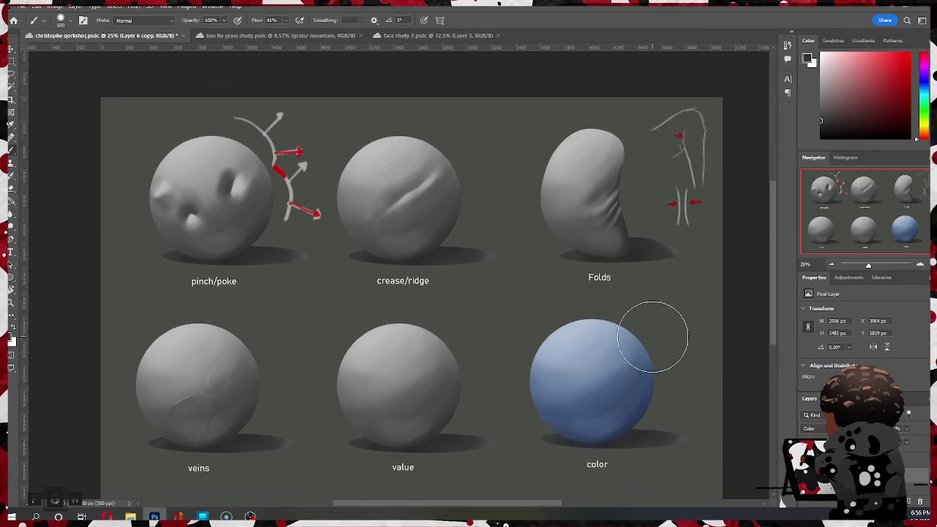
key("ctrl+z")
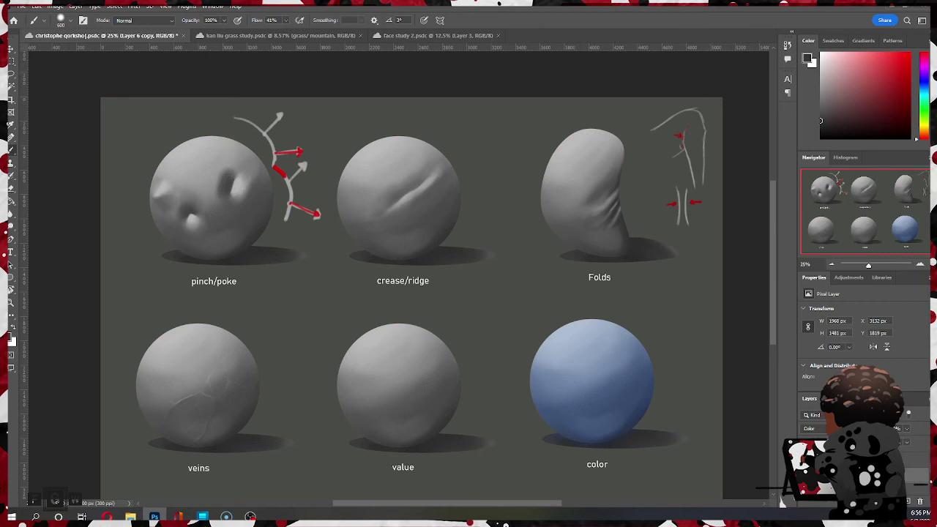
key("ctrl+shift+z")
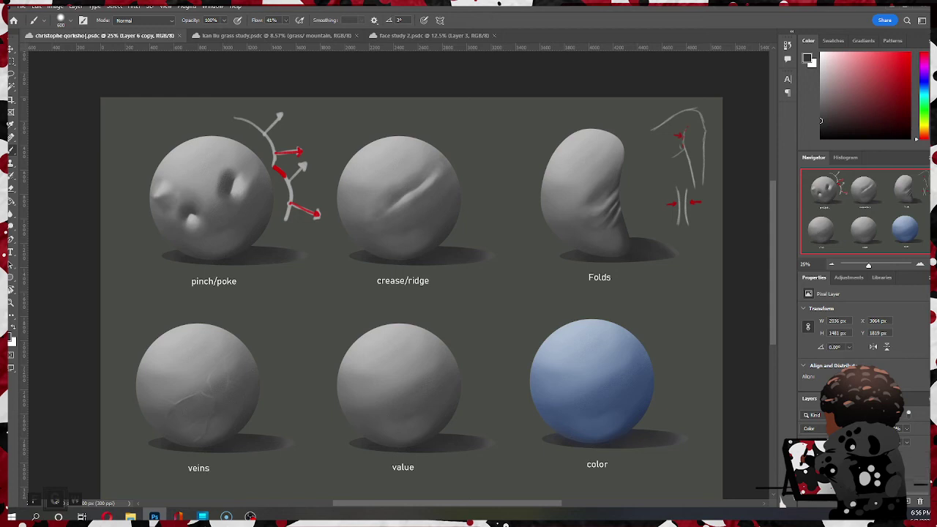
Step: Select Layer 3, sample the red from the pinch/poke arrows and shrink the soft brush to 70 px
left_click(911, 470)
left_click(806, 469)
left_click(806, 470)
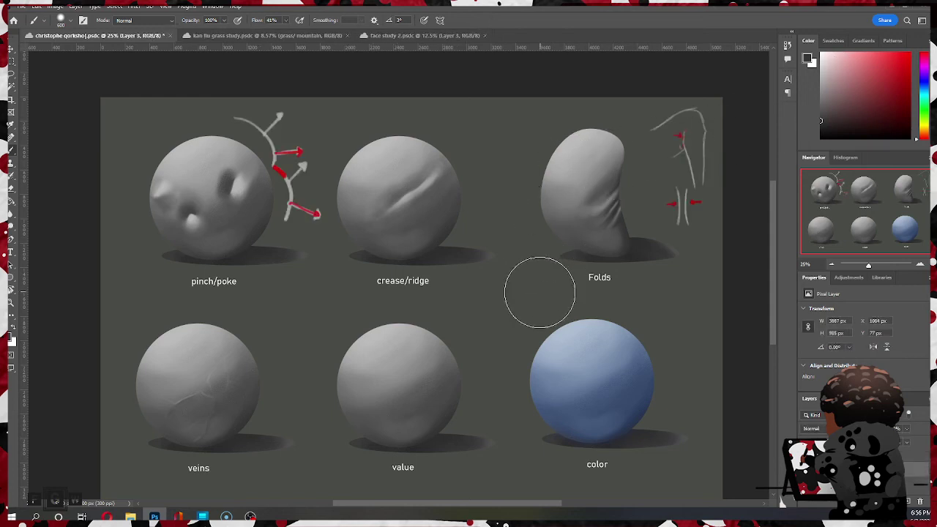
left_click(299, 150, "alt")
key("bracketleft")
key("bracketleft")
key("bracketleft")
key("bracketleft")
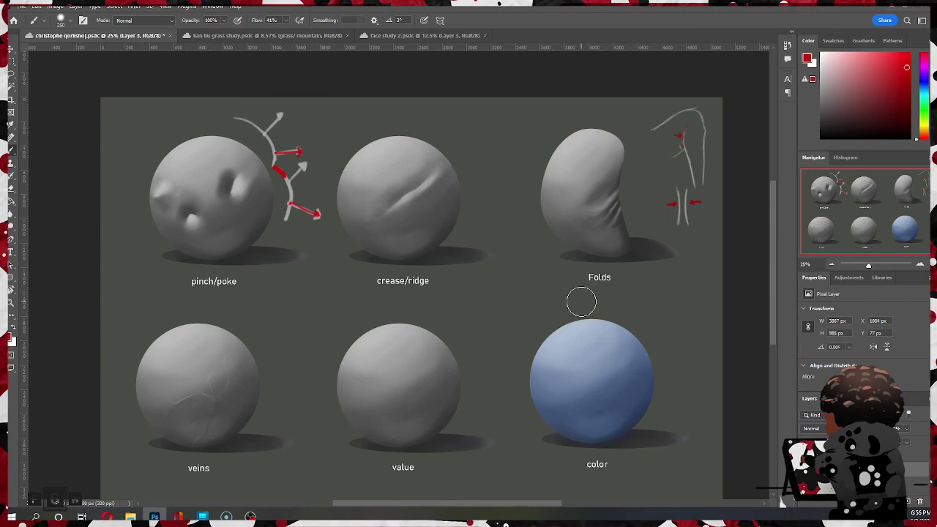
key("bracketleft")
key("bracketleft")
key("bracketleft")
key("bracketleft")
key("bracketleft")
key("bracketleft")
key("bracketleft")
key("bracketleft")
key("bracketleft")
key("bracketleft")
Step: Draw diagonal red light-direction arrows above the color sphere, plus a longer one reaching its upper-right edge
left_click_drag(534, 304, 544, 315)
left_click_drag(569, 310, 569, 312)
left_click_drag(555, 274, 582, 302)
left_click_drag(567, 264, 627, 324)
key("ctrl+z")
key("ctrl+z")
left_click(625, 328)
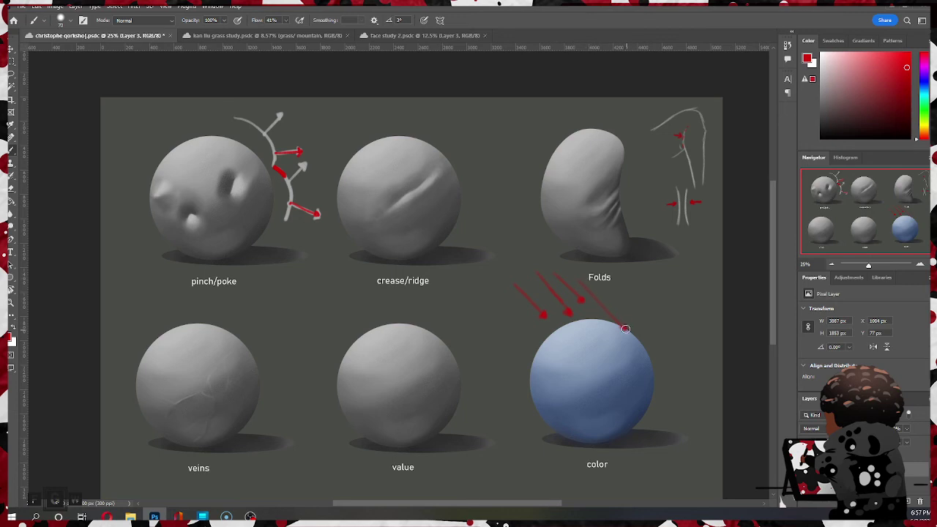
Step: Try extending the long red arrow past the sphere and marking its upper-right edge with a 200 px brush, and undo both
left_click_drag(629, 332, 674, 372)
key("bracketright")
key("bracketright")
key("bracketright")
key("bracketright")
mouse_move(624, 333)
left_mouse_down()
mouse_move(649, 351)
mouse_move(623, 323)
mouse_move(643, 346)
mouse_move(633, 341)
mouse_move(646, 342)
mouse_move(644, 333)
mouse_move(646, 350)
mouse_move(627, 326)
mouse_move(658, 361)
mouse_move(627, 323)
mouse_move(662, 368)
mouse_move(616, 320)
left_mouse_up()
key("ctrl+z")
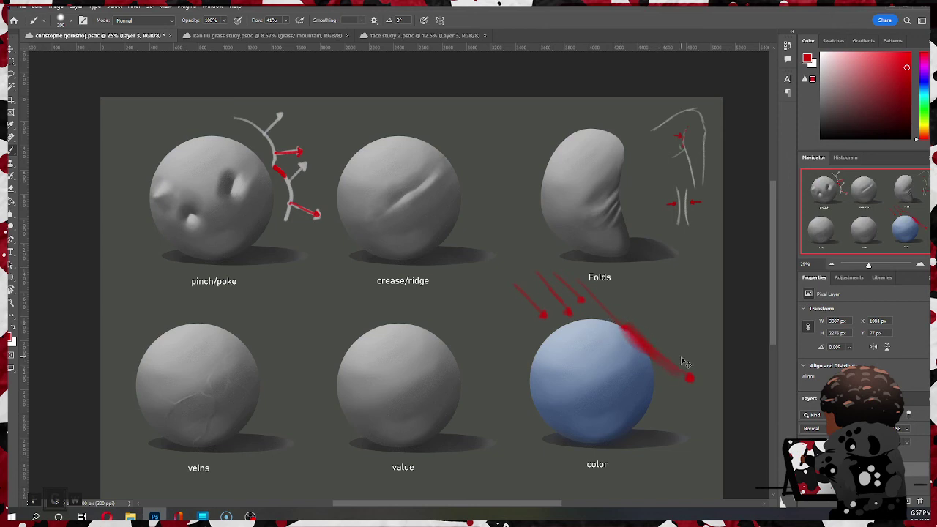
key("ctrl+z")
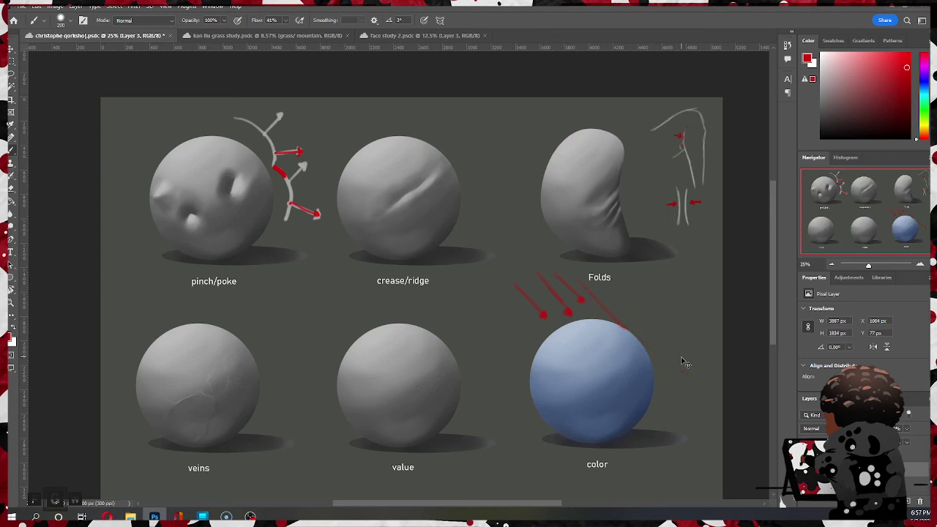
Step: Change the foreground color to a muted orange and undo the remaining red arrows above the color sphere
left_click(926, 134)
left_click_drag(924, 134, 925, 137)
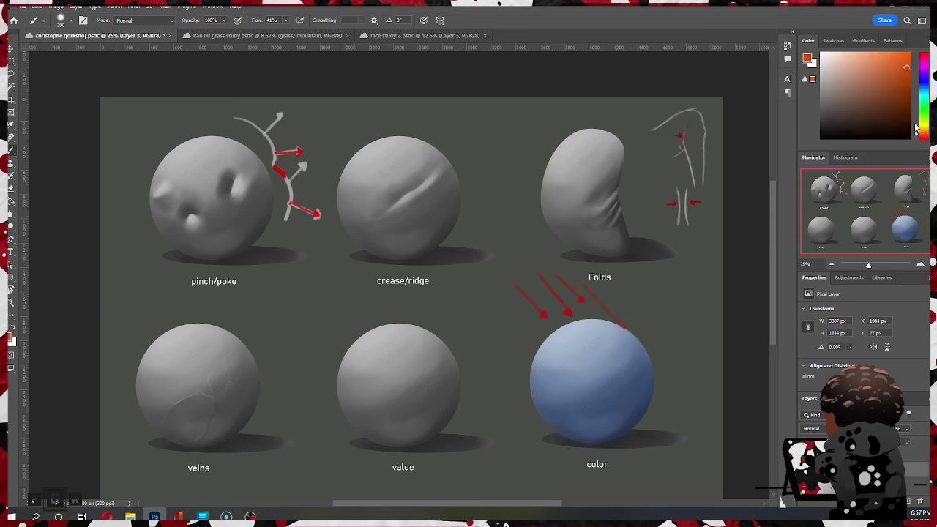
left_click(890, 68)
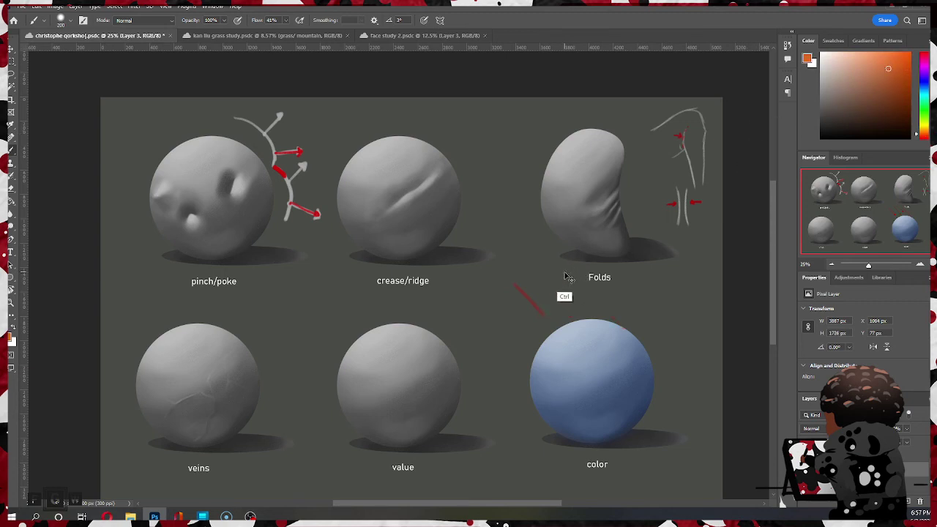
key("ctrl+z")
Step: Try drawing orange light arrows above the color sphere with a 50 px brush, and undo them
mouse_move(535, 283)
left_mouse_down()
mouse_move(558, 309)
mouse_move(591, 311)
left_mouse_up()
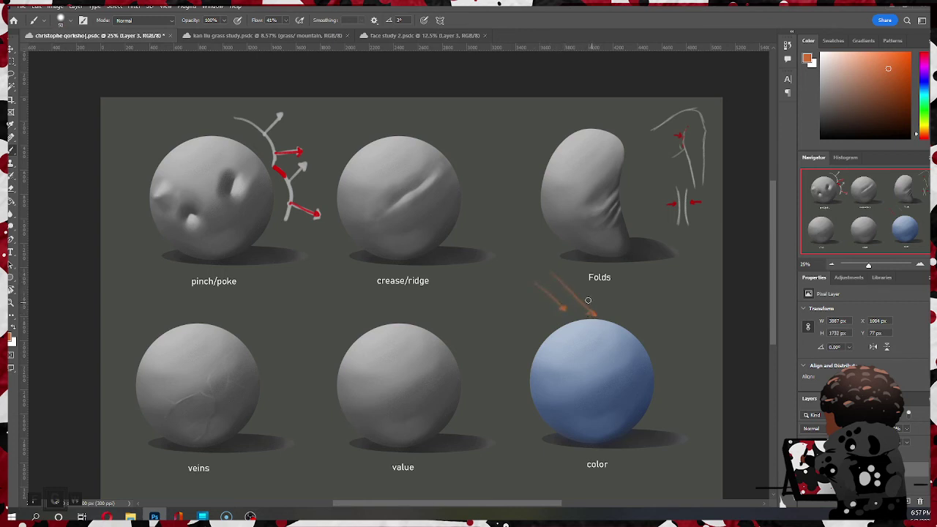
left_click_drag(565, 270, 610, 312)
key("ctrl+z")
key("ctrl+z")
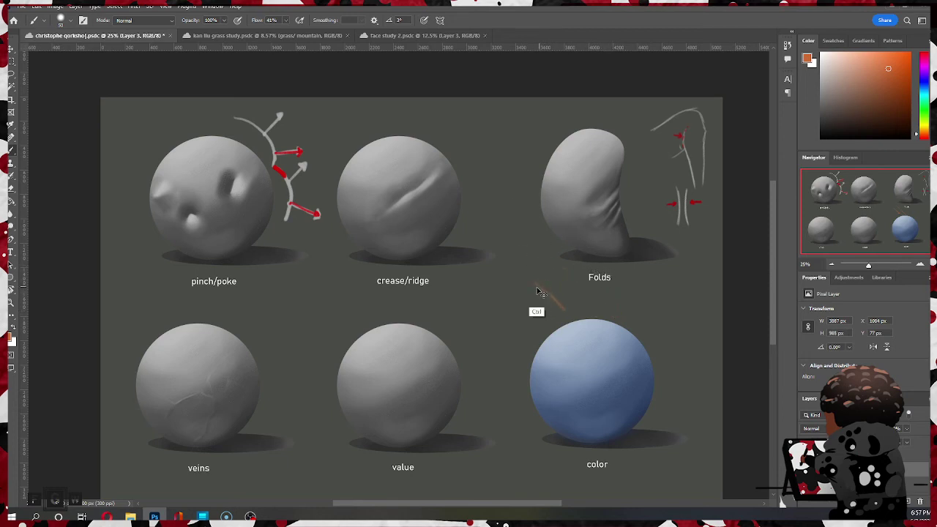
key("ctrl+z")
Step: Draw three short orange light arrows above the color sphere and a long one skimming past its upper-right edge
left_click_drag(523, 291, 547, 312)
left_click_drag(538, 278, 566, 308)
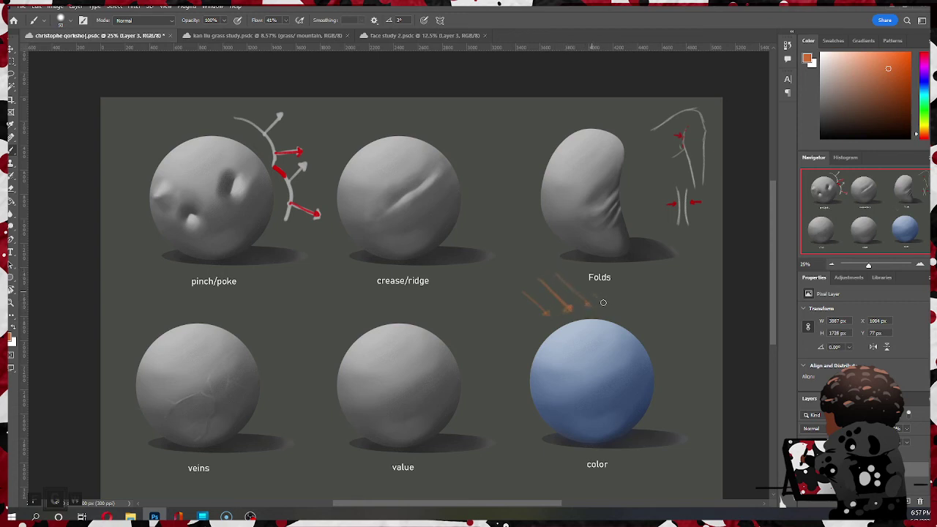
left_click_drag(602, 302, 629, 330)
left_click_drag(639, 341, 684, 380)
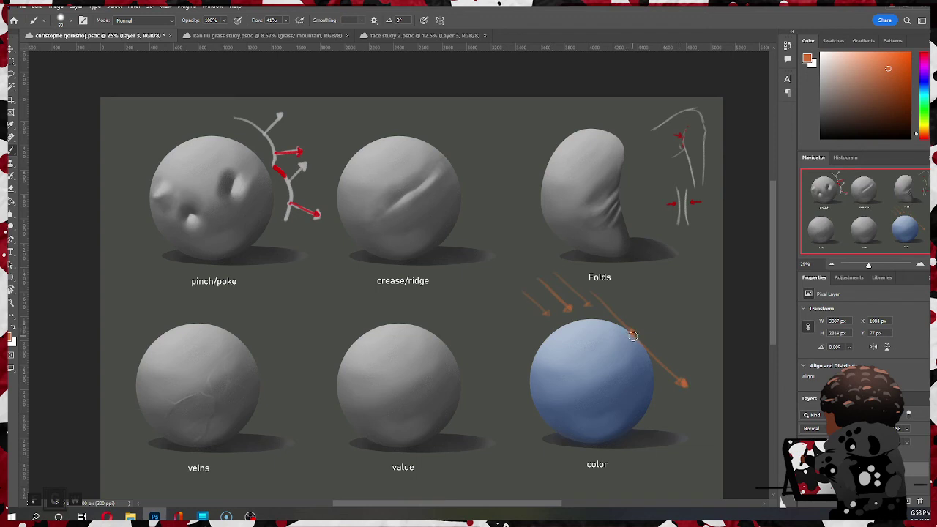
Step: Paint a thick orange band along the color sphere's upper-right edge with a 200 px brush and save the document
key("bracketright")
key("bracketright")
key("bracketright")
key("bracketright")
key("bracketright")
key("bracketright")
key("bracketright")
key("bracketright")
key("bracketright")
key("ctrl+s")
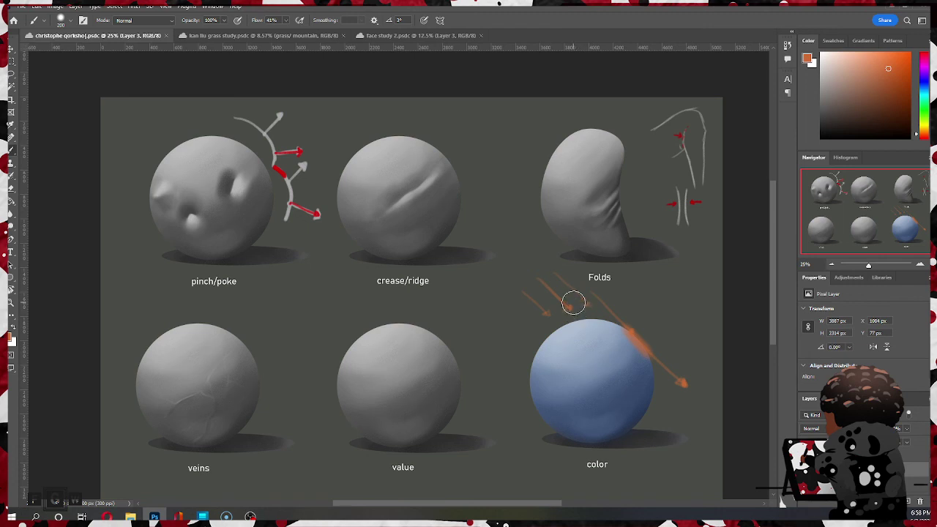
Step: Lasso the orange arrows around the color sphere, cut them onto their own layer and hide that layer
key("l")
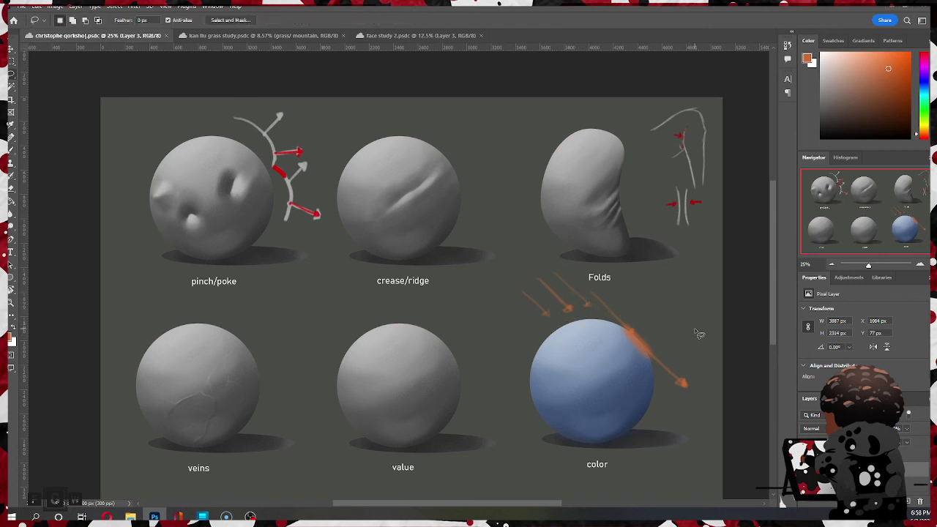
mouse_move(679, 323)
left_mouse_down()
mouse_move(716, 375)
mouse_move(687, 407)
mouse_move(576, 380)
mouse_move(505, 327)
mouse_move(501, 290)
mouse_move(555, 268)
mouse_move(684, 329)
left_mouse_up()
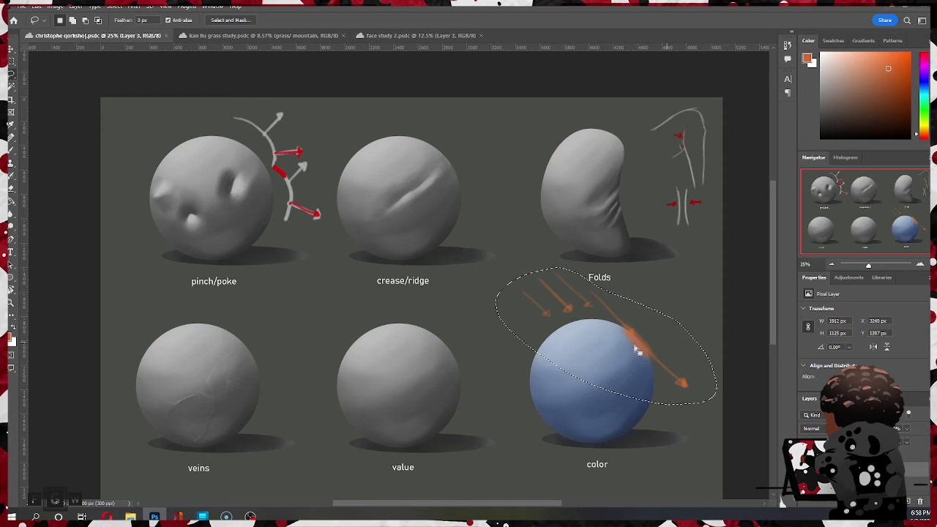
right_click(630, 345)
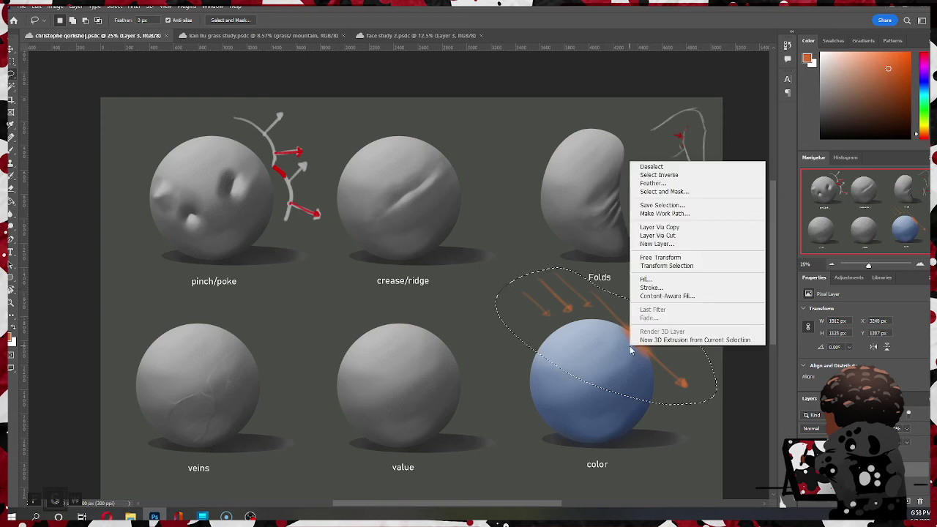
left_click(657, 235)
key("Delete")
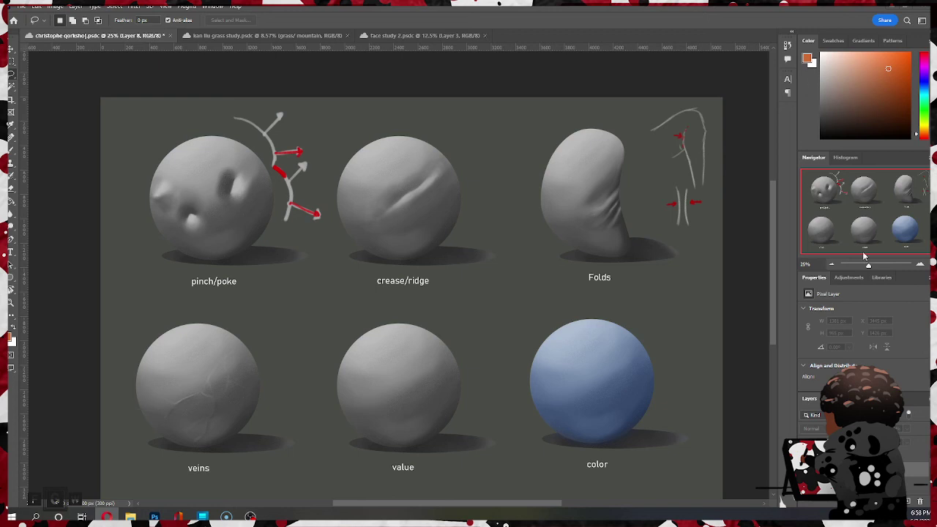
Step: Select Layer 7, the clipped Color layer, and set up the Brush tool with a light red foreground color
left_click(915, 463)
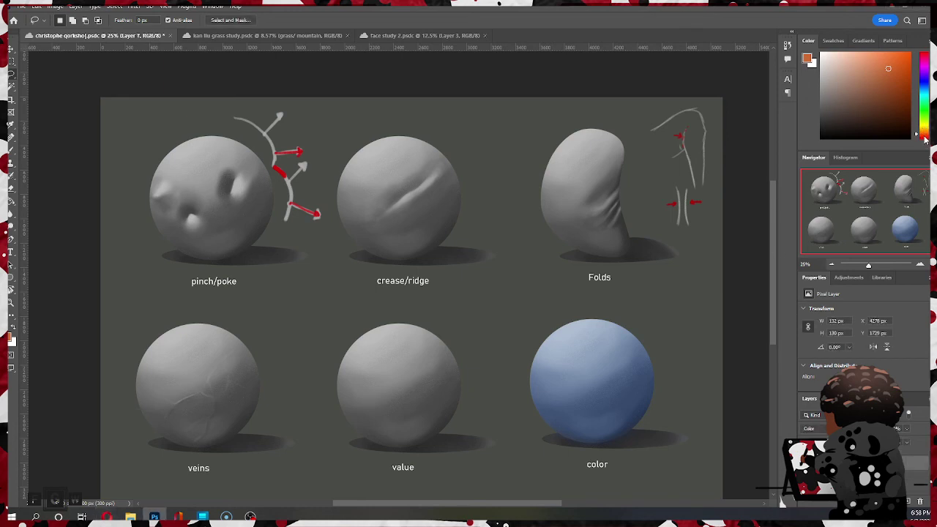
left_click(924, 139)
left_click(923, 139)
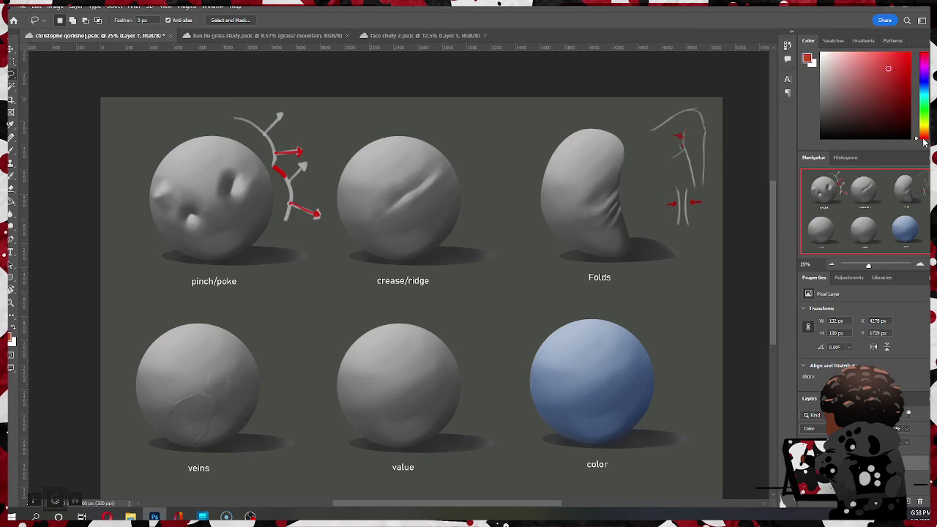
left_click(876, 64)
left_click_drag(884, 71, 882, 62)
left_click_drag(926, 147, 926, 139)
key("b")
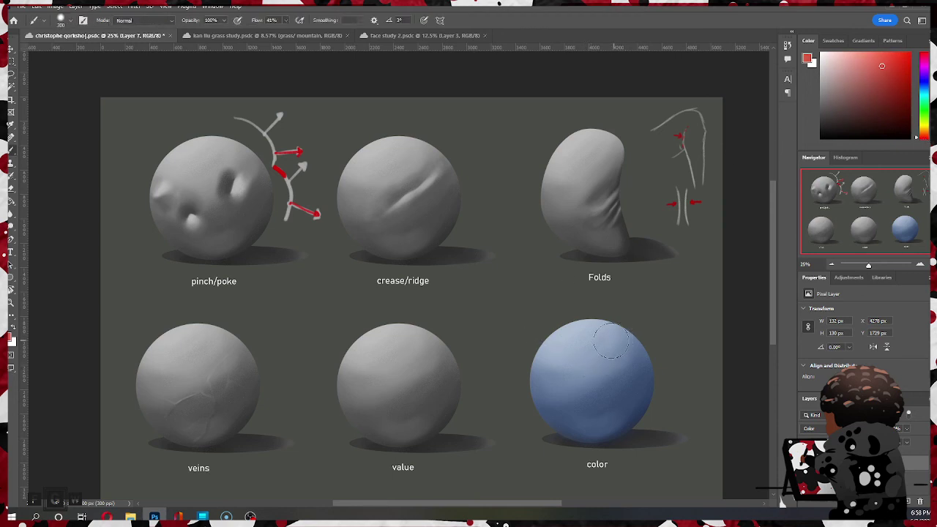
Step: Paint light red patches over the color sphere with the soft brush, enlarging it to 1100 px
key("bracketright")
key("bracketright")
key("bracketright")
key("bracketright")
key("bracketright")
key("bracketright")
key("bracketleft")
key("bracketleft")
key("bracketleft")
left_click_drag(546, 351, 543, 388)
mouse_move(582, 333)
left_mouse_down()
mouse_move(615, 334)
mouse_move(590, 322)
mouse_move(626, 330)
mouse_move(631, 346)
mouse_move(612, 323)
mouse_move(583, 375)
mouse_move(588, 343)
mouse_move(572, 380)
mouse_move(550, 365)
mouse_move(563, 390)
mouse_move(571, 381)
mouse_move(587, 389)
mouse_move(578, 374)
mouse_move(599, 362)
mouse_move(638, 387)
mouse_move(635, 353)
mouse_move(656, 380)
mouse_move(597, 417)
mouse_move(525, 338)
mouse_move(568, 419)
mouse_move(529, 400)
mouse_move(614, 453)
mouse_move(570, 445)
mouse_move(652, 411)
mouse_move(651, 397)
mouse_move(643, 401)
mouse_move(633, 360)
mouse_move(560, 377)
mouse_move(552, 337)
mouse_move(628, 322)
mouse_move(555, 360)
mouse_move(621, 349)
mouse_move(652, 366)
mouse_move(569, 394)
mouse_move(562, 384)
mouse_move(570, 411)
mouse_move(641, 350)
mouse_move(644, 381)
mouse_move(578, 360)
mouse_move(586, 323)
mouse_move(569, 362)
mouse_move(560, 339)
mouse_move(639, 341)
mouse_move(619, 377)
mouse_move(593, 366)
mouse_move(597, 346)
mouse_move(597, 394)
mouse_move(598, 337)
mouse_move(577, 396)
mouse_move(587, 413)
mouse_move(630, 412)
mouse_move(599, 364)
left_mouse_up()
key("bracketright")
key("bracketright")
key("bracketright")
key("bracketright")
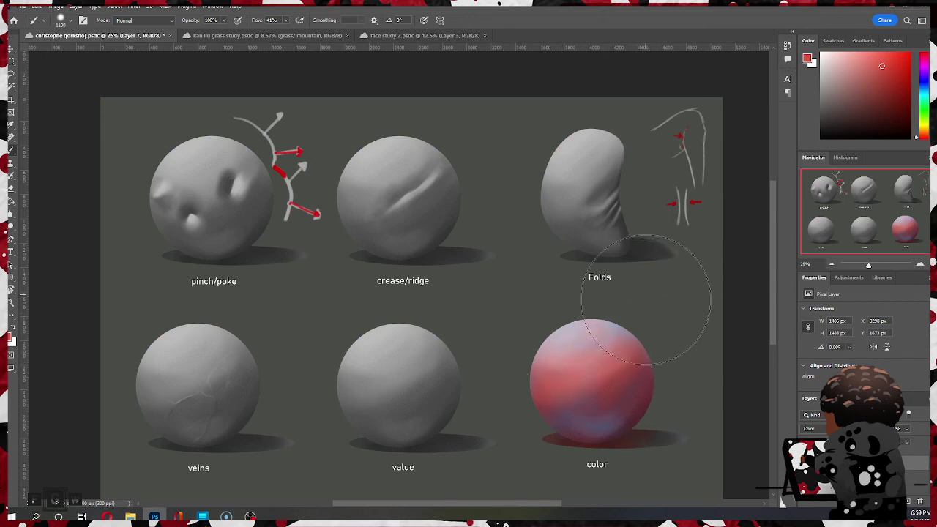
Step: Undo the most recent red strokes on the color sphere
key("ctrl+z")
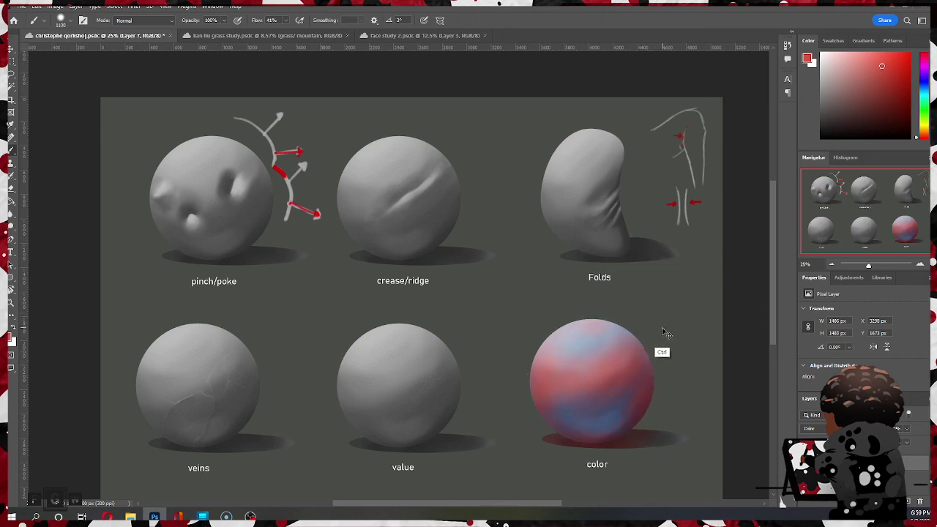
key("ctrl+z")
key("ctrl+z")
key("ctrl+z")
key("ctrl+z")
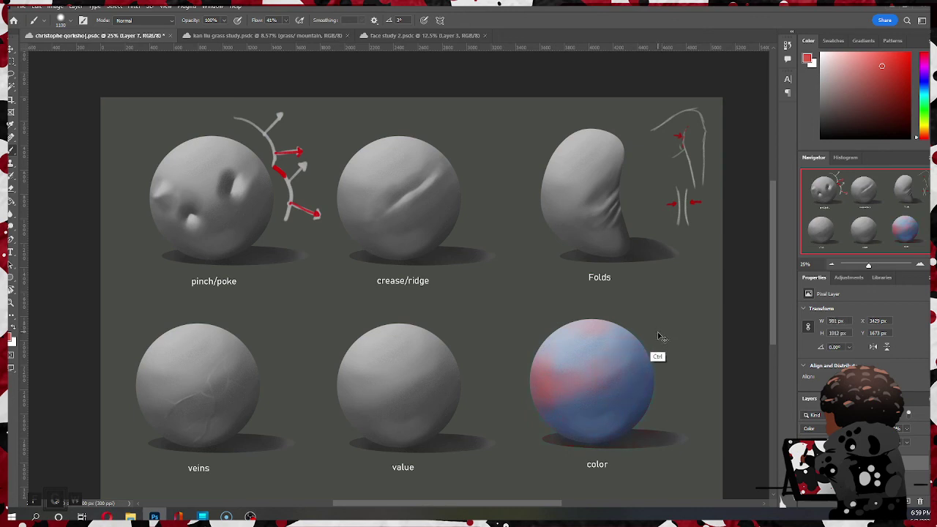
Step: Undo the earlier red strokes until the color sphere is almost entirely blue again
key("ctrl+z")
key("ctrl+z")
key("ctrl+z")
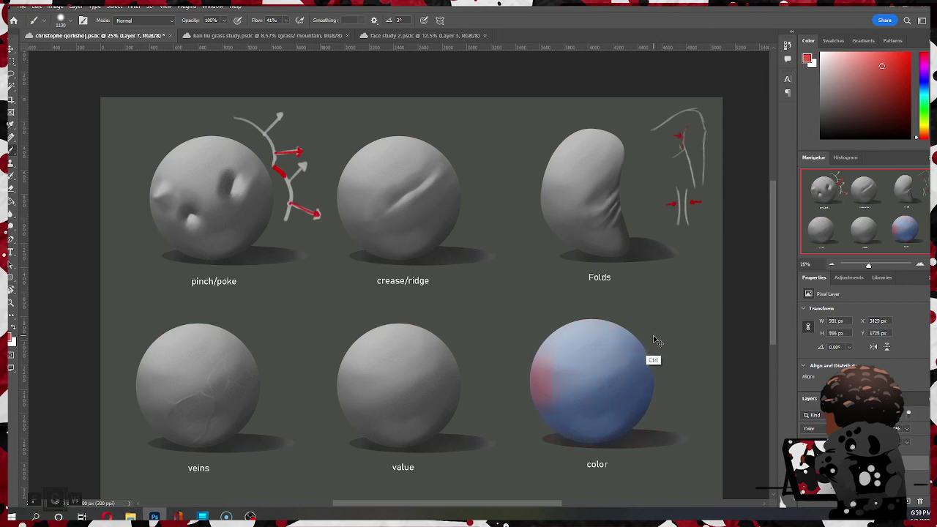
key("ctrl+z")
key("ctrl+z")
key("ctrl+z")
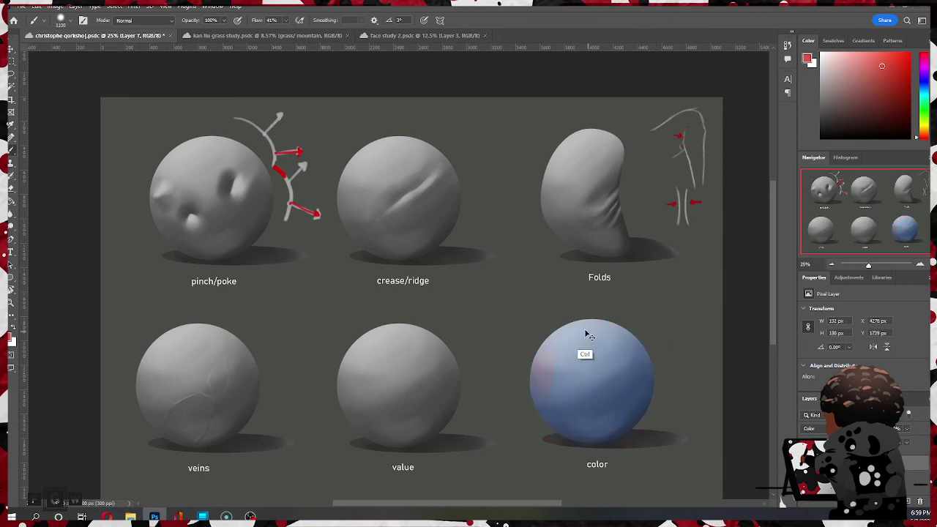
Step: Paint broad soft light red strokes over most of the blue color sphere and save the document
mouse_move(607, 314)
left_mouse_down()
mouse_move(554, 347)
mouse_move(530, 393)
mouse_move(552, 433)
mouse_move(549, 396)
mouse_move(536, 379)
mouse_move(549, 413)
mouse_move(632, 370)
mouse_move(657, 344)
mouse_move(650, 402)
mouse_move(645, 341)
mouse_move(635, 431)
mouse_move(567, 428)
mouse_move(653, 428)
mouse_move(627, 369)
mouse_move(545, 369)
mouse_move(545, 352)
mouse_move(538, 365)
mouse_move(589, 373)
mouse_move(577, 359)
mouse_move(603, 320)
mouse_move(646, 338)
mouse_move(649, 384)
mouse_move(569, 398)
mouse_move(677, 384)
mouse_move(661, 413)
mouse_move(626, 382)
mouse_move(722, 402)
mouse_move(707, 446)
left_mouse_up()
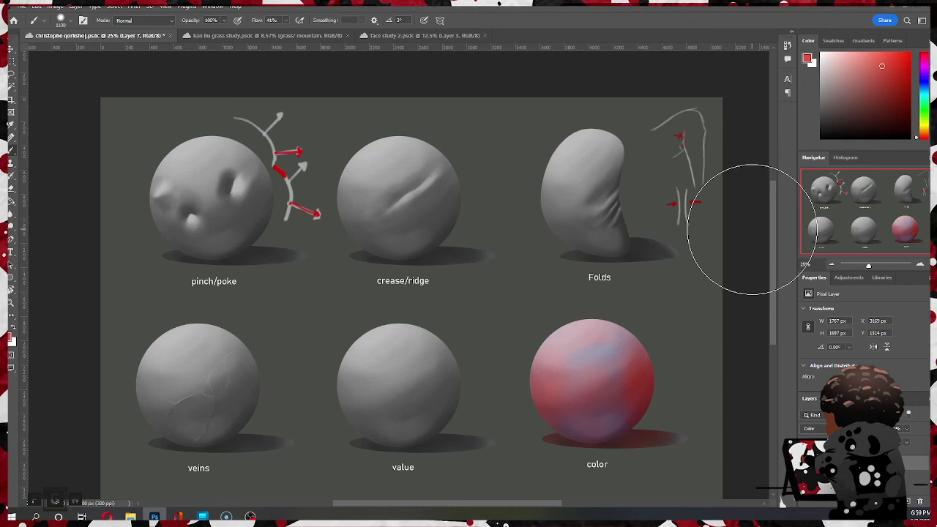
key("ctrl+s")
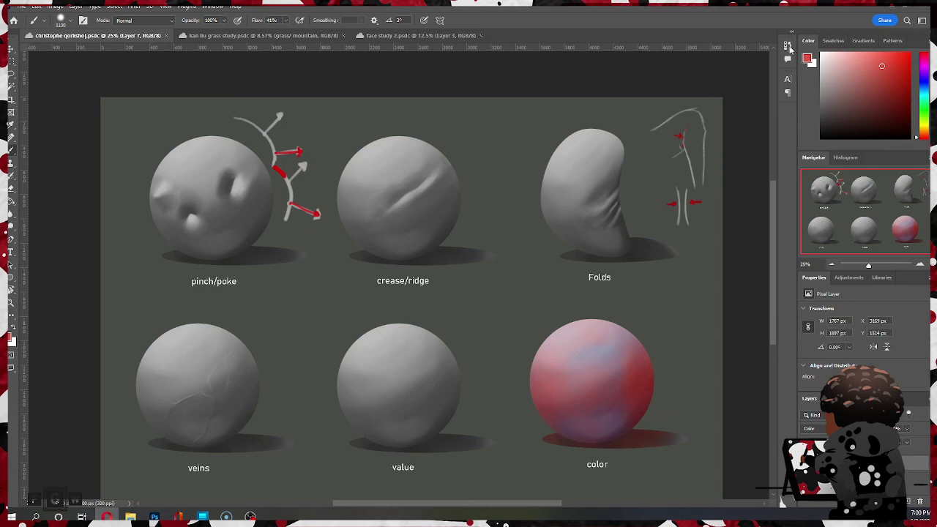
left_click(714, 25)
Step: Change the foreground color to a pale, desaturated orange skin tone
left_click(925, 133)
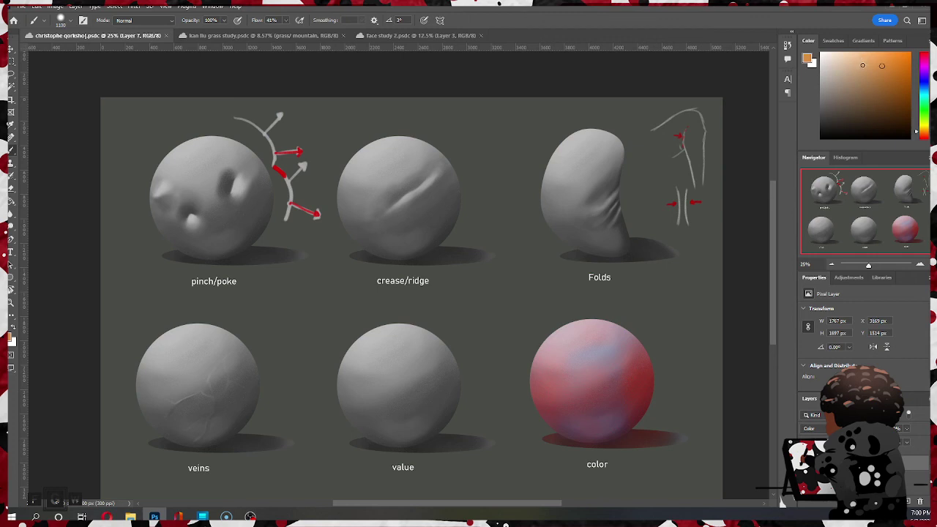
left_click(862, 65)
left_click(925, 136)
left_click(854, 64)
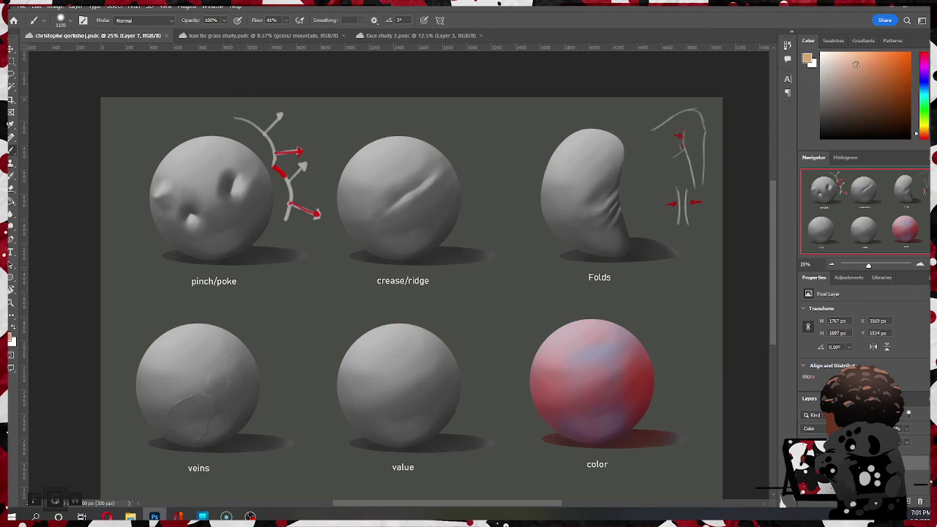
left_click(858, 68)
Step: Try covering the red and blue areas of the color sphere with soft pale orange strokes
mouse_move(586, 410)
left_mouse_down()
mouse_move(626, 387)
mouse_move(602, 390)
mouse_move(593, 358)
left_mouse_up()
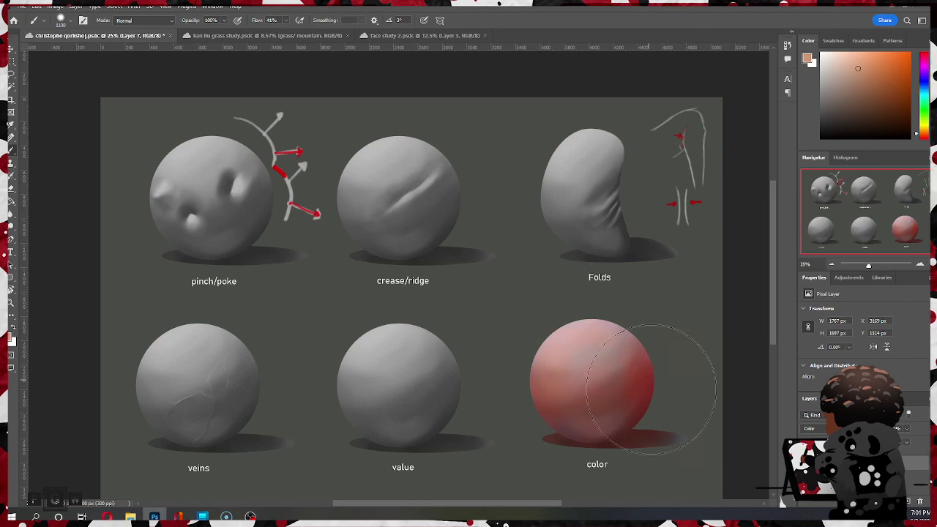
mouse_move(651, 390)
left_mouse_down()
mouse_move(557, 426)
mouse_move(557, 373)
mouse_move(591, 352)
mouse_move(616, 360)
mouse_move(618, 343)
mouse_move(552, 336)
left_mouse_up()
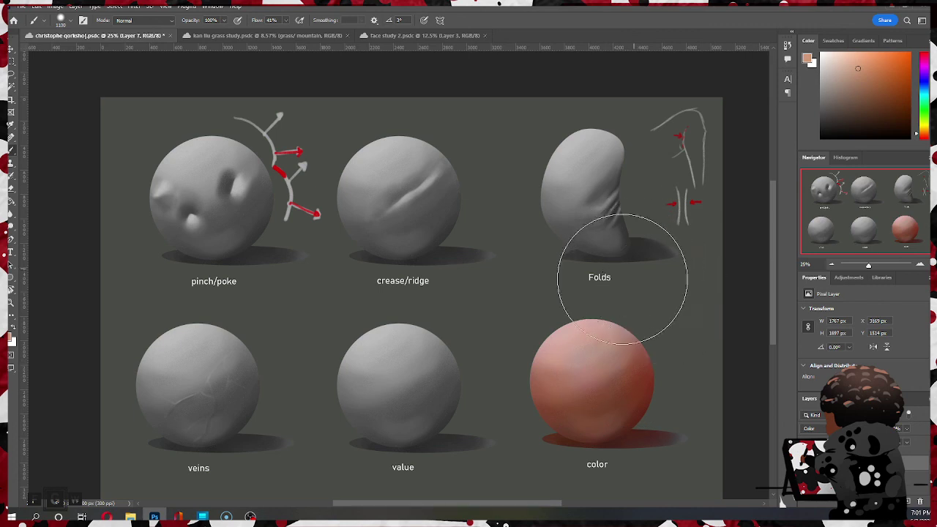
mouse_move(538, 374)
left_mouse_down()
mouse_move(589, 316)
mouse_move(552, 332)
mouse_move(524, 371)
mouse_move(603, 307)
mouse_move(529, 364)
mouse_move(543, 405)
left_mouse_up()
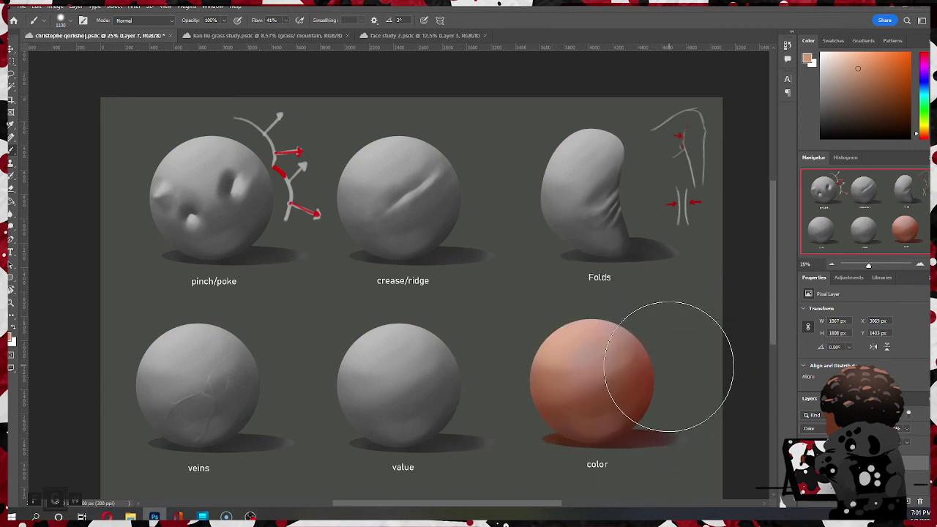
Step: Undo the recent pale orange strokes on the color sphere
key("ctrl+z")
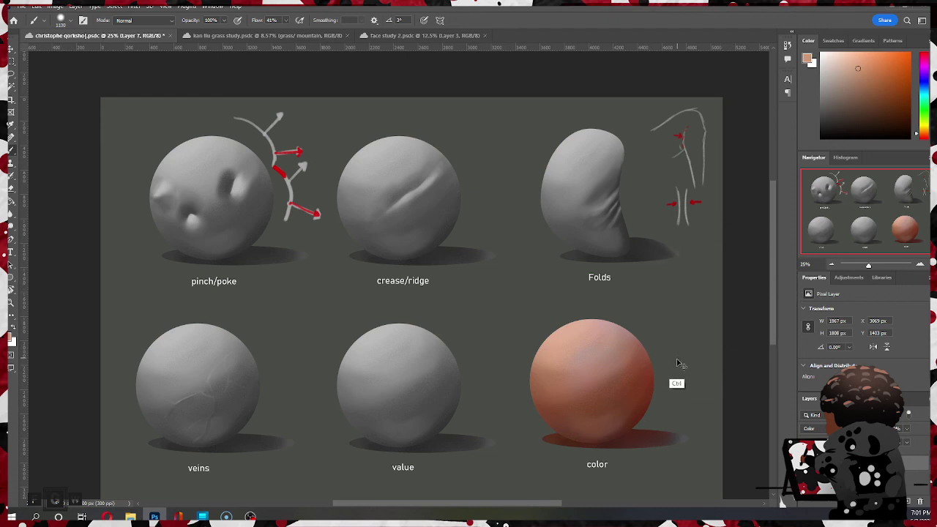
key("ctrl+z")
key("ctrl+z")
key("ctrl+z")
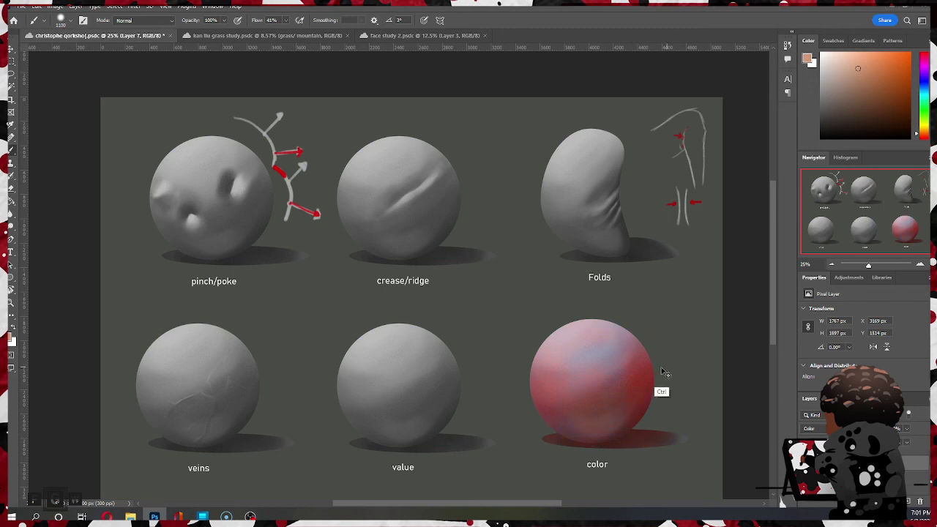
Step: Repaint the color sphere with soft pale orange strokes, blending over the blue and red patches
key("ctrl+shift+z")
mouse_move(547, 350)
left_mouse_down()
mouse_move(574, 325)
mouse_move(559, 379)
mouse_move(599, 370)
mouse_move(631, 359)
mouse_move(617, 331)
mouse_move(640, 369)
mouse_move(584, 346)
mouse_move(632, 366)
mouse_move(558, 403)
mouse_move(620, 376)
mouse_move(639, 389)
mouse_move(618, 358)
mouse_move(574, 356)
left_mouse_up()
mouse_move(596, 388)
left_mouse_down()
mouse_move(578, 371)
mouse_move(536, 399)
mouse_move(527, 372)
left_mouse_up()
mouse_move(594, 336)
left_mouse_down()
mouse_move(613, 381)
mouse_move(649, 361)
mouse_move(618, 438)
mouse_move(634, 398)
mouse_move(556, 418)
mouse_move(573, 369)
left_mouse_up()
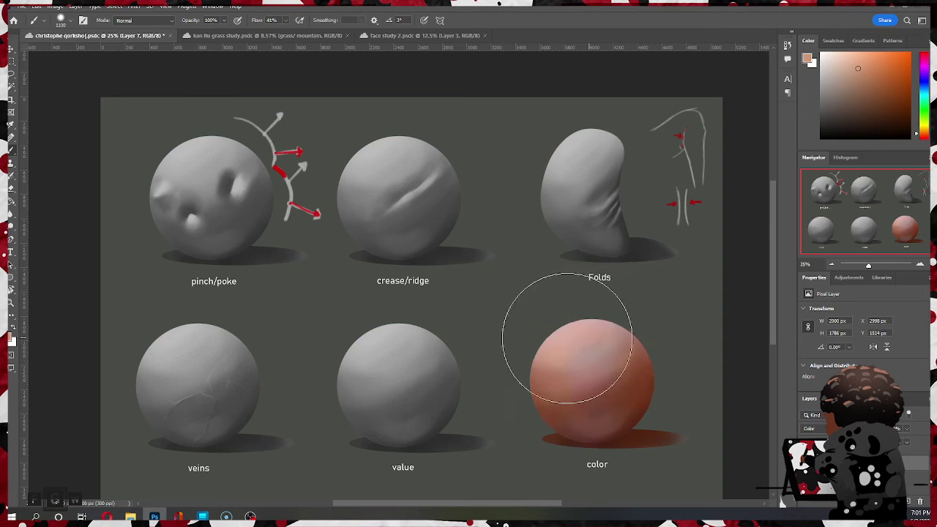
key("ctrl")
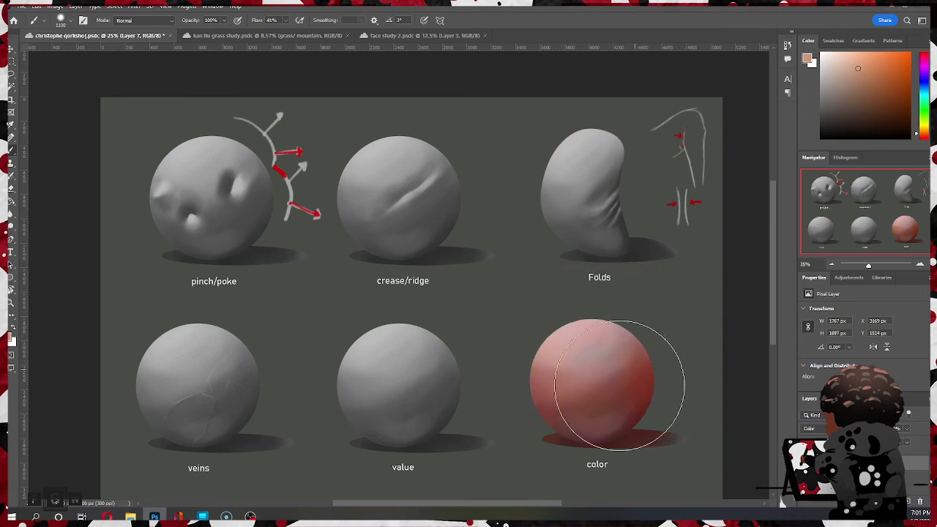
mouse_move(612, 403)
left_mouse_down()
mouse_move(642, 355)
mouse_move(631, 419)
left_mouse_up()
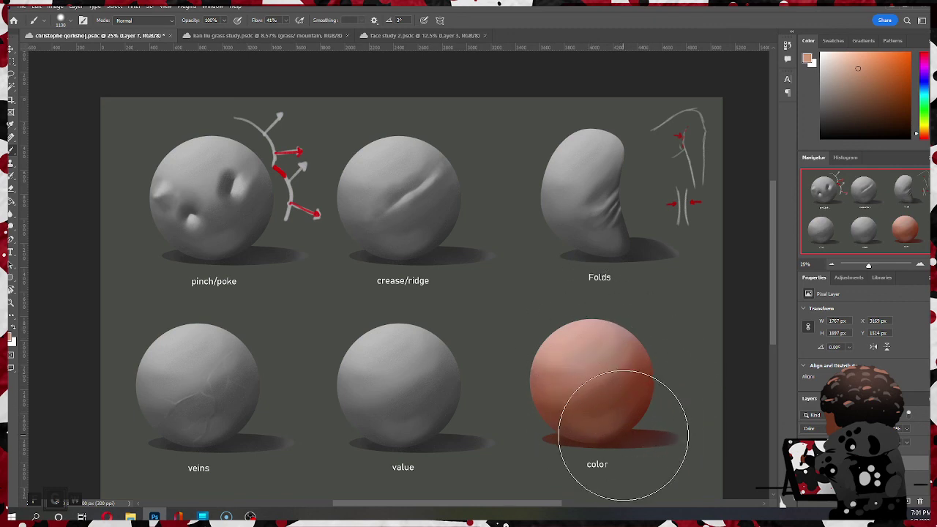
Step: Lightly erase some color from the upper middle of the color sphere and return to the Brush tool
key("e")
mouse_move(594, 353)
left_mouse_down()
mouse_move(667, 312)
mouse_move(576, 342)
mouse_move(606, 345)
left_mouse_up()
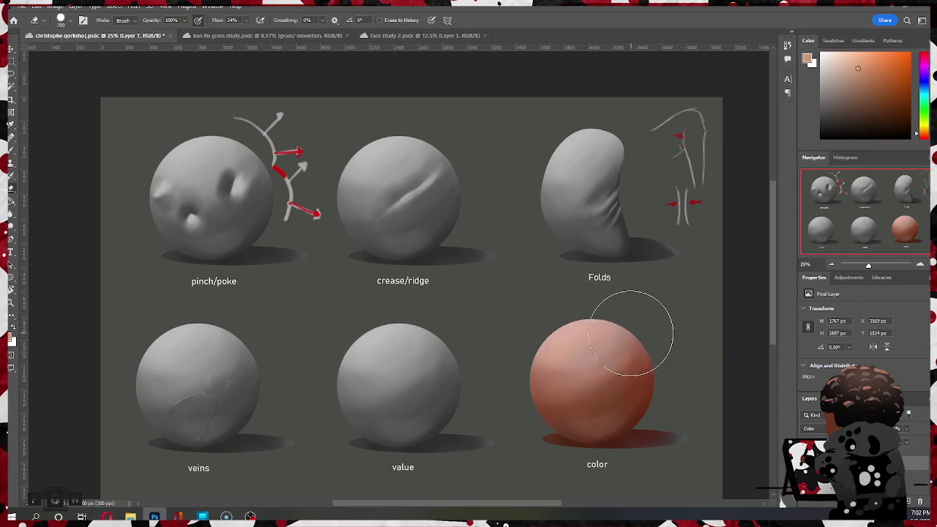
key("b")
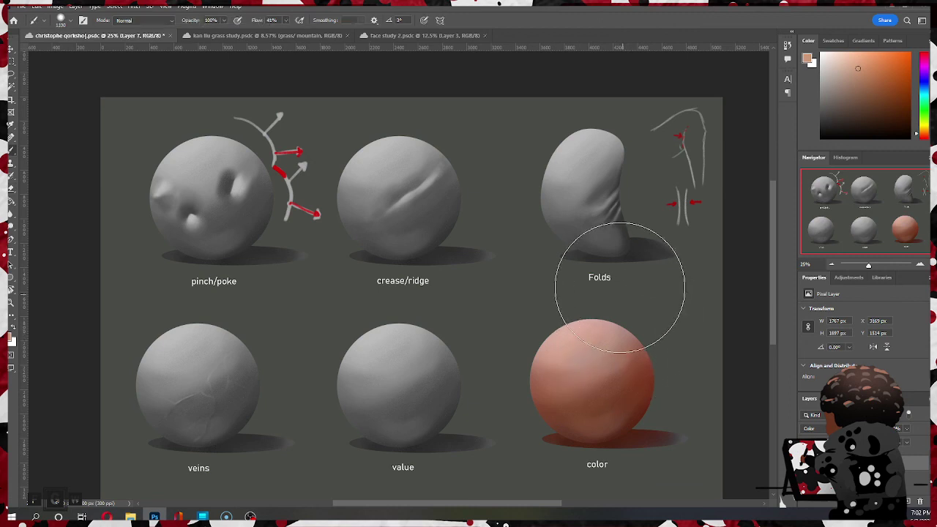
key("ctrl+u")
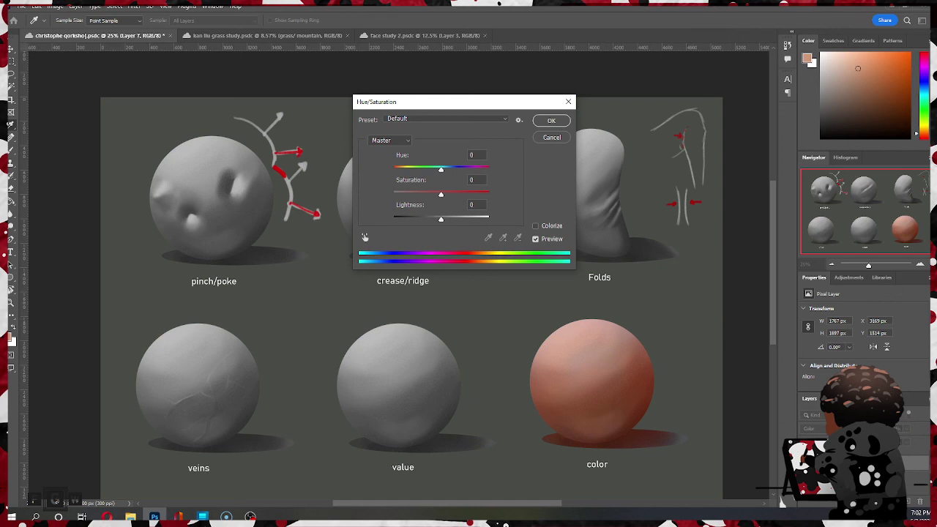
left_click(552, 137)
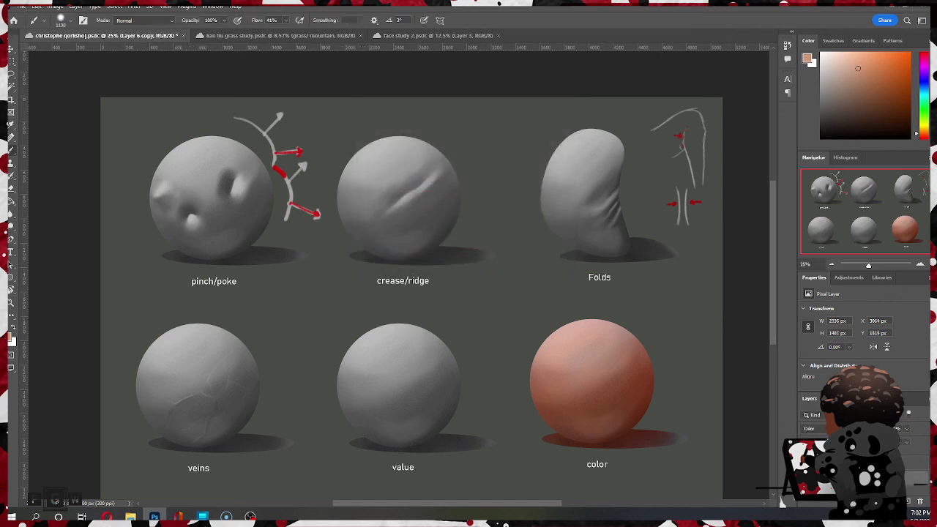
key("ctrl+u")
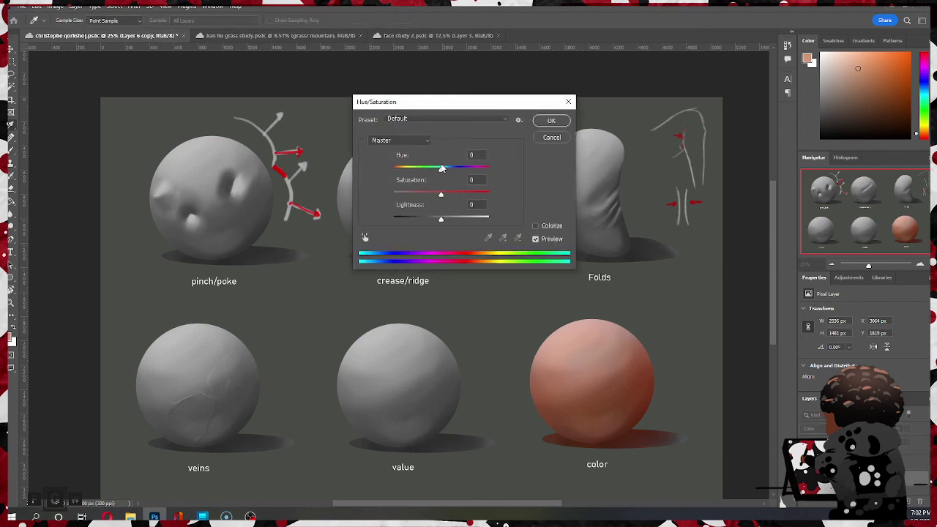
left_click_drag(441, 168, 449, 205)
left_click(551, 137)
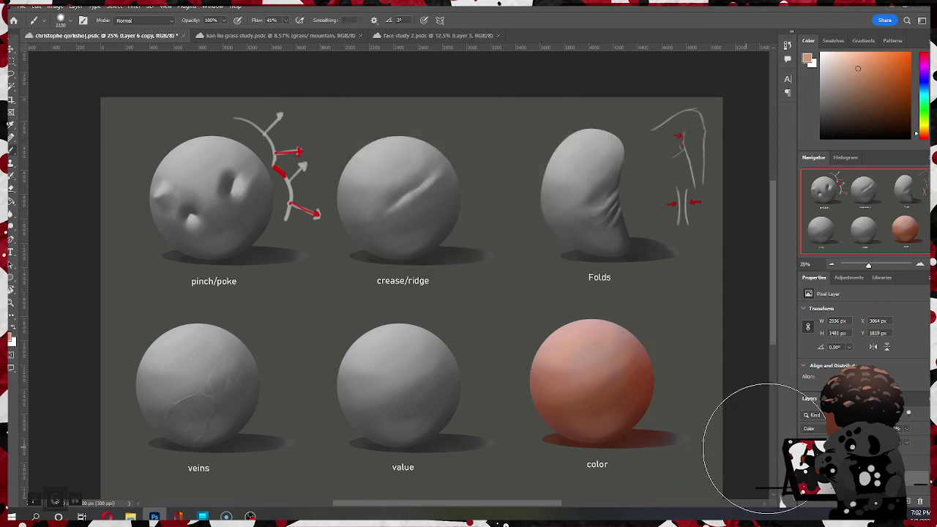
key("i")
key("ctrl+u")
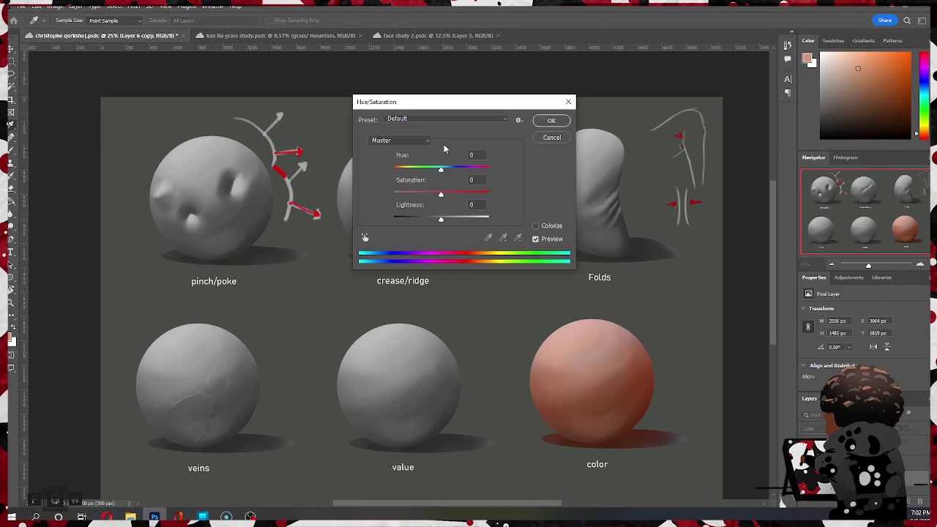
left_click_drag(442, 169, 460, 178)
left_click(554, 138)
left_click(863, 462)
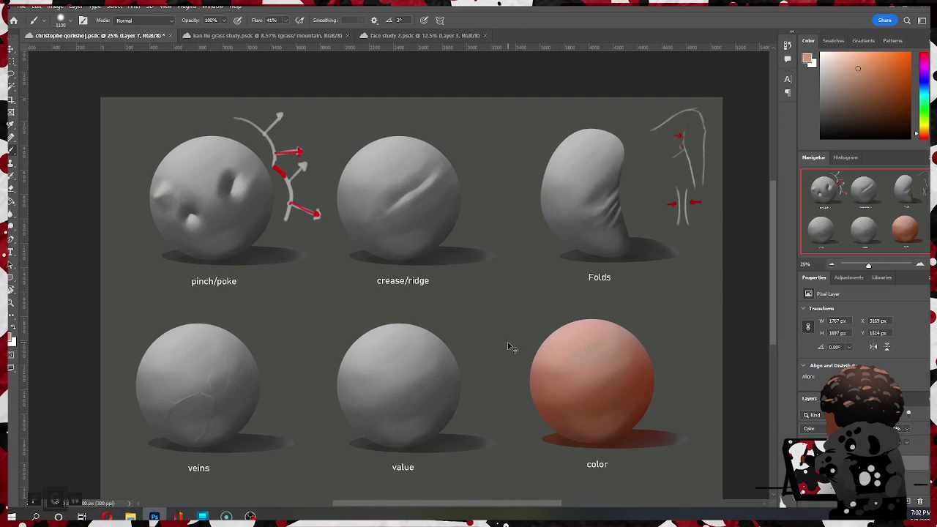
Step: Shift the midtones of Layer 7 toward cyan with a Color Balance adjustment
key("ctrl+b")
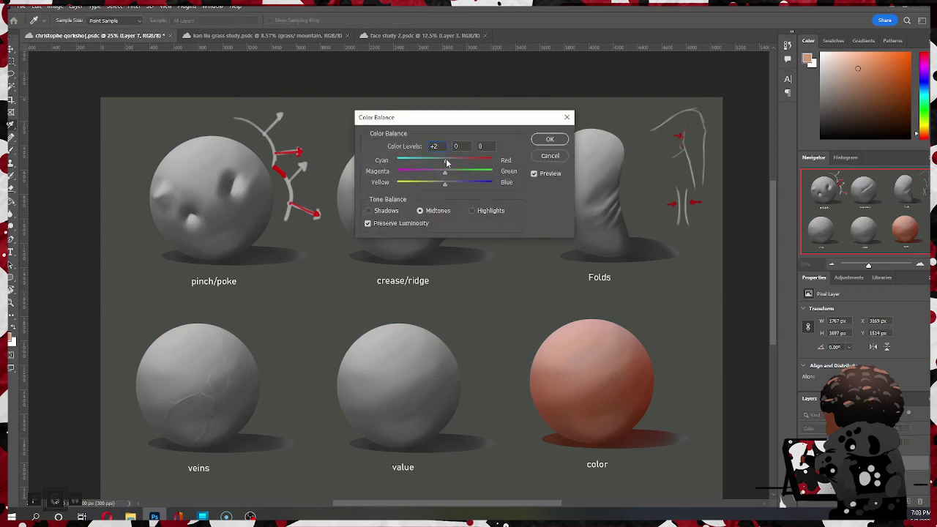
mouse_move(446, 162)
left_mouse_down()
mouse_move(464, 162)
mouse_move(436, 165)
left_mouse_up()
left_click_drag(437, 168, 431, 168)
left_click_drag(434, 168, 431, 166)
left_click(549, 140)
key("b")
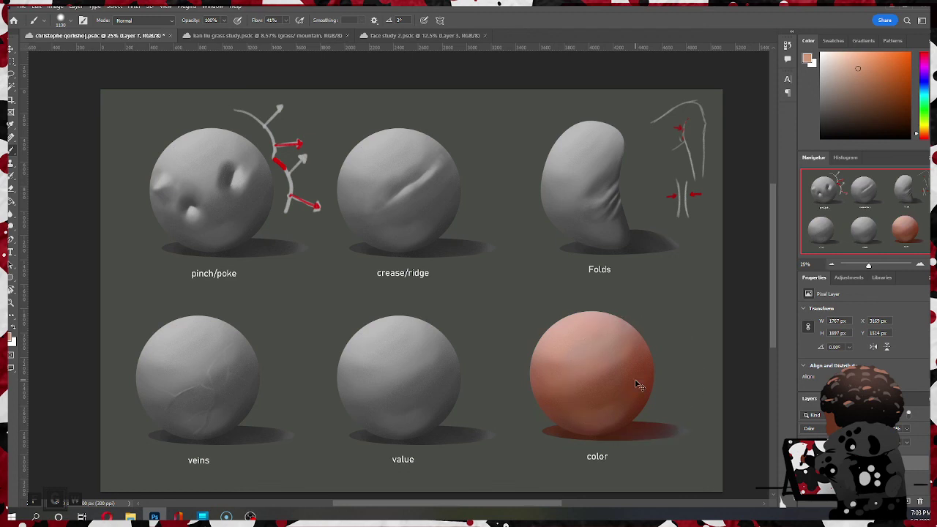
Step: Apply another Color Balance adjustment to Layer 7's midtones with color levels -14, 0, +10
key("ctrl+b")
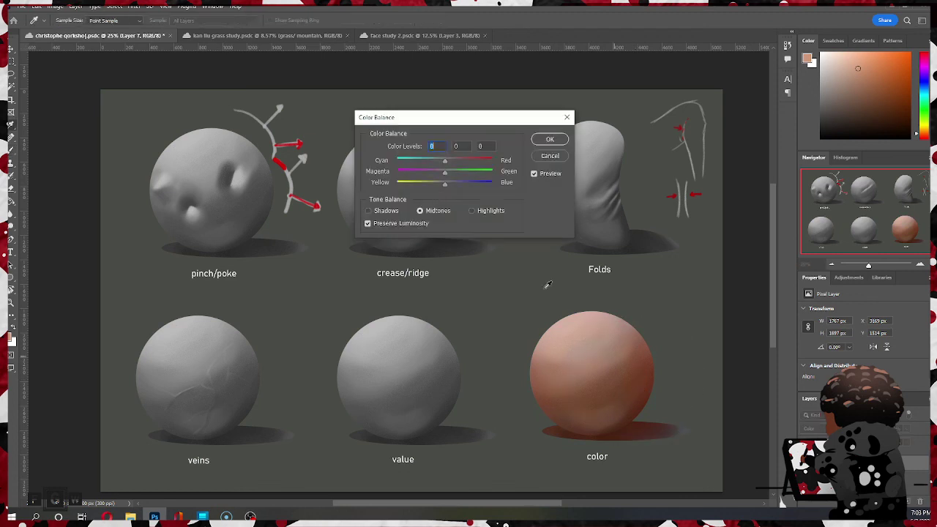
mouse_move(445, 189)
left_mouse_down()
mouse_move(429, 189)
mouse_move(462, 189)
mouse_move(441, 192)
mouse_move(460, 174)
mouse_move(437, 179)
mouse_move(452, 180)
mouse_move(446, 188)
left_mouse_up()
left_click(452, 187)
left_click_drag(452, 187, 439, 168)
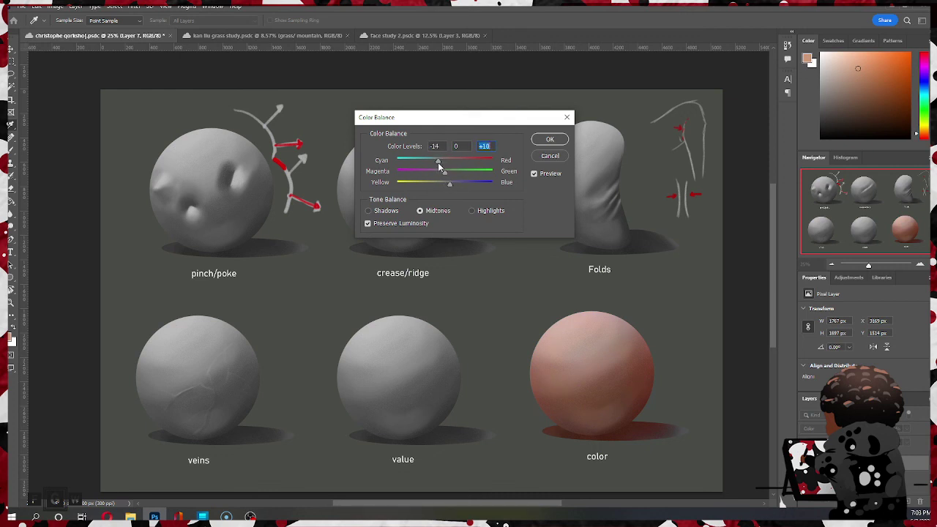
left_click(550, 139)
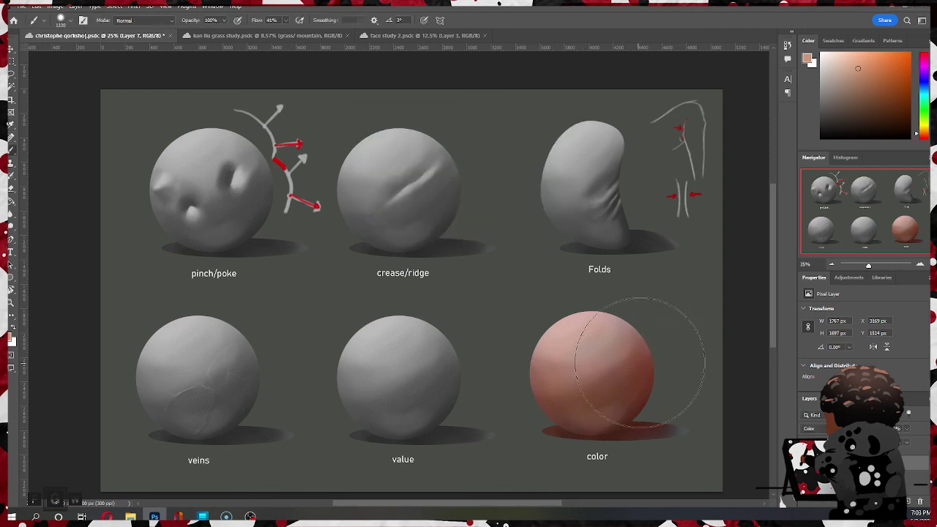
scroll(621, 362, "up", 1)
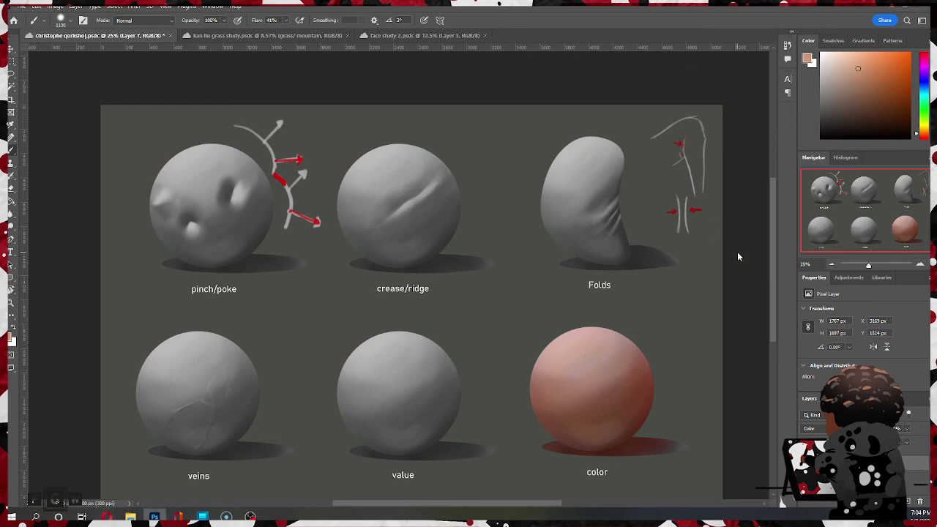
key("ctrl+n")
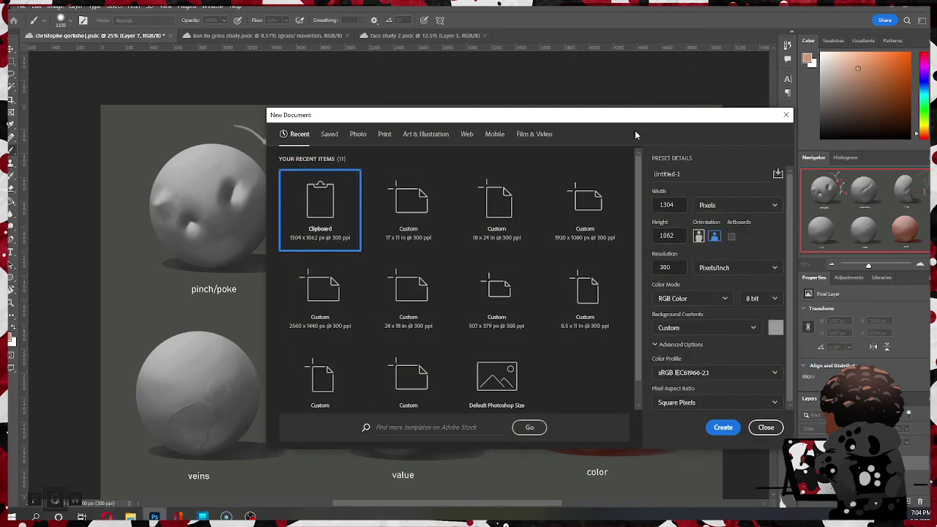
left_click(766, 428)
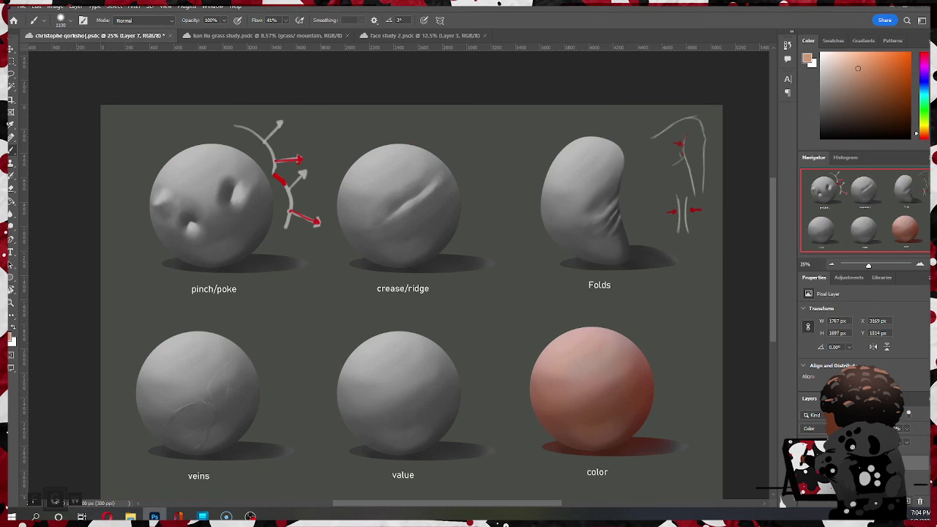
Step: Add a new layer clipped to the layer below in Color blending mode, and shift the foreground hue to red
key("ctrl+alt+shift+n")
left_click(813, 428)
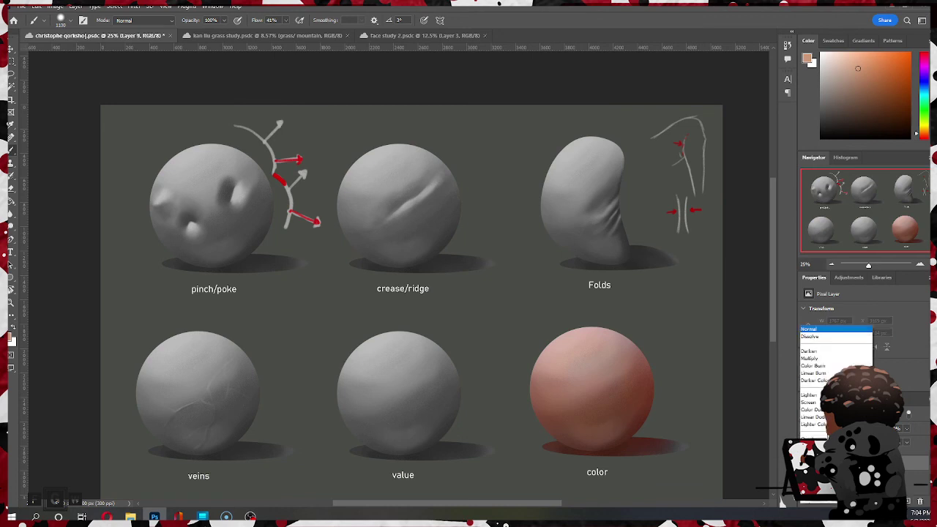
left_click(812, 356)
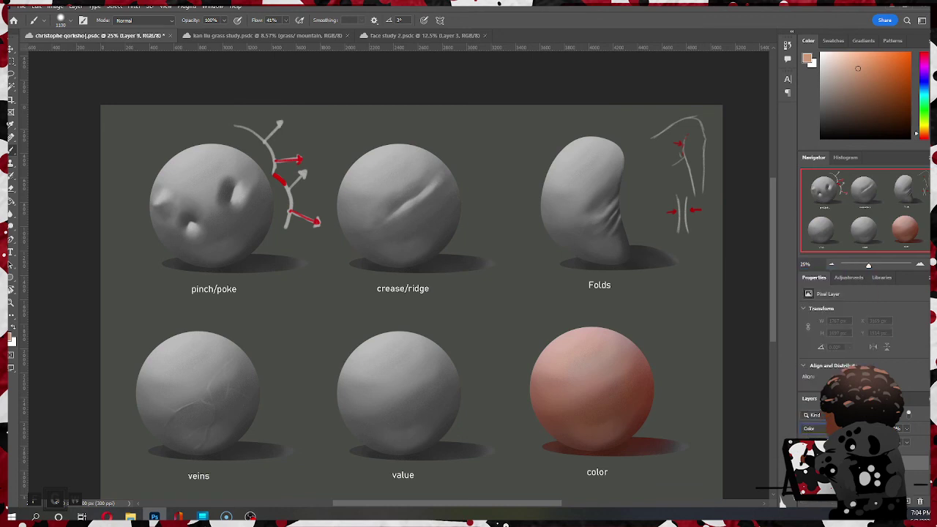
right_click(849, 463)
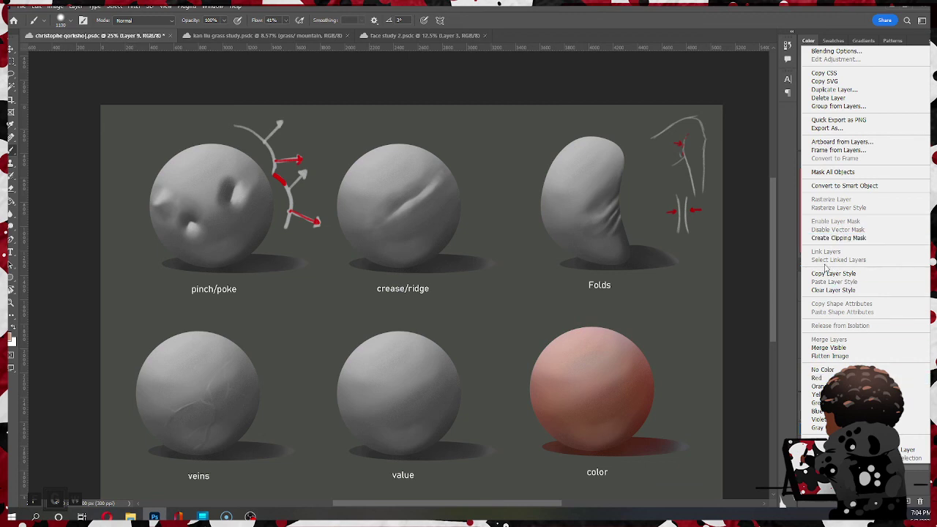
left_click(836, 237)
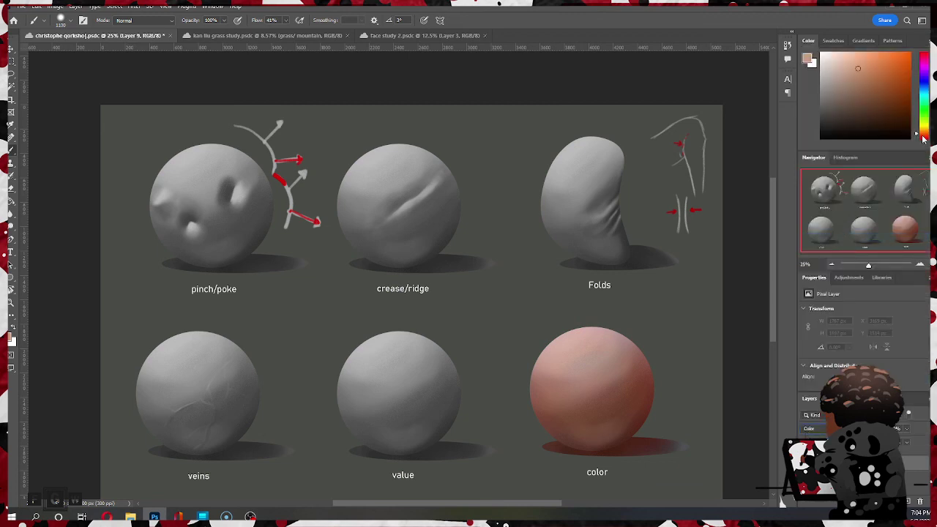
left_click_drag(924, 146, 925, 140)
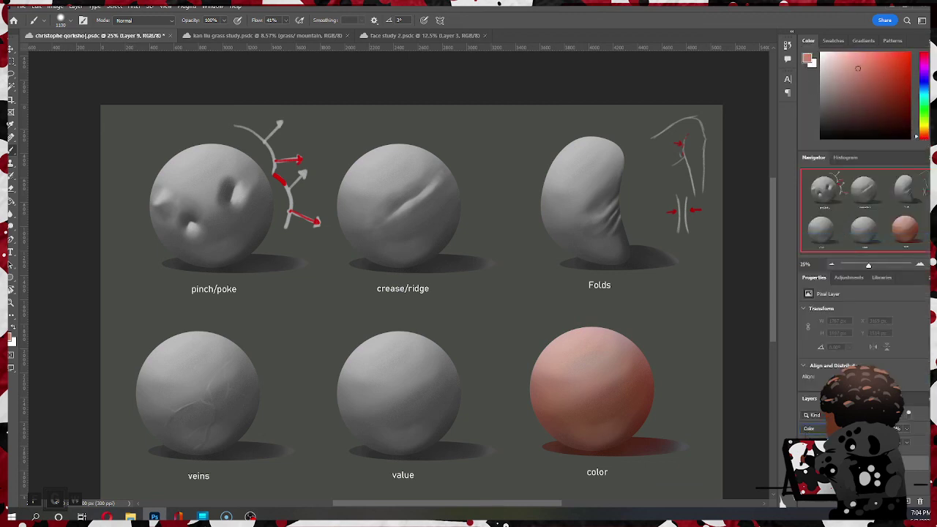
Step: Reduce the brush size to 700 and paint a pale yellow-orange tint over the color sphere
key("alt+Tab")
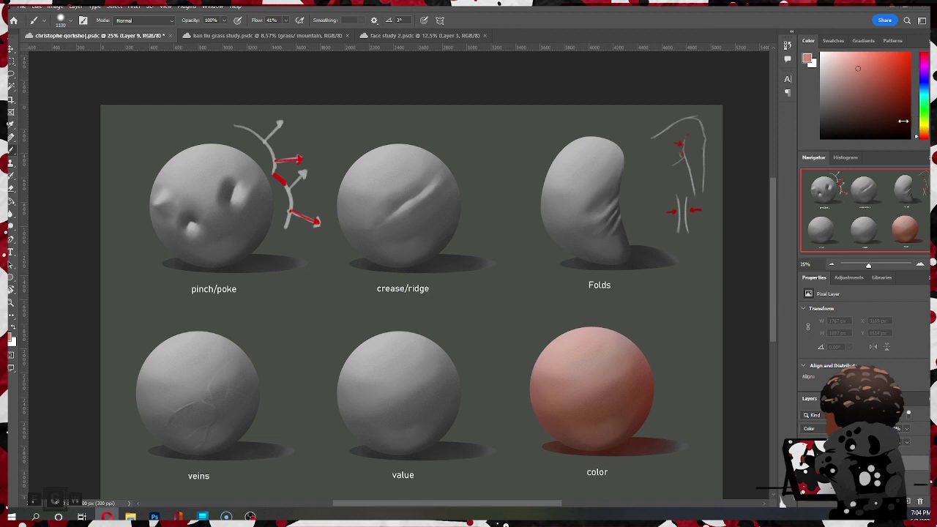
scroll(676, 234, "down", 2)
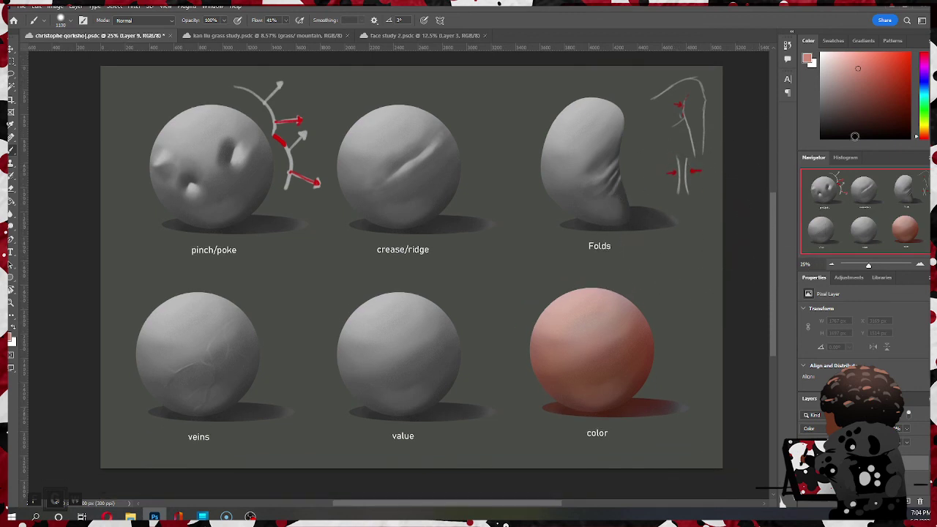
left_click_drag(922, 133, 924, 137)
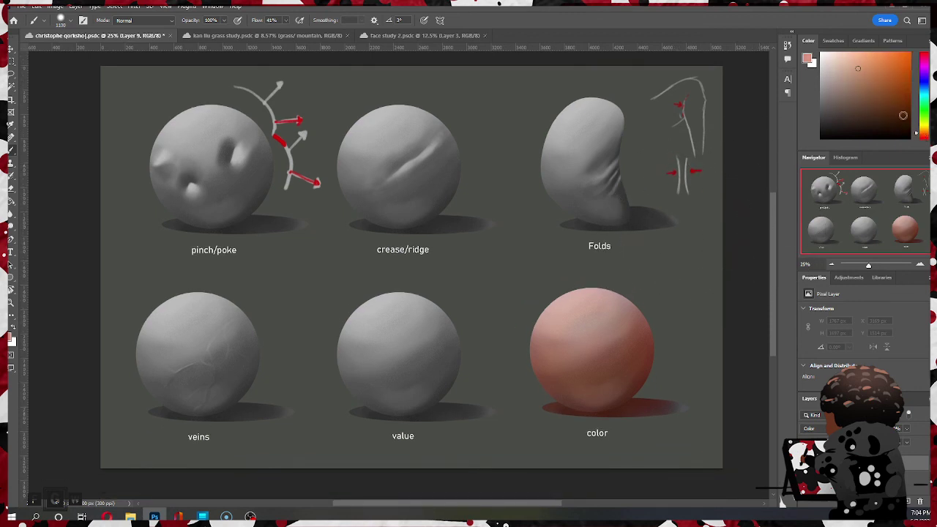
left_click(925, 129)
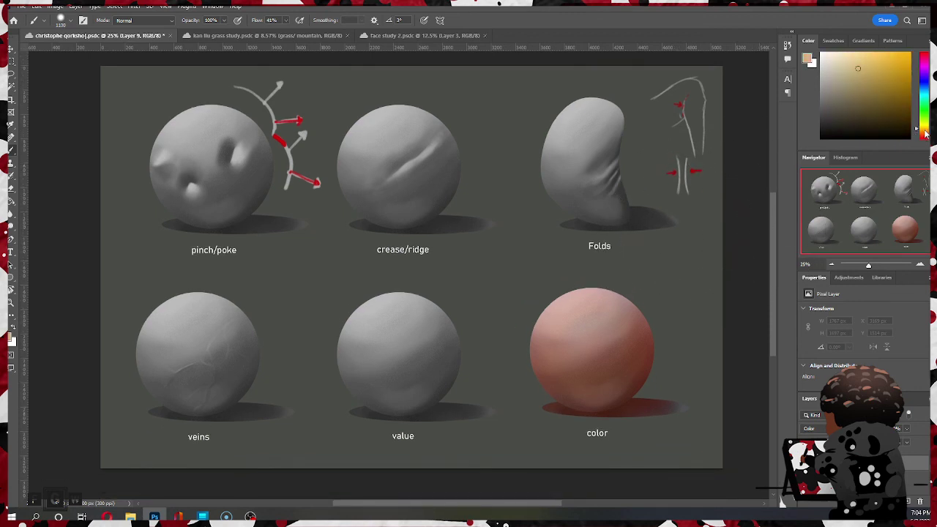
left_click(846, 62)
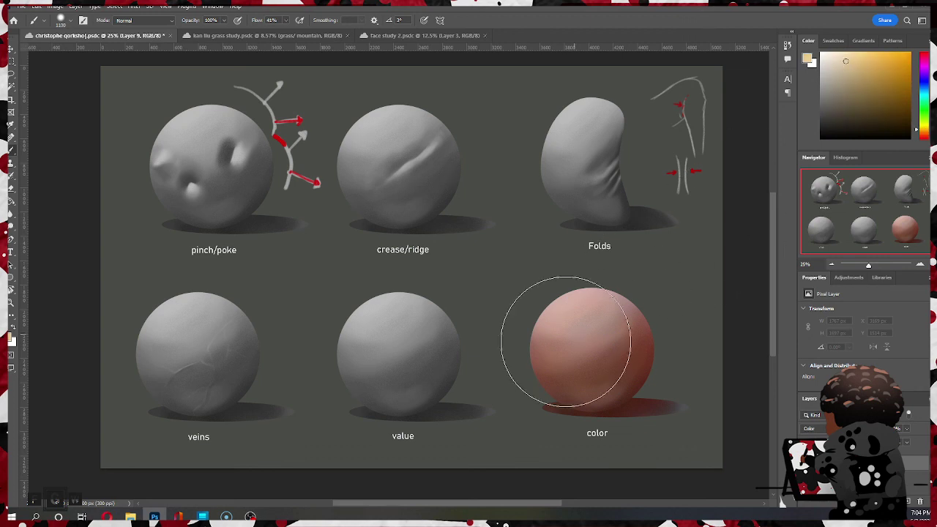
key("bracketleft")
key("bracketleft")
key("bracketleft")
key("bracketleft")
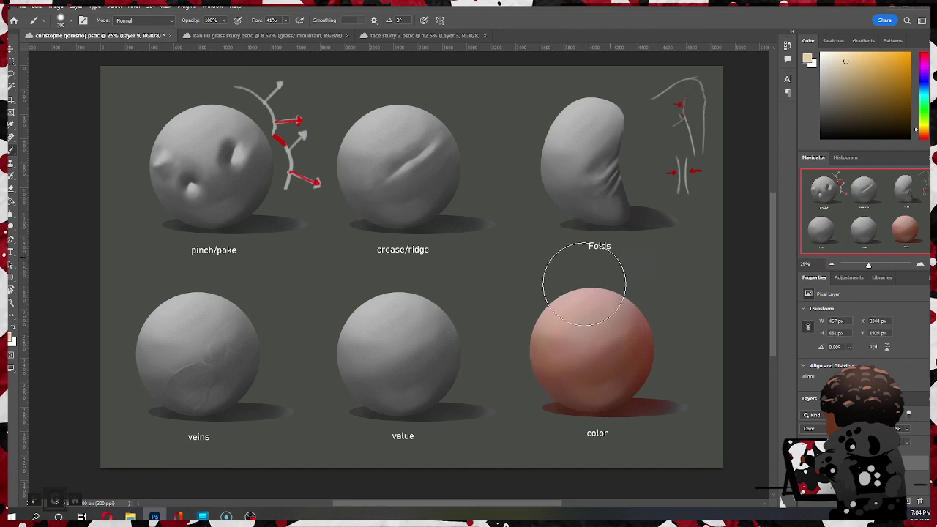
mouse_move(554, 327)
left_mouse_down()
mouse_move(612, 320)
mouse_move(591, 309)
mouse_move(640, 325)
mouse_move(642, 366)
mouse_move(637, 376)
mouse_move(546, 381)
mouse_move(624, 395)
mouse_move(579, 406)
mouse_move(566, 341)
mouse_move(596, 338)
mouse_move(633, 312)
mouse_move(558, 299)
mouse_move(558, 313)
mouse_move(617, 299)
mouse_move(644, 334)
mouse_move(632, 358)
mouse_move(555, 373)
left_mouse_up()
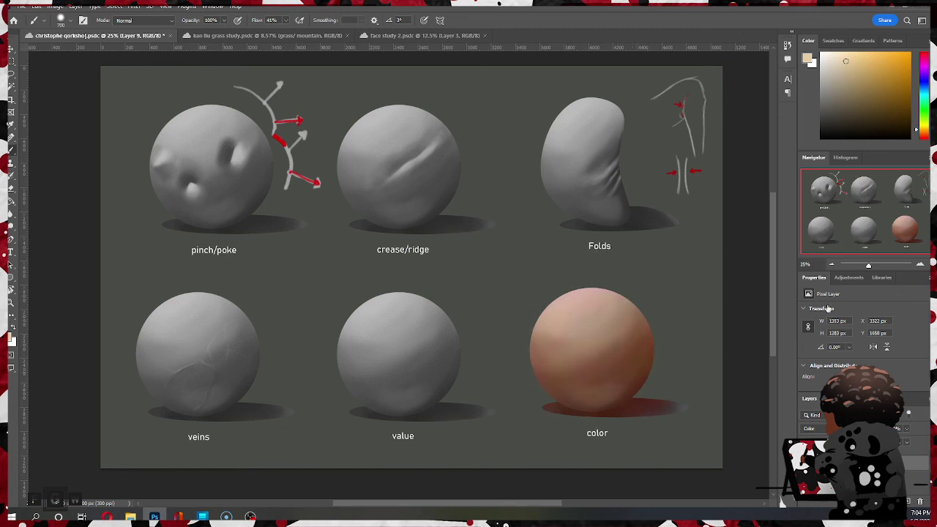
Step: Try painting a saturated red-orange around the sides and lower part of the color sphere
left_click(922, 140)
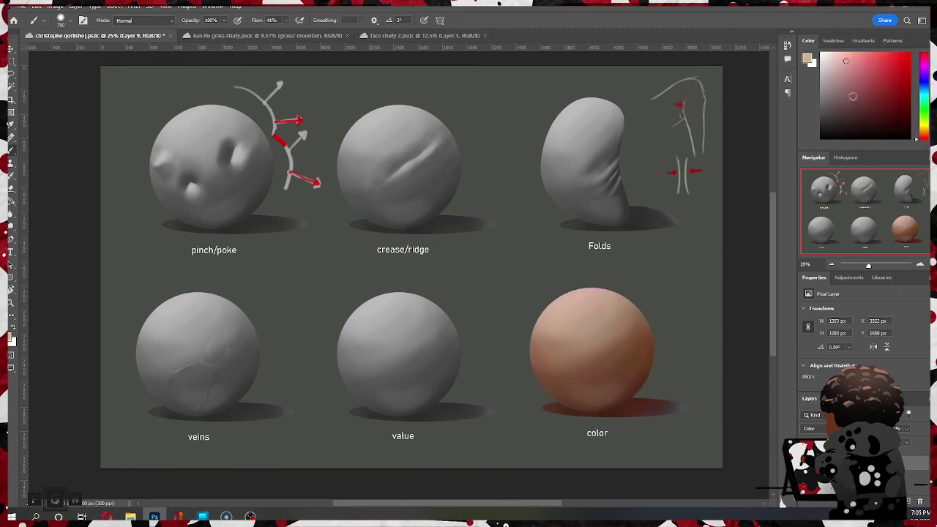
left_click(873, 64)
left_click_drag(924, 140, 926, 138)
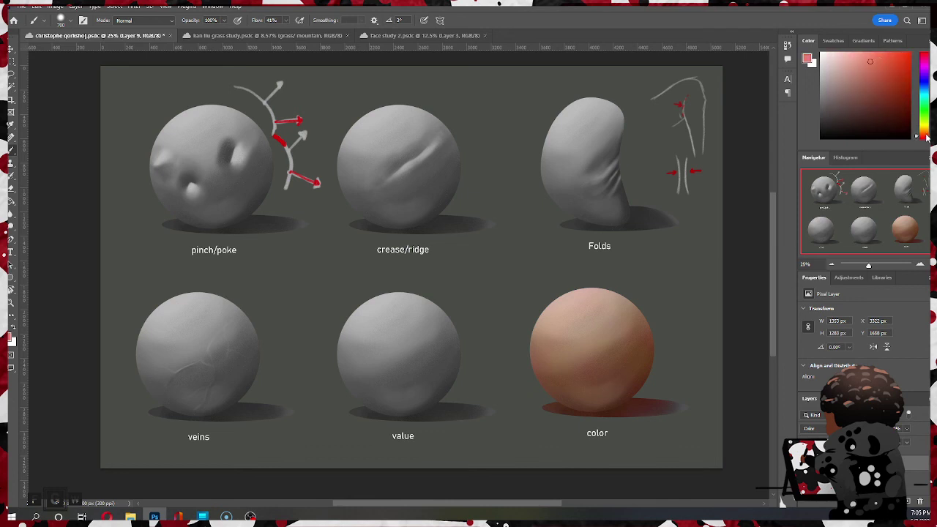
left_click(875, 68)
mouse_move(570, 362)
left_mouse_down()
mouse_move(549, 337)
mouse_move(541, 363)
left_mouse_up()
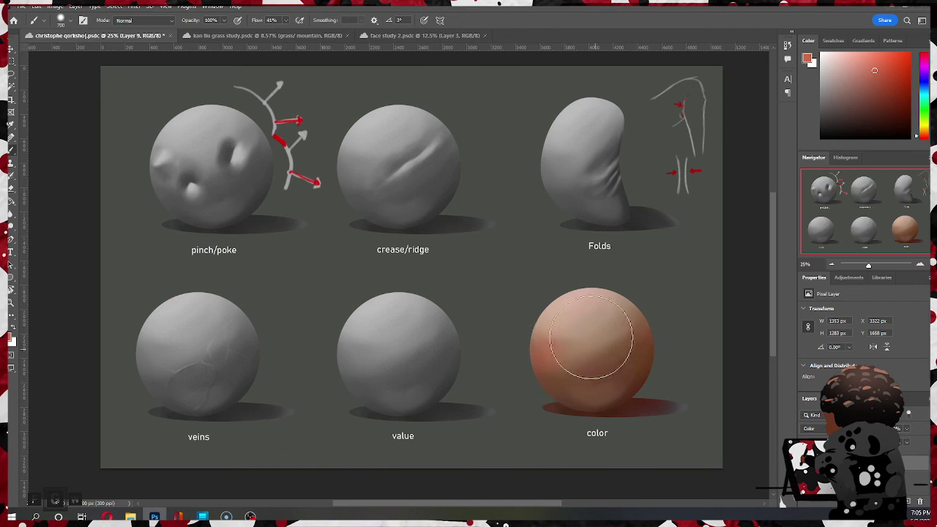
mouse_move(549, 317)
left_mouse_down()
mouse_move(541, 349)
mouse_move(557, 399)
mouse_move(568, 360)
mouse_move(635, 327)
mouse_move(628, 305)
mouse_move(647, 394)
mouse_move(647, 342)
mouse_move(557, 370)
mouse_move(612, 347)
mouse_move(614, 292)
mouse_move(629, 311)
mouse_move(588, 297)
mouse_move(617, 311)
mouse_move(559, 358)
mouse_move(567, 402)
left_mouse_up()
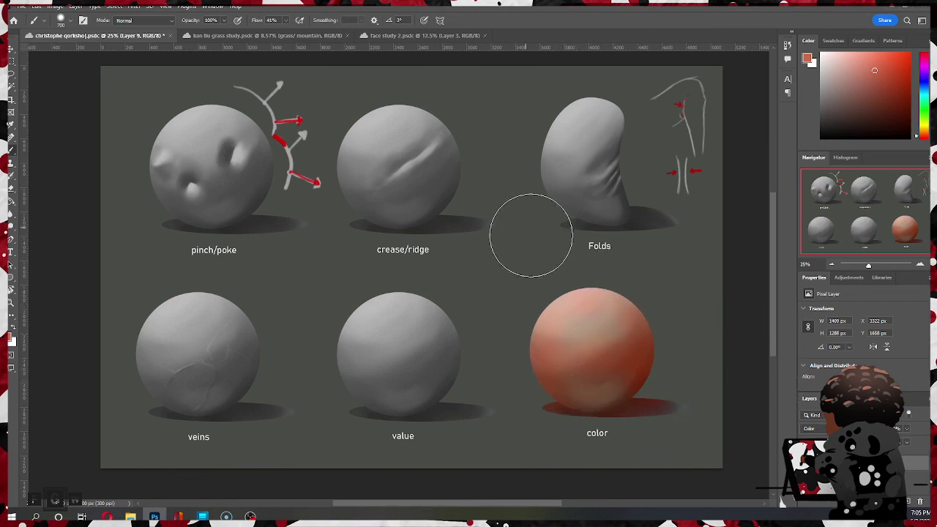
Step: Try blending the color sphere's upper area with tones sampled from its light center and reddish edges
left_click(607, 320, "alt")
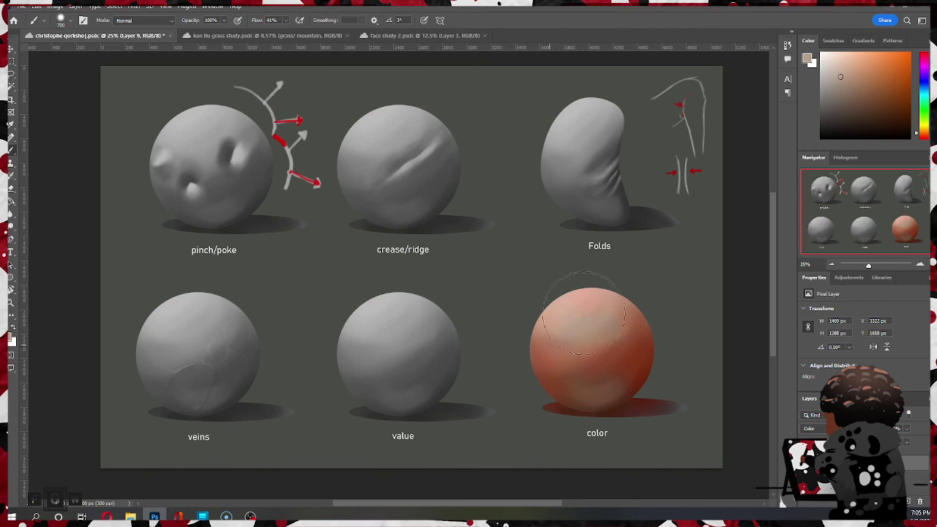
left_click(543, 378, "alt")
left_click(543, 338, "alt")
mouse_move(568, 293)
left_mouse_down()
mouse_move(545, 315)
mouse_move(564, 327)
left_mouse_up()
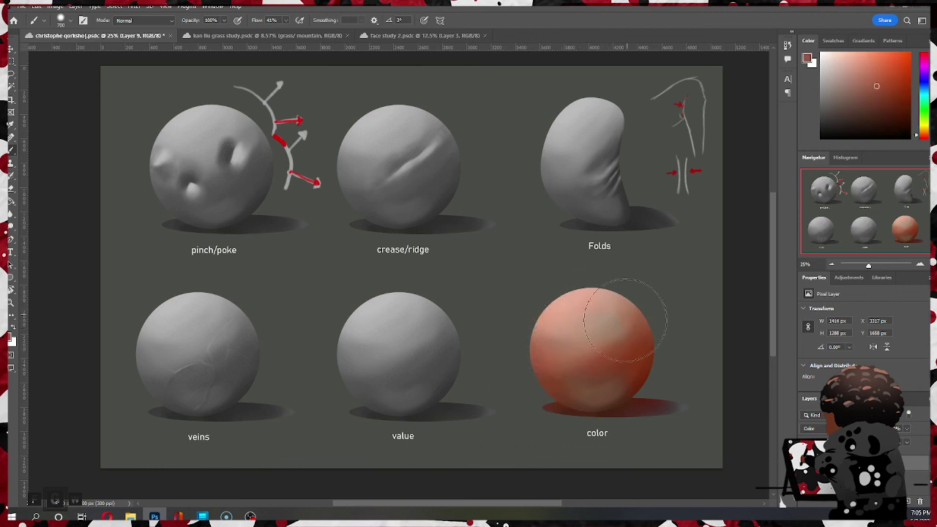
left_click(594, 313, "alt")
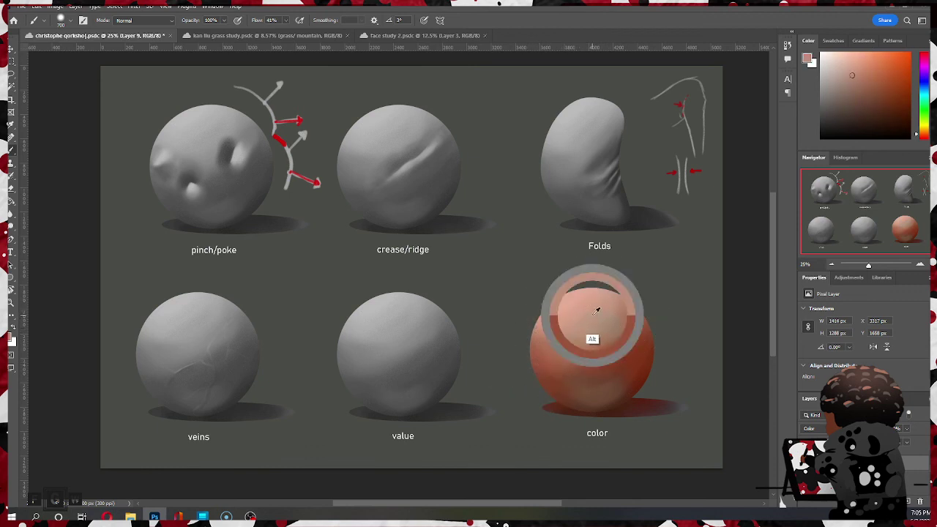
left_click(540, 351, "alt")
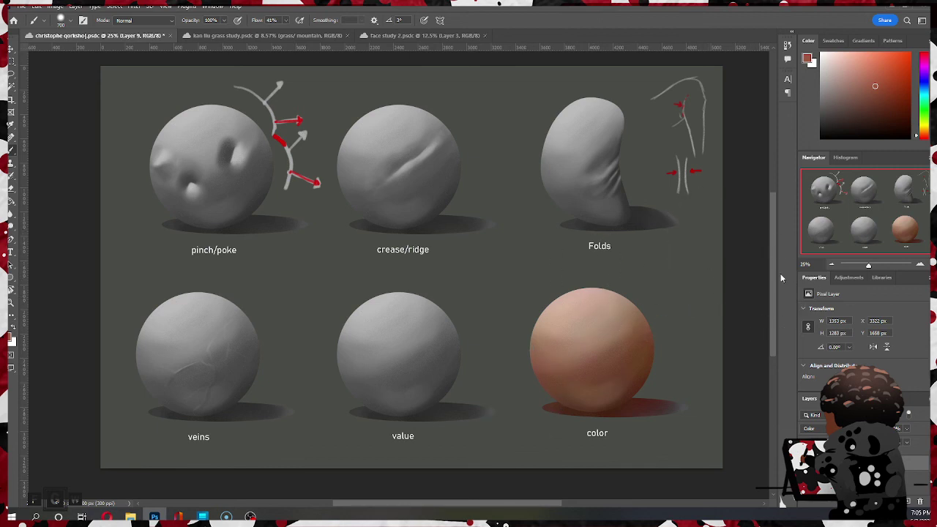
Step: Try a muted pure red along the left side of the color sphere, then undo the stroke
left_click_drag(877, 82, 868, 69)
left_click(926, 141)
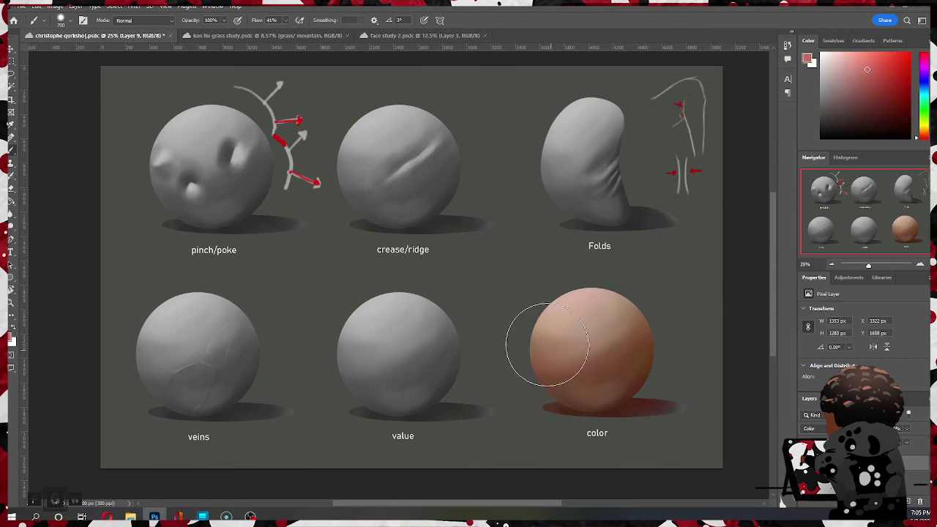
mouse_move(537, 347)
left_mouse_down()
mouse_move(541, 390)
mouse_move(575, 356)
left_mouse_up()
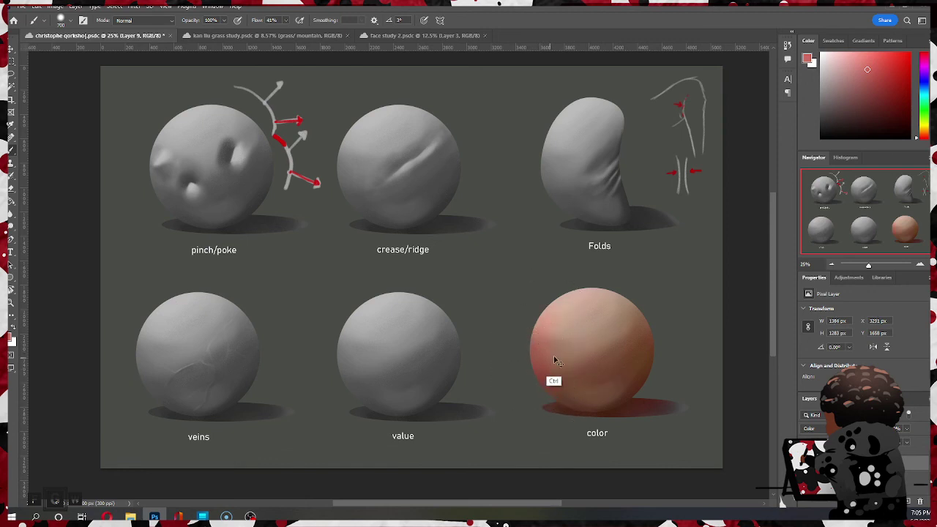
key("ctrl+z")
Step: Paint a more saturated, slightly orange red around the color sphere's edges and middle band, keeping the upper center pale
mouse_move(924, 136)
left_mouse_down()
mouse_move(924, 125)
mouse_move(925, 140)
left_mouse_up()
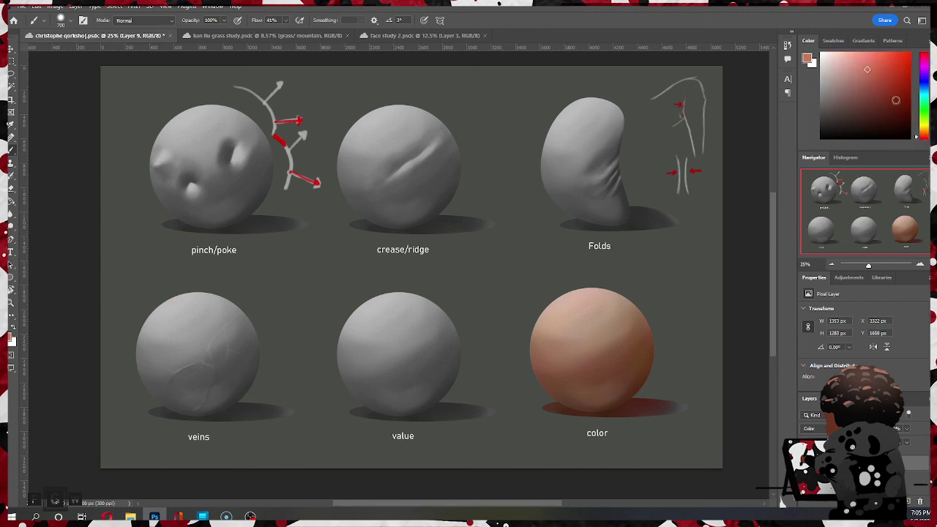
left_click(875, 71)
left_click(883, 70)
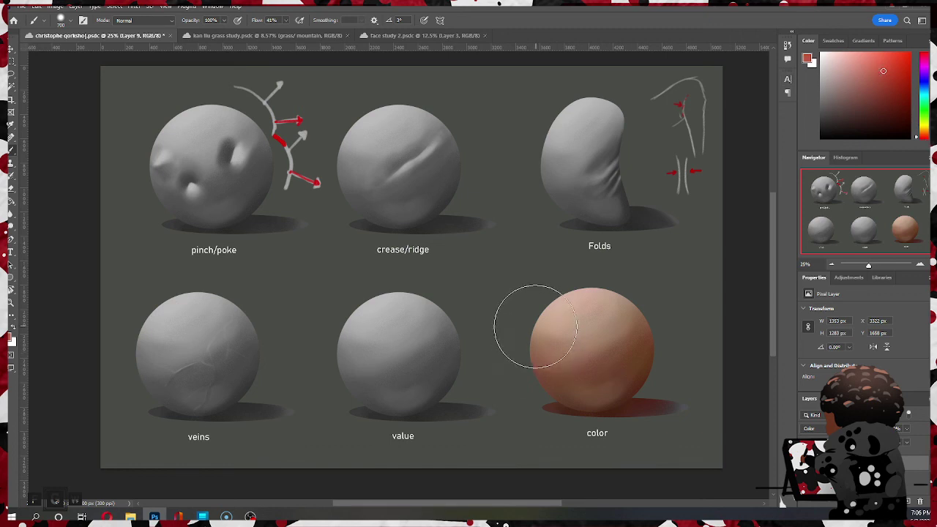
mouse_move(522, 324)
left_mouse_down()
mouse_move(540, 381)
mouse_move(538, 365)
mouse_move(623, 361)
mouse_move(648, 340)
mouse_move(639, 381)
mouse_move(626, 303)
mouse_move(576, 294)
mouse_move(537, 329)
mouse_move(576, 294)
mouse_move(541, 362)
mouse_move(625, 353)
mouse_move(620, 302)
mouse_move(602, 299)
mouse_move(586, 370)
mouse_move(630, 361)
mouse_move(567, 385)
mouse_move(570, 397)
mouse_move(629, 376)
mouse_move(630, 396)
mouse_move(642, 351)
mouse_move(602, 337)
mouse_move(571, 354)
left_mouse_up()
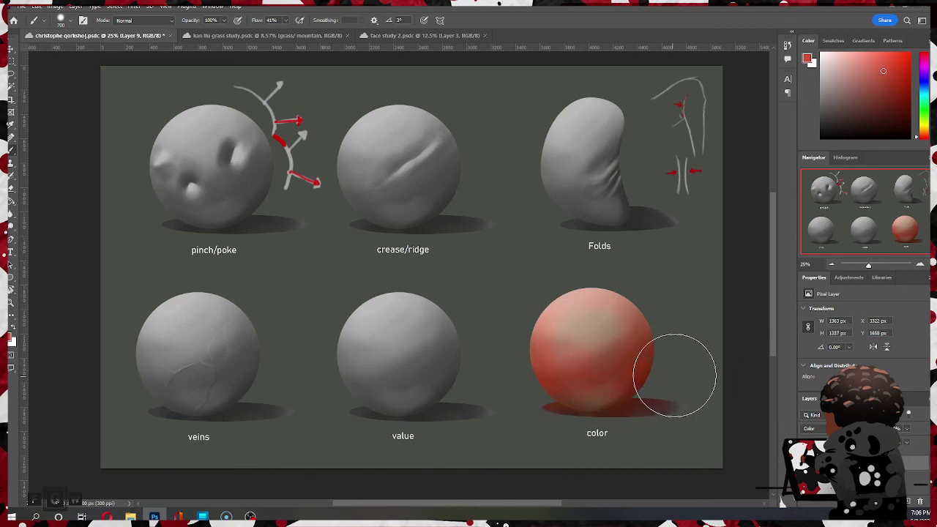
mouse_move(597, 324)
left_mouse_down()
mouse_move(641, 319)
mouse_move(610, 350)
mouse_move(553, 339)
mouse_move(622, 333)
mouse_move(629, 321)
mouse_move(605, 343)
mouse_move(633, 341)
mouse_move(632, 381)
mouse_move(578, 387)
mouse_move(595, 390)
mouse_move(567, 408)
mouse_move(646, 394)
mouse_move(665, 382)
left_mouse_up()
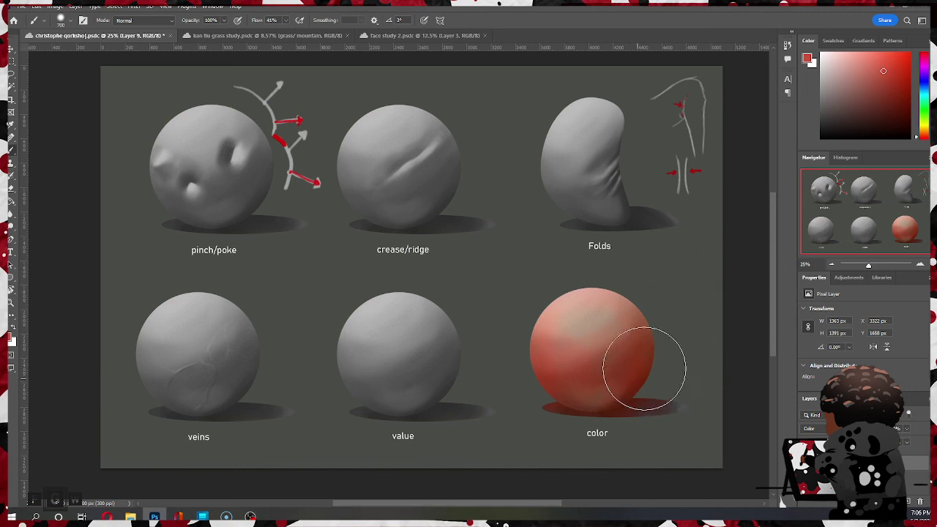
Step: Save the document with the repainted color sphere
key("ctrl+s")
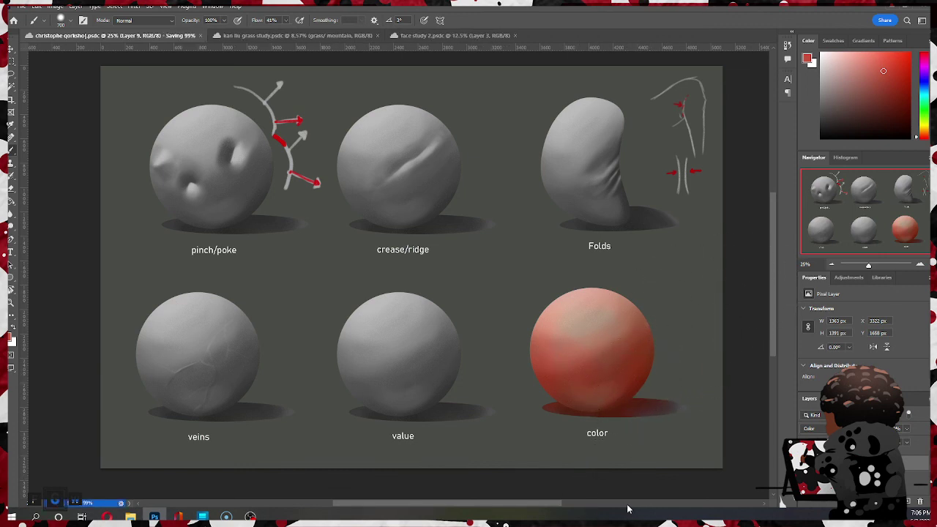
scroll(562, 370, "down", 6)
scroll(562, 369, "up", 5)
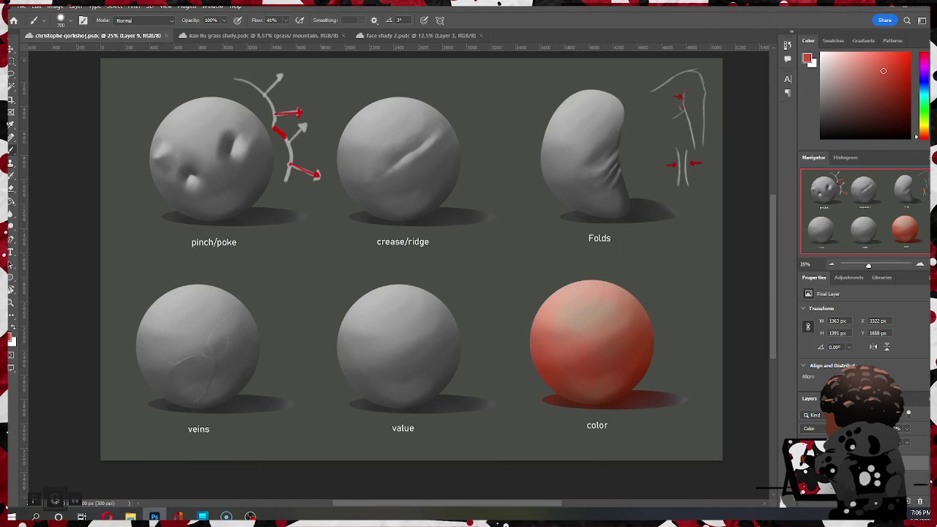
key("alt+Tab")
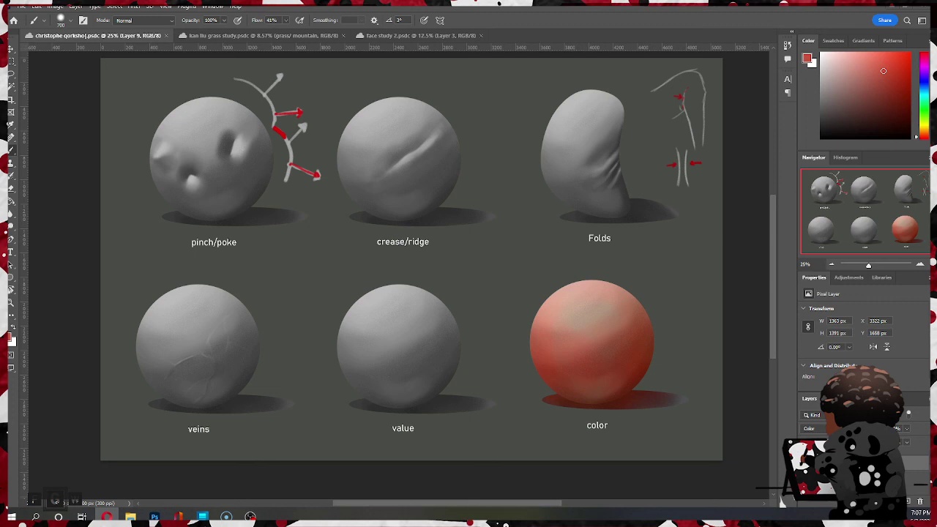
left_click(79, 154)
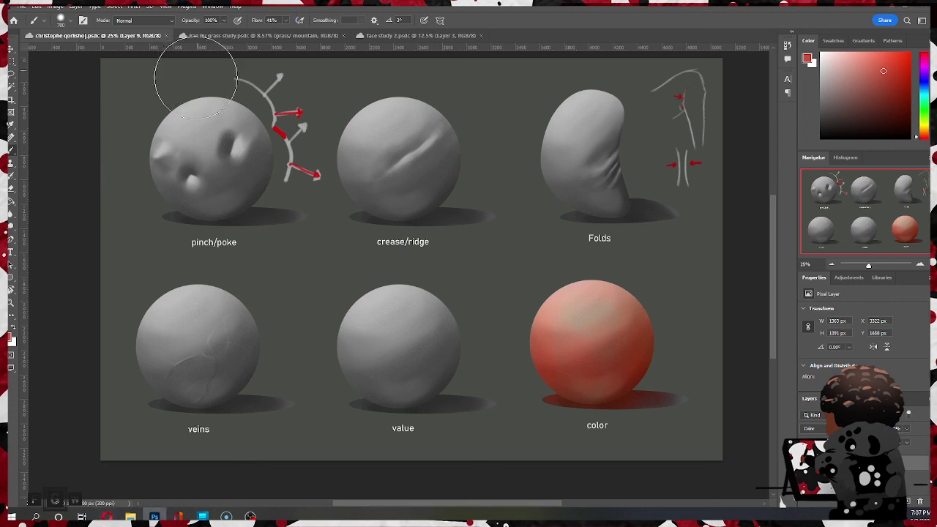